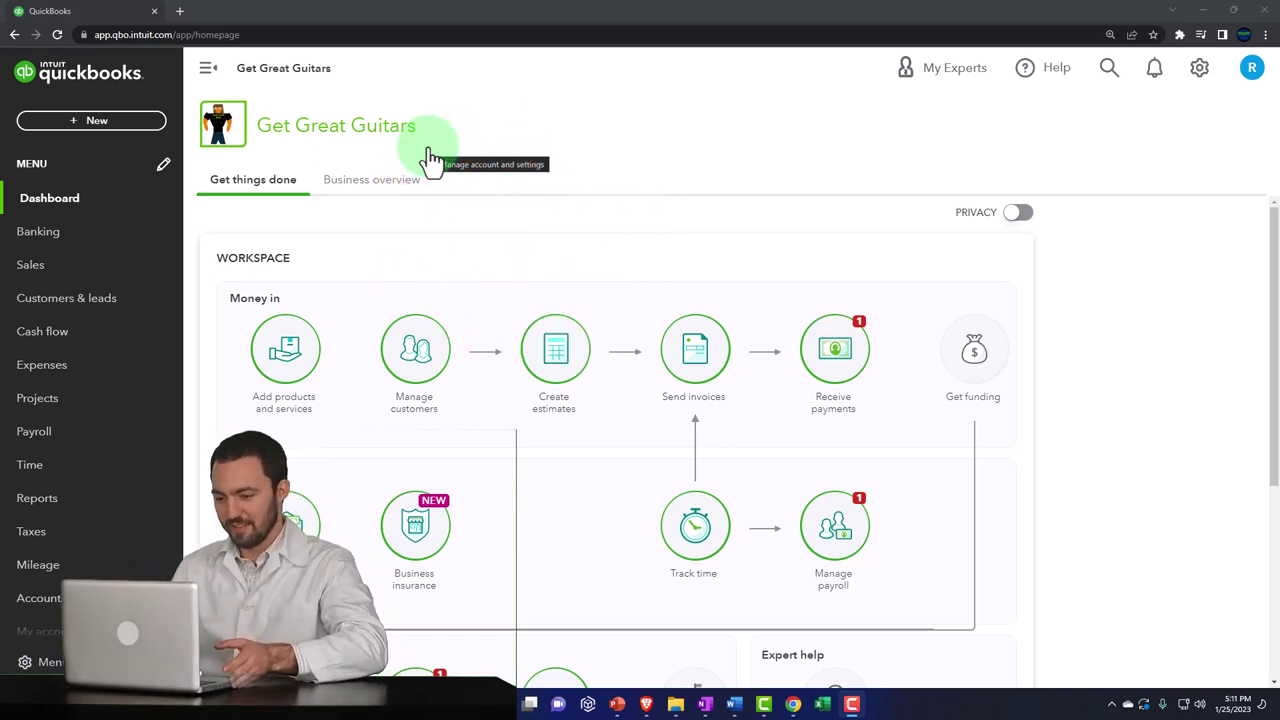
Bring up the Sample Company window, check the browser's option for a new incognito window, and open the company settings
left_click_drag(1279, 166, 586, 181)
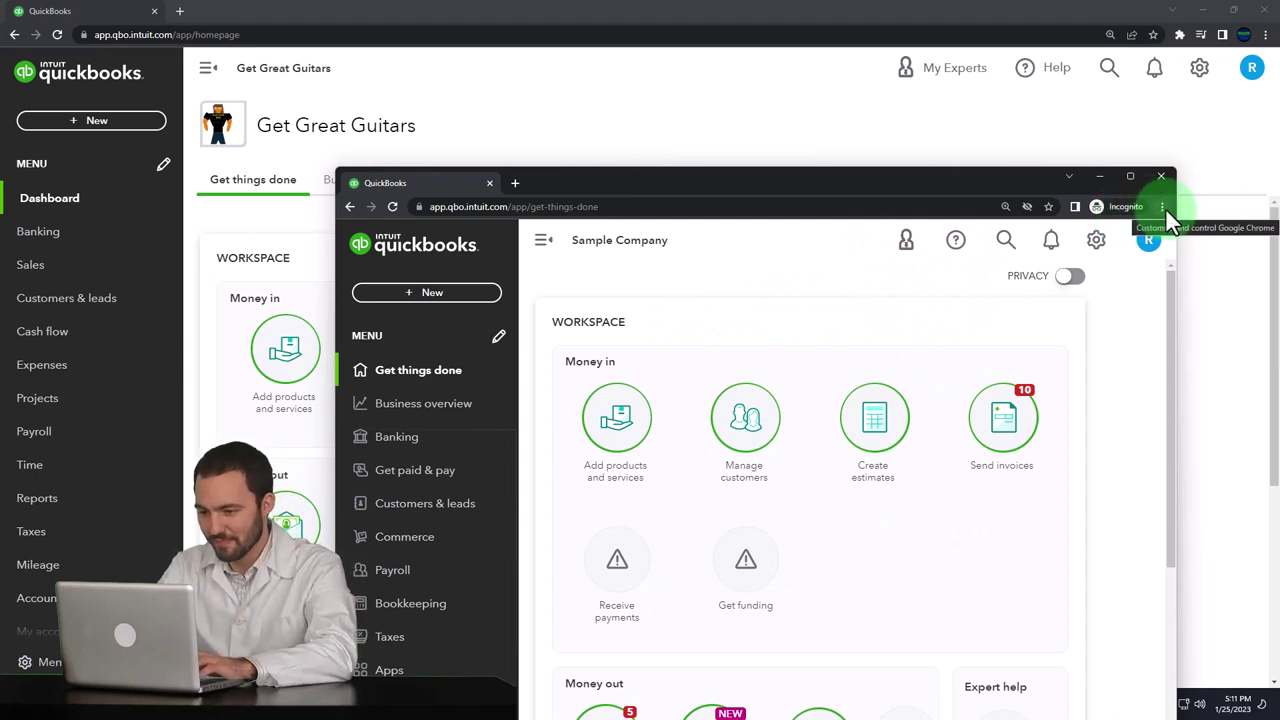
left_click(1163, 207)
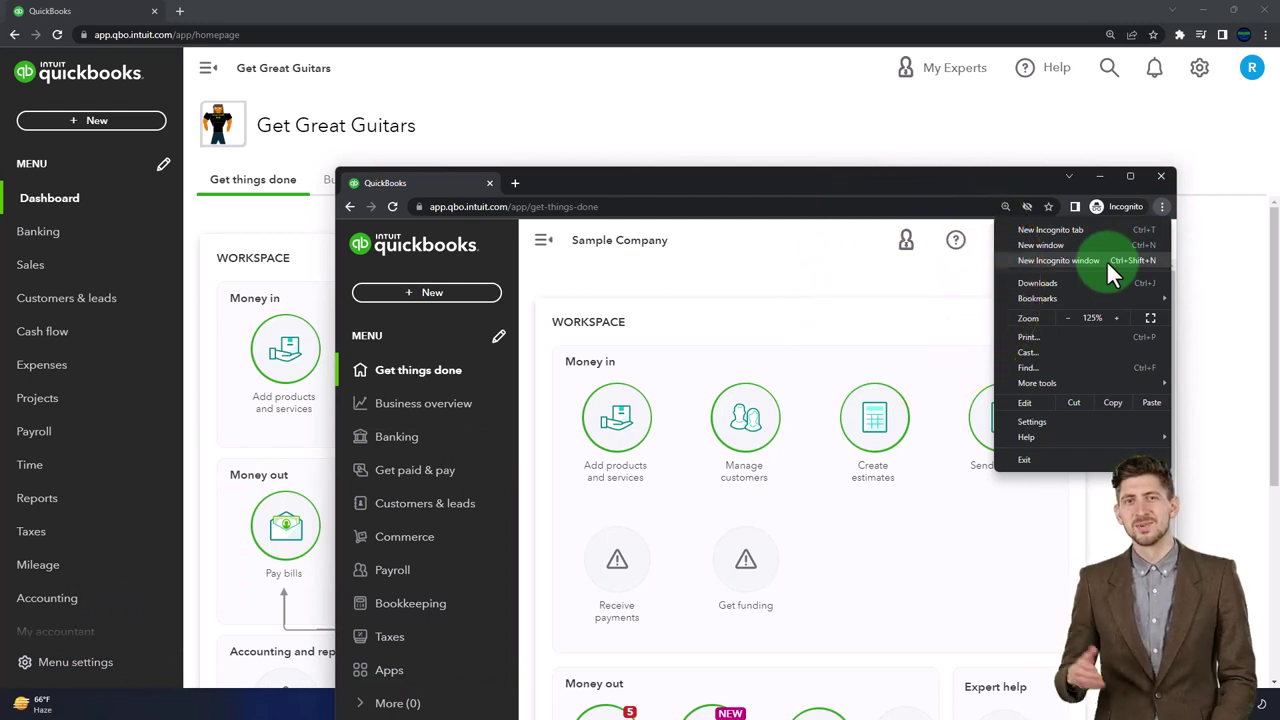
left_click(763, 271)
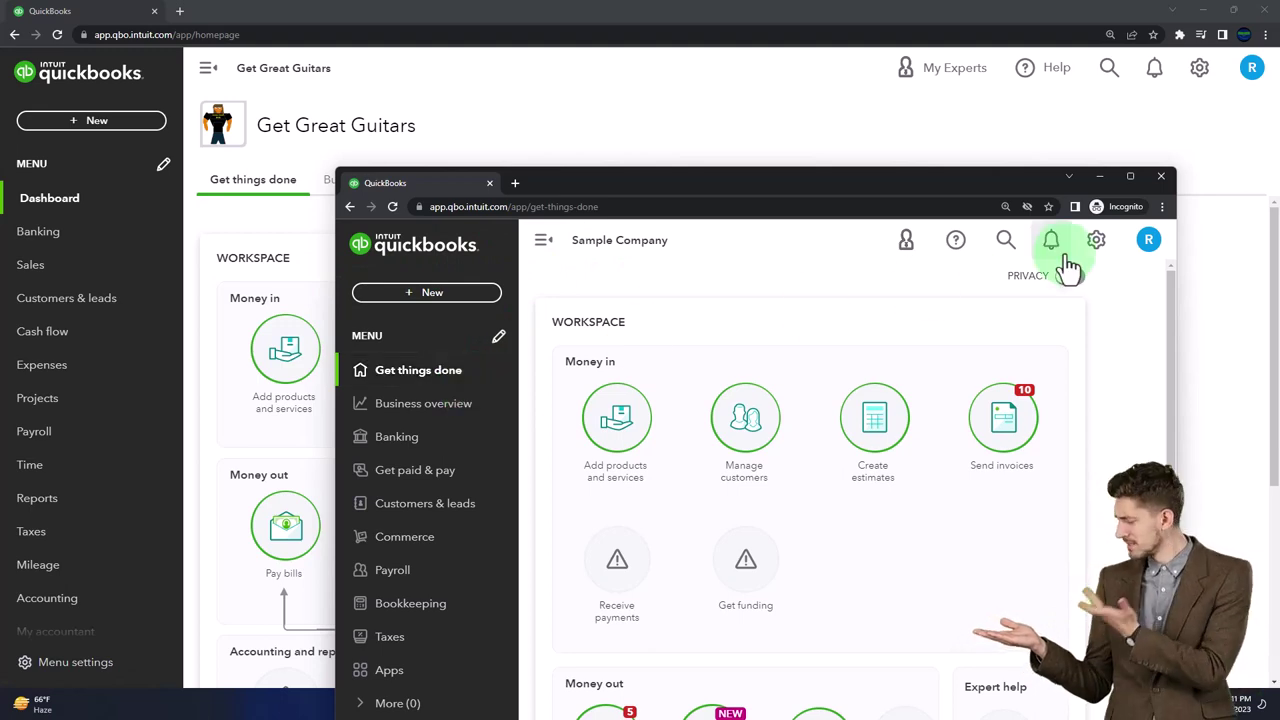
left_click(1096, 244)
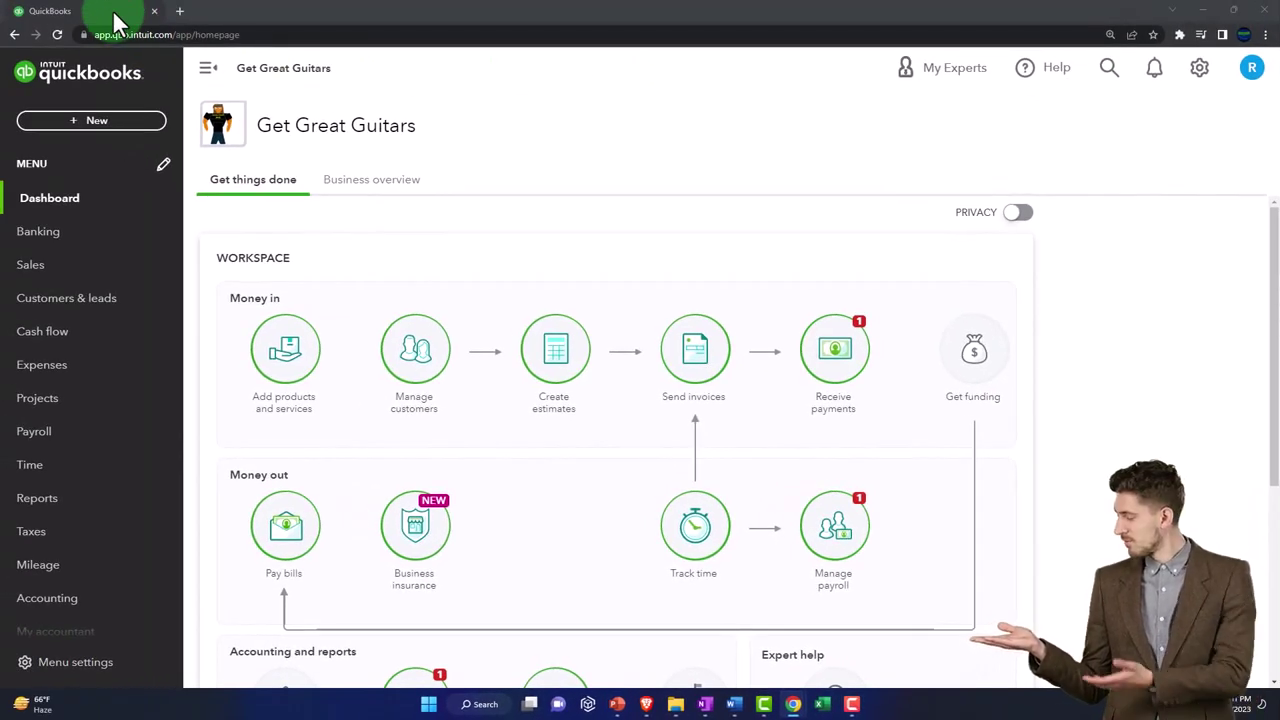
Duplicate the Get Great Guitars home page in a second browser tab
right_click(112, 9)
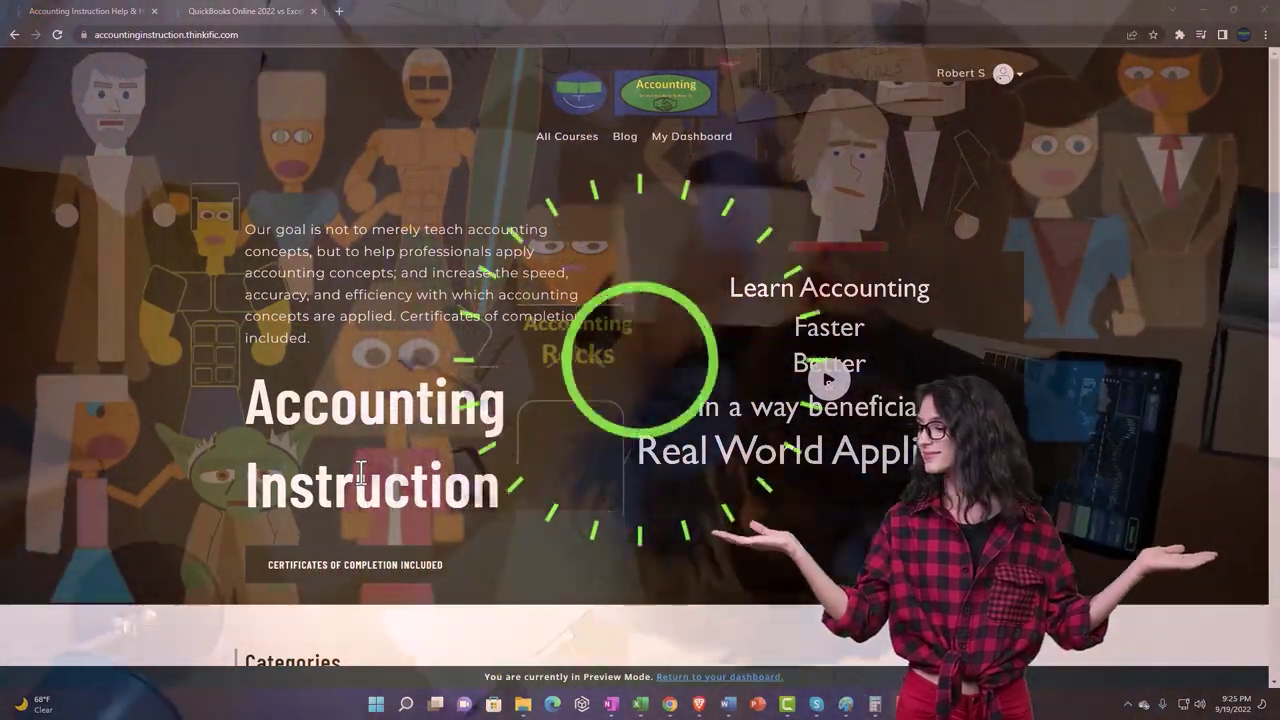
Look through the course categories on the Accounting Instruction site and the section list of the QuickBooks Online 2022 course
scroll(176, 548, "down", 7)
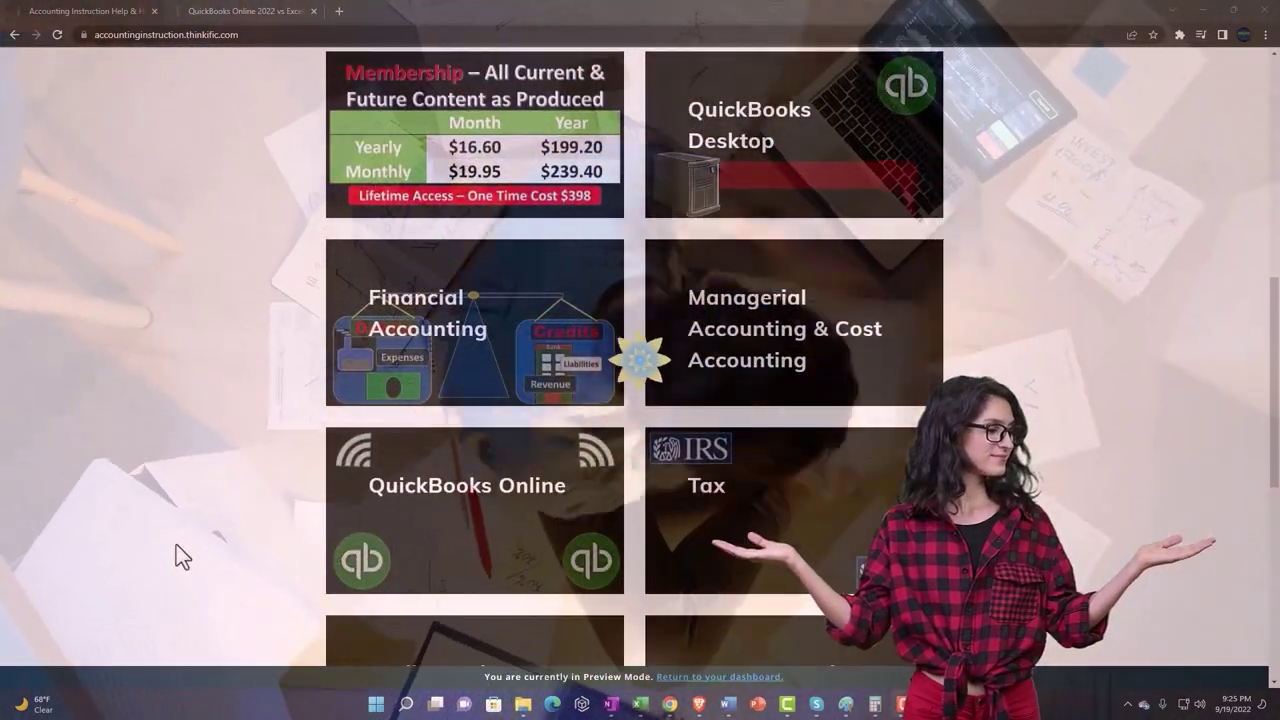
scroll(176, 546, "down", 5)
scroll(176, 546, "down", 1)
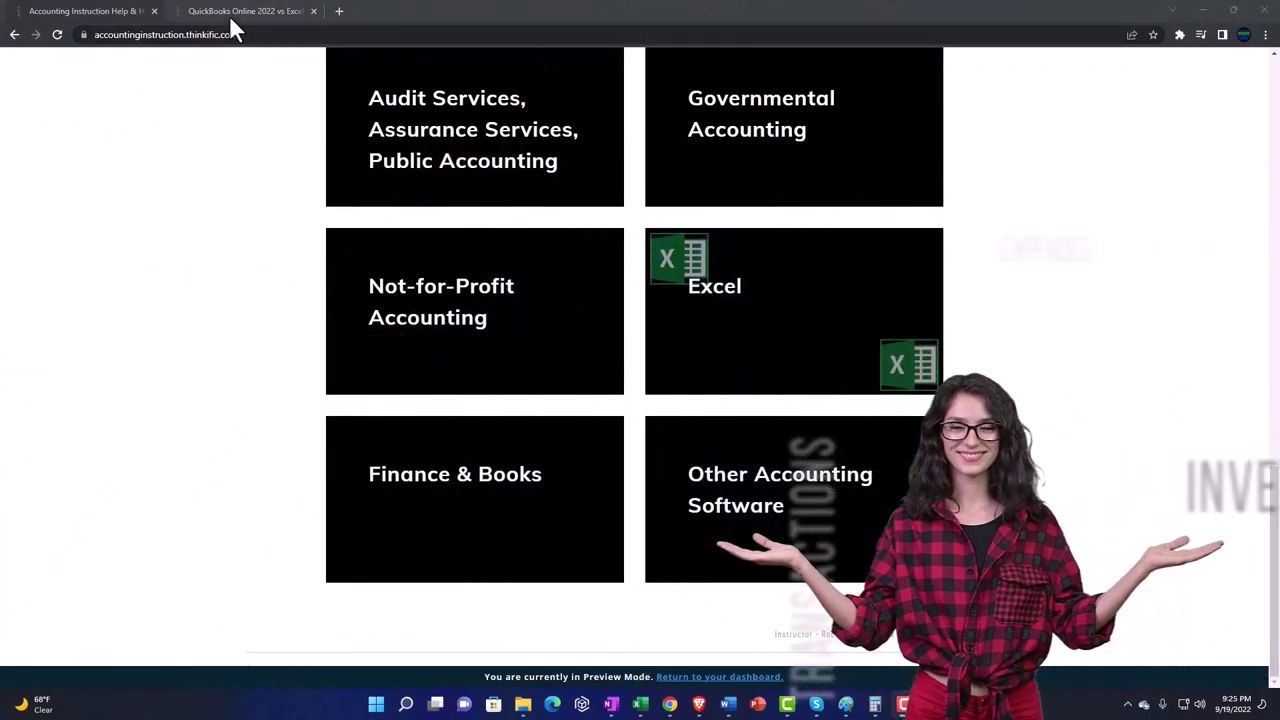
left_click(229, 15)
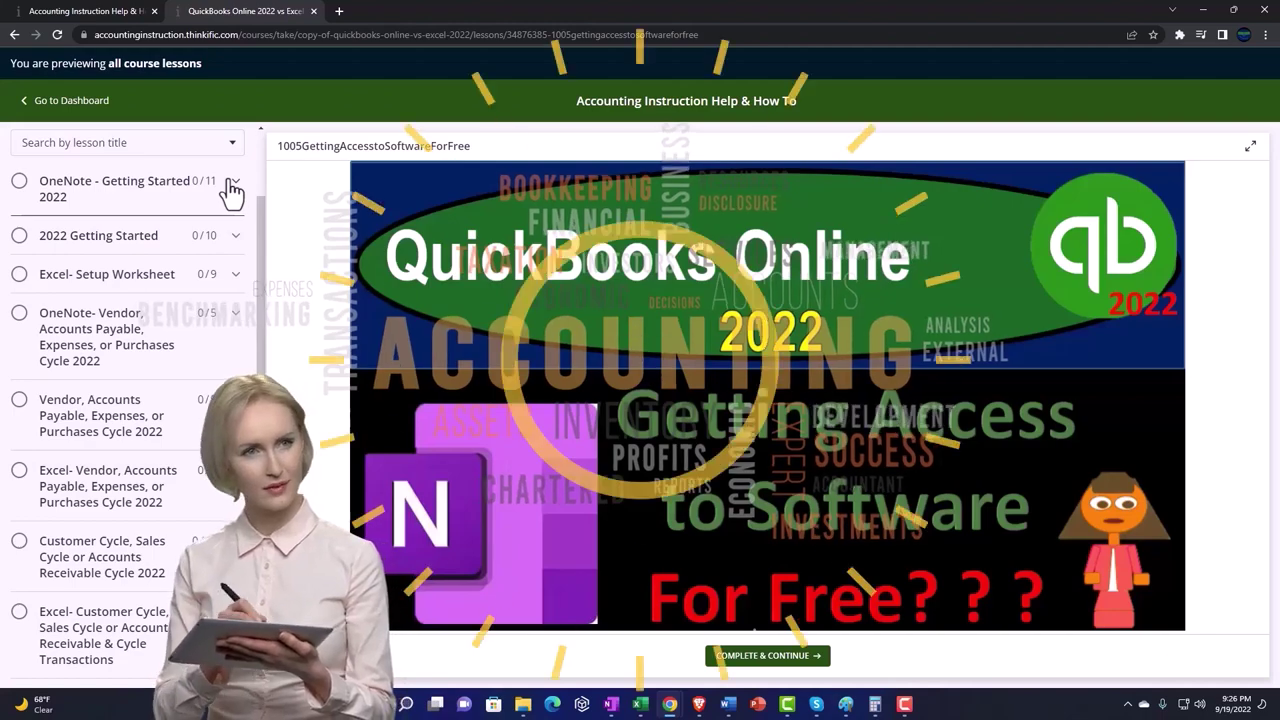
left_click(232, 188)
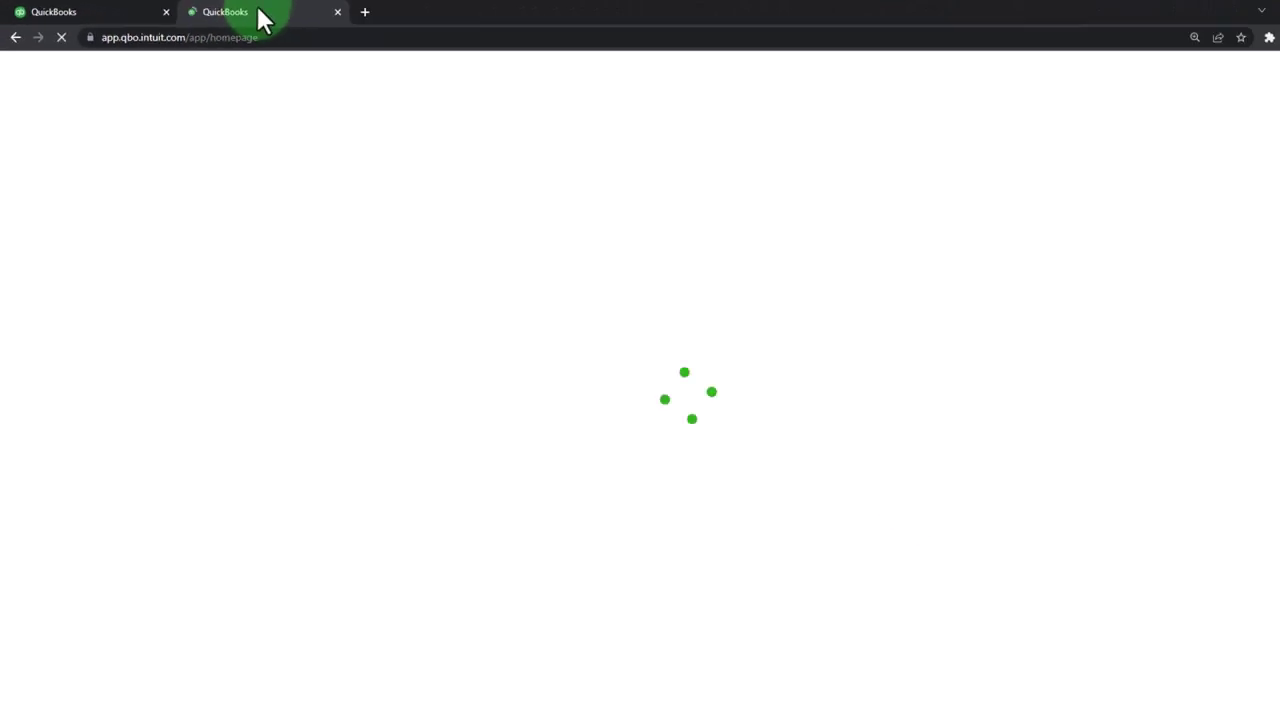
Duplicate the Get Great Guitars tab once more and open the favorite Balance Sheet report in the second tab
right_click(408, 31)
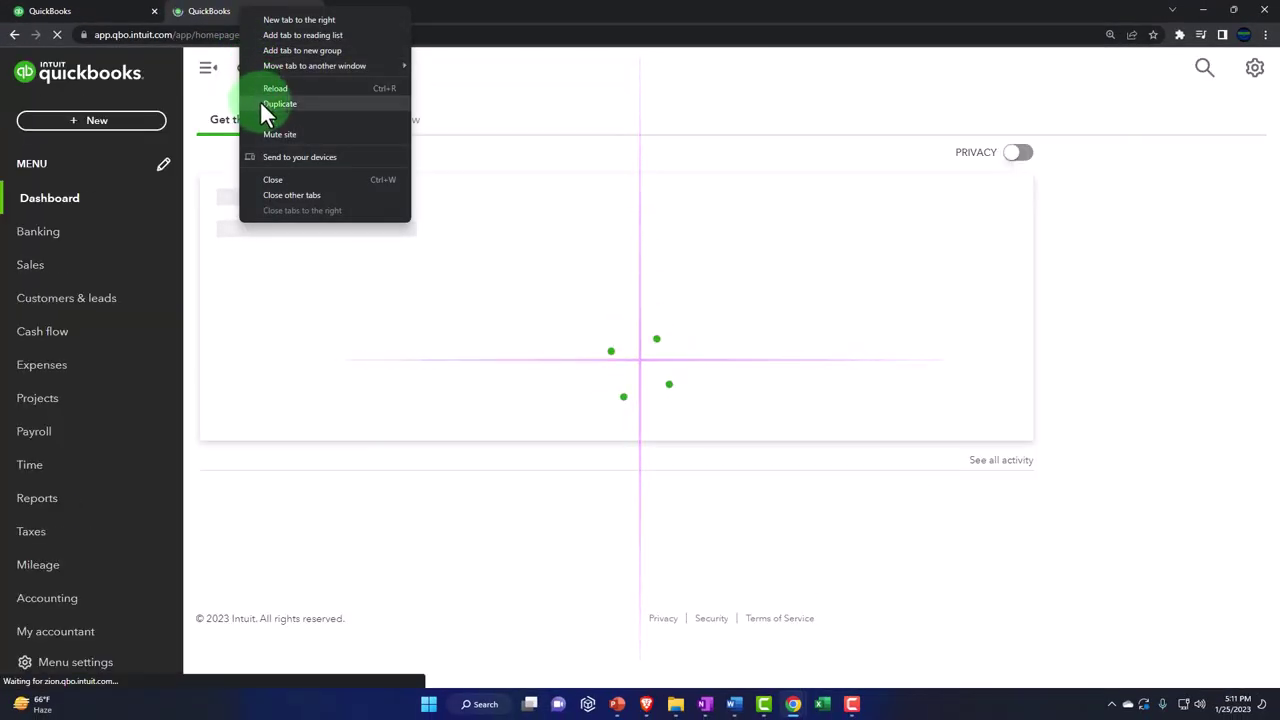
left_click(309, 105)
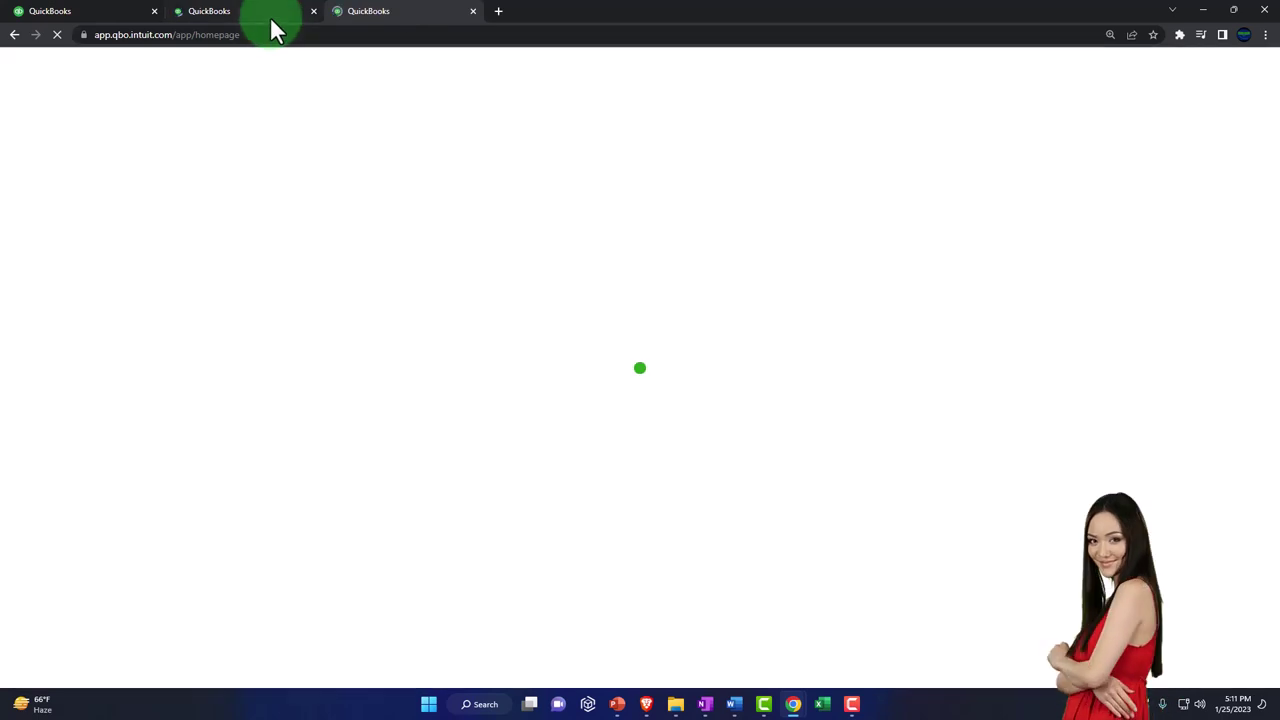
left_click(270, 18)
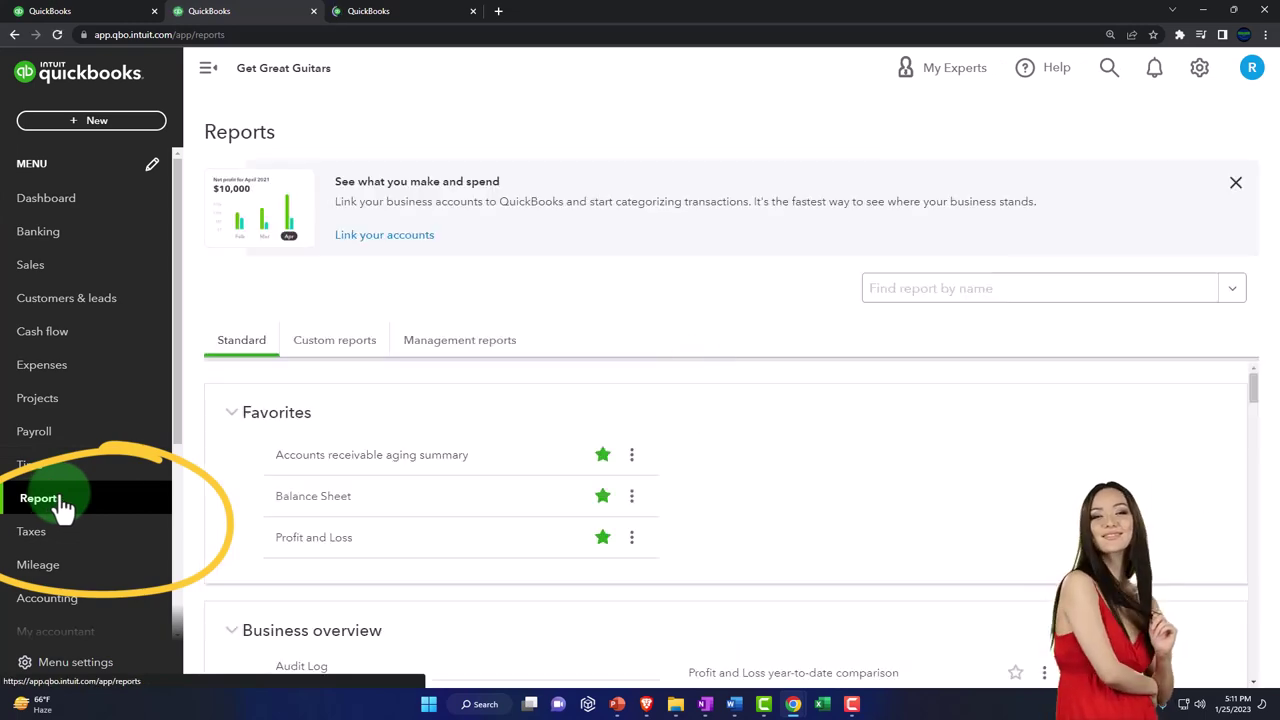
left_click(312, 500)
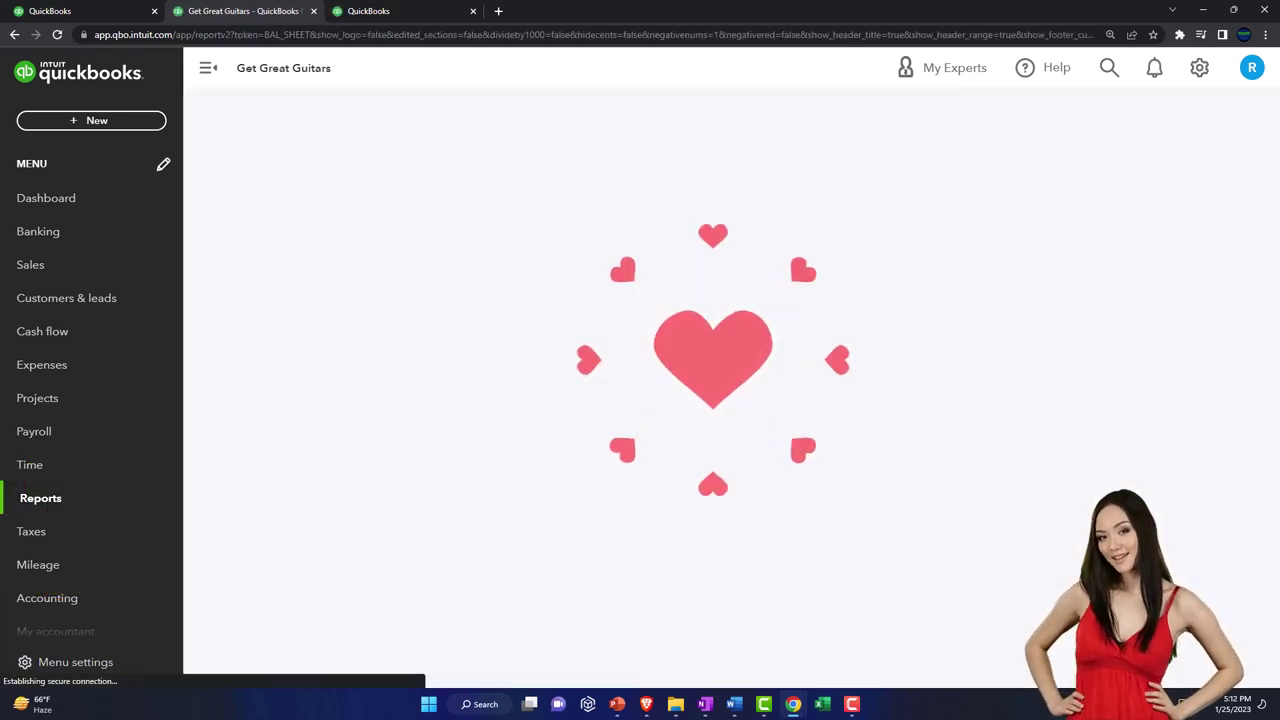
Locate the Reports page under Business overview in the Sample Company window and return to Get Great Guitars
left_click_drag(1279, 280, 566, 9)
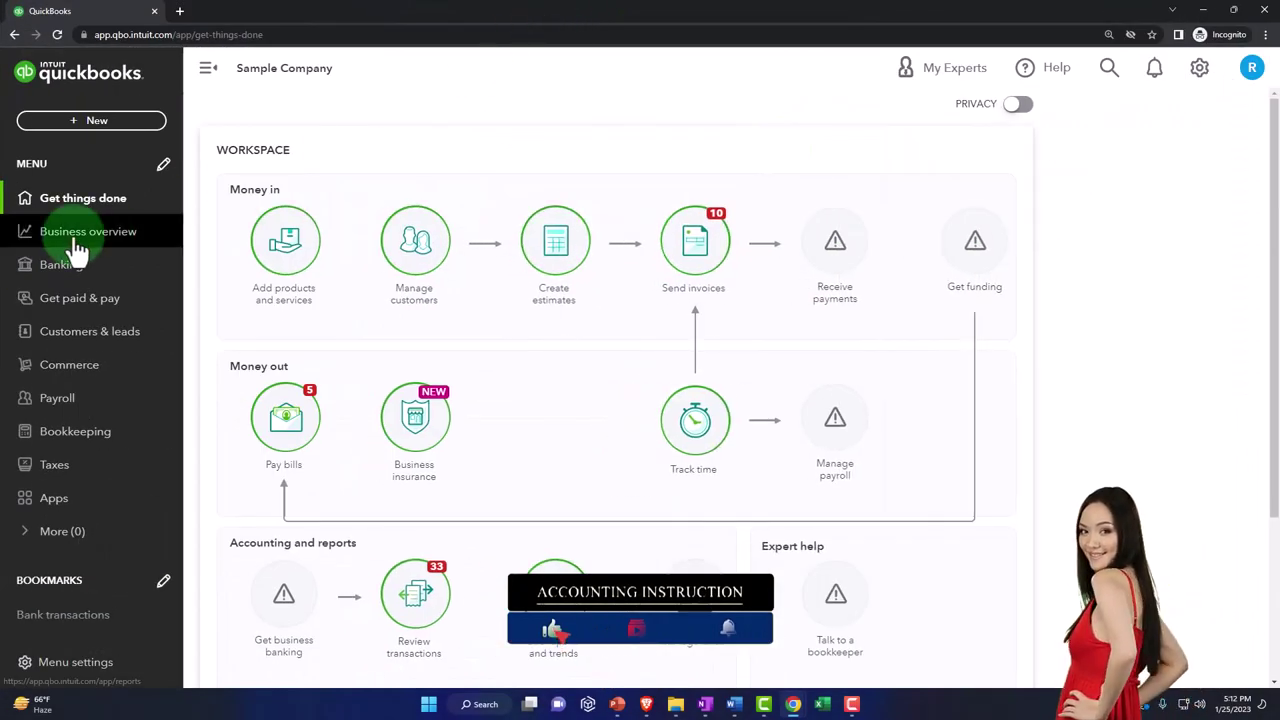
left_click(77, 252)
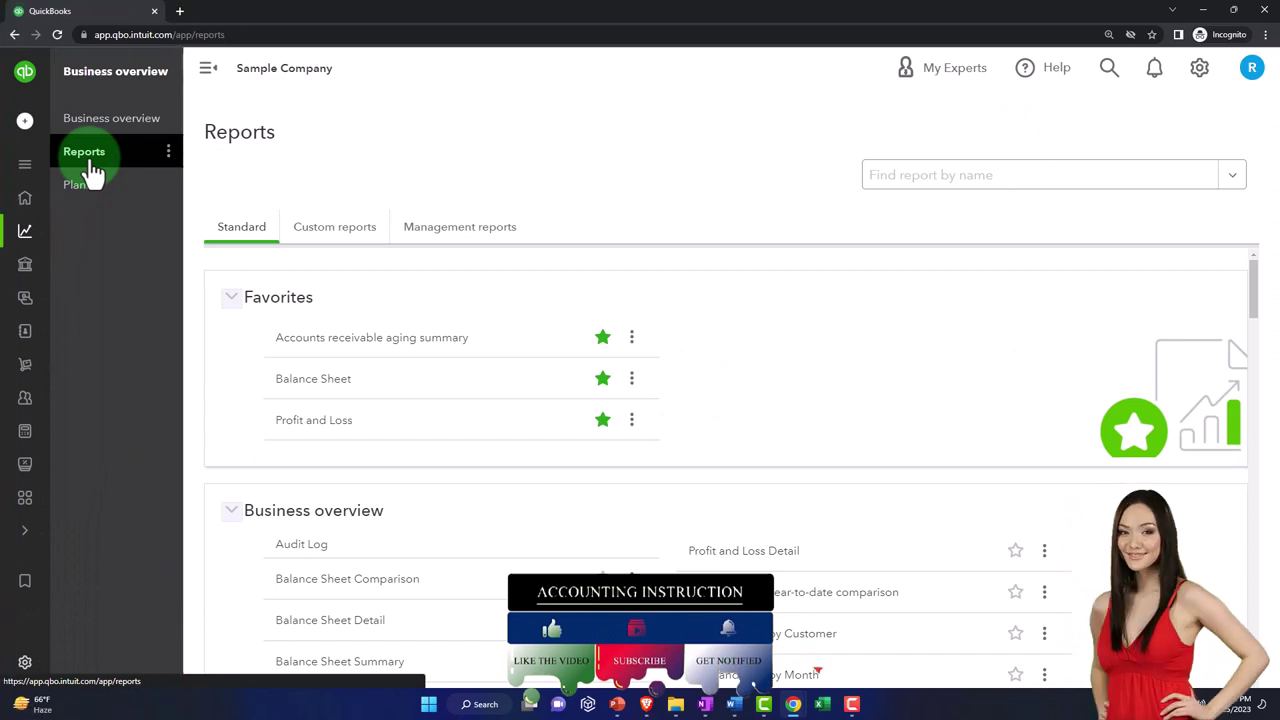
left_click(1205, 12)
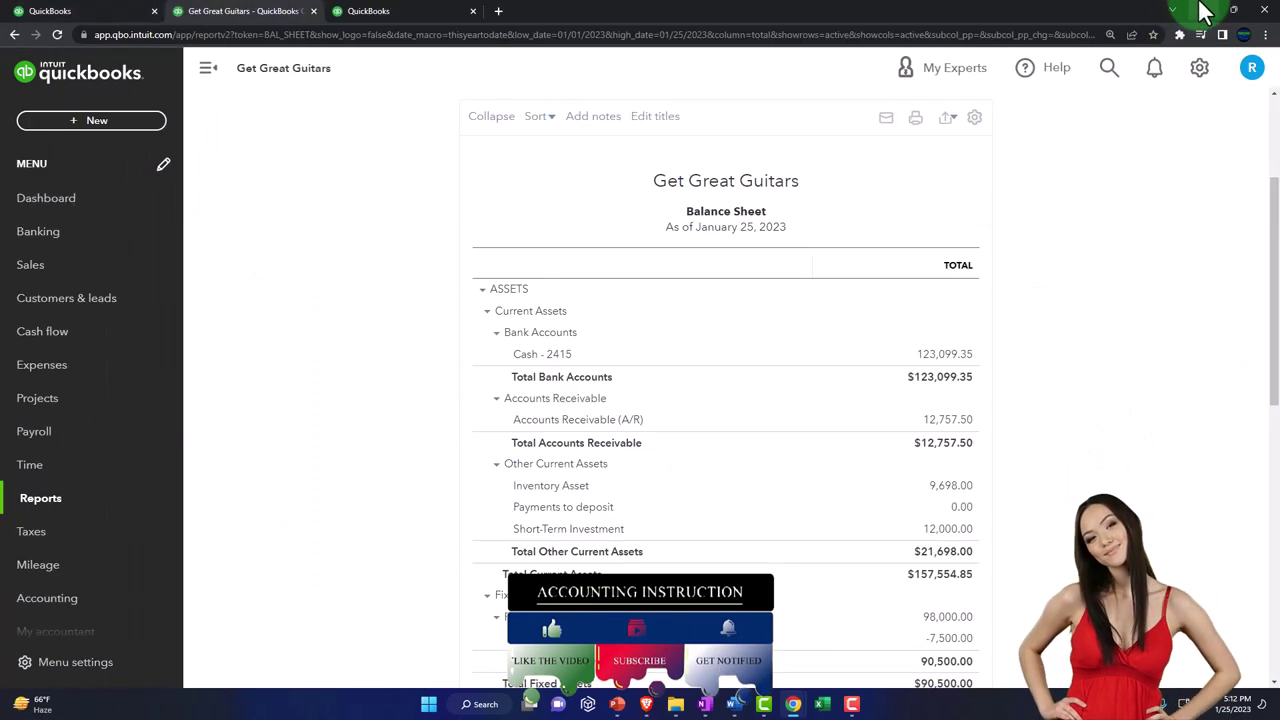
Open the favorite Profit and Loss report in the third tab and collapse the navigation menu
left_click(385, 12)
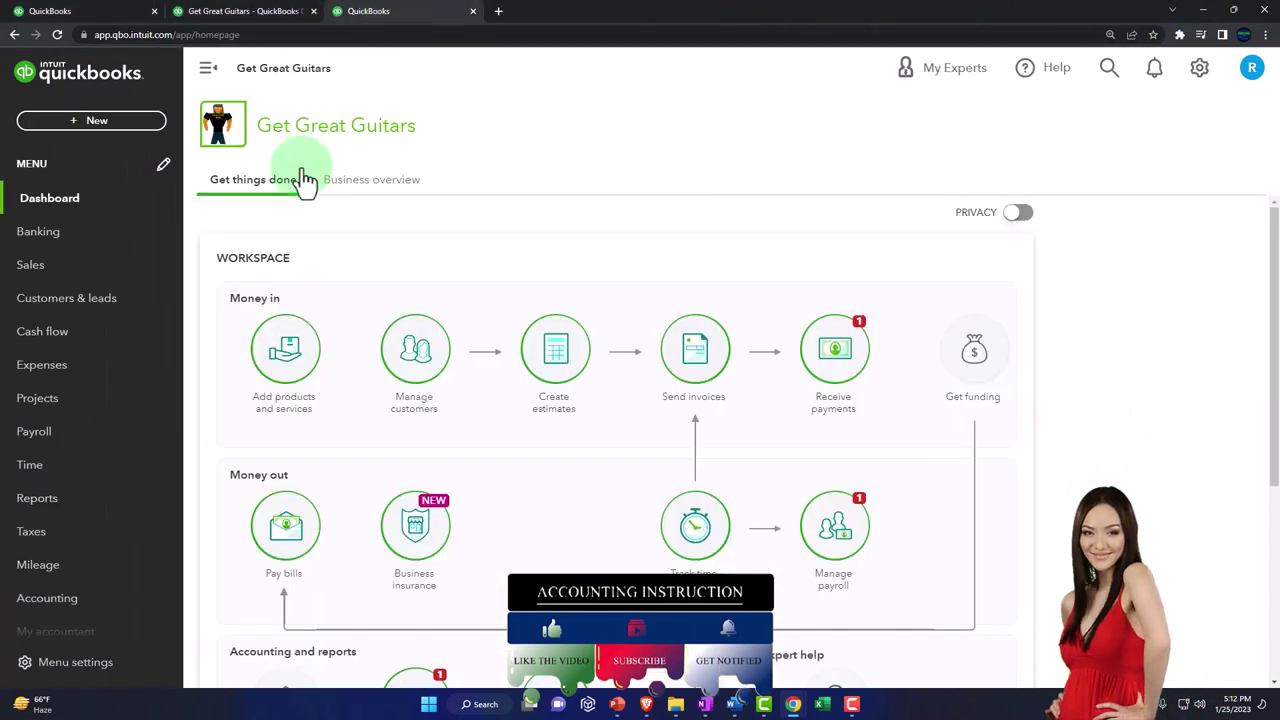
left_click(90, 505)
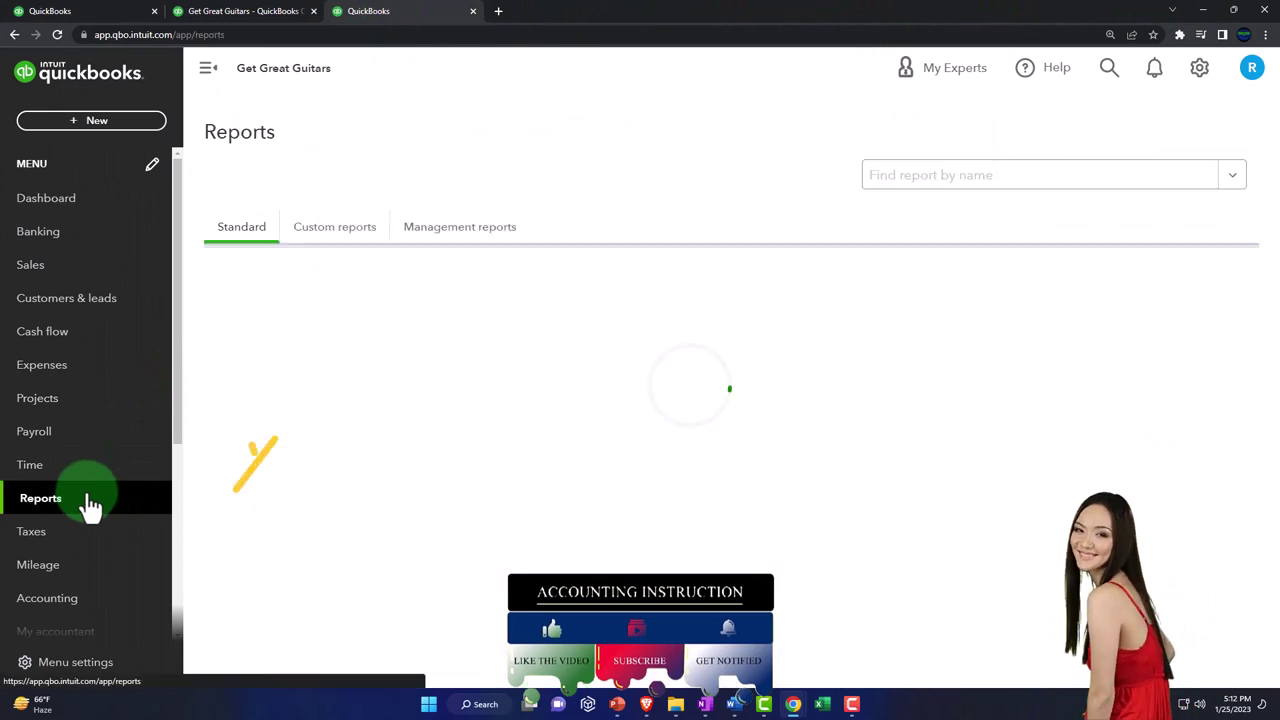
left_click(290, 545)
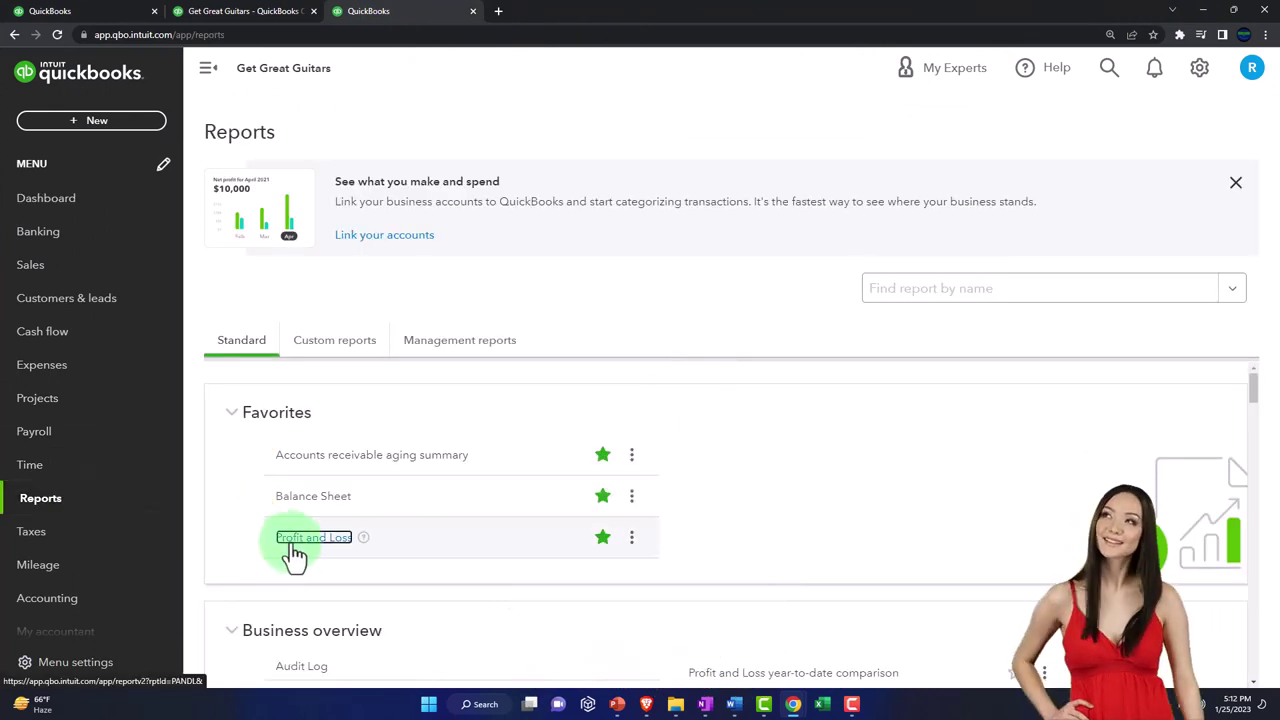
left_click(207, 70)
scroll(213, 270, "up", 3)
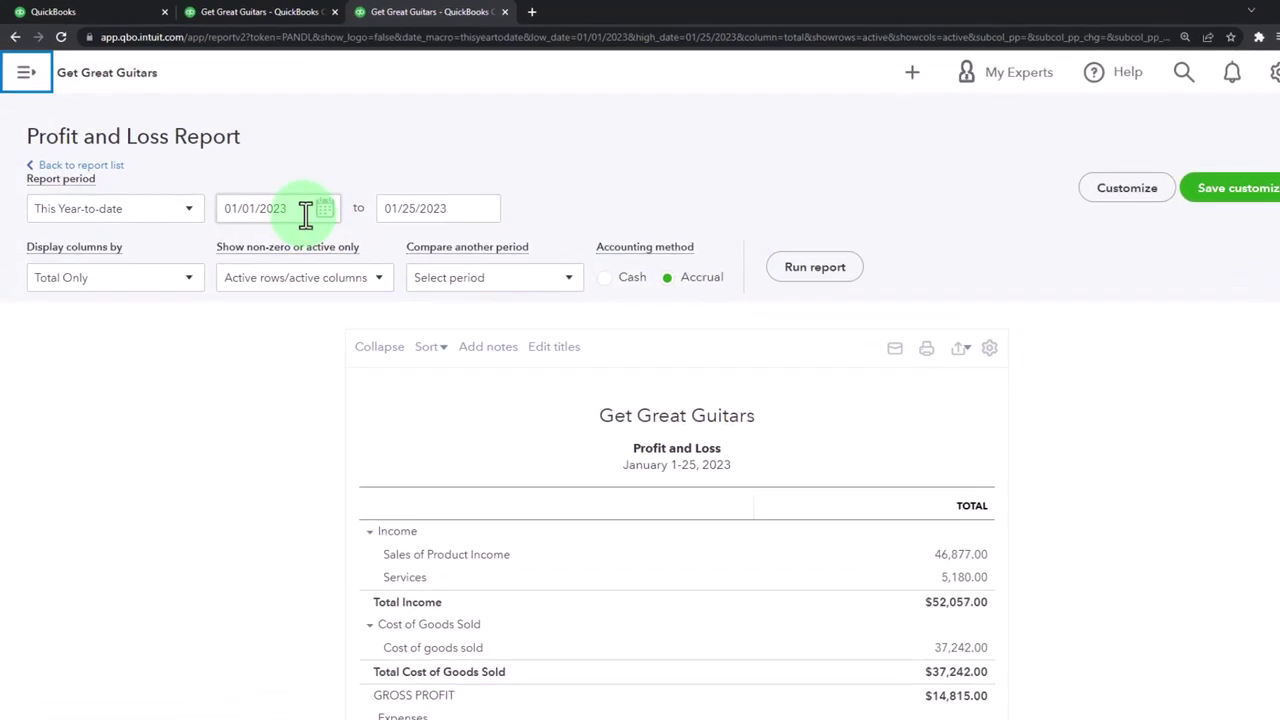
Run the Profit and Loss report for 01/01/2023 to 02/28/2023 with columns displayed by Months
left_click(305, 210)
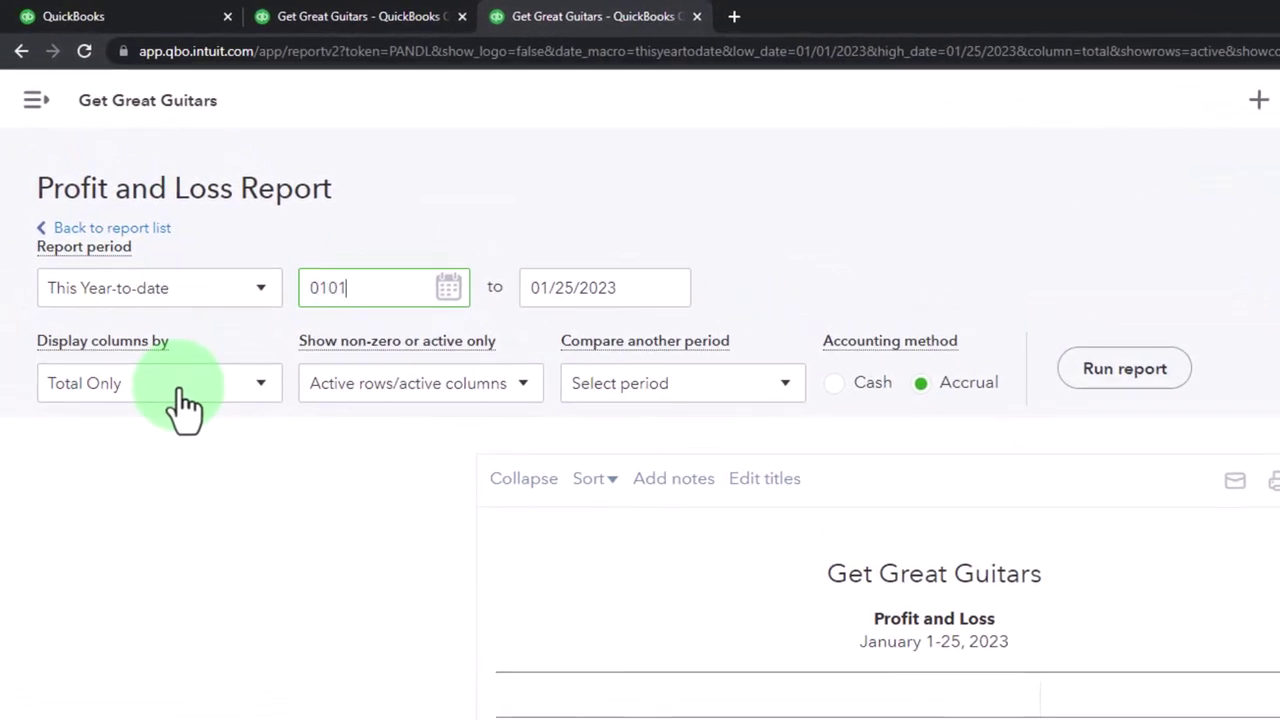
type("02/28/2023")
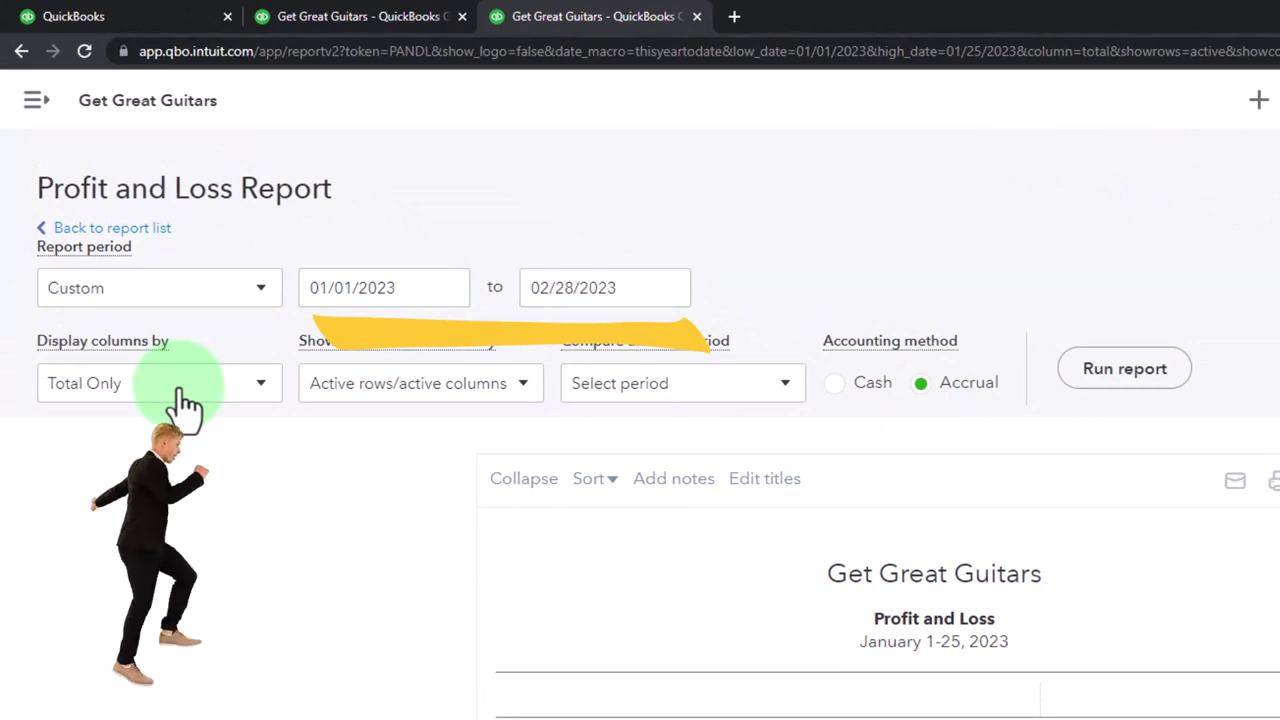
left_click(215, 388)
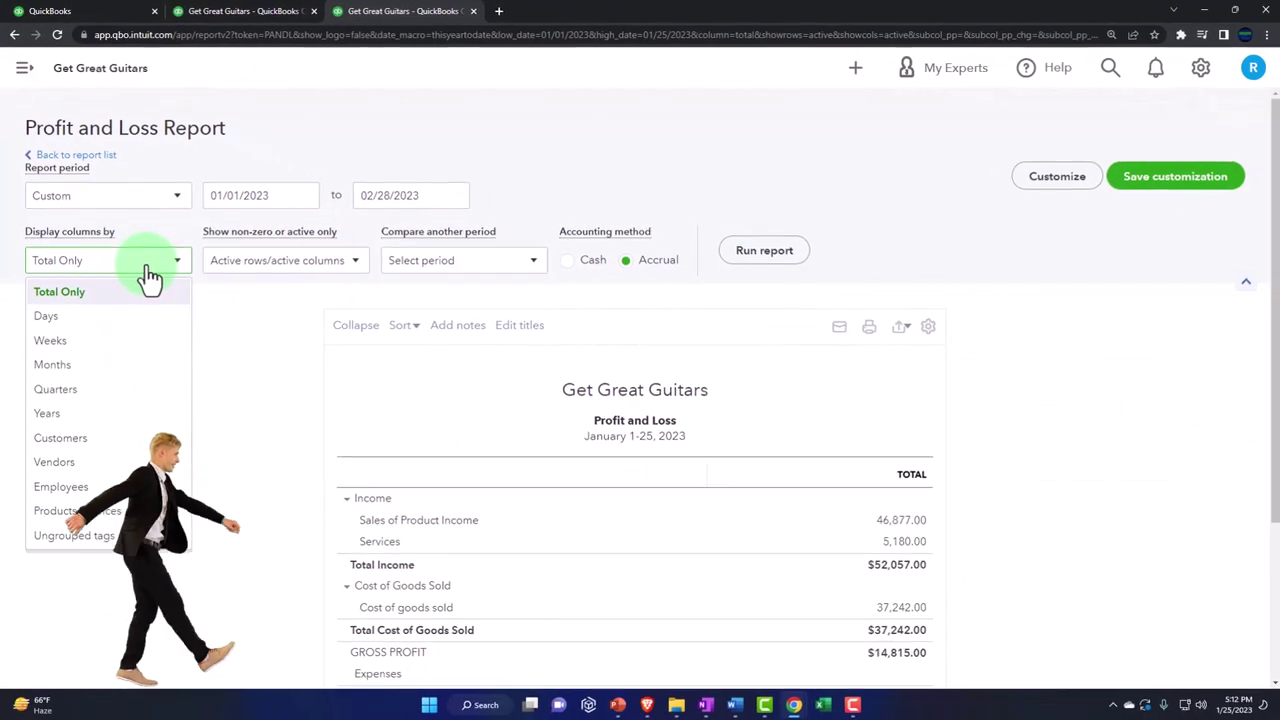
left_click(60, 364)
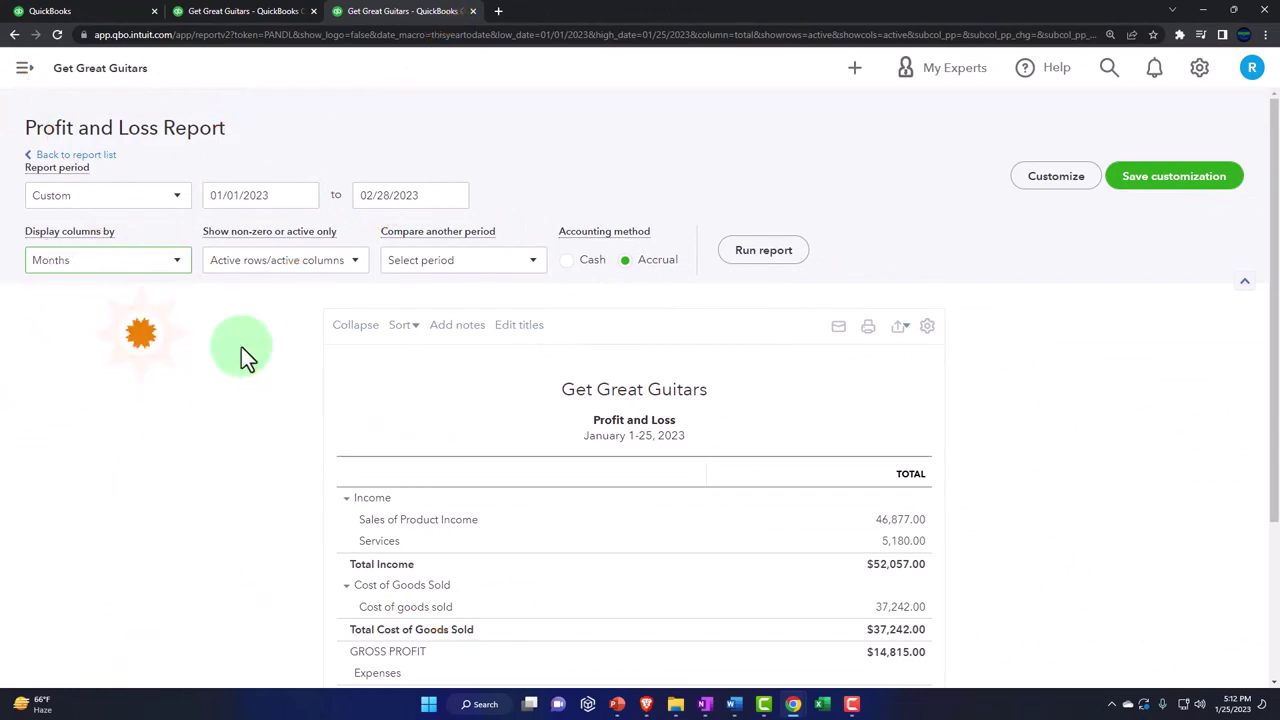
left_click(763, 251)
scroll(1117, 394, "down", 2)
scroll(1117, 394, "up", 4, "ctrl")
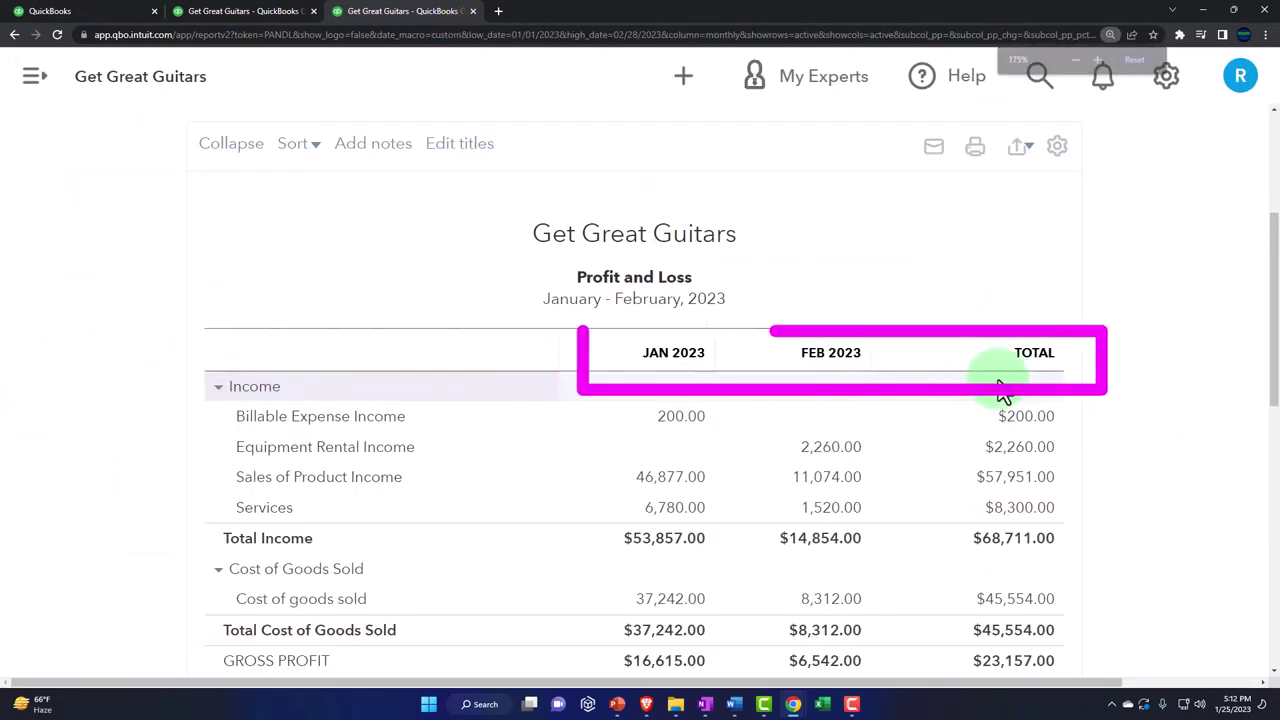
Collapse the navigation menu in the Balance Sheet tab and run the report for 01/01/2023 to 02/28/2023
mouse_move(708, 240)
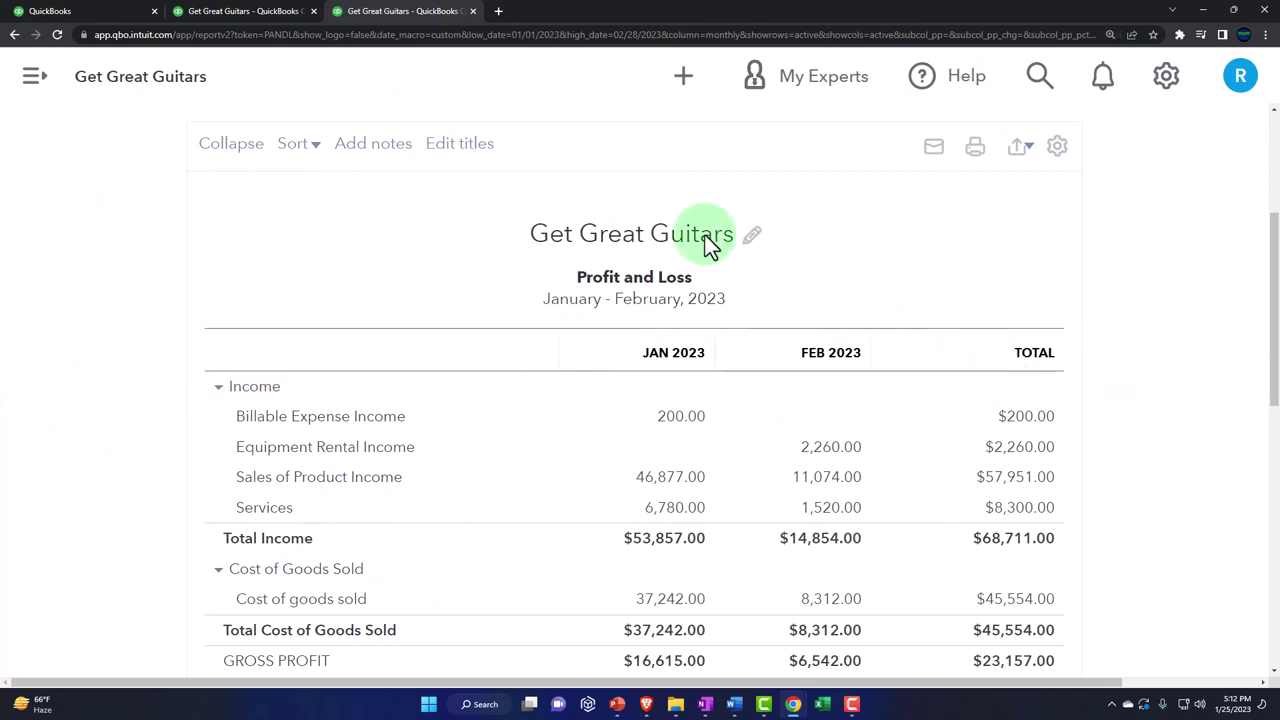
left_click(268, 17)
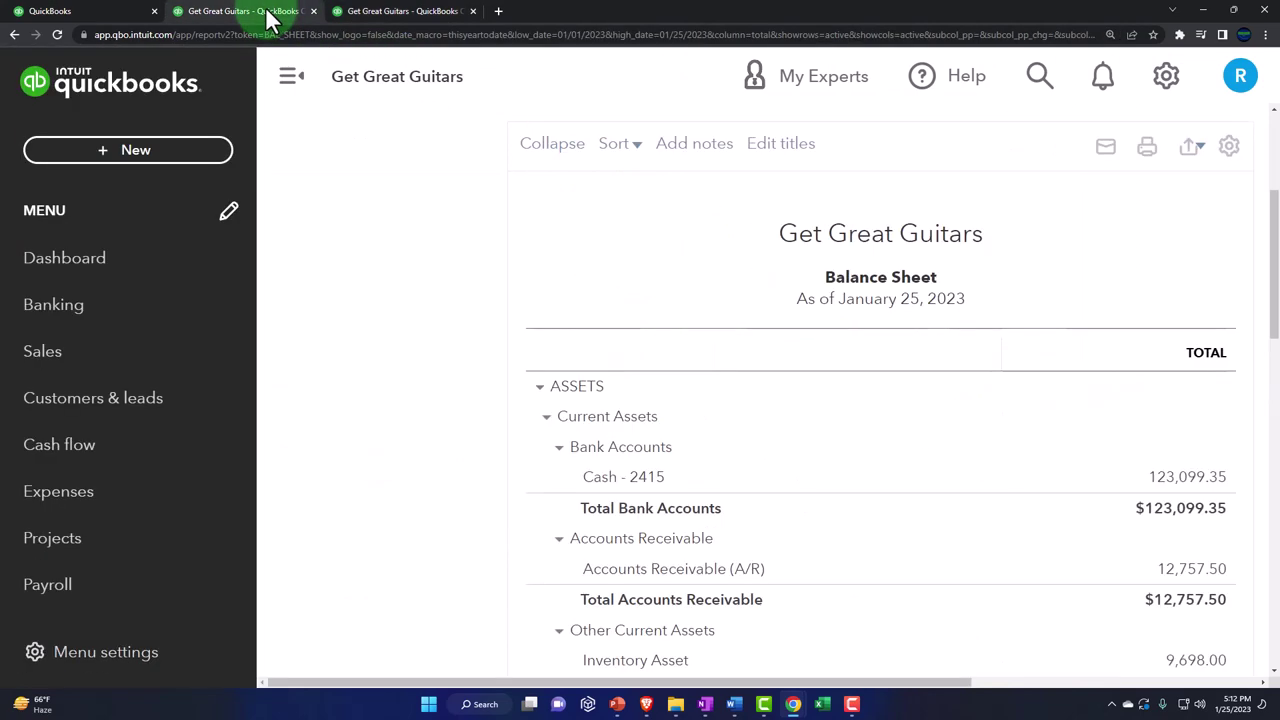
left_click(270, 72)
scroll(245, 315, "up", 3)
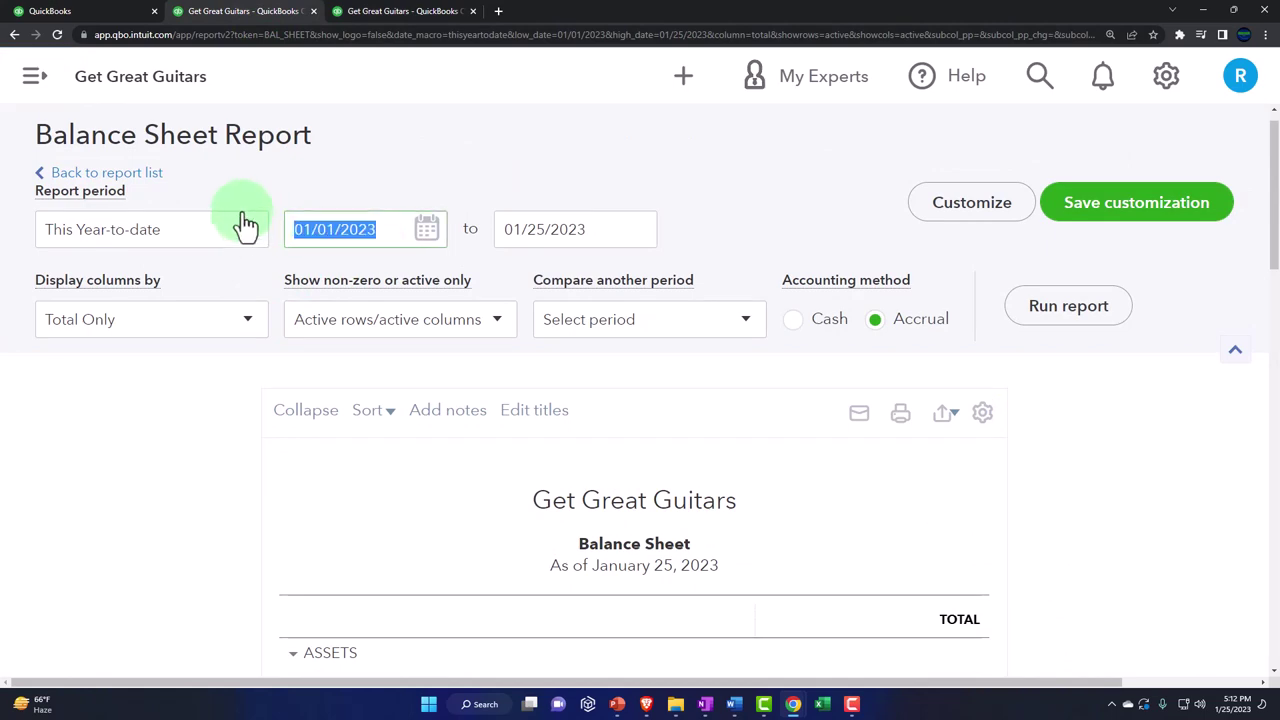
type("01/01/2")
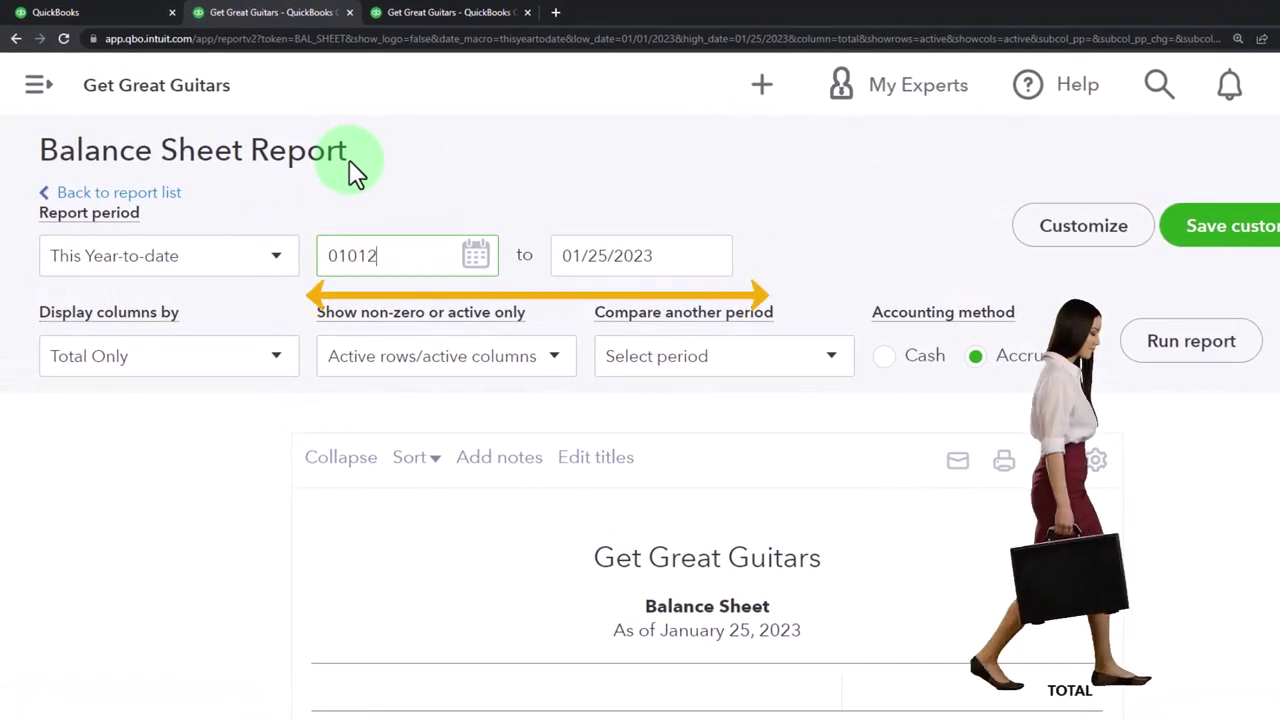
type("023")
key("Tab")
type("02/28/")
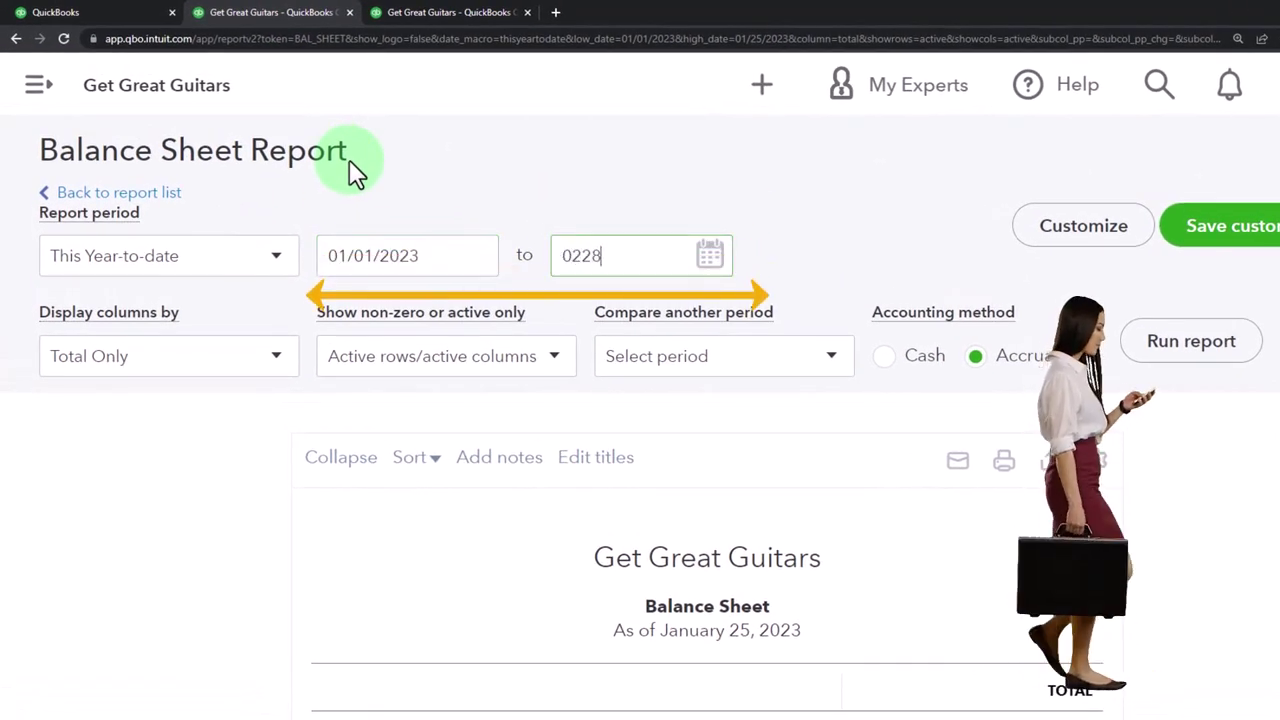
type("2023")
left_click(1160, 341)
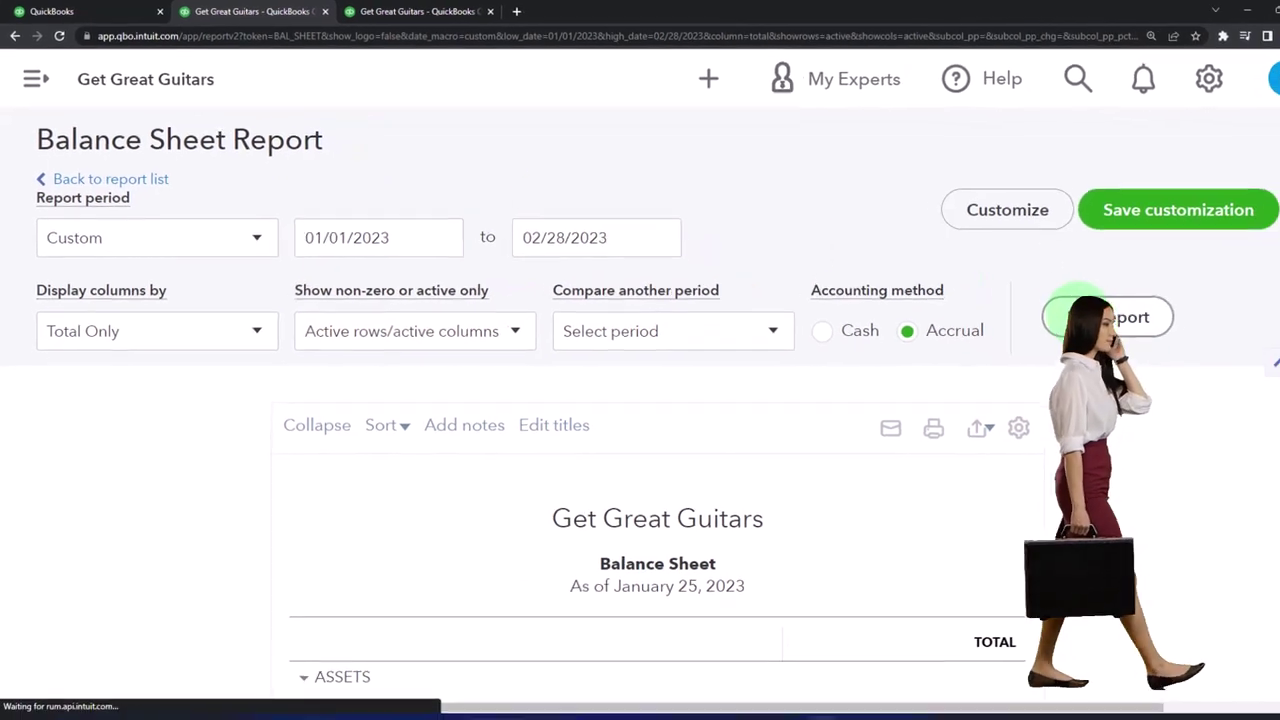
scroll(1080, 325, "down", 3)
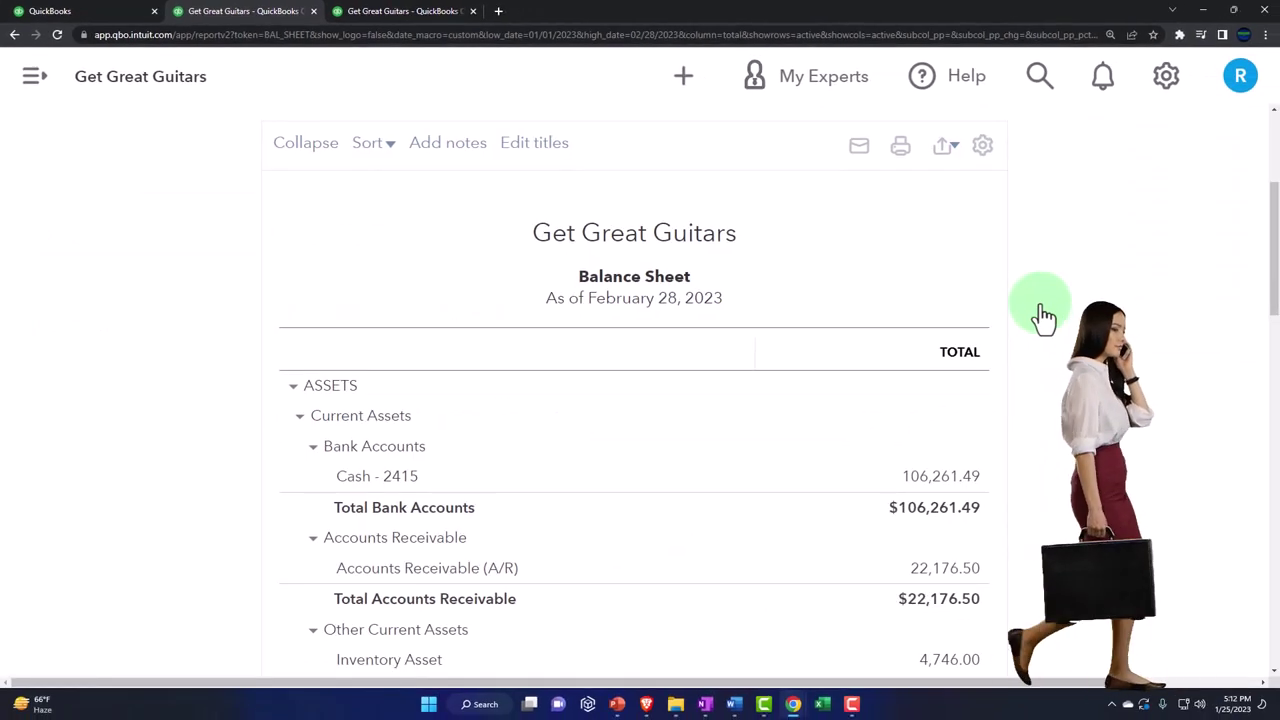
scroll(1043, 316, "down", 1)
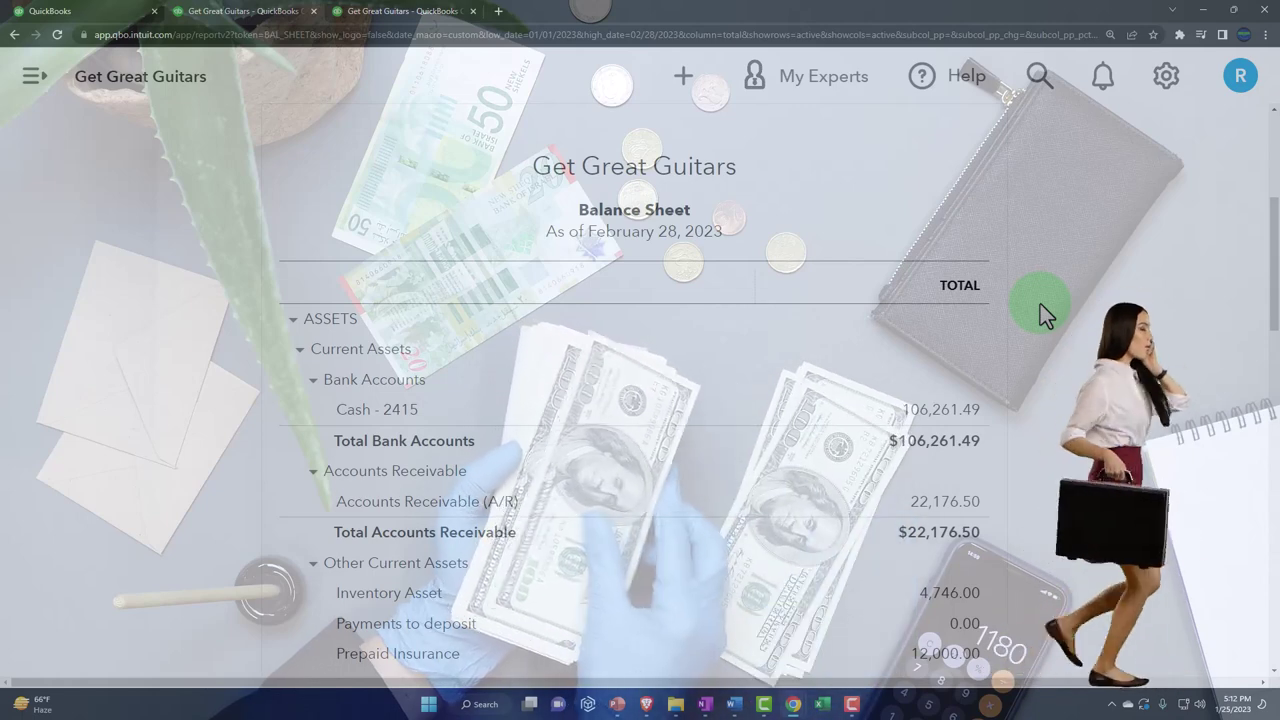
Switch to OneNote to examine the flowchart of the vendor, customer, employee and banking forms
key("alt+Tab")
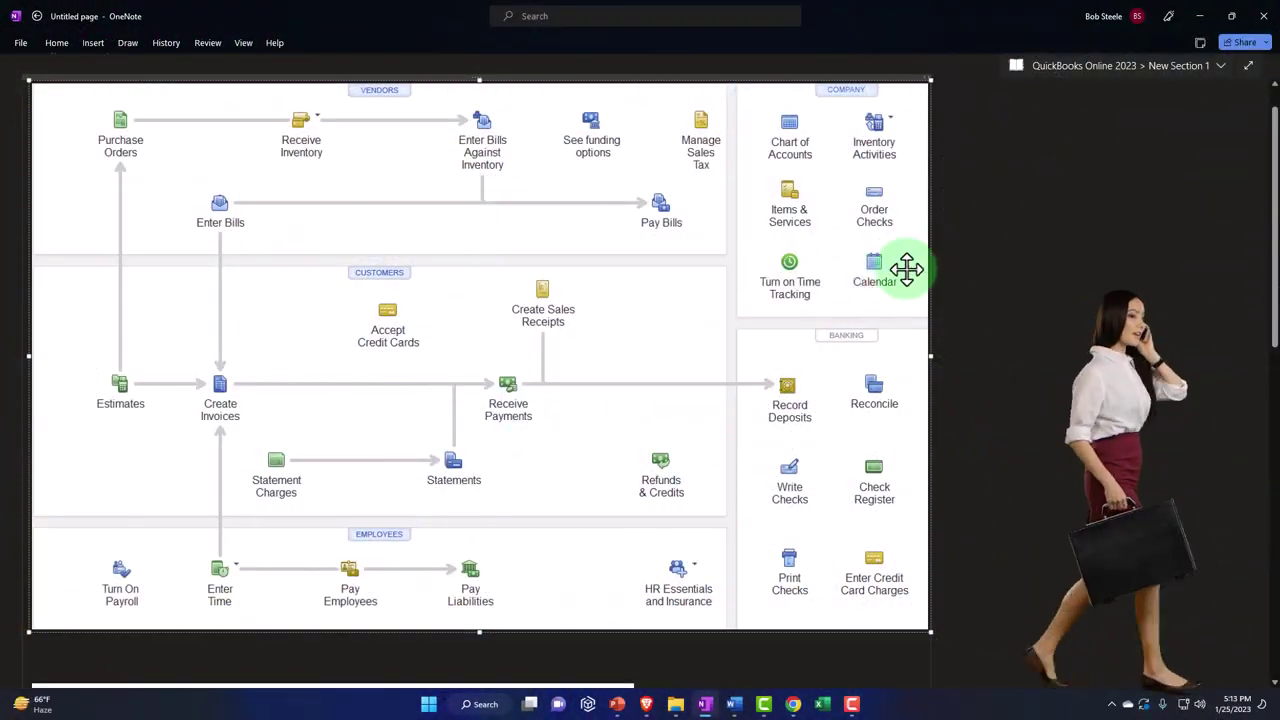
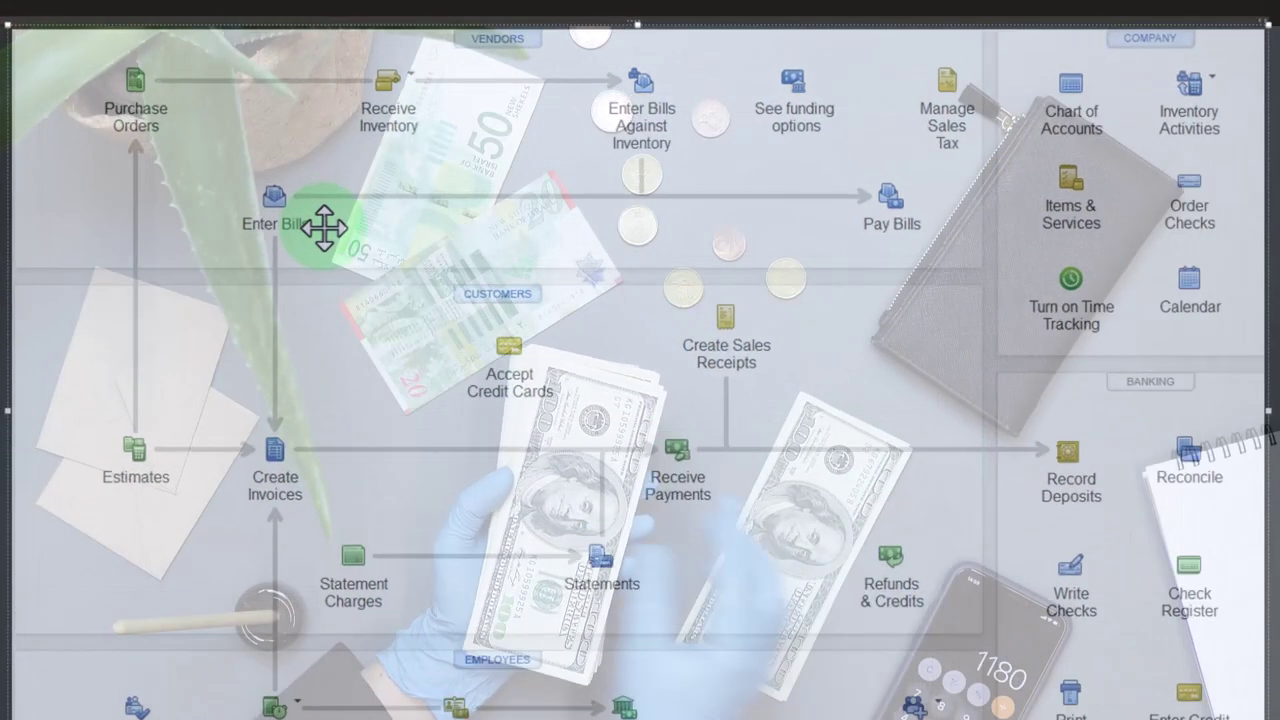
left_click(323, 213)
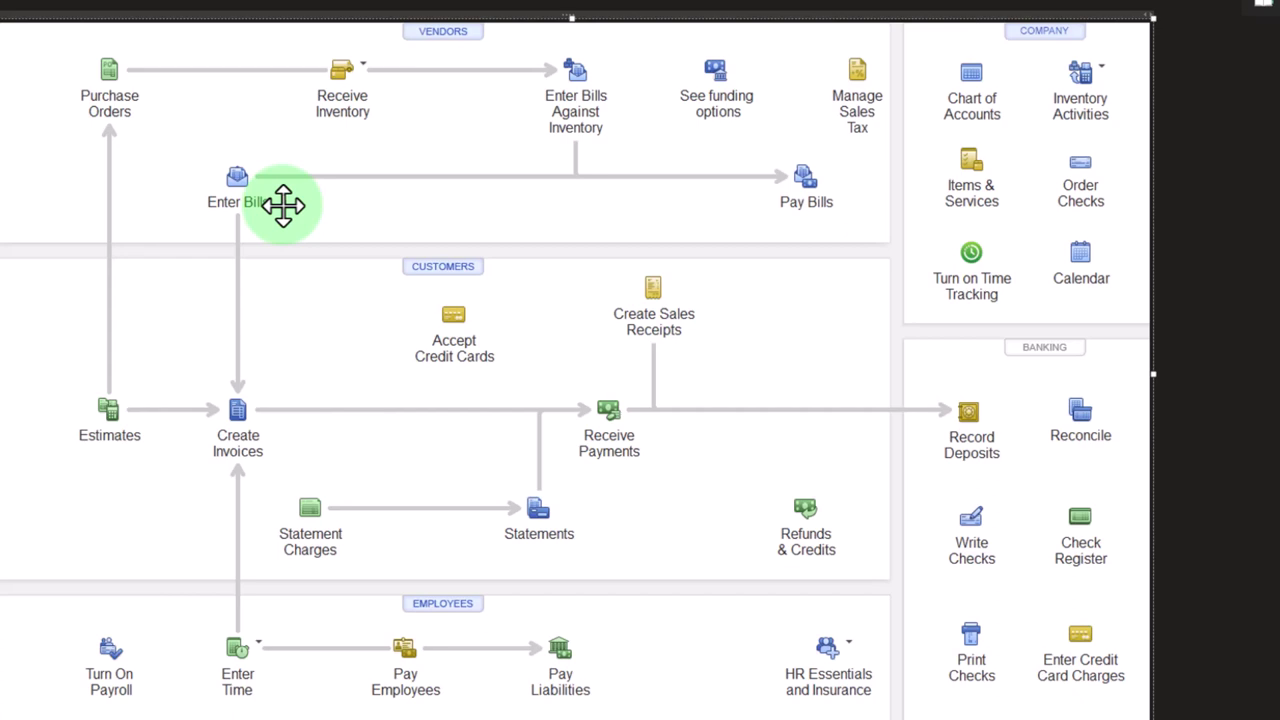
left_click(516, 214)
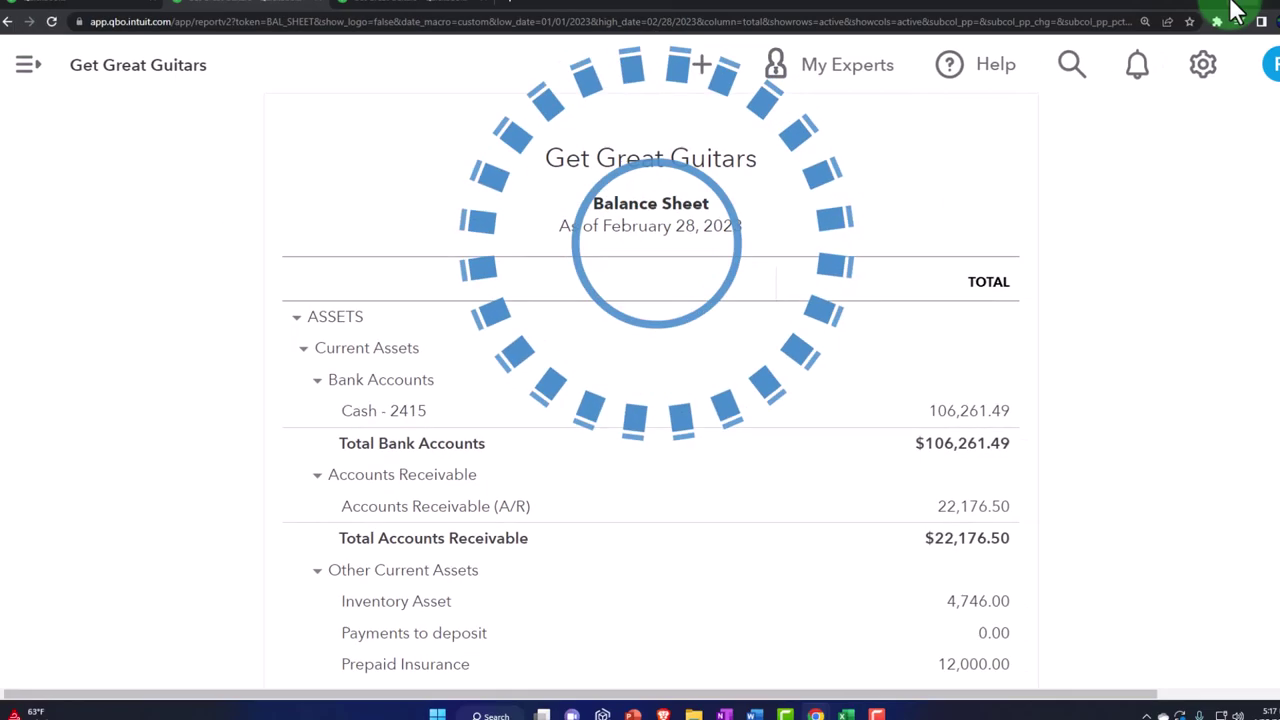
Switch to QuickBooks Online's home page and open a new vendor Bill form
left_click(106, 14)
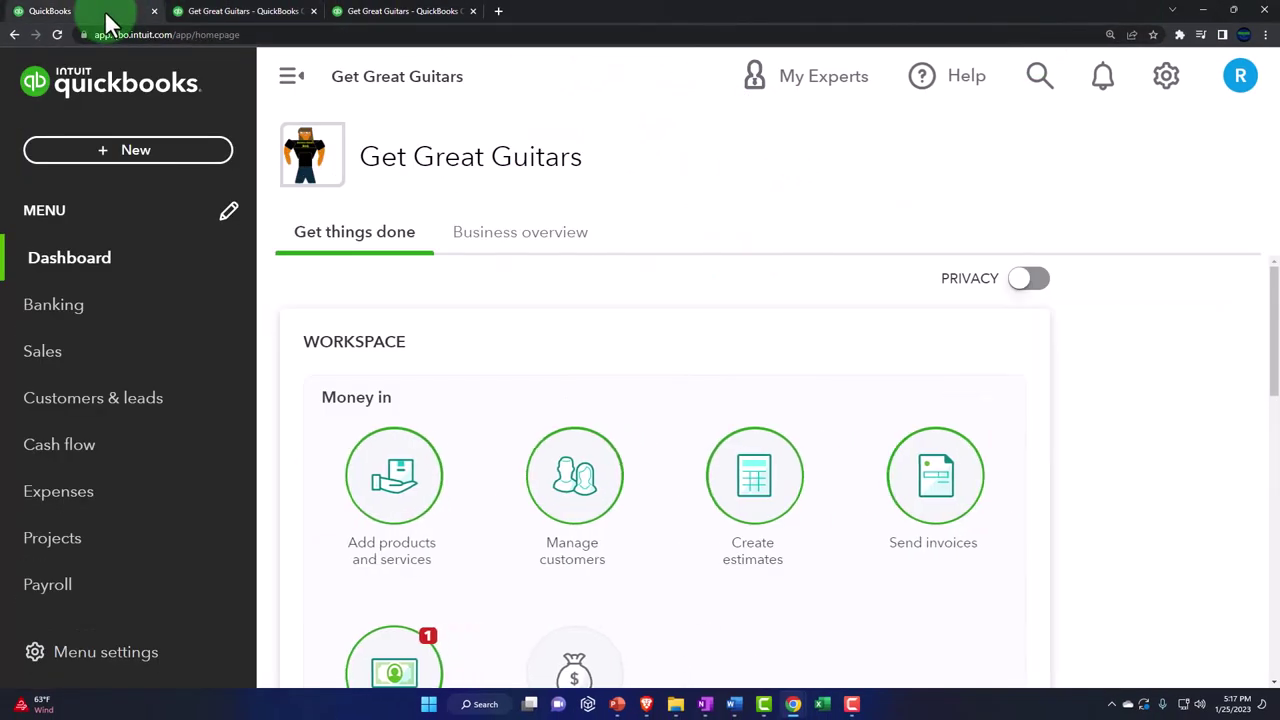
left_click(133, 150)
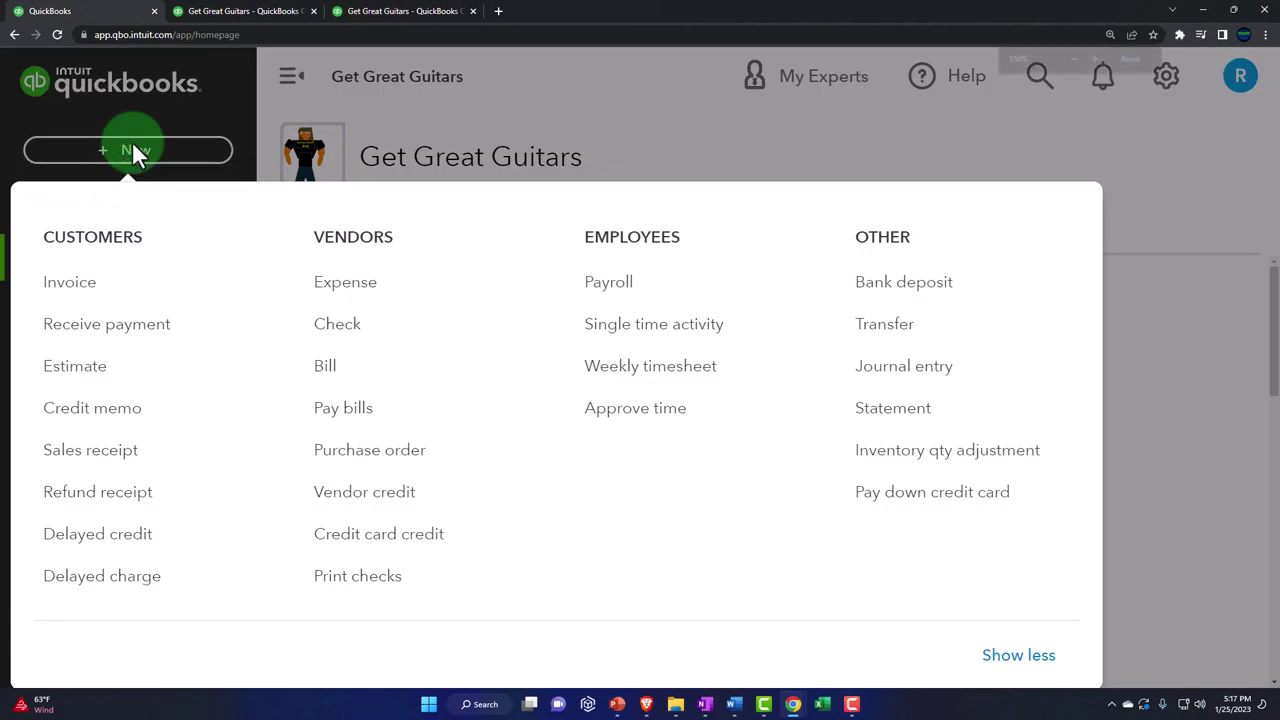
key("ctrl+minus")
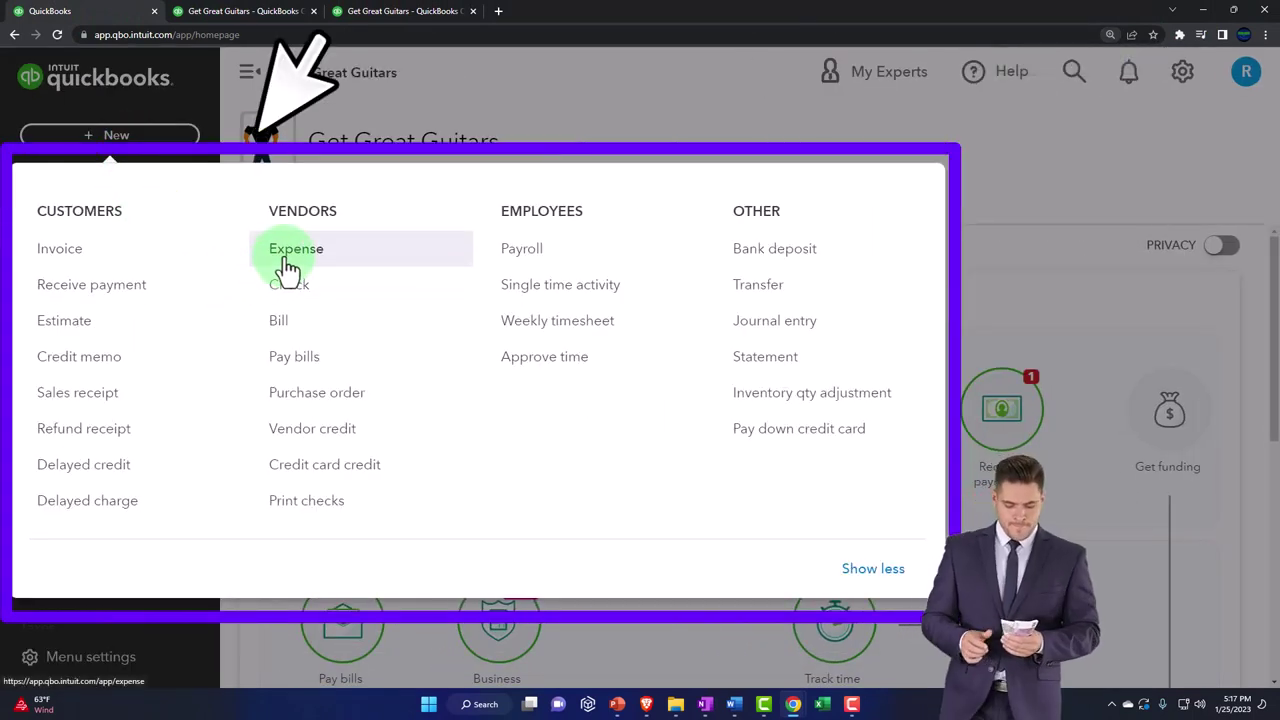
left_click(283, 332)
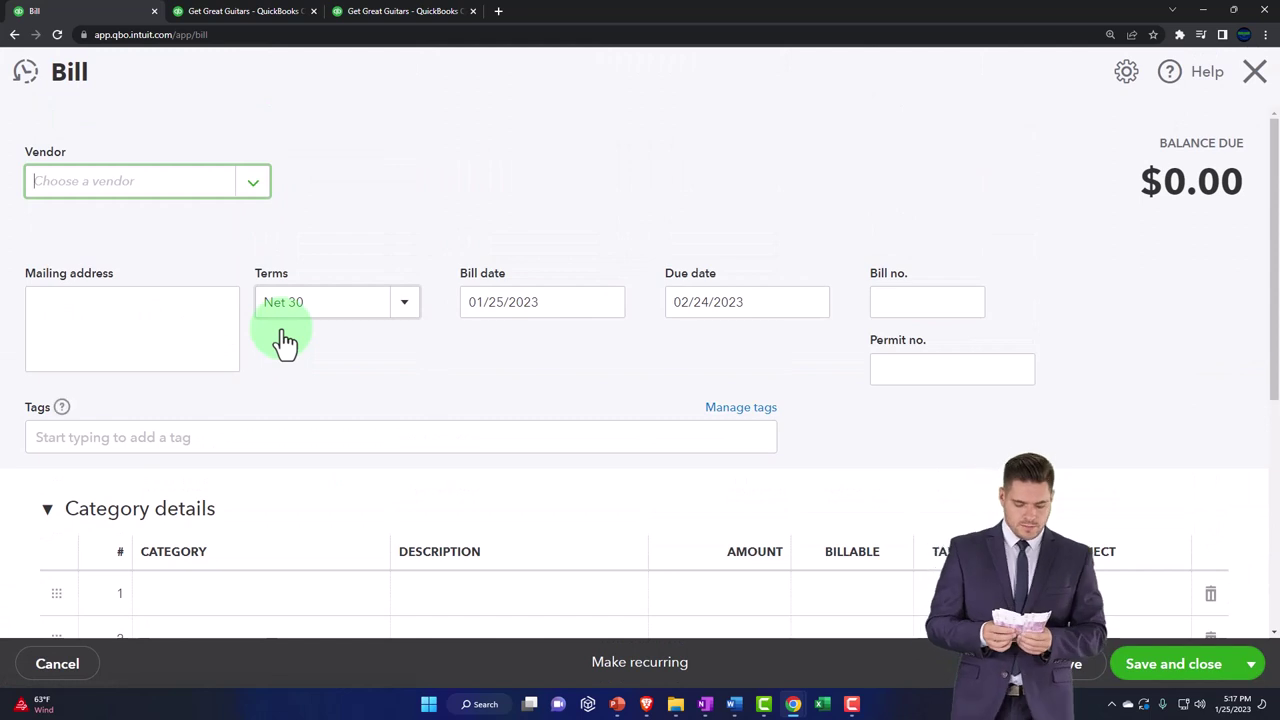
Select the existing vendor Verizon for the bill
type("Ver")
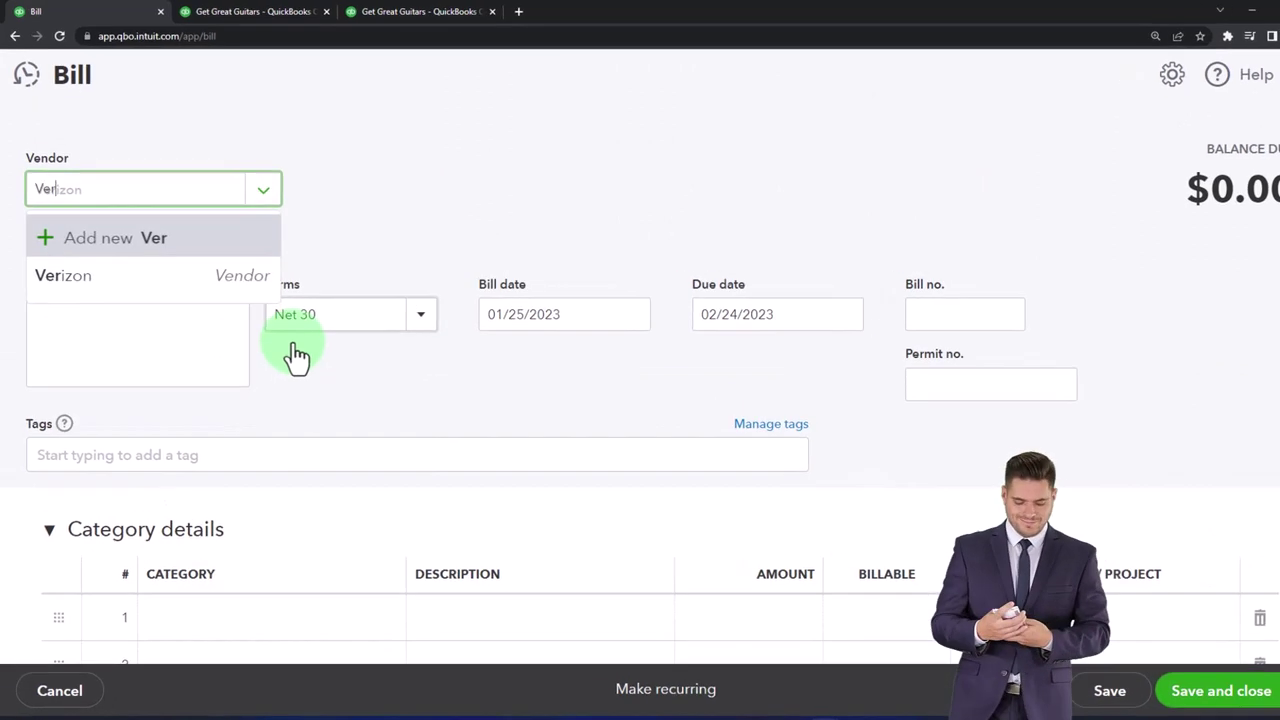
key("Down")
key("Down")
key("Return")
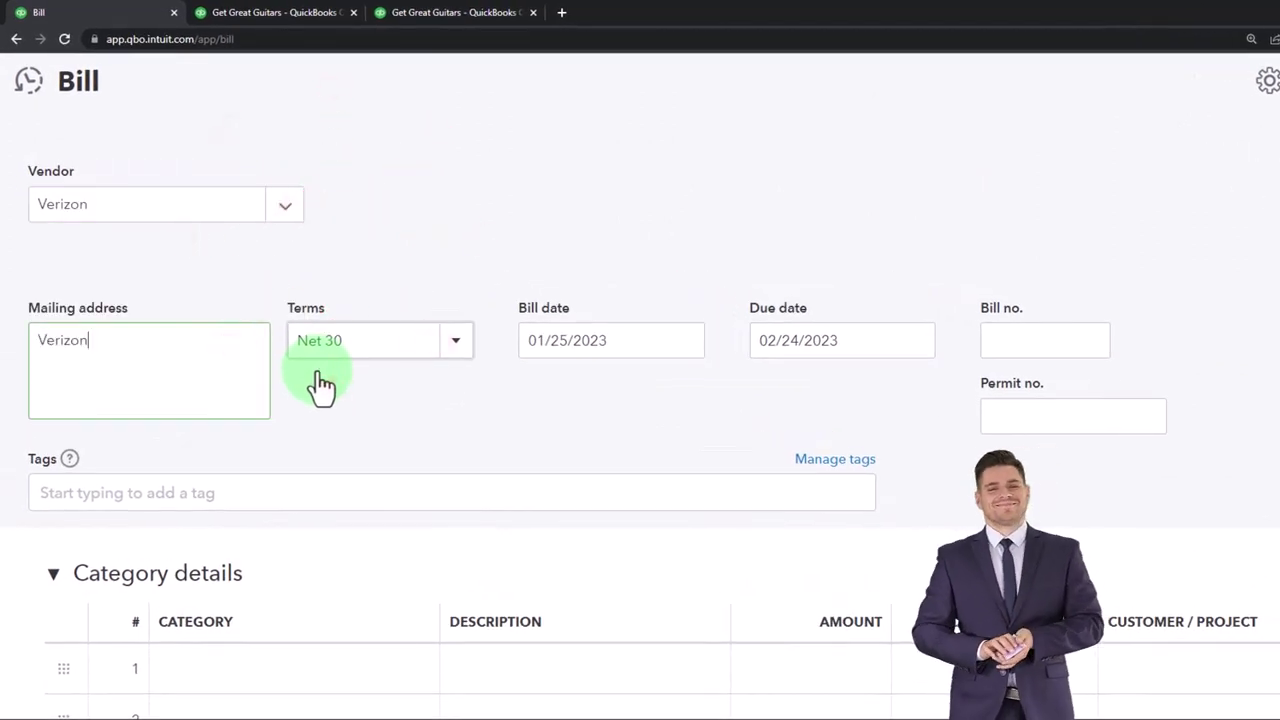
scroll(320, 385, "down", 1)
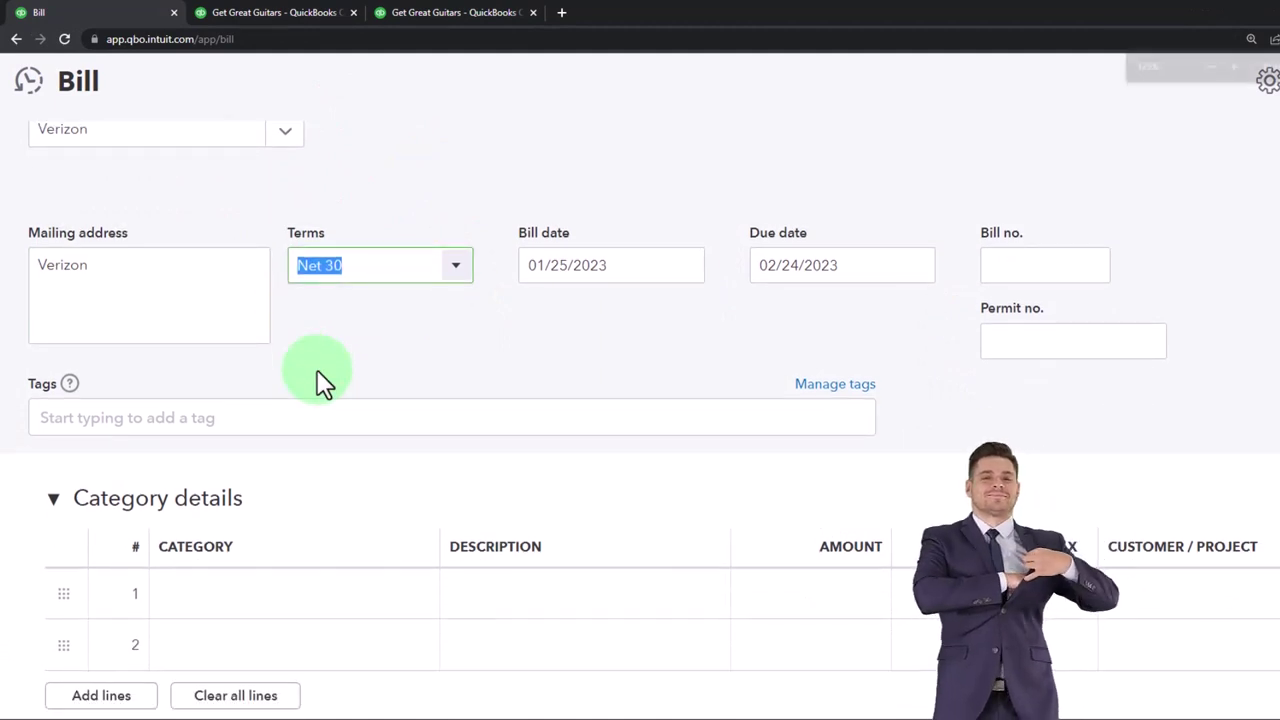
key("ctrl+minus")
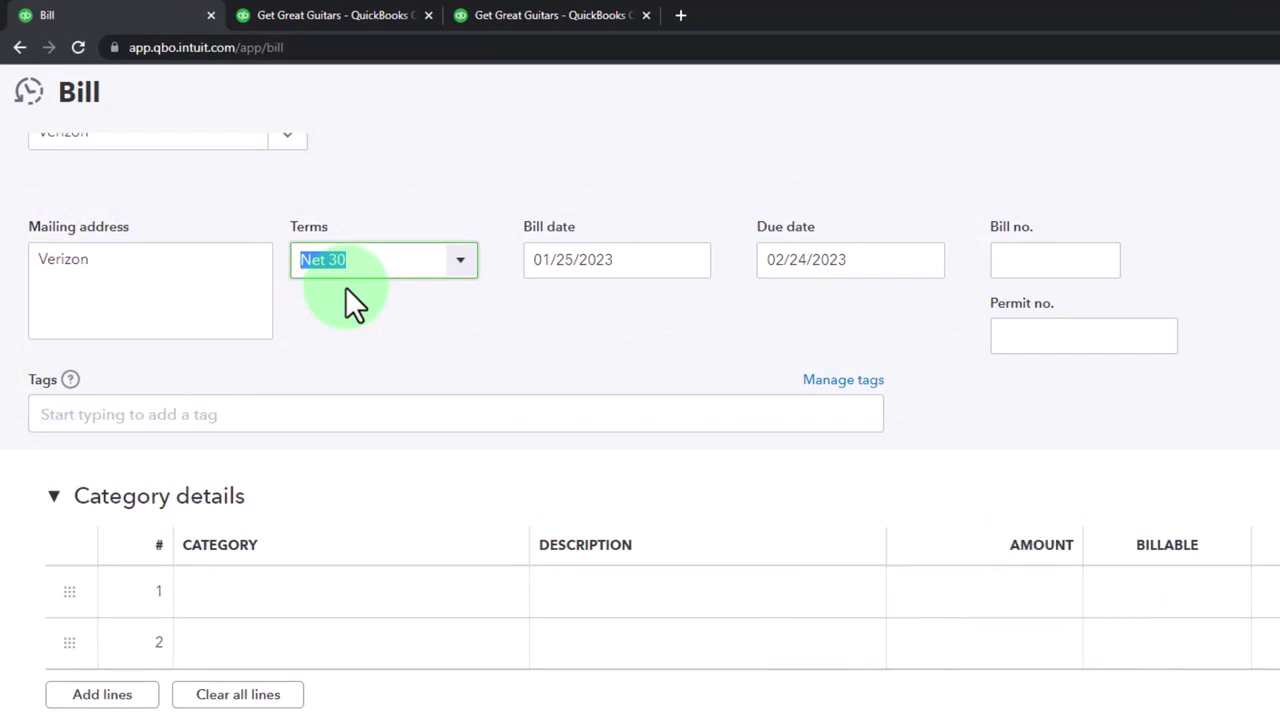
Set the bill date to 02/28/2023 and leave the bill number and permit number blank
scroll(345, 286, "up", 1)
key("Tab")
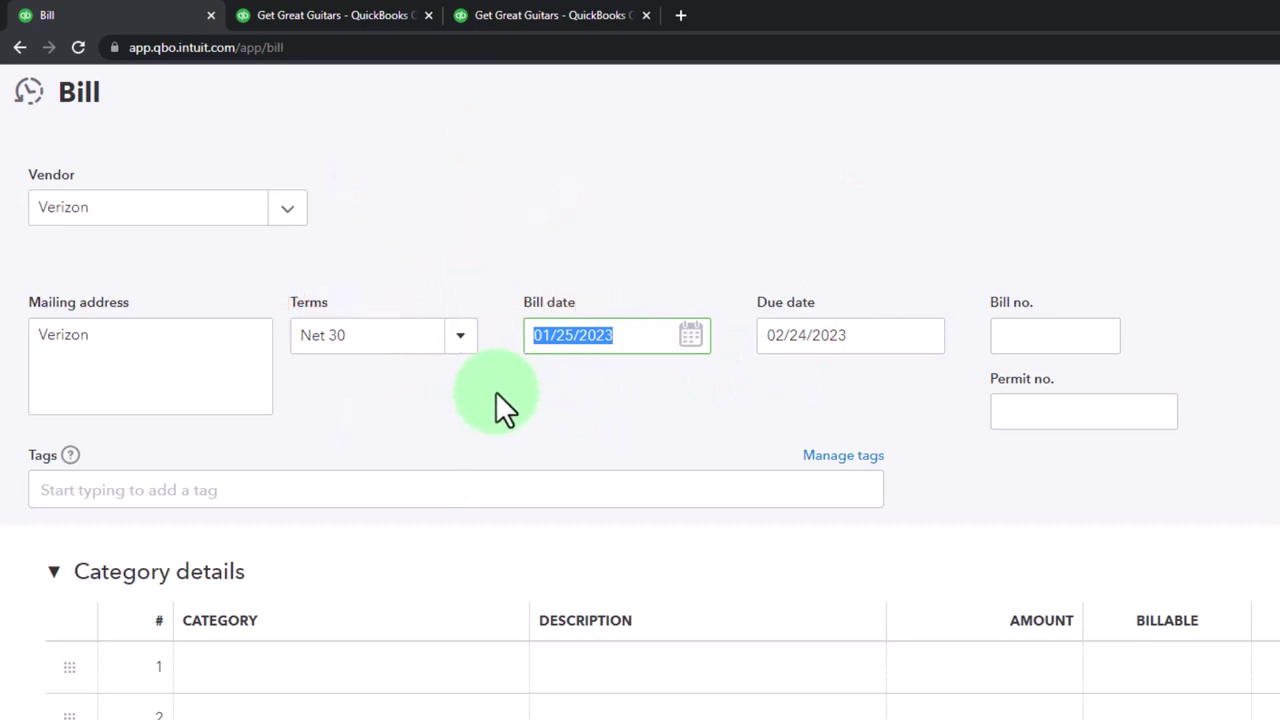
type("02/28/2023")
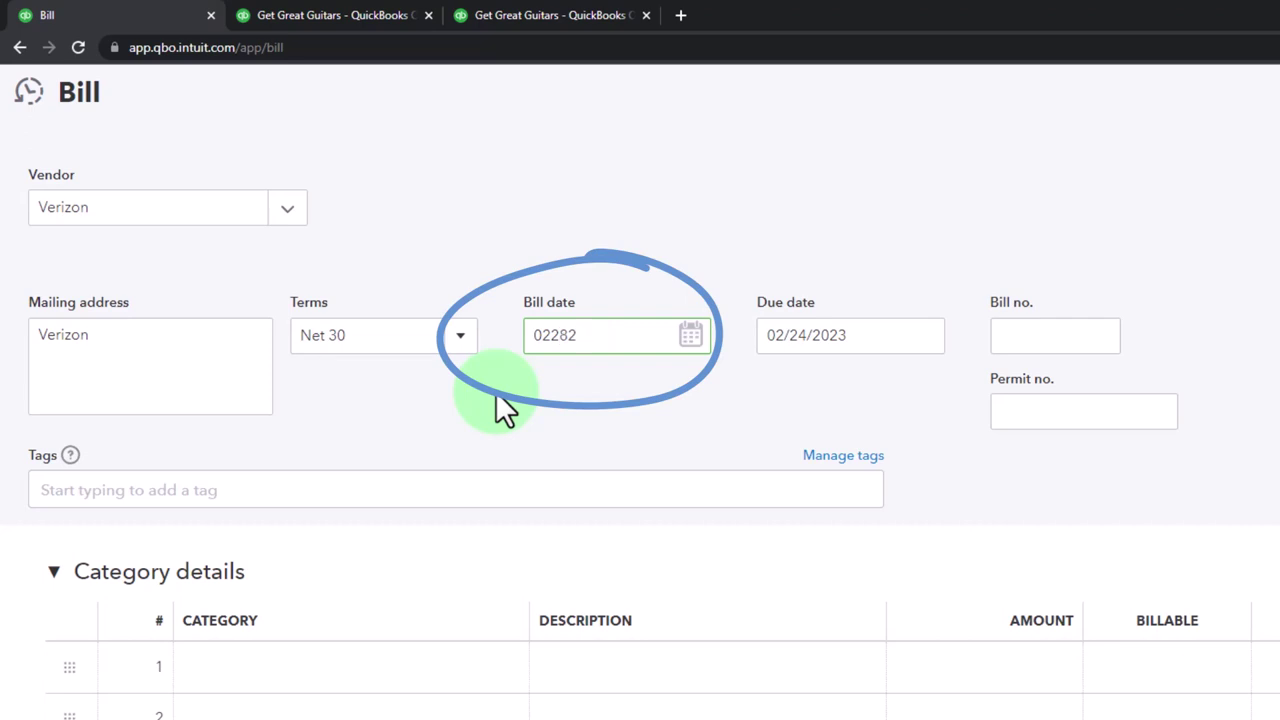
key("Tab")
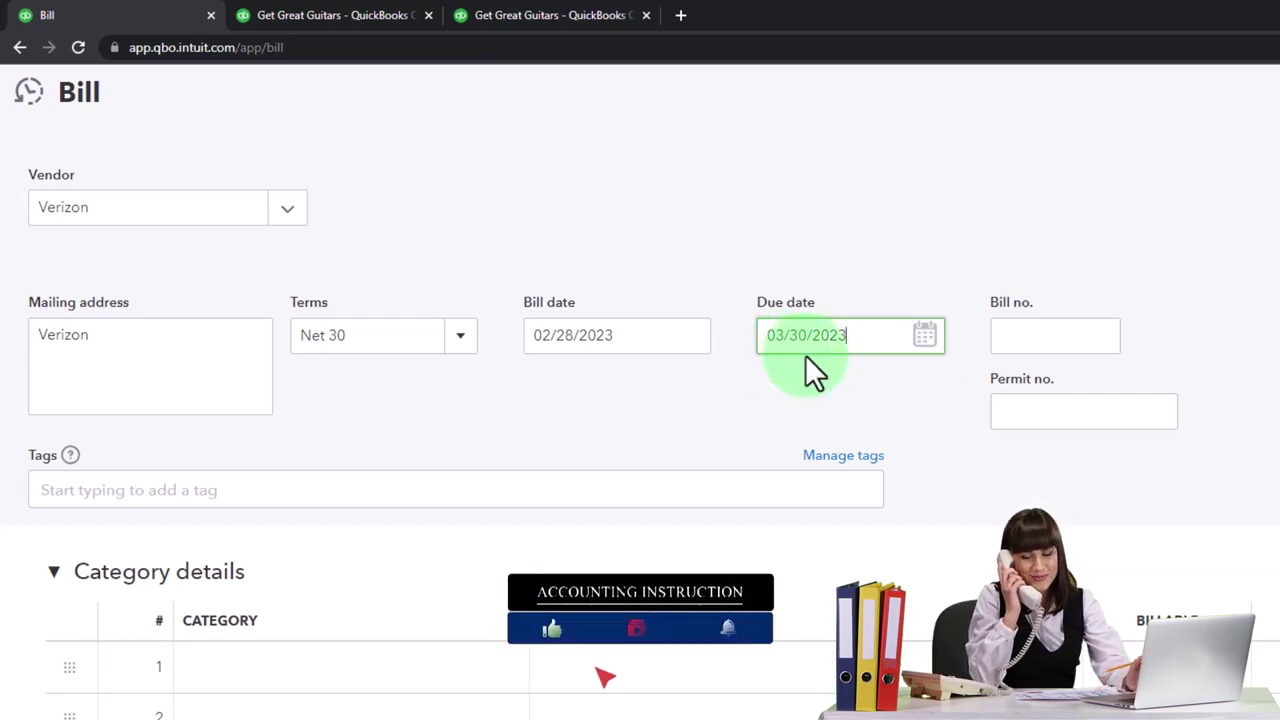
key("Tab")
key("Tab")
key("Tab")
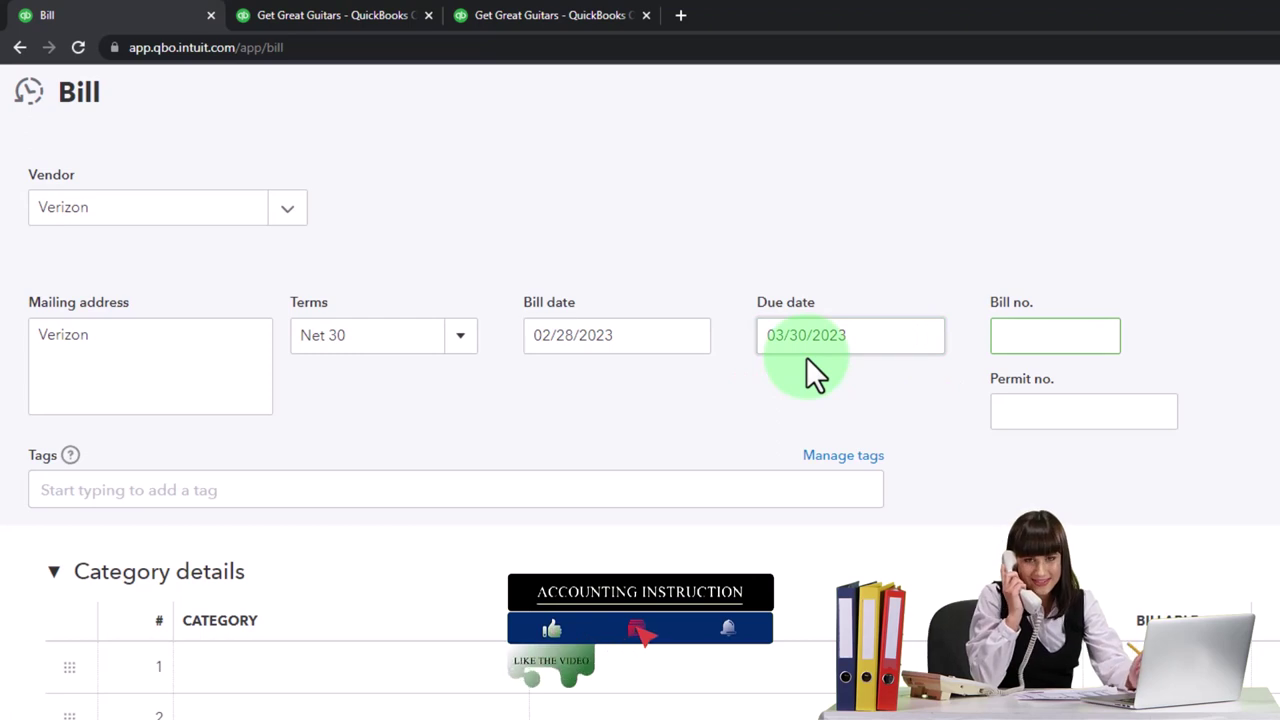
key("Tab")
Assign the Telephone expense category to the first line of the bill's category details
scroll(806, 356, "down", 1)
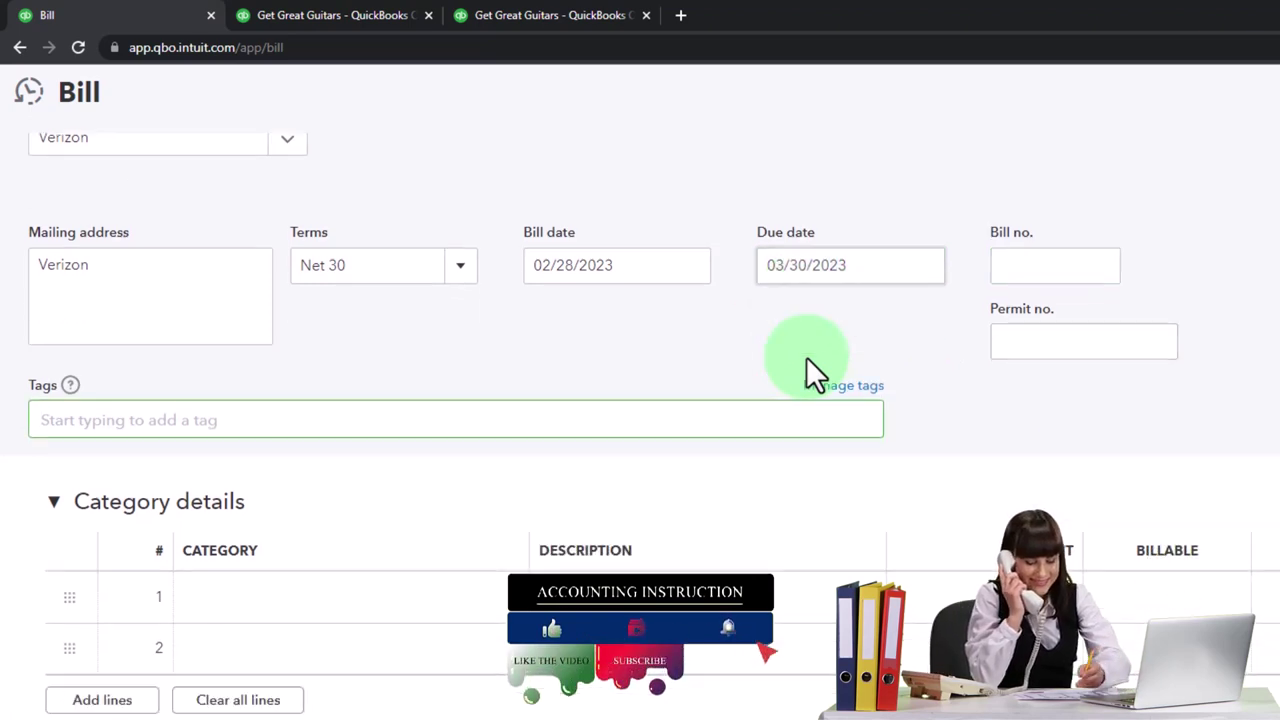
key("Tab")
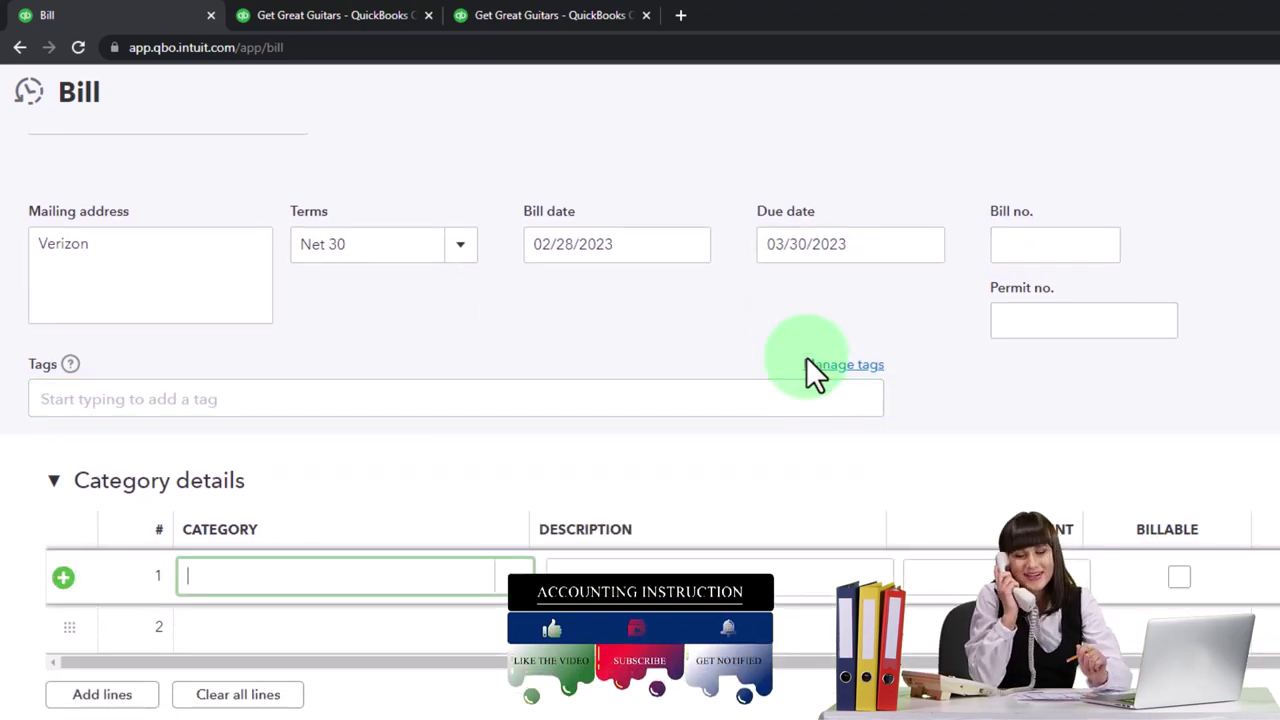
scroll(808, 368, "down", 1)
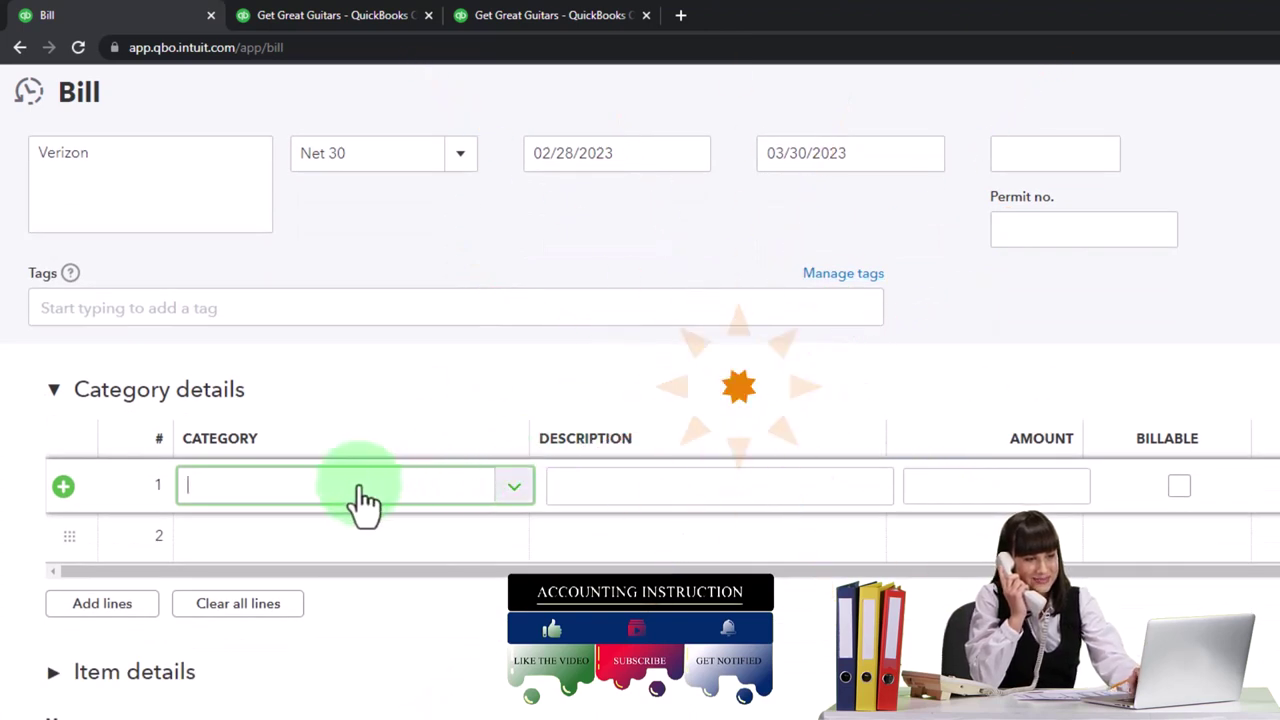
left_click(334, 505)
type("te")
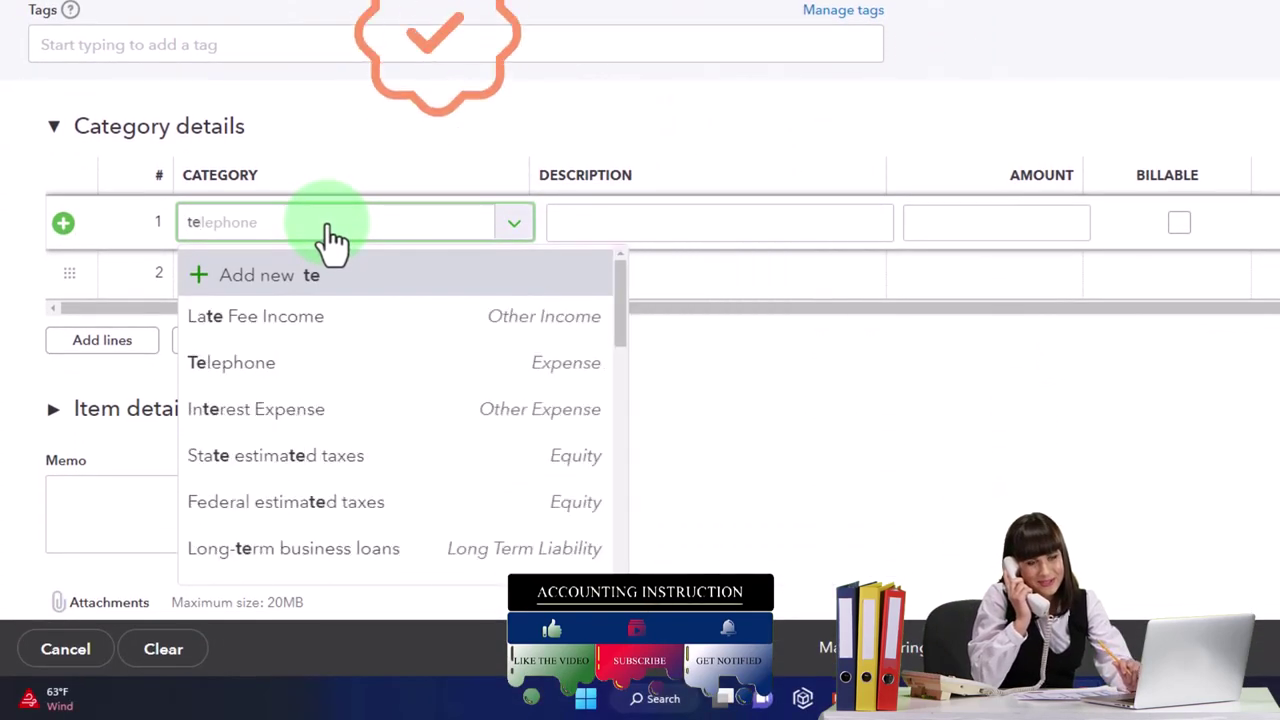
key("Down")
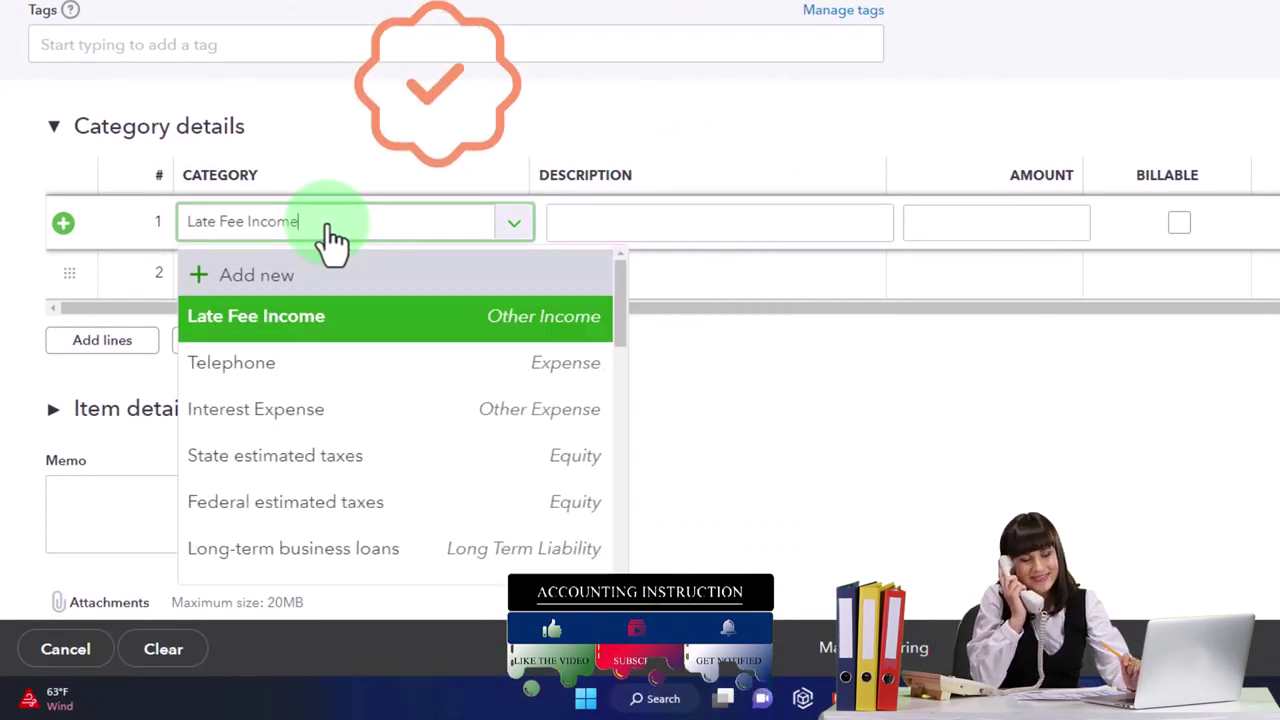
key("Down")
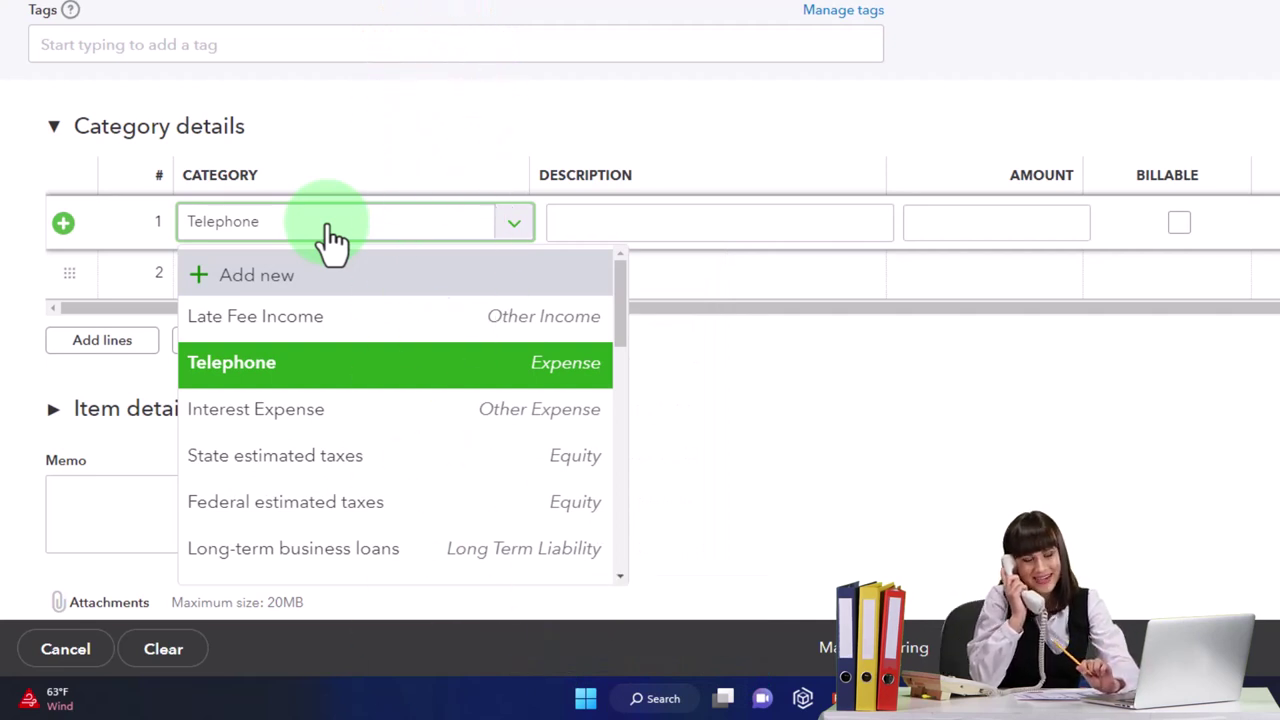
key("Tab")
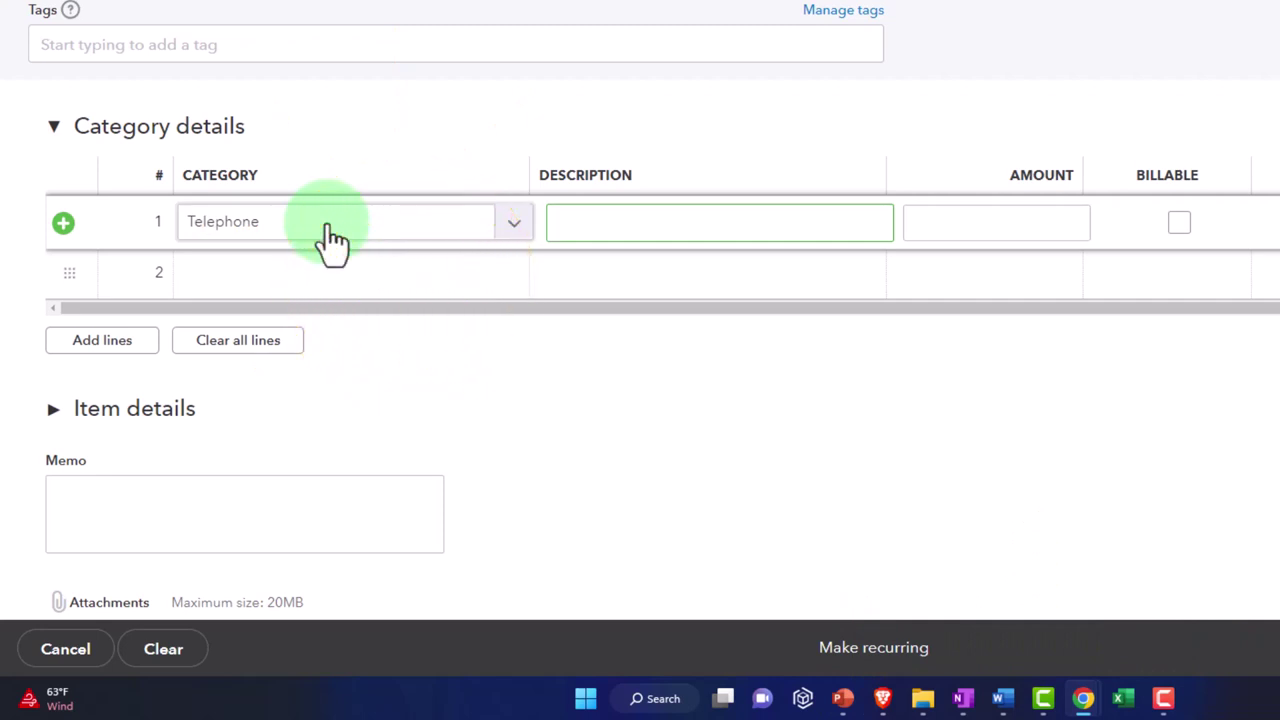
Enter an amount of 360 on the Telephone line
left_click(995, 217)
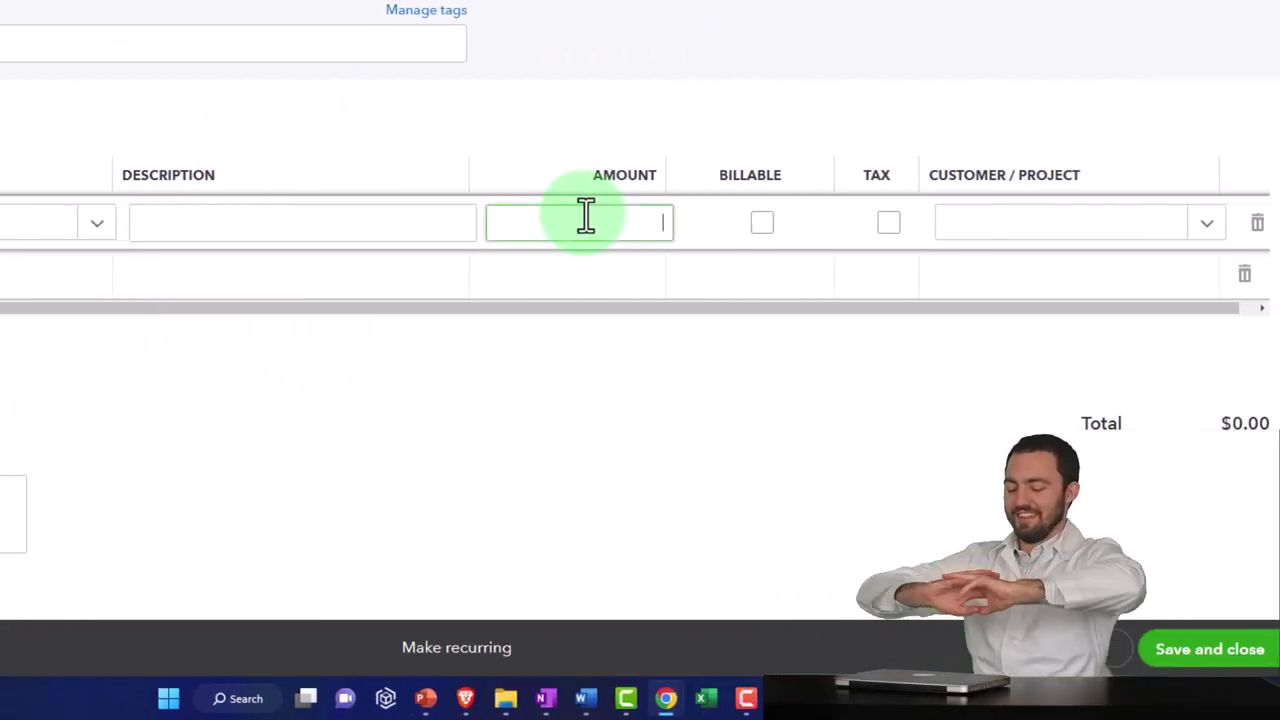
type("360")
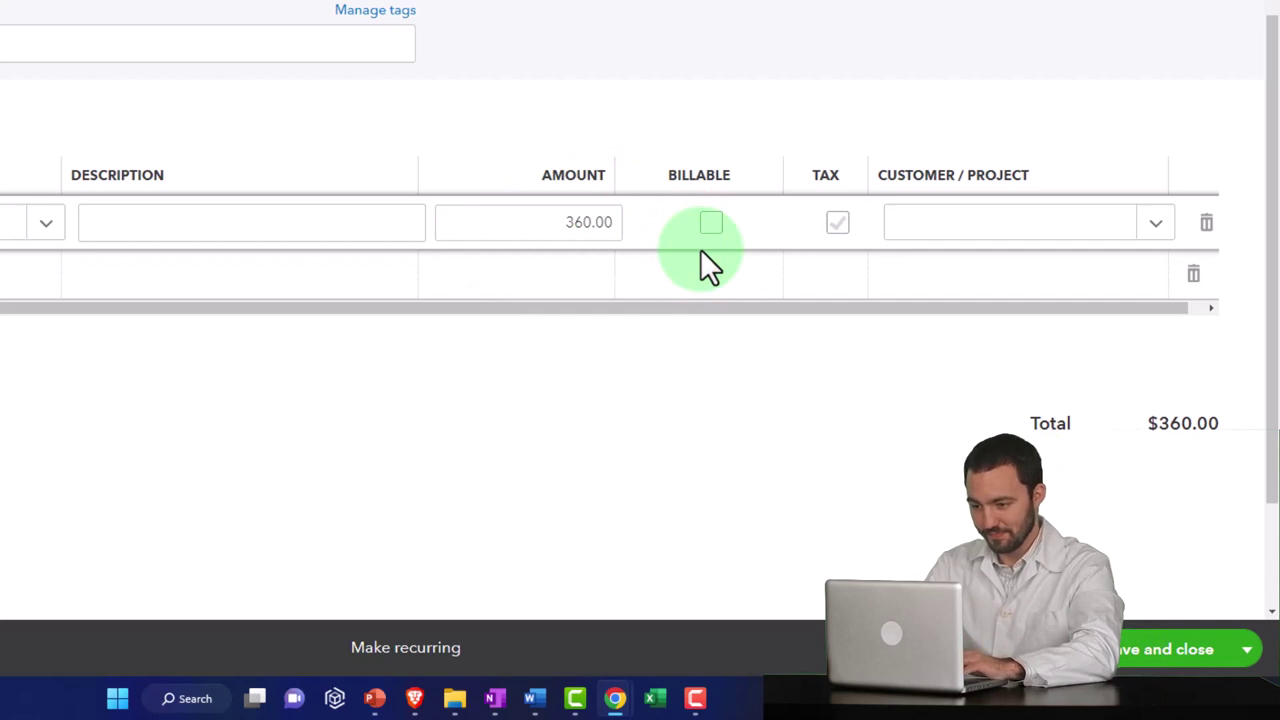
key("Tab")
key("Tab")
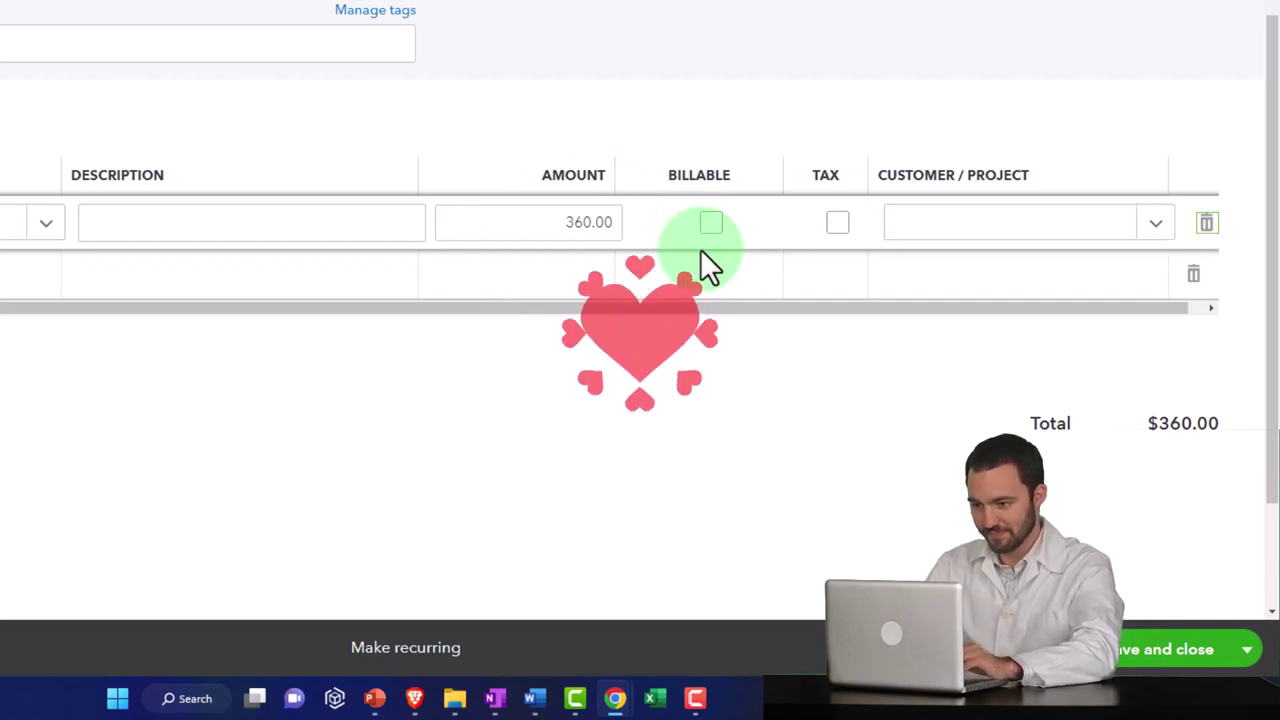
left_click(700, 252)
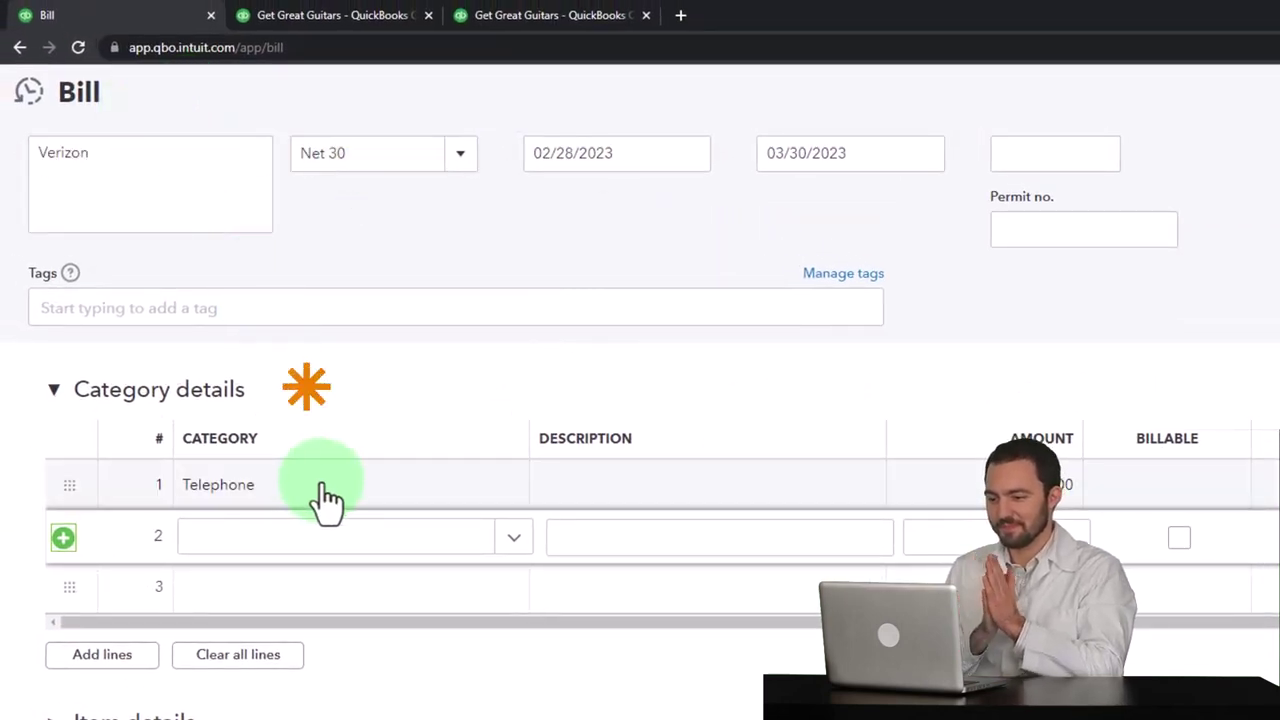
Expand the bill's Item details section, and save and close the bill
scroll(325, 500, "down", 3)
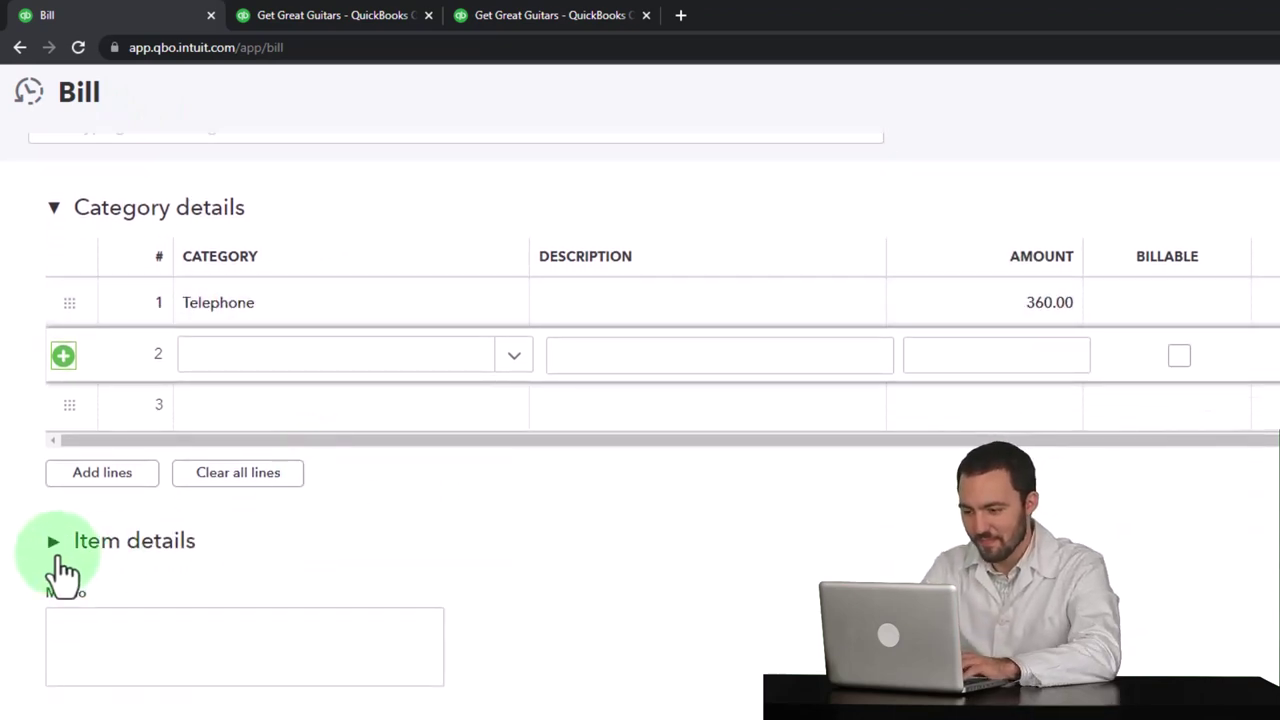
left_click(55, 545)
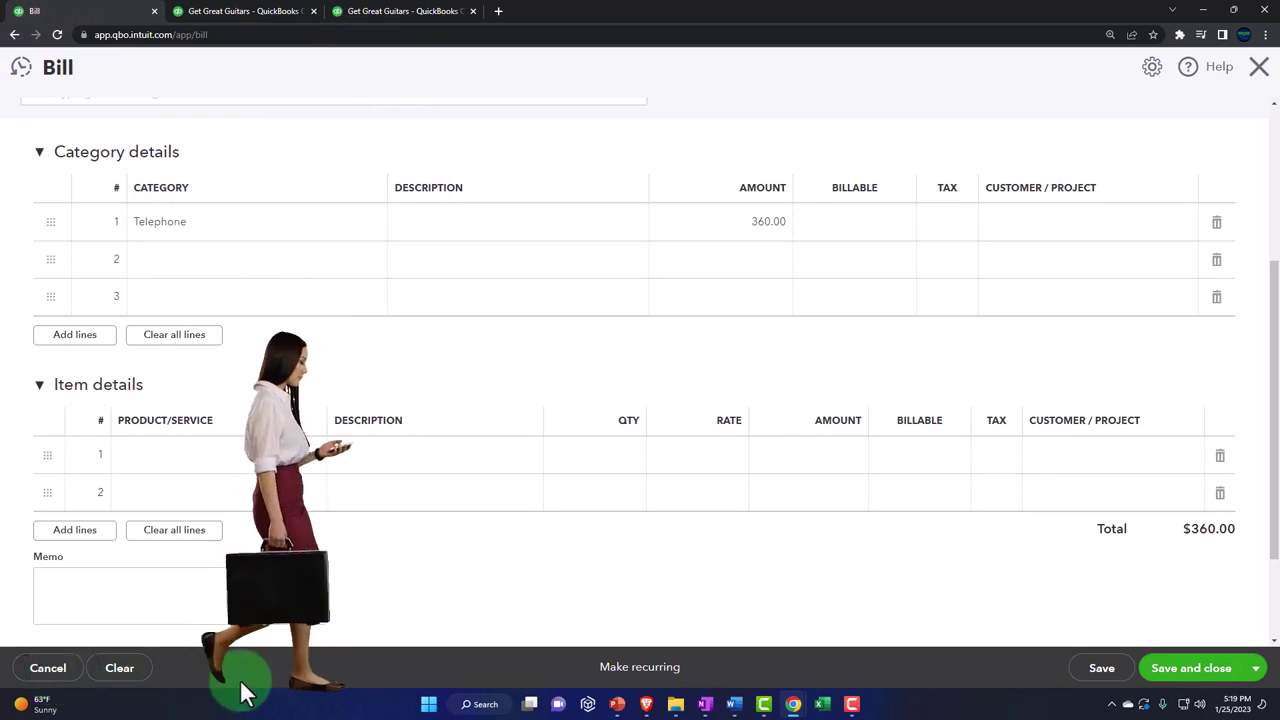
left_click(1254, 668)
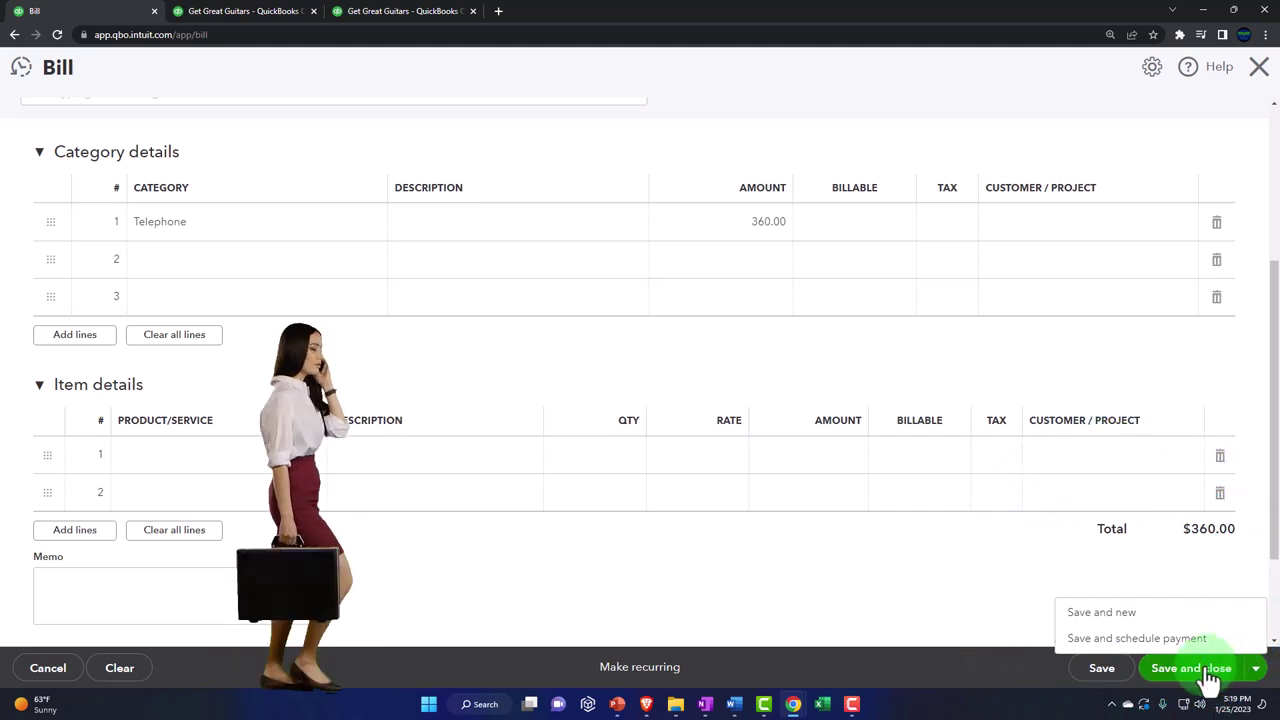
left_click(1205, 670)
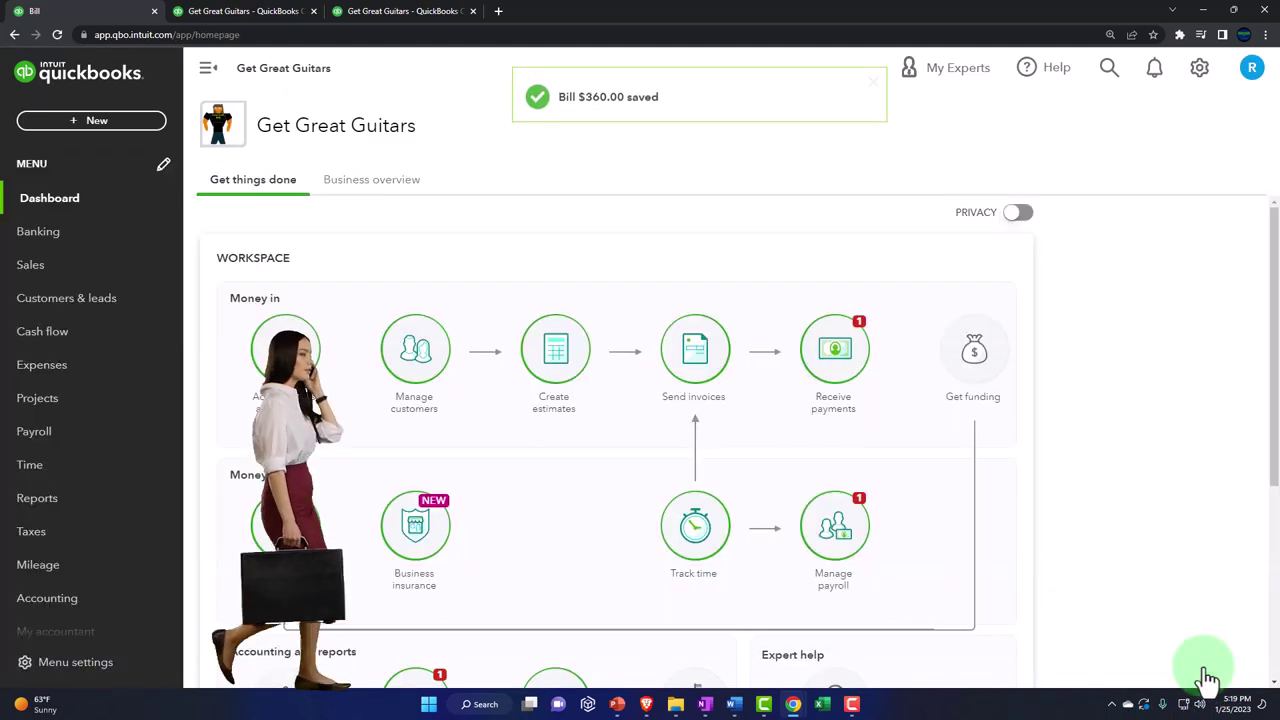
Go to the Balance Sheet report and rerun it for 01/01/2023 to 02/28/2023
left_click(249, 12)
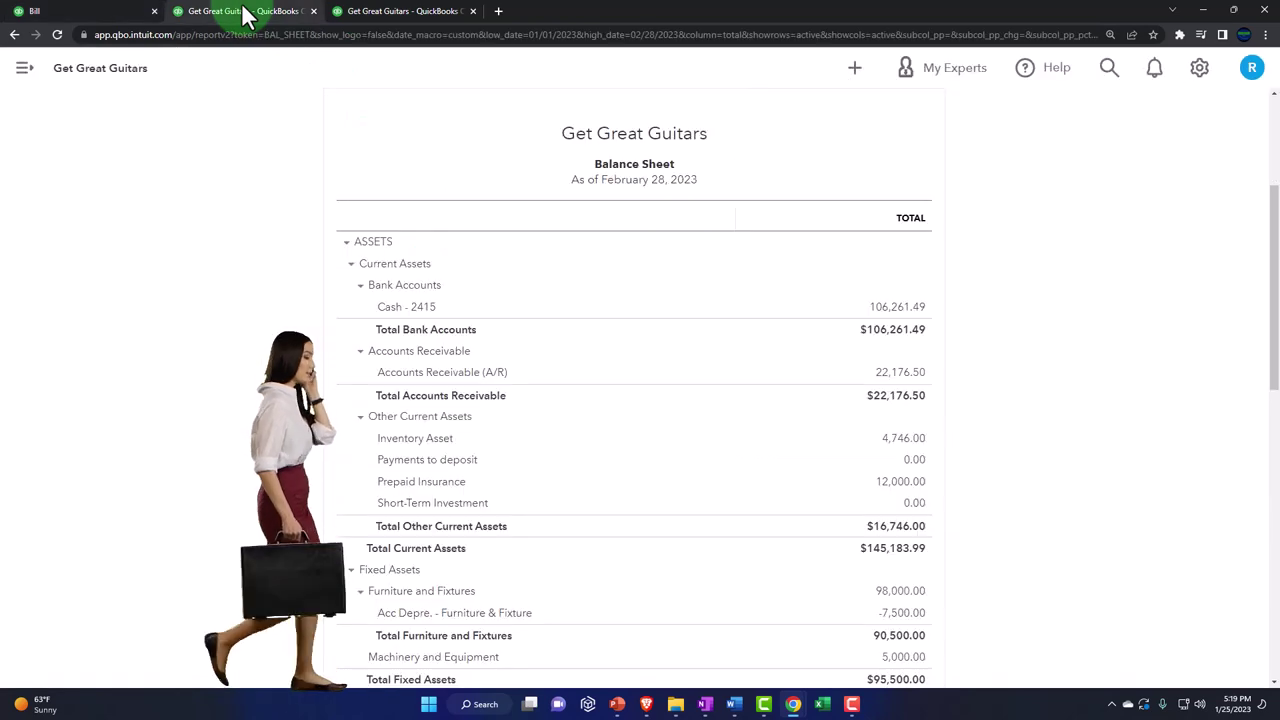
scroll(499, 378, "up", 3)
left_click(746, 252)
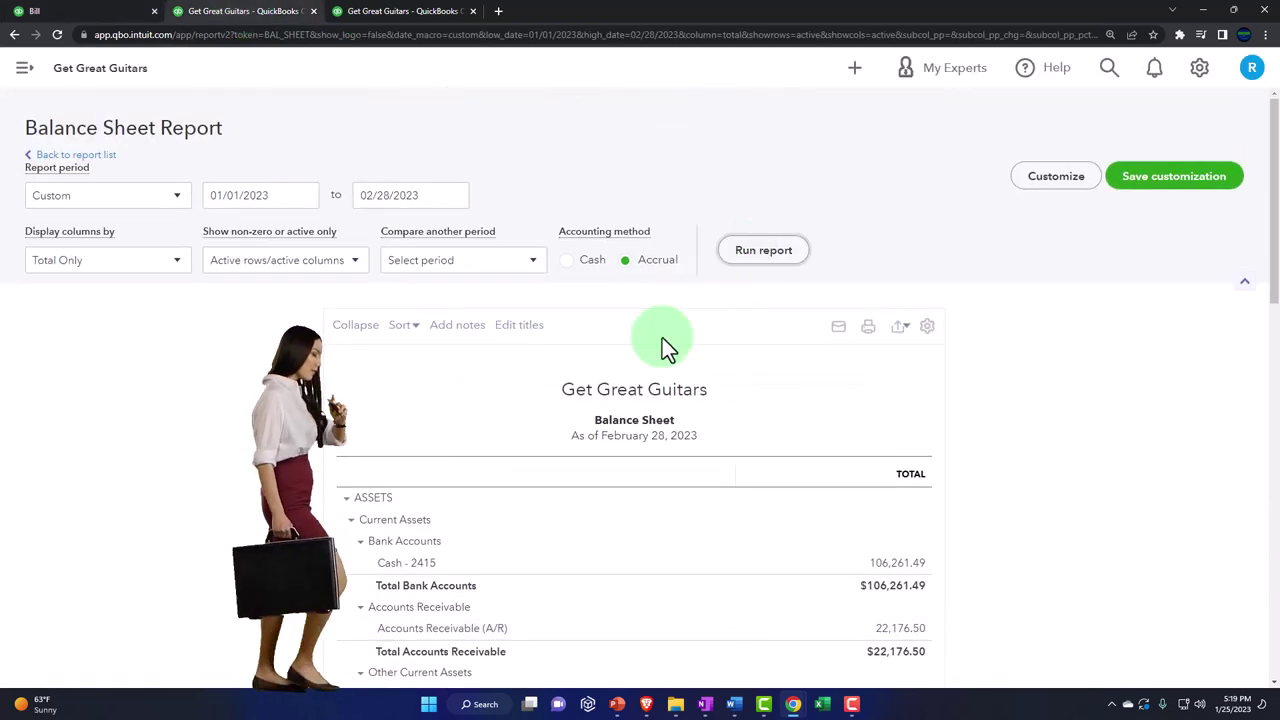
Drill into the Accounts Payable (A/P) amount on the Balance Sheet to view its transaction report
scroll(666, 349, "down", 3)
key("ctrl+plus")
scroll(601, 386, "down", 3)
key("ctrl+plus")
key("ctrl+plus")
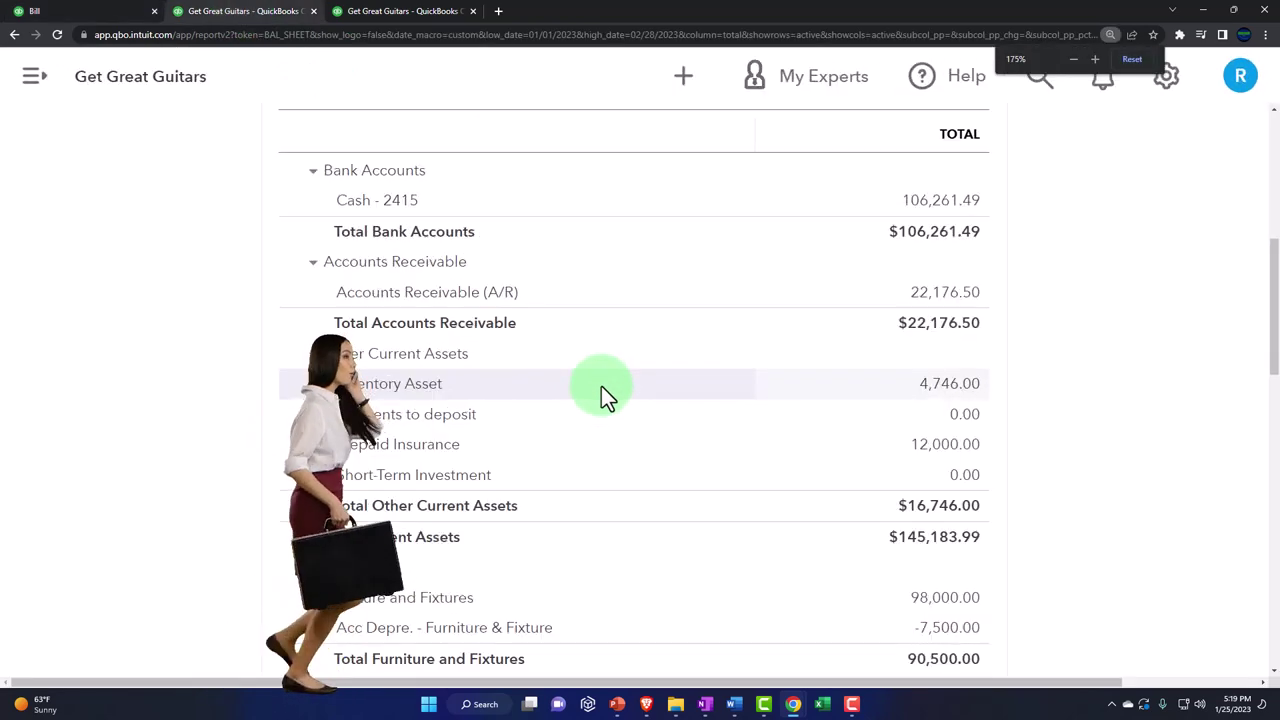
scroll(601, 386, "down", 2)
scroll(601, 386, "down", 3)
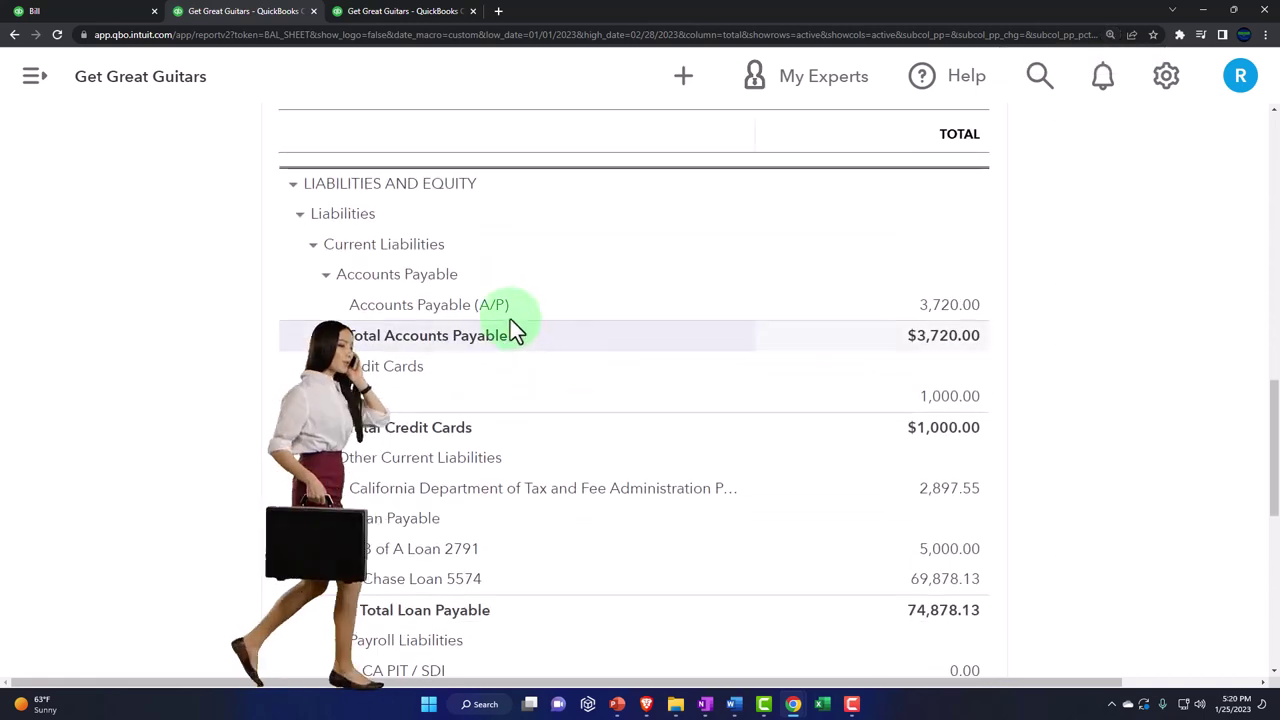
left_click(966, 306)
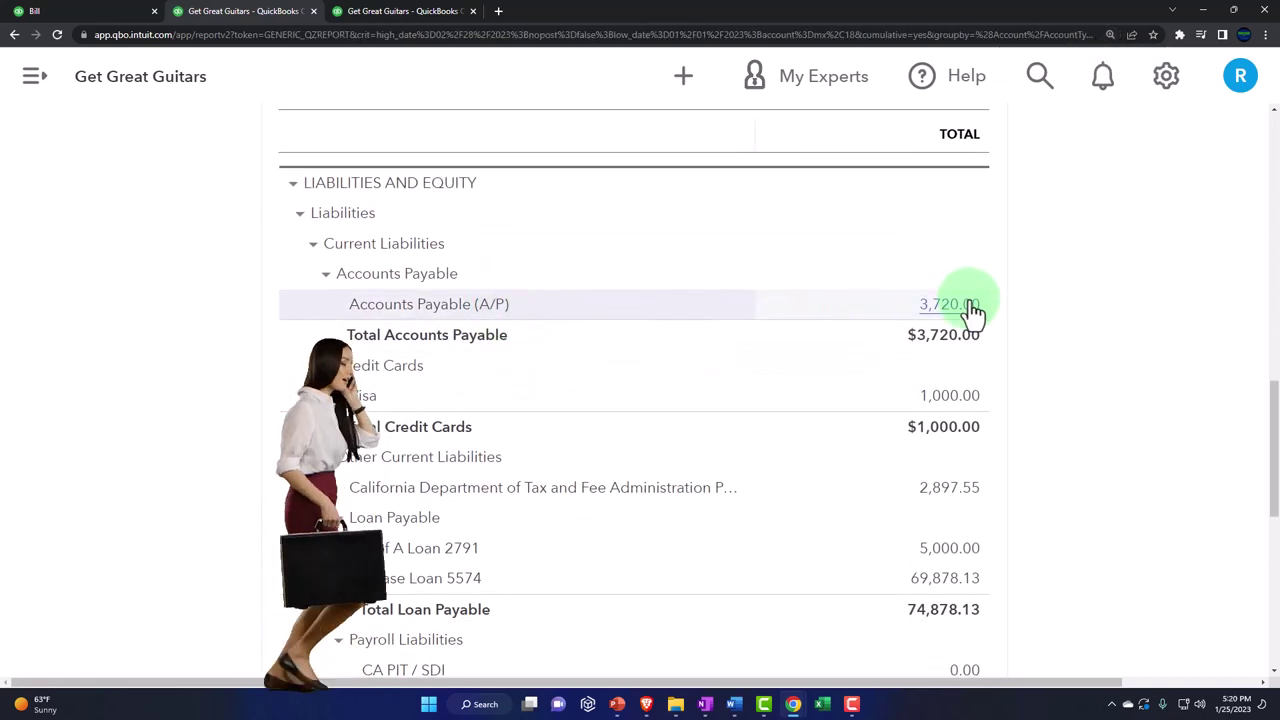
key("ctrl+minus")
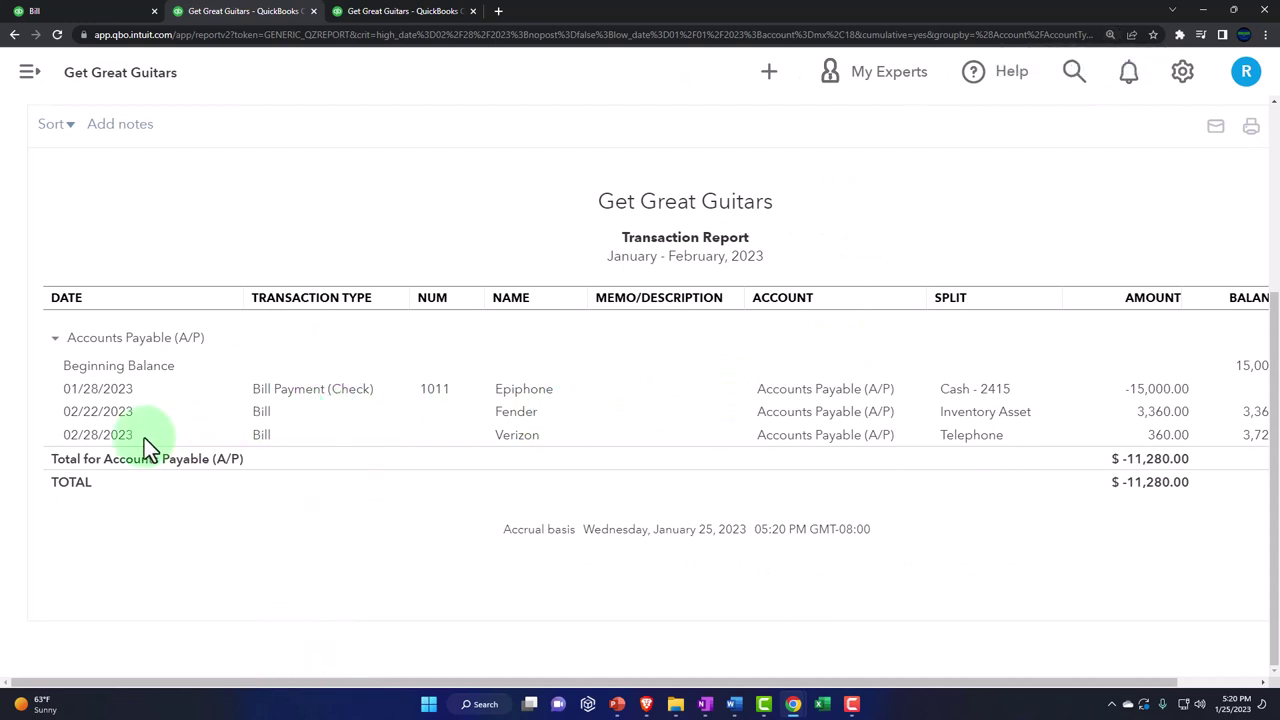
Open the Verizon bill from the transaction report, close it without changes, and return to the Balance Sheet
left_click(1165, 436)
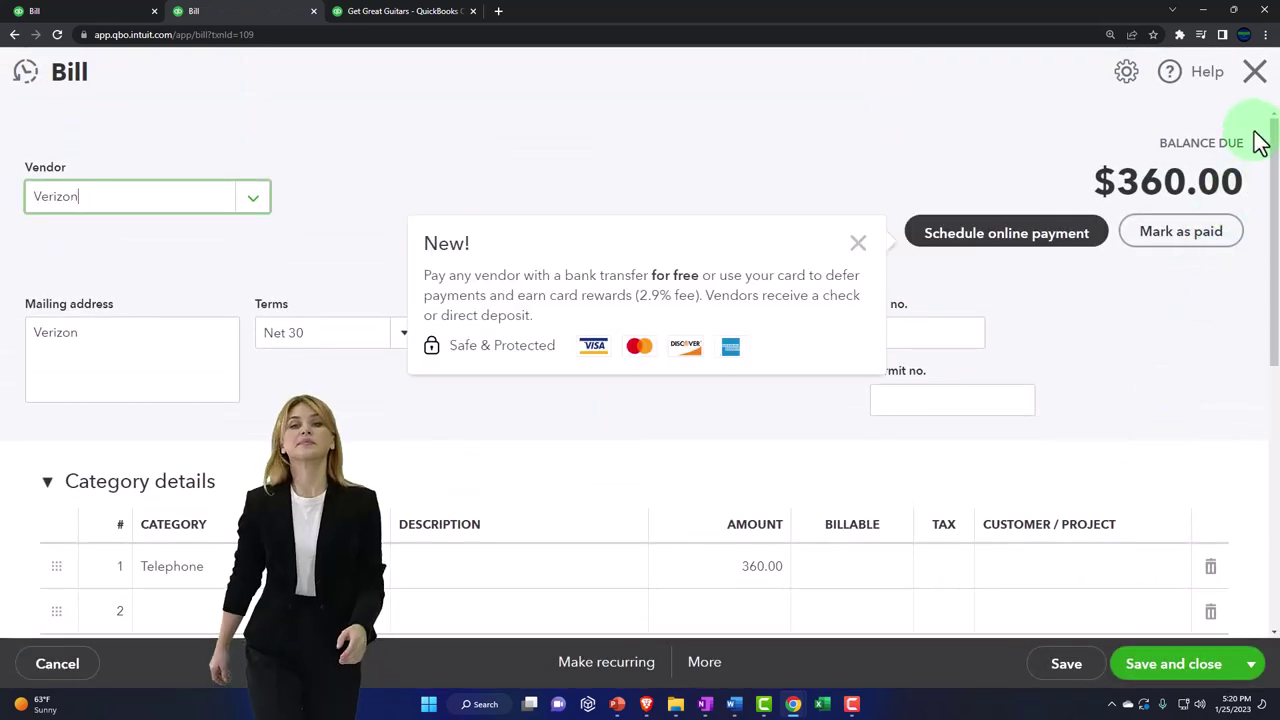
left_click(1255, 71)
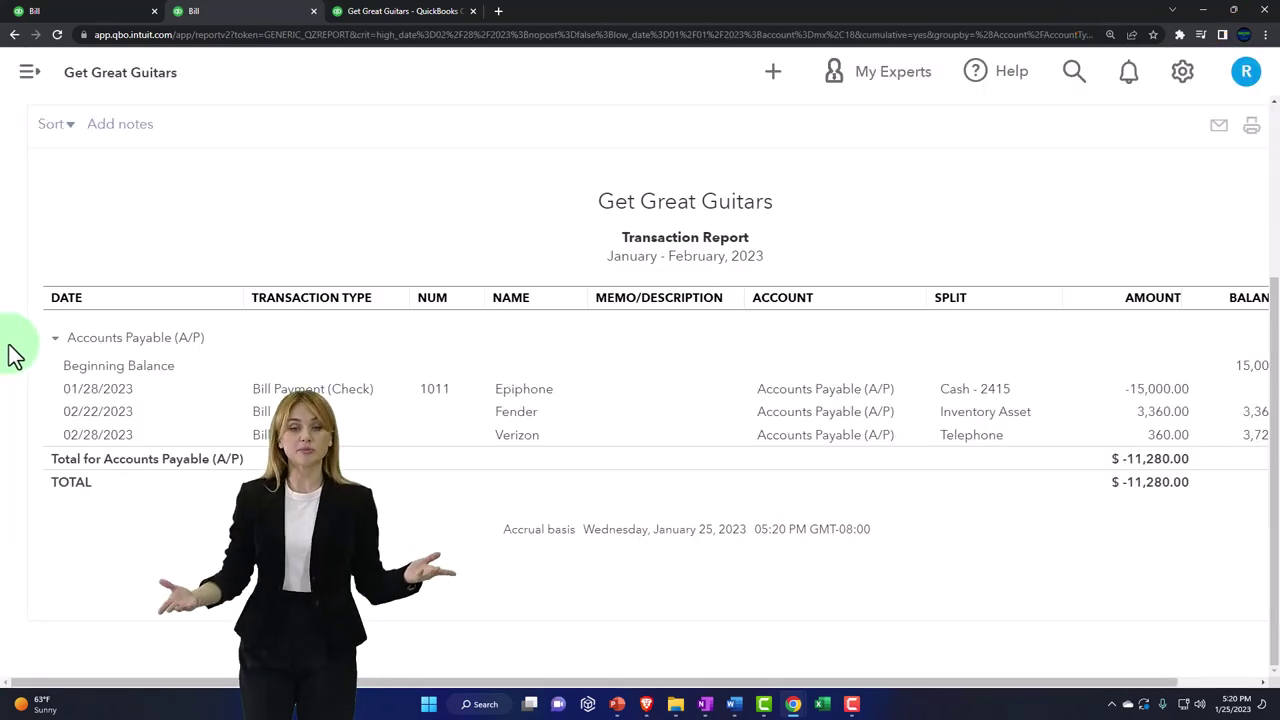
left_click(110, 178)
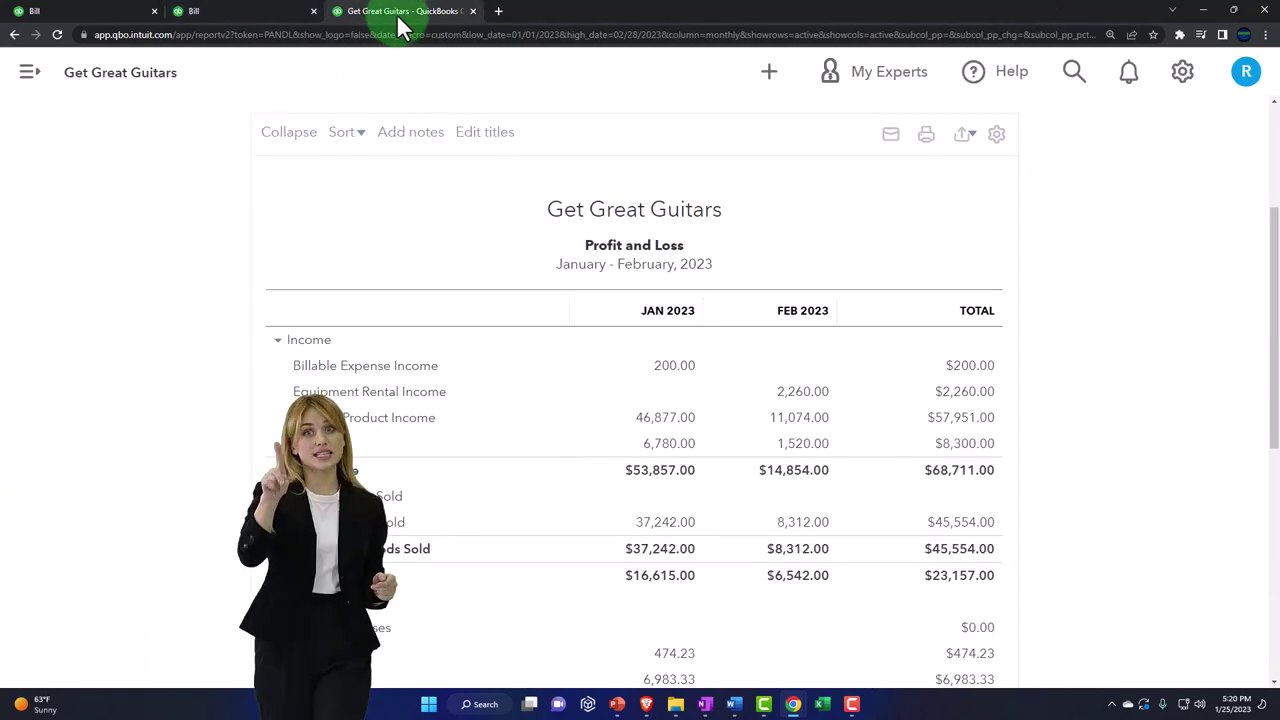
Rerun the January–February 2023 Profit and Loss report, check its Telephone expense, and switch back to the Balance Sheet
scroll(651, 265, "up", 2)
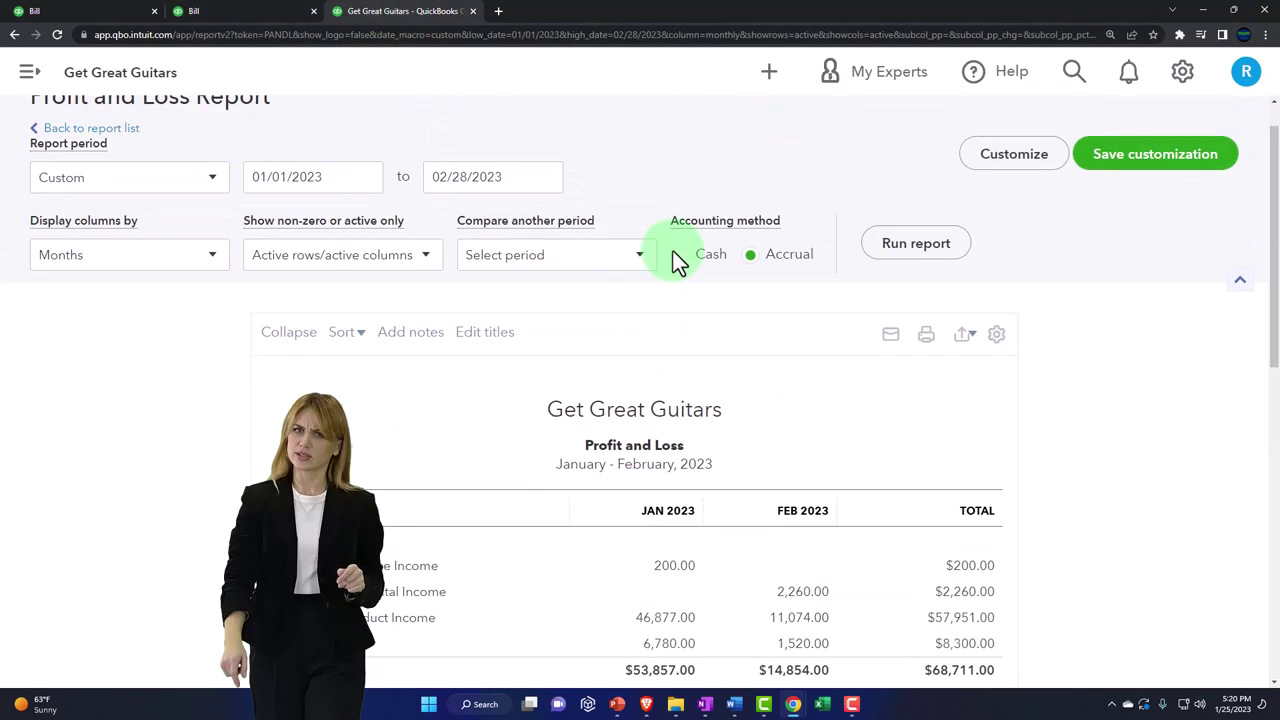
left_click(912, 244)
scroll(900, 290, "down", 3)
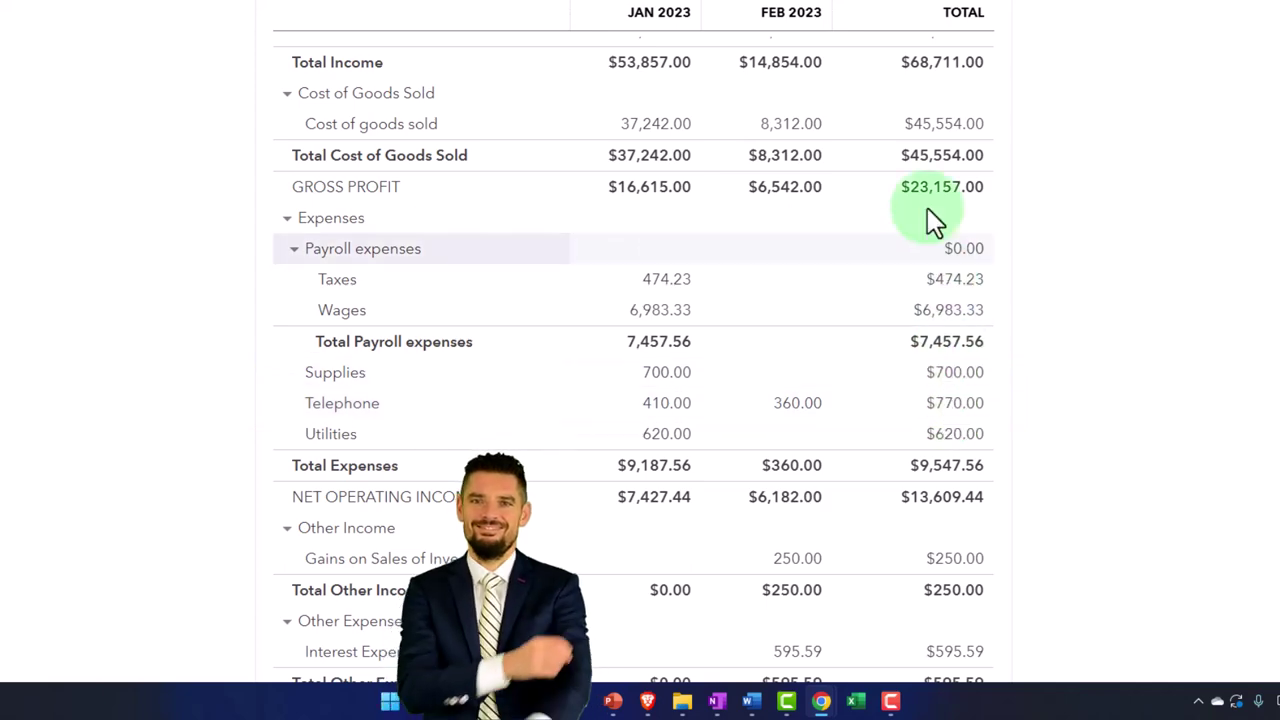
left_click(305, 20)
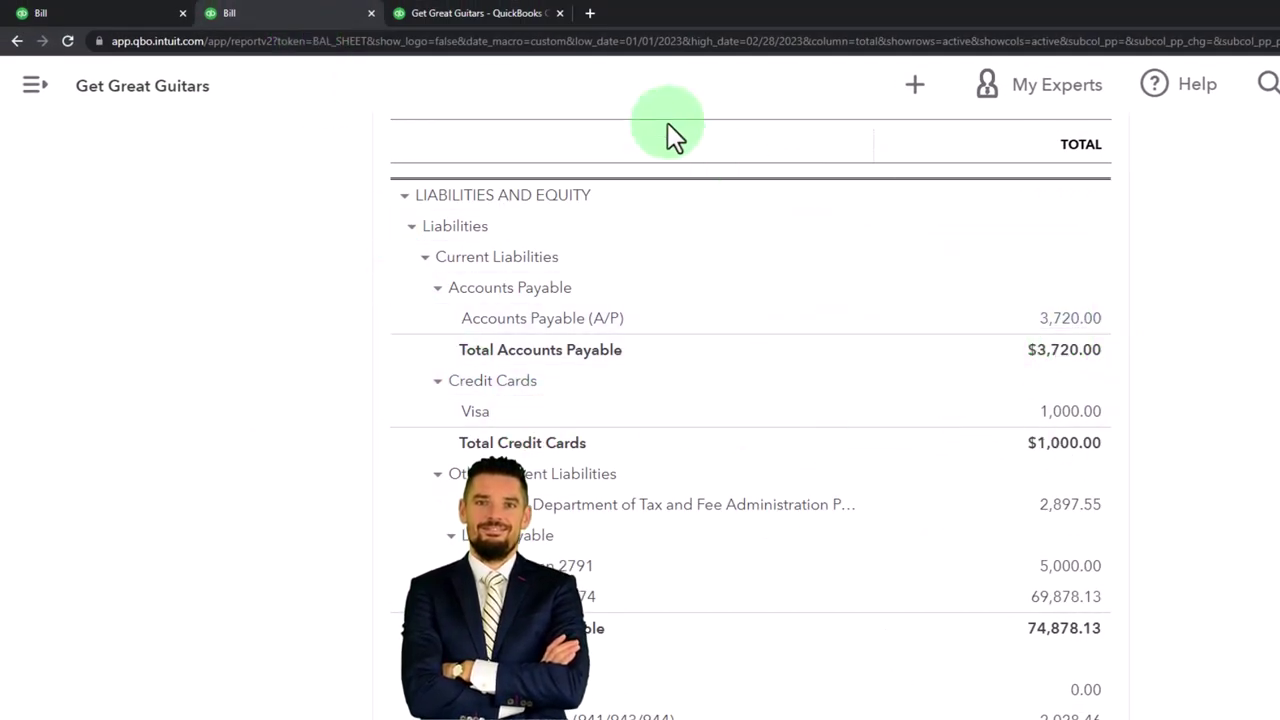
Duplicate the Profit and Loss browser tab and open the Reports list in the copy with the navigation menu collapsed
left_click(486, 10)
right_click(486, 8)
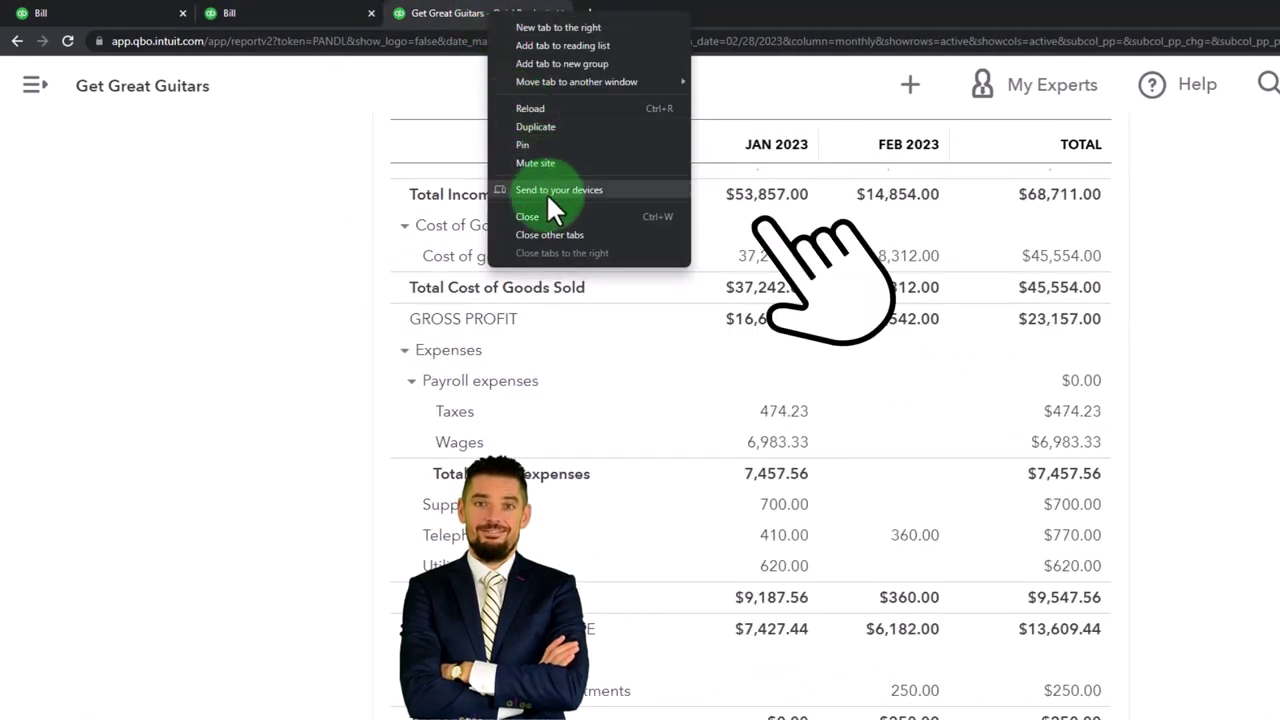
left_click(535, 126)
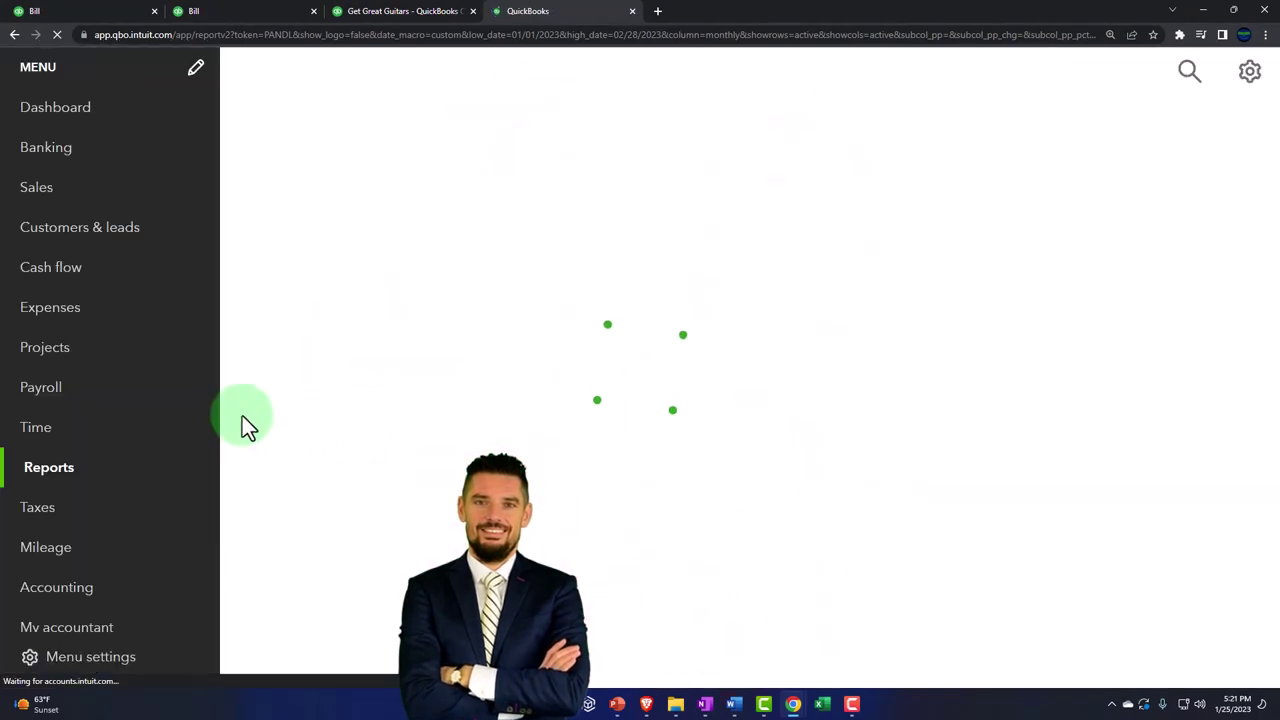
left_click(100, 467)
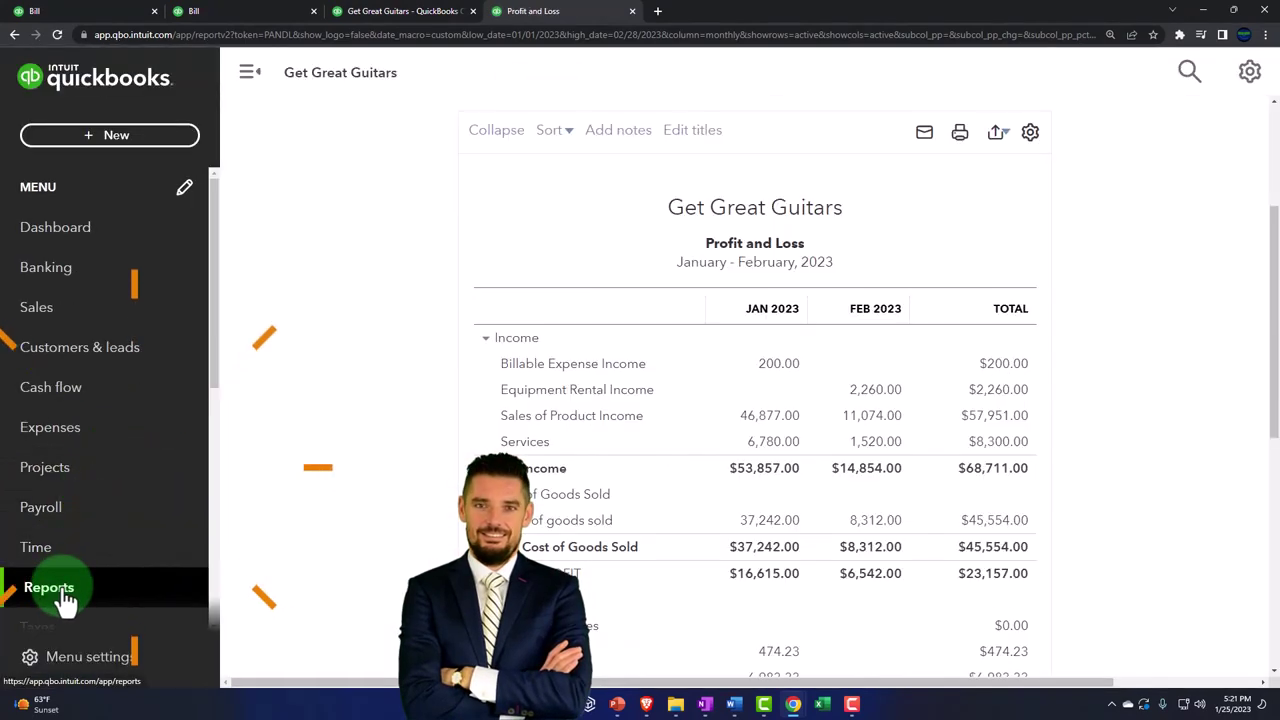
left_click(63, 595)
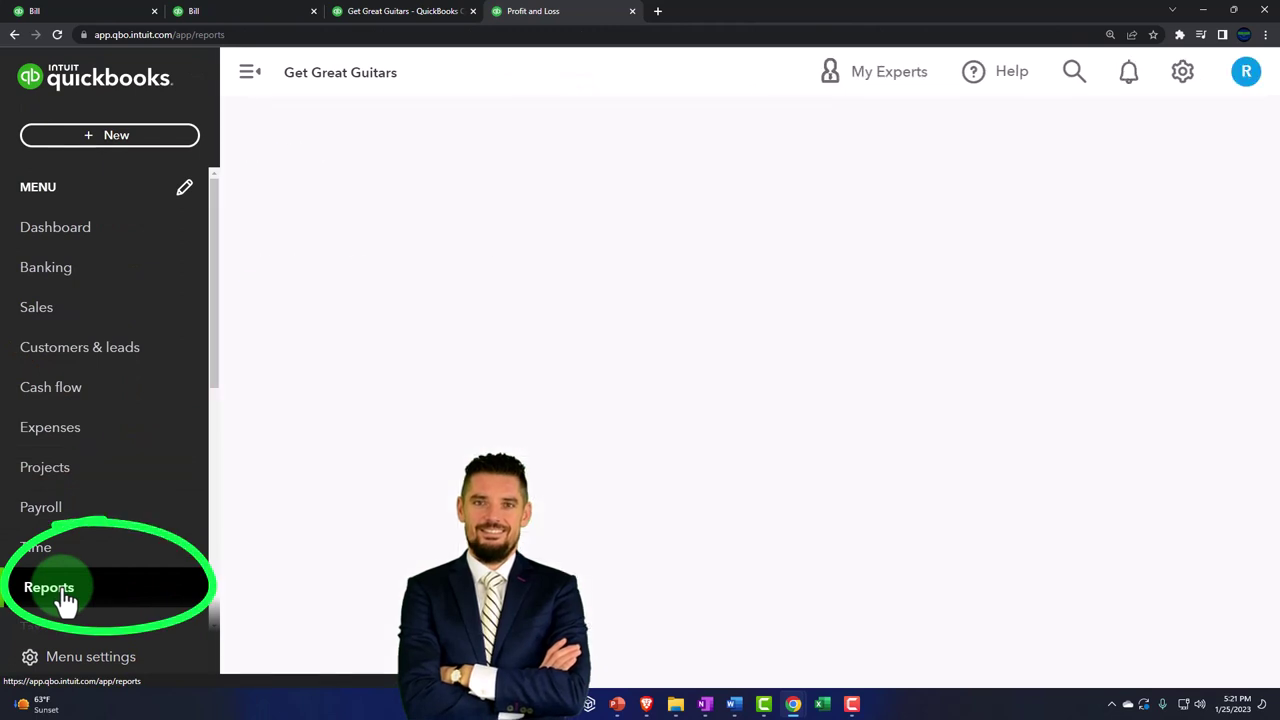
left_click(248, 72)
Open the Vendor Balance Detail report from What you owe and compare its total with Accounts Payable on the Balance Sheet
scroll(233, 540, "down", 3)
scroll(233, 540, "down", 10)
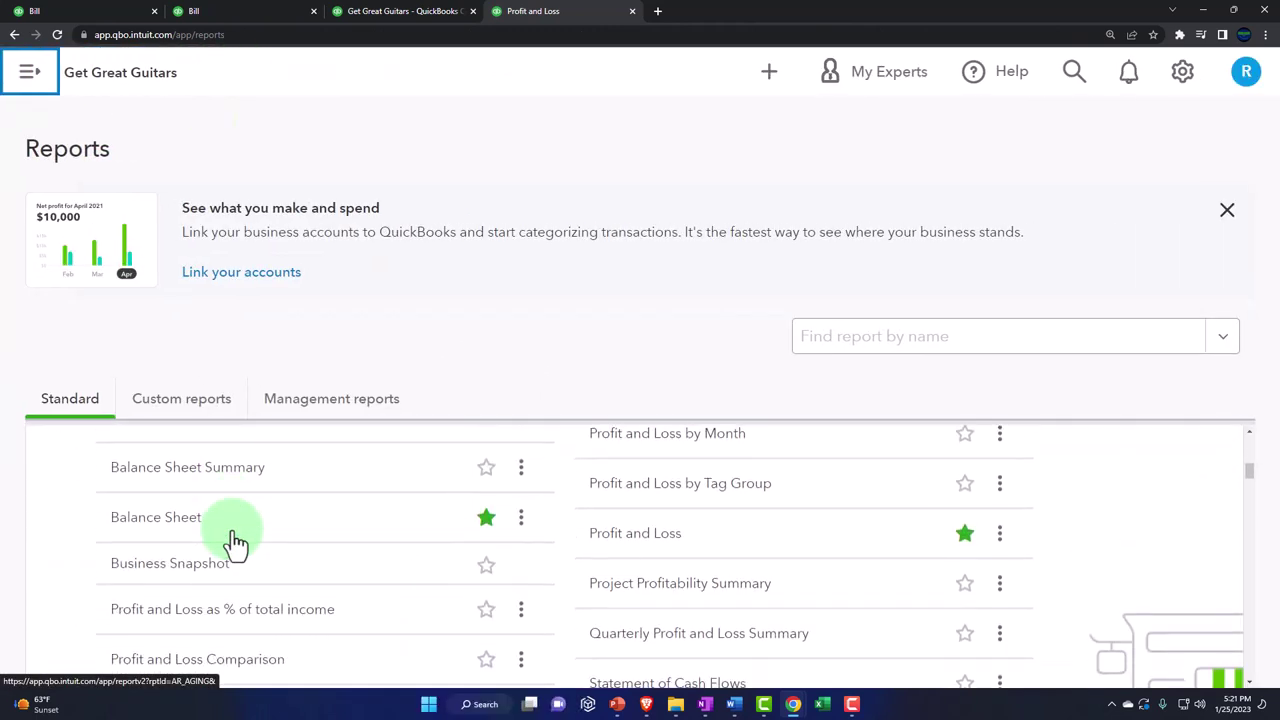
scroll(233, 540, "down", 10)
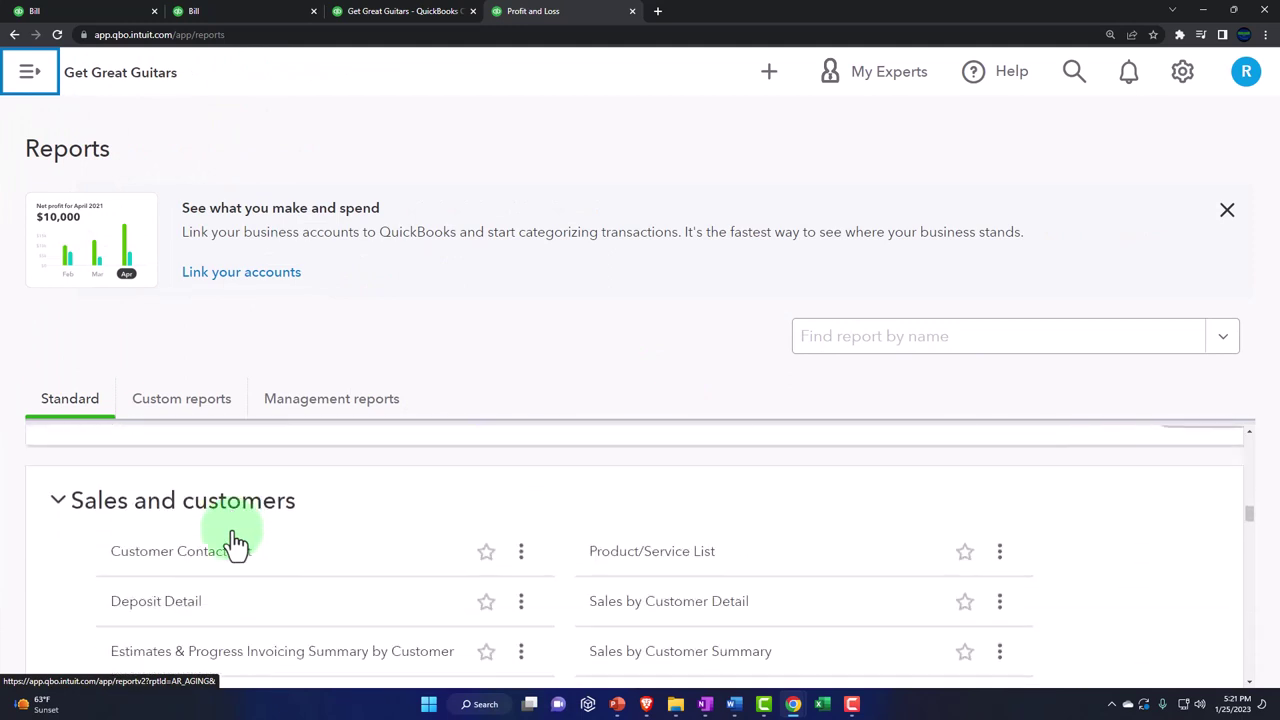
scroll(168, 524, "down", 1)
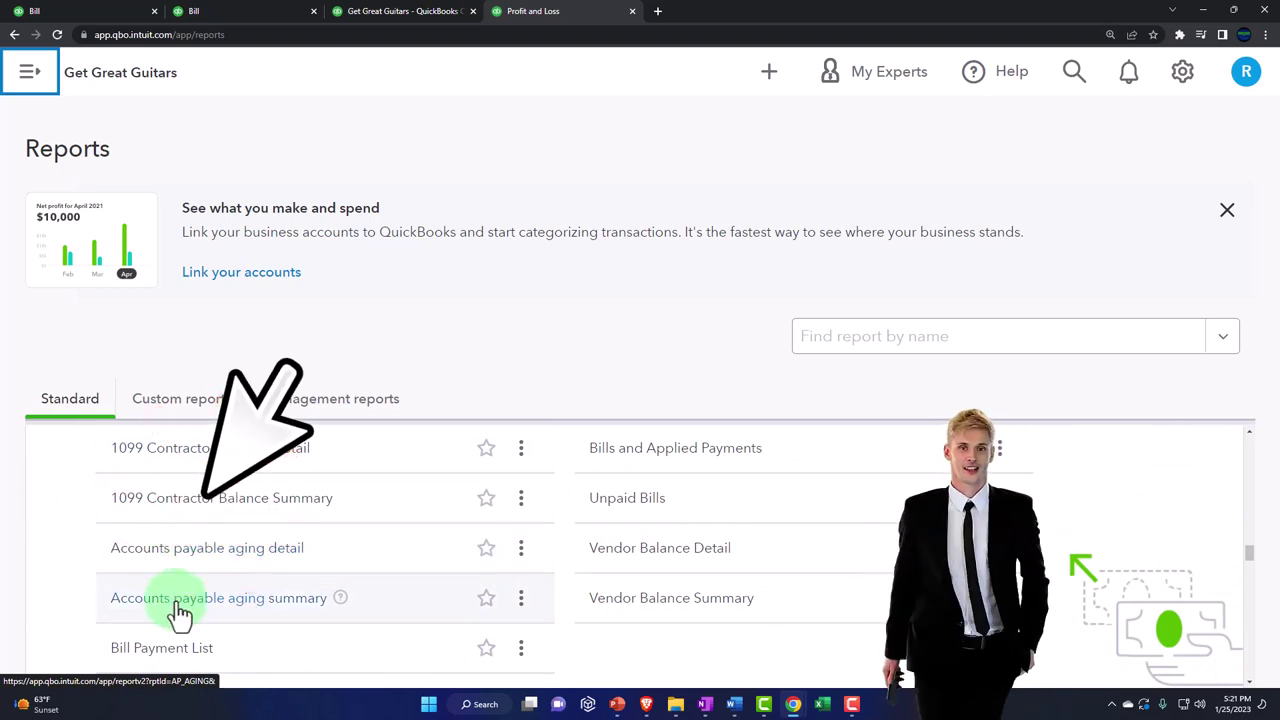
scroll(178, 612, "down", 1)
scroll(194, 600, "up", 2)
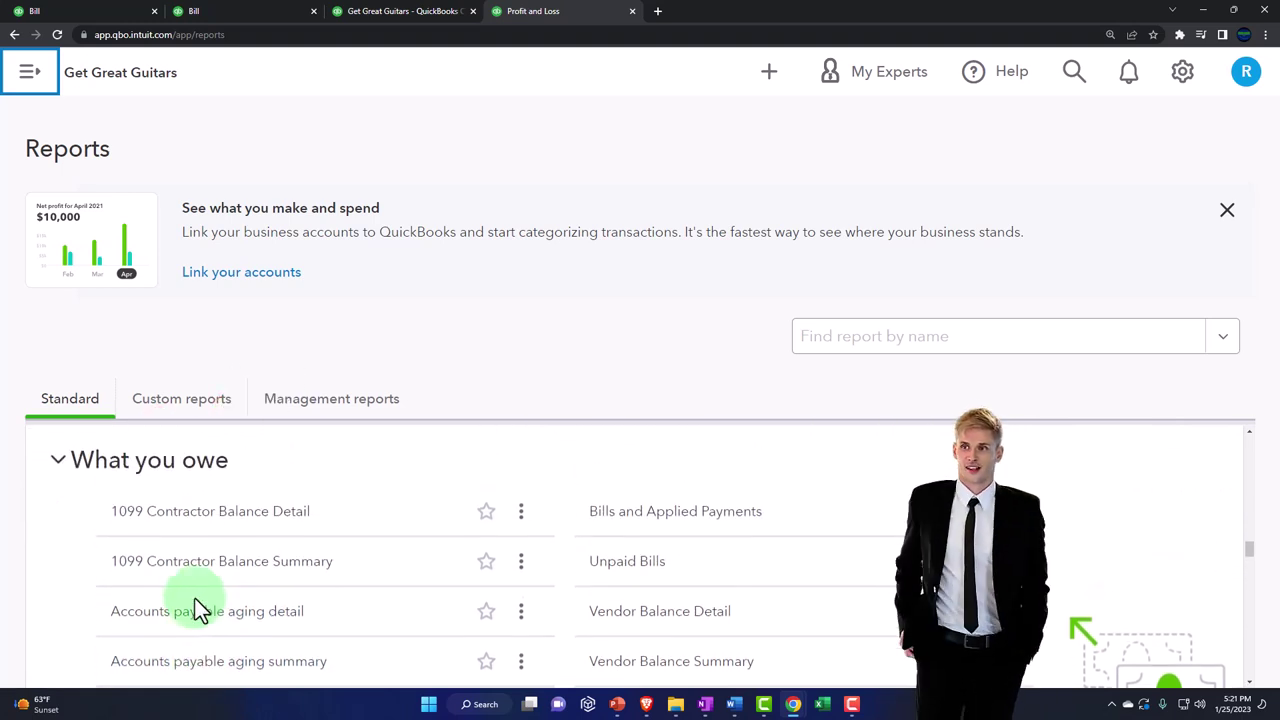
scroll(195, 602, "down", 1)
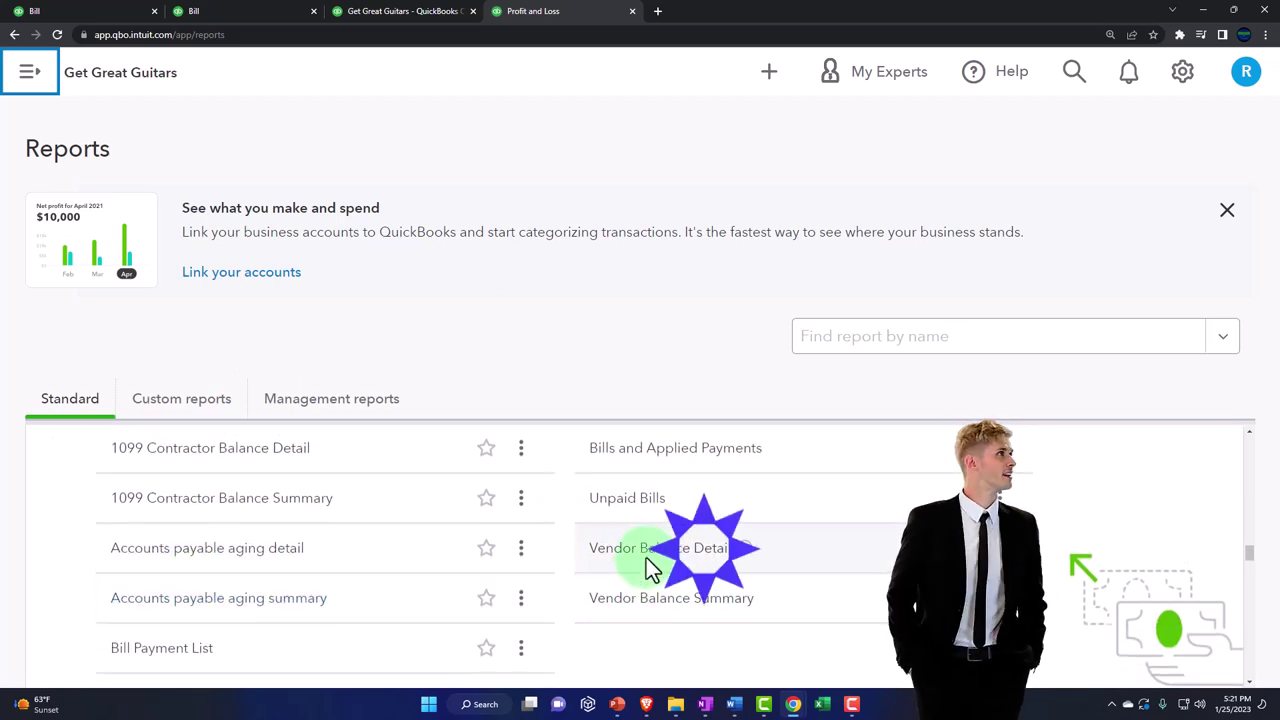
left_click(652, 558)
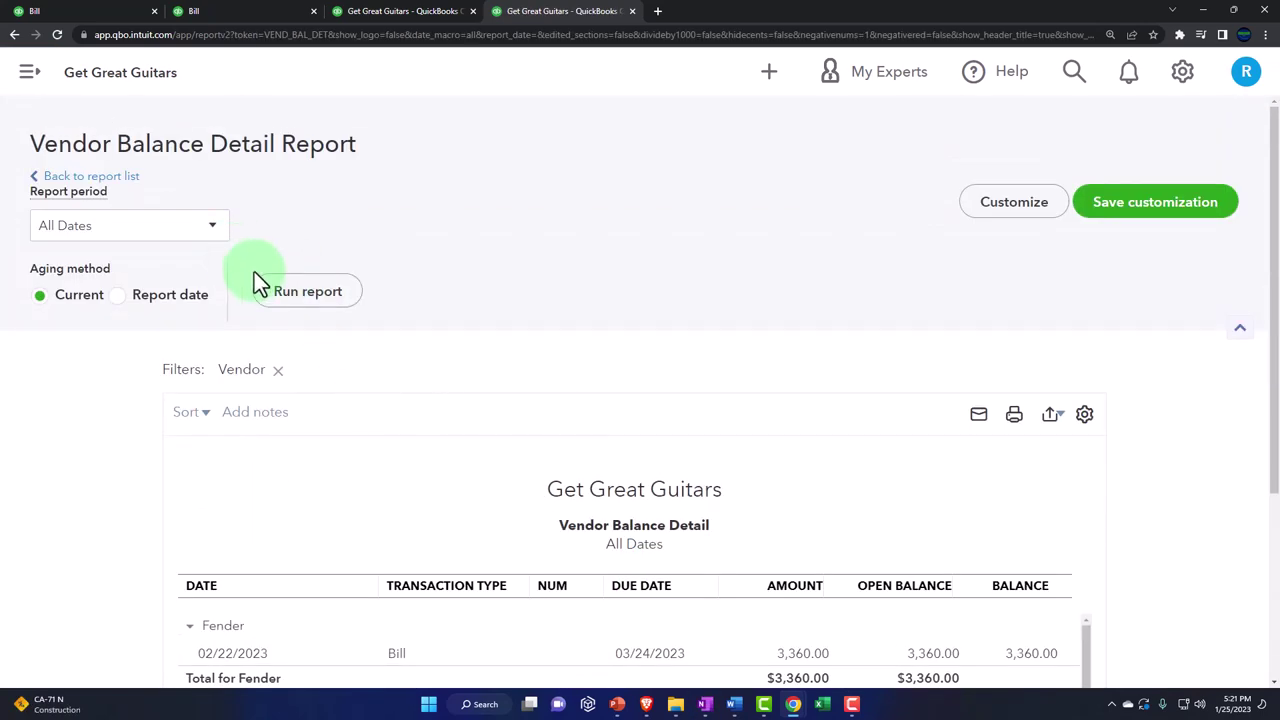
scroll(254, 283, "down", 3)
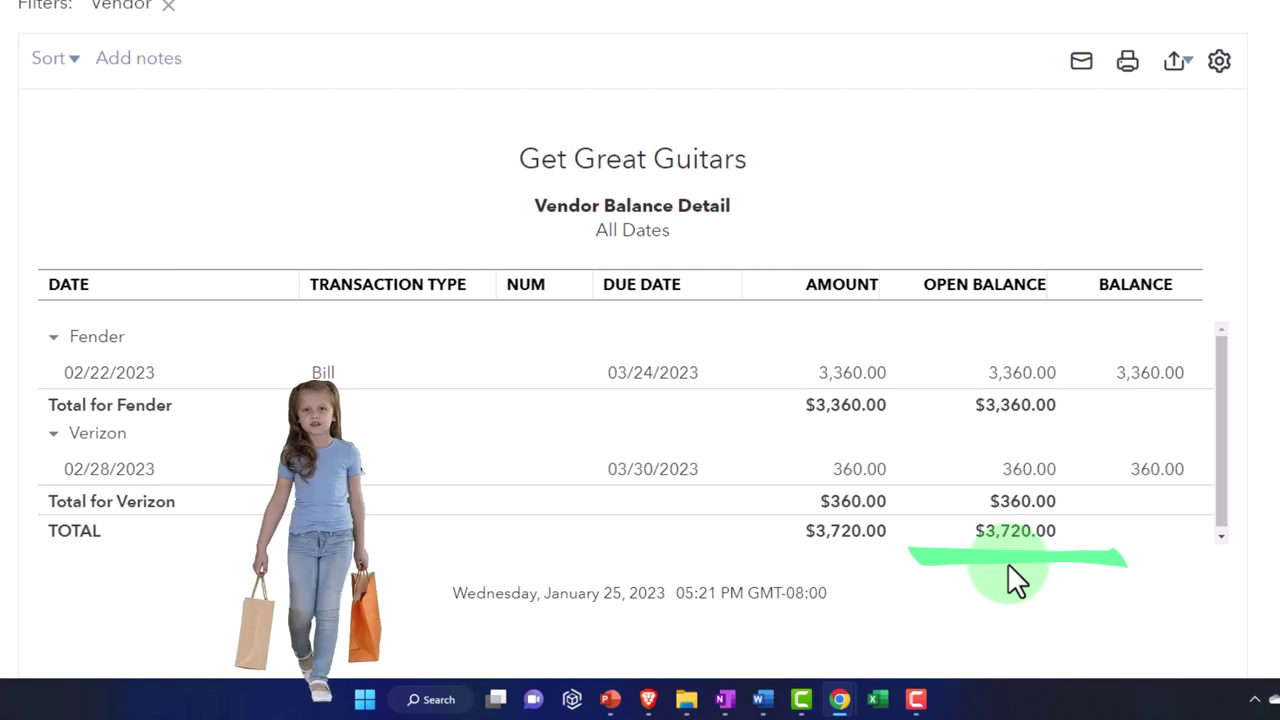
left_click(311, 14)
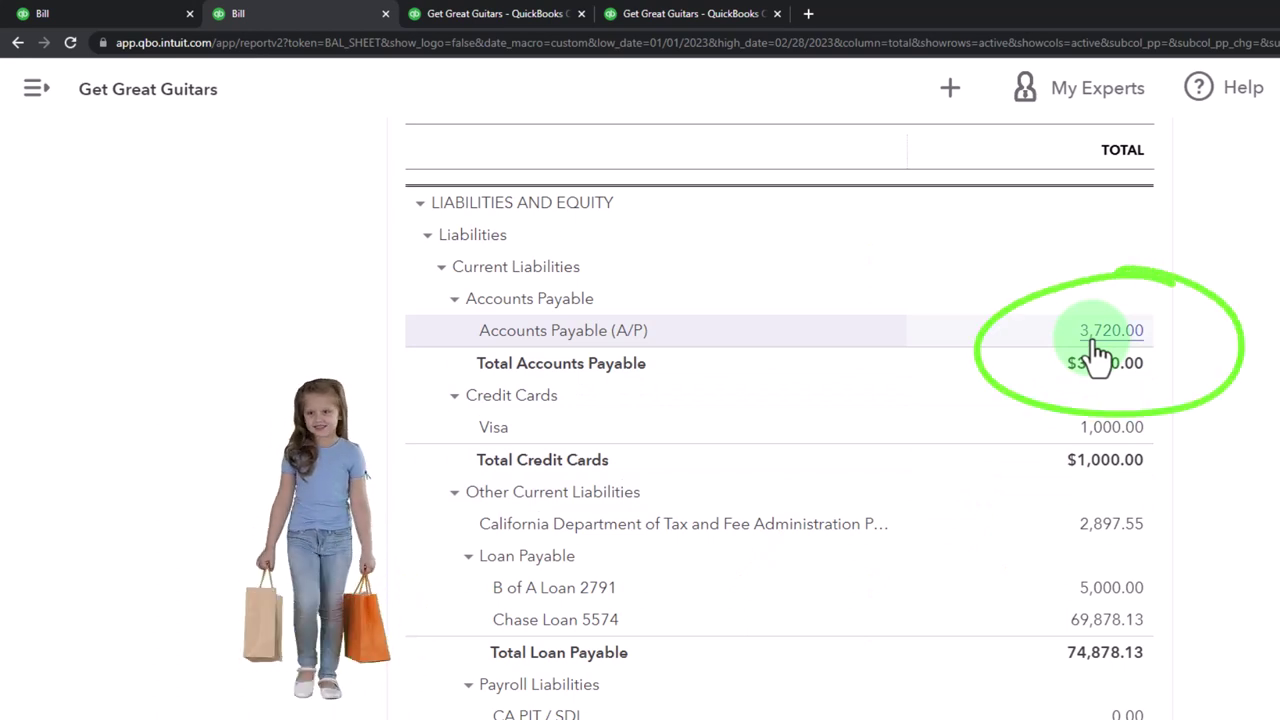
Open the Vendors page for Get Great Guitars and check where Vendors is found in the Sample Company window
left_click(101, 13)
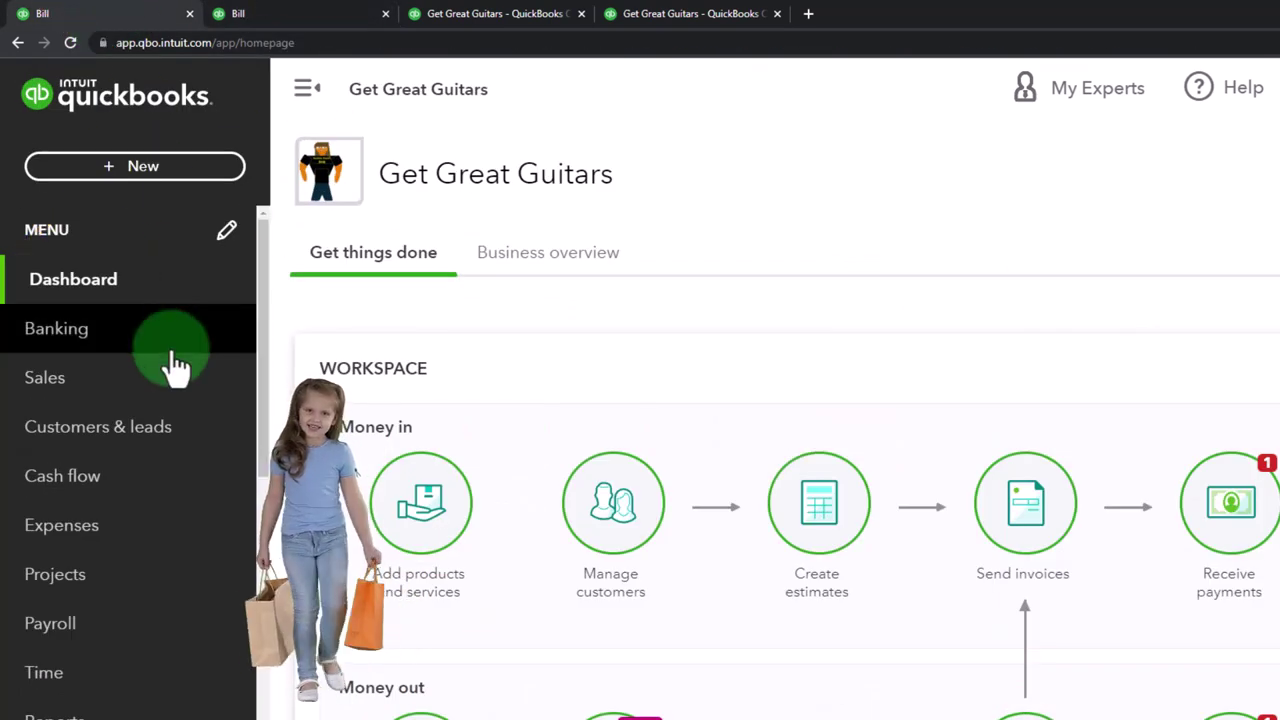
left_click(90, 540)
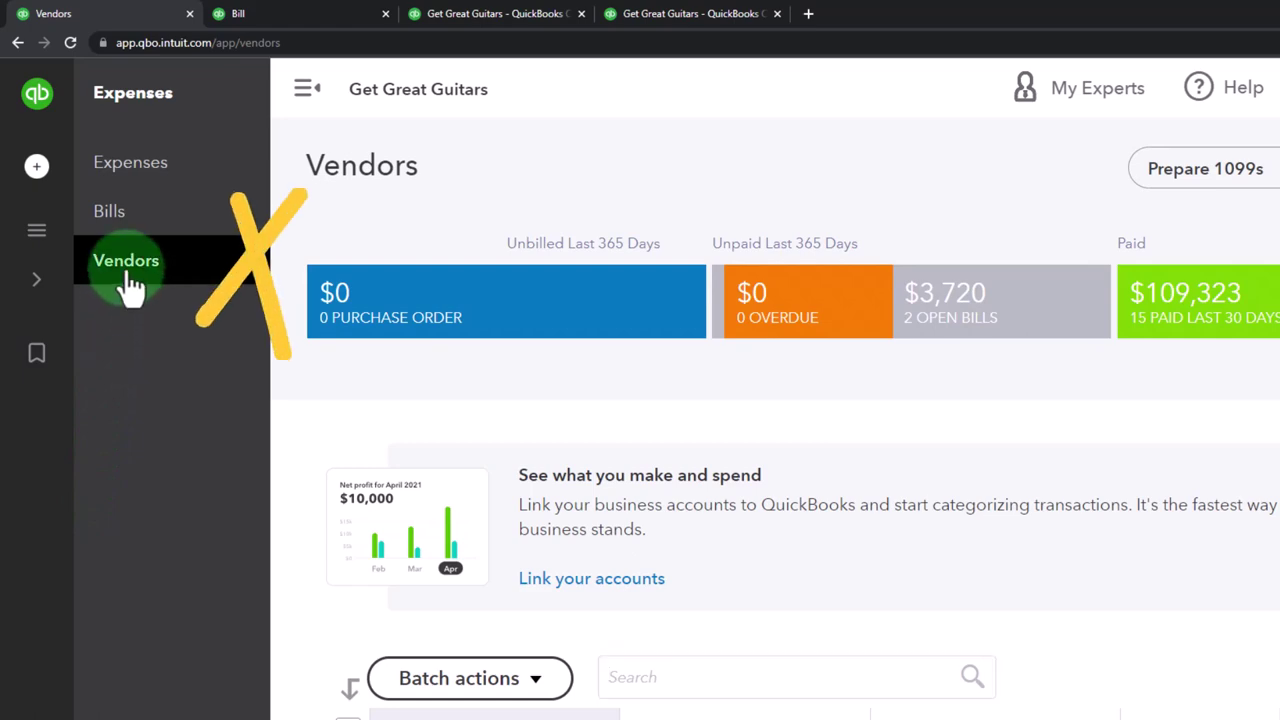
mouse_move(1081, 719)
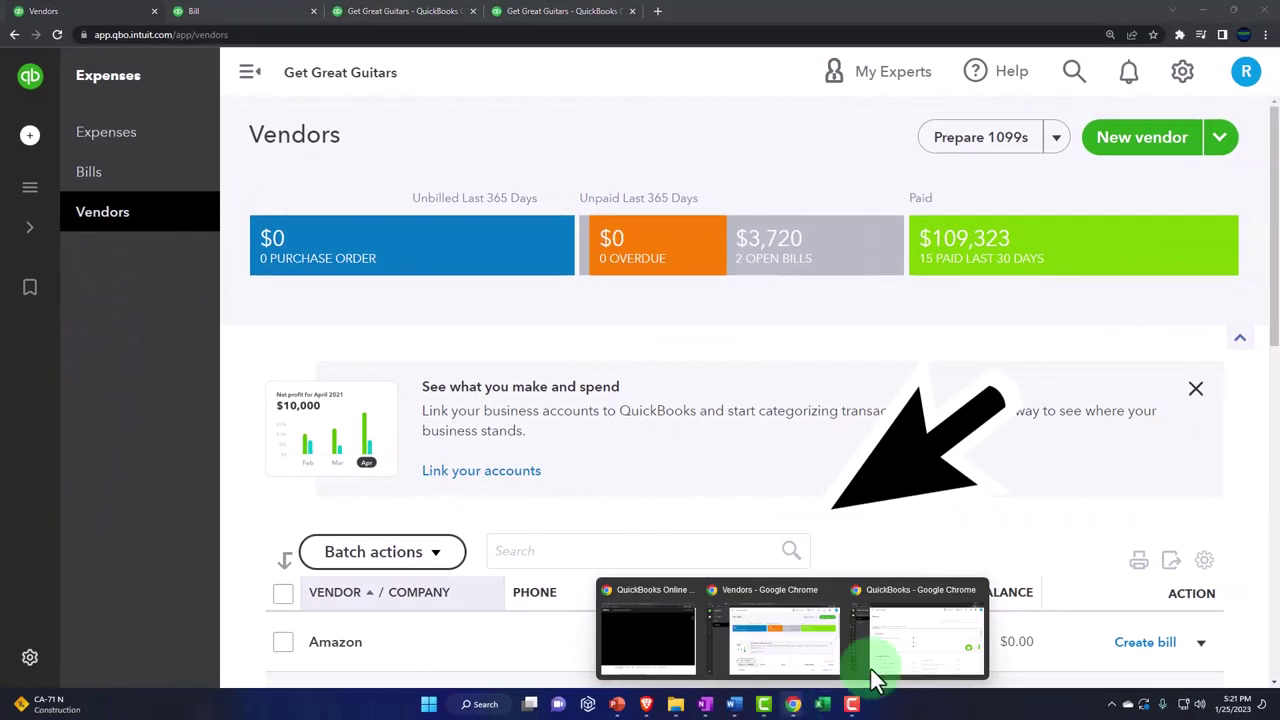
left_click(916, 651)
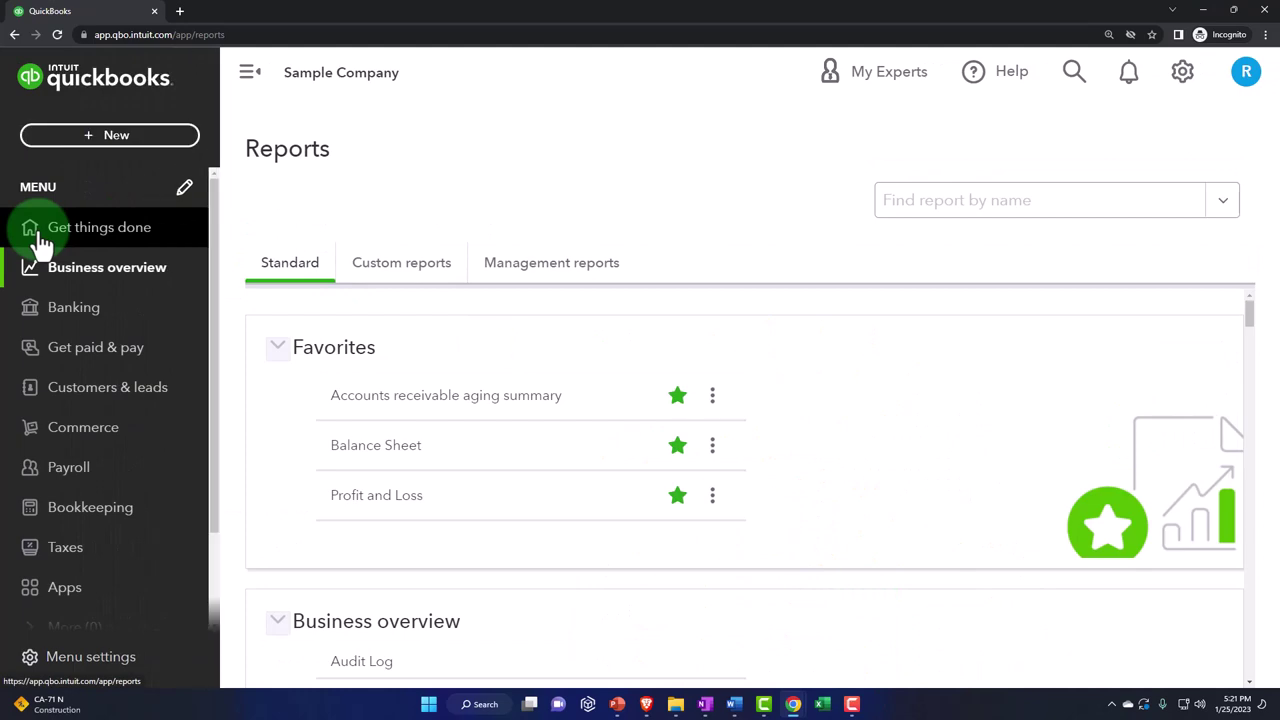
left_click(70, 357)
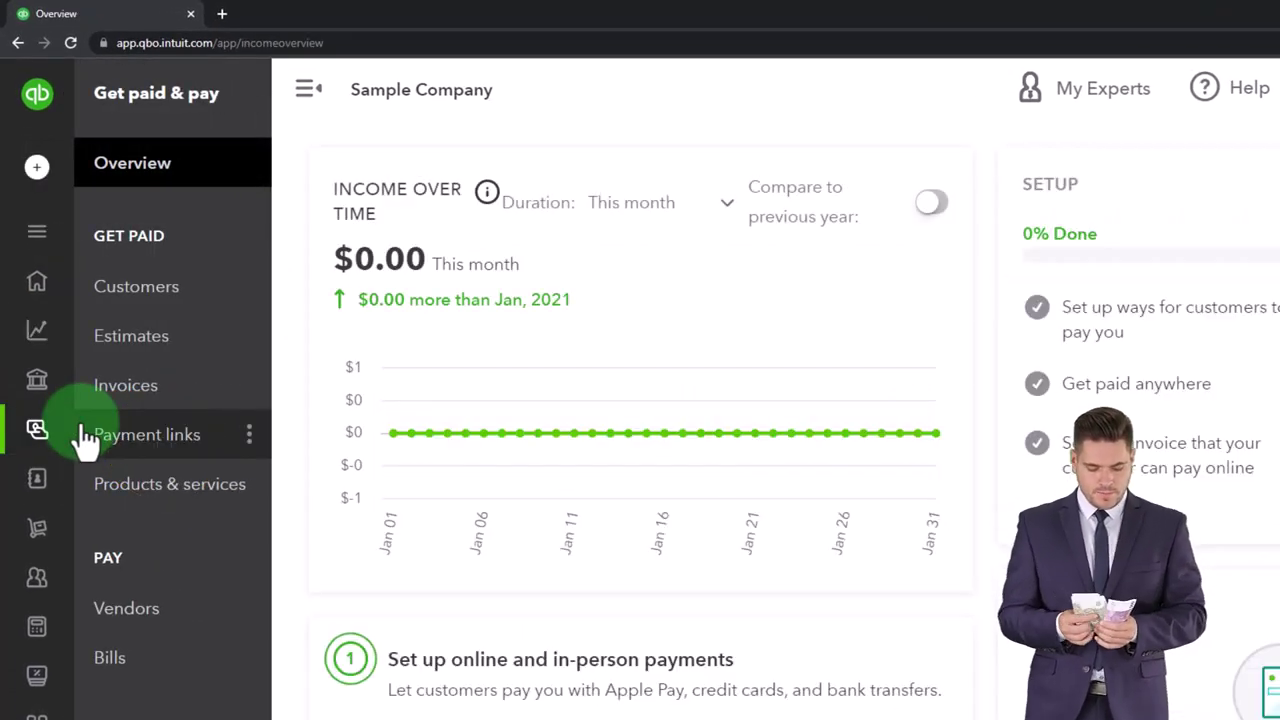
left_click(127, 608)
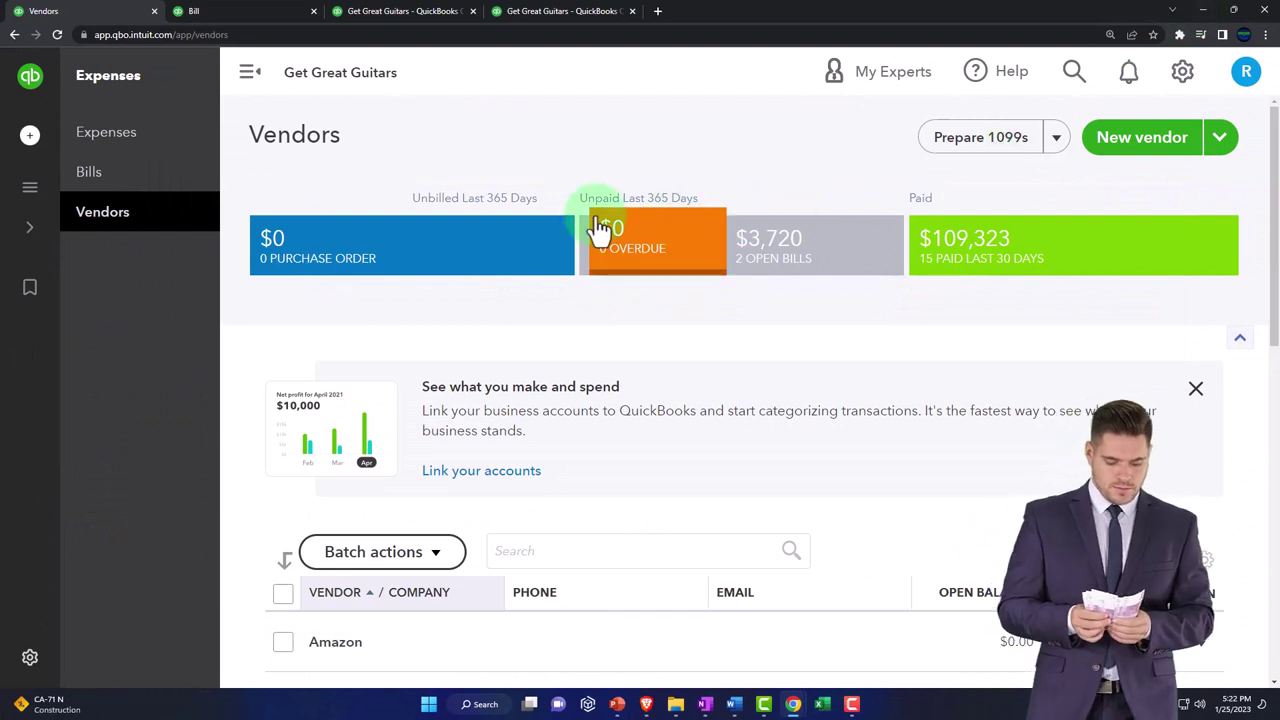
Collapse the navigation menu and filter the Get Great Guitars vendor list to vendors with open bills
left_click(250, 72)
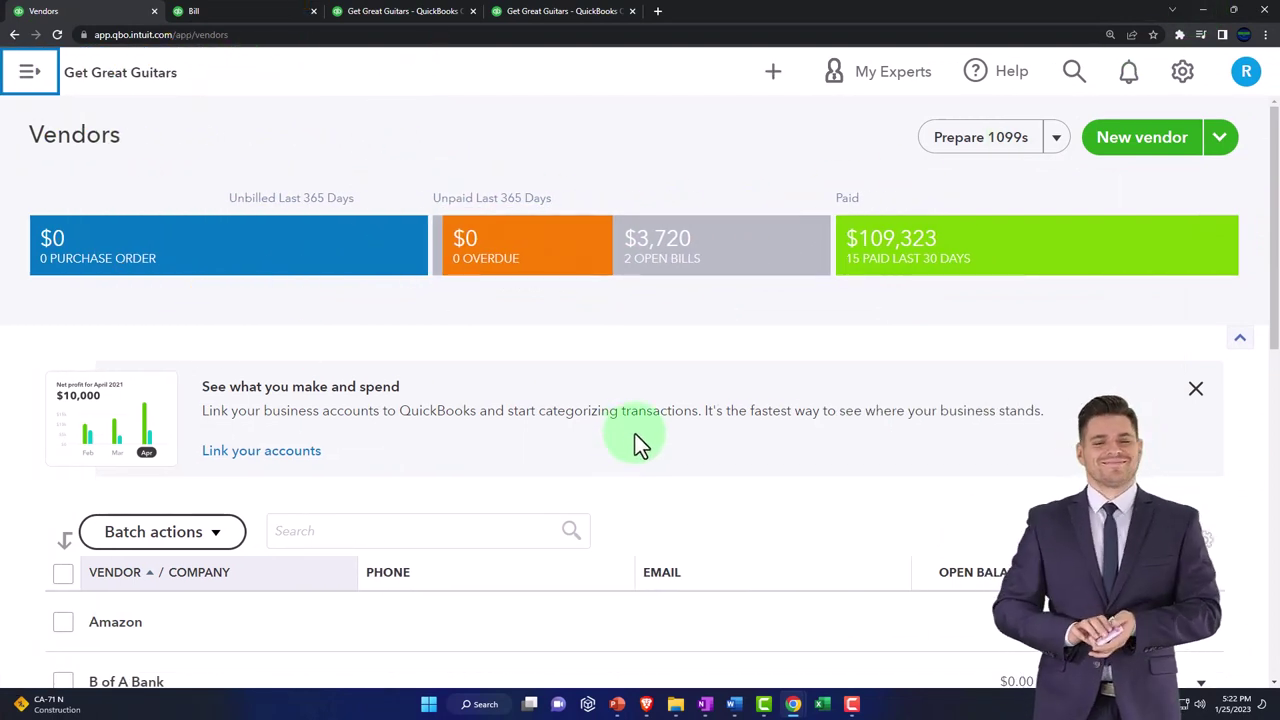
scroll(635, 434, "down", 2)
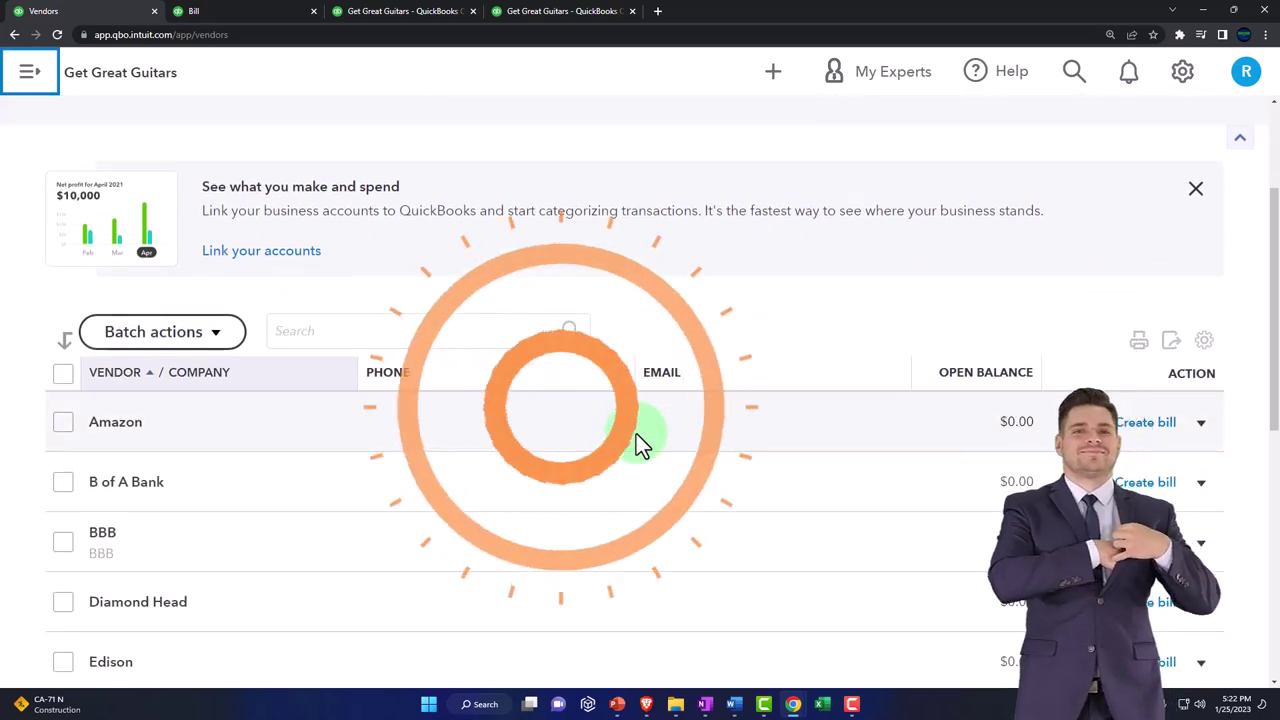
scroll(640, 440, "up", 2)
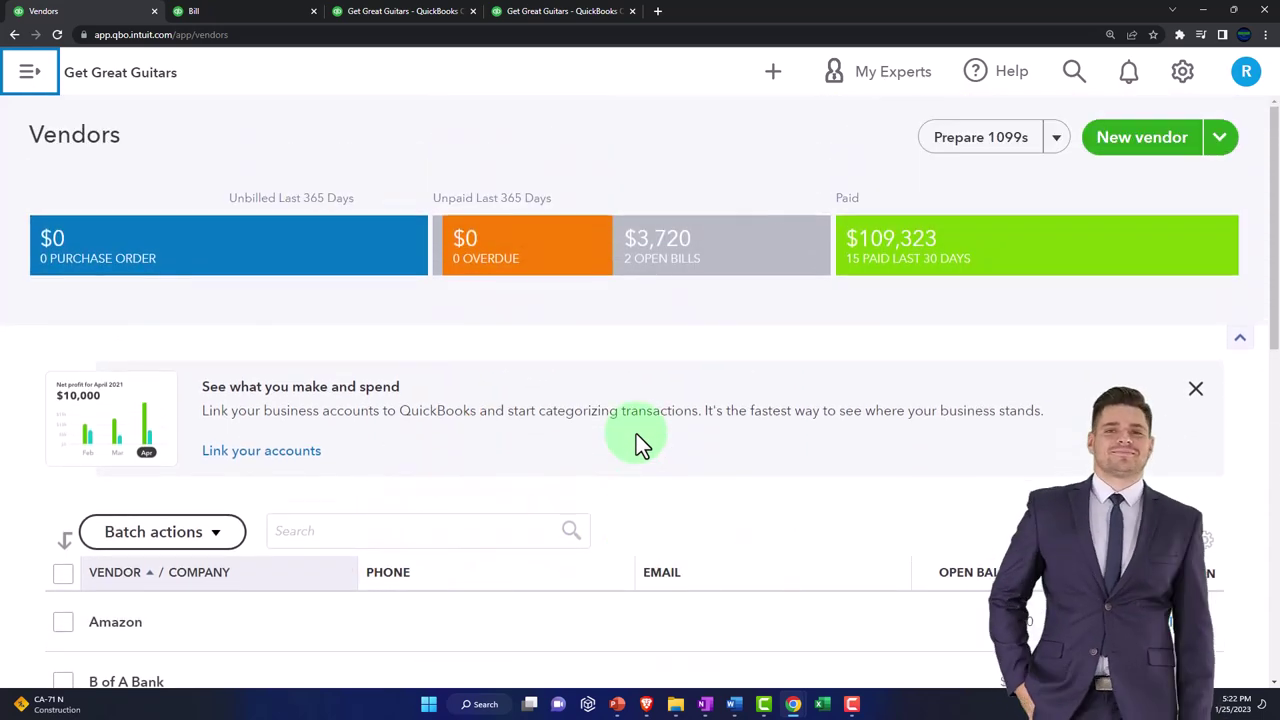
left_click(706, 272)
scroll(700, 390, "down", 2)
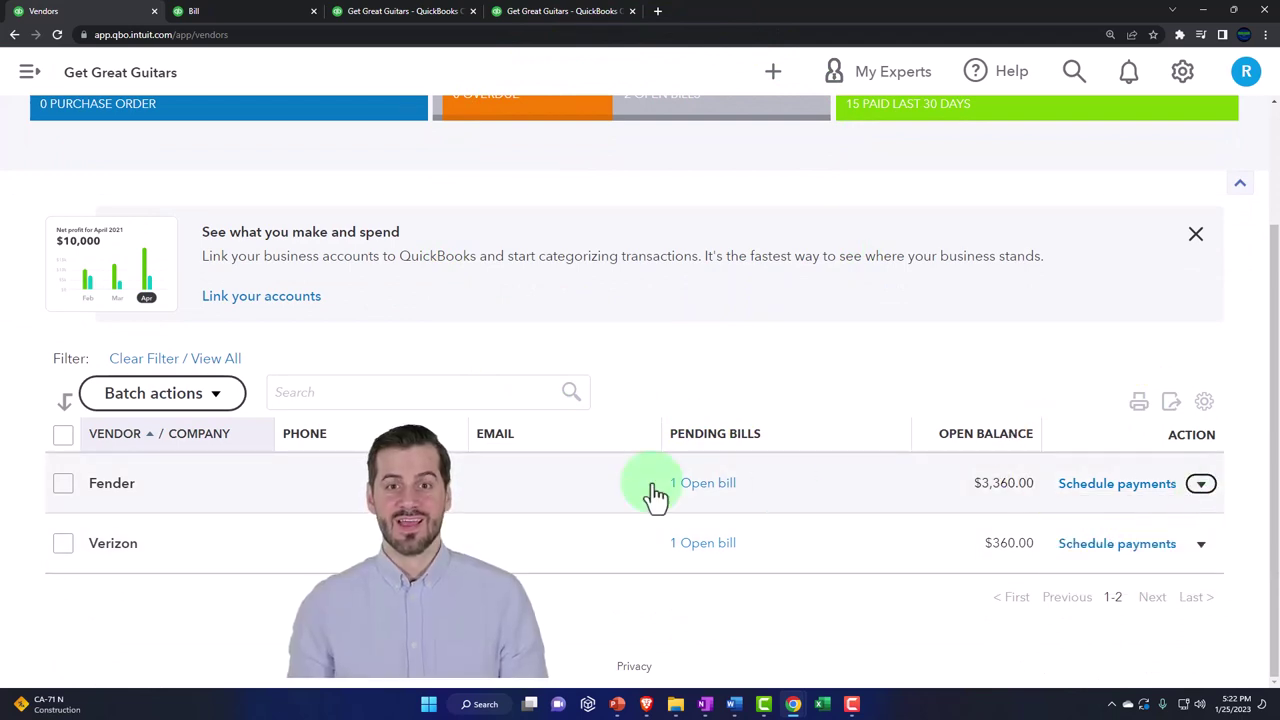
Go to the Bills page under Expenses and show the unpaid bills
left_click(31, 78)
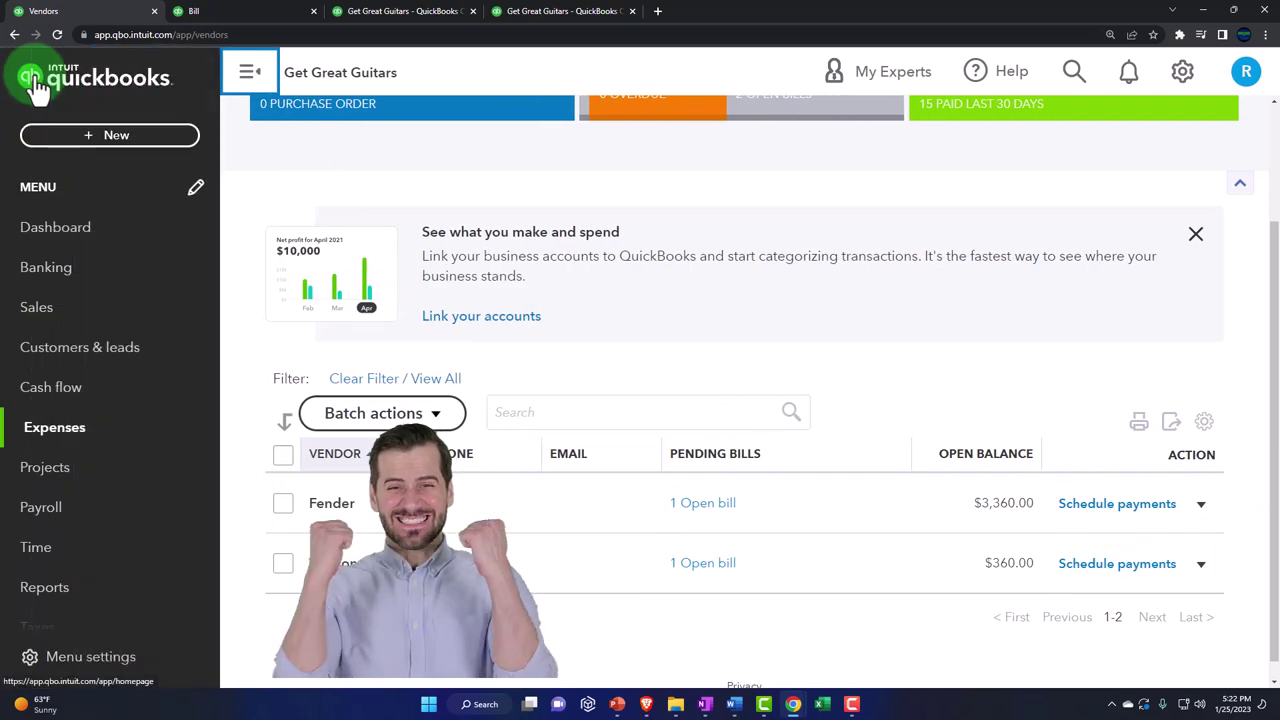
left_click(66, 432)
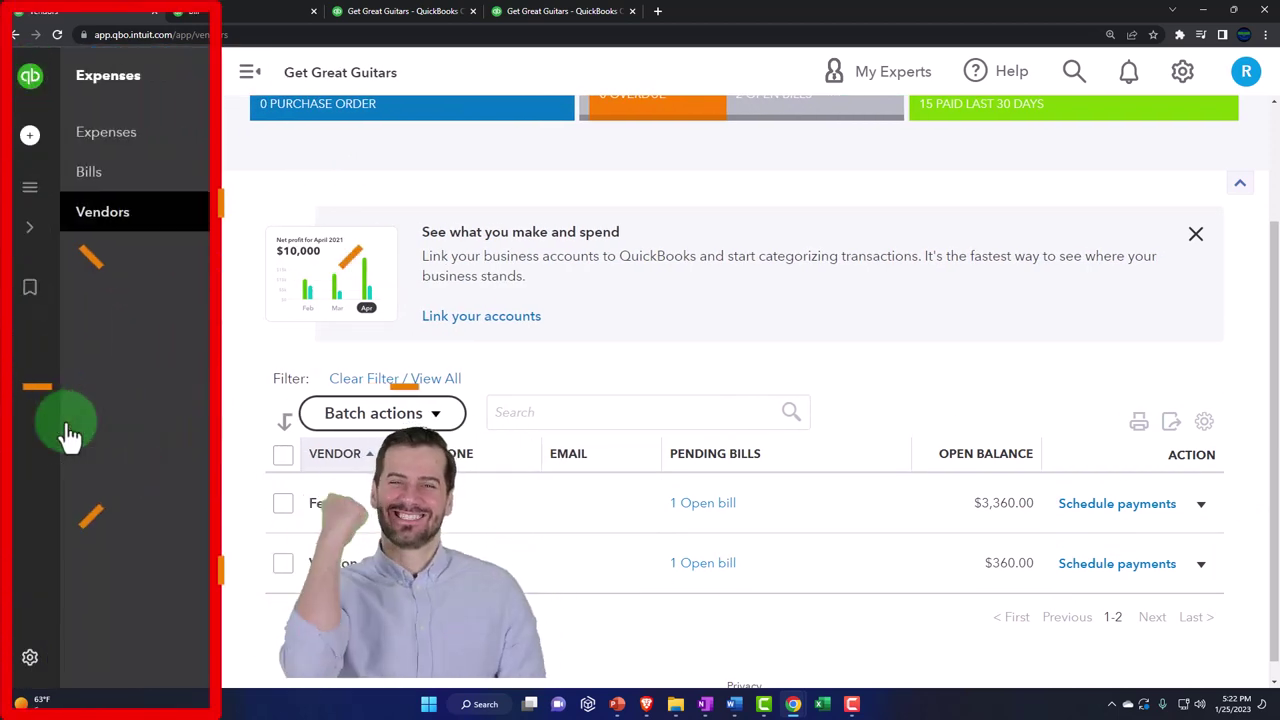
left_click(91, 176)
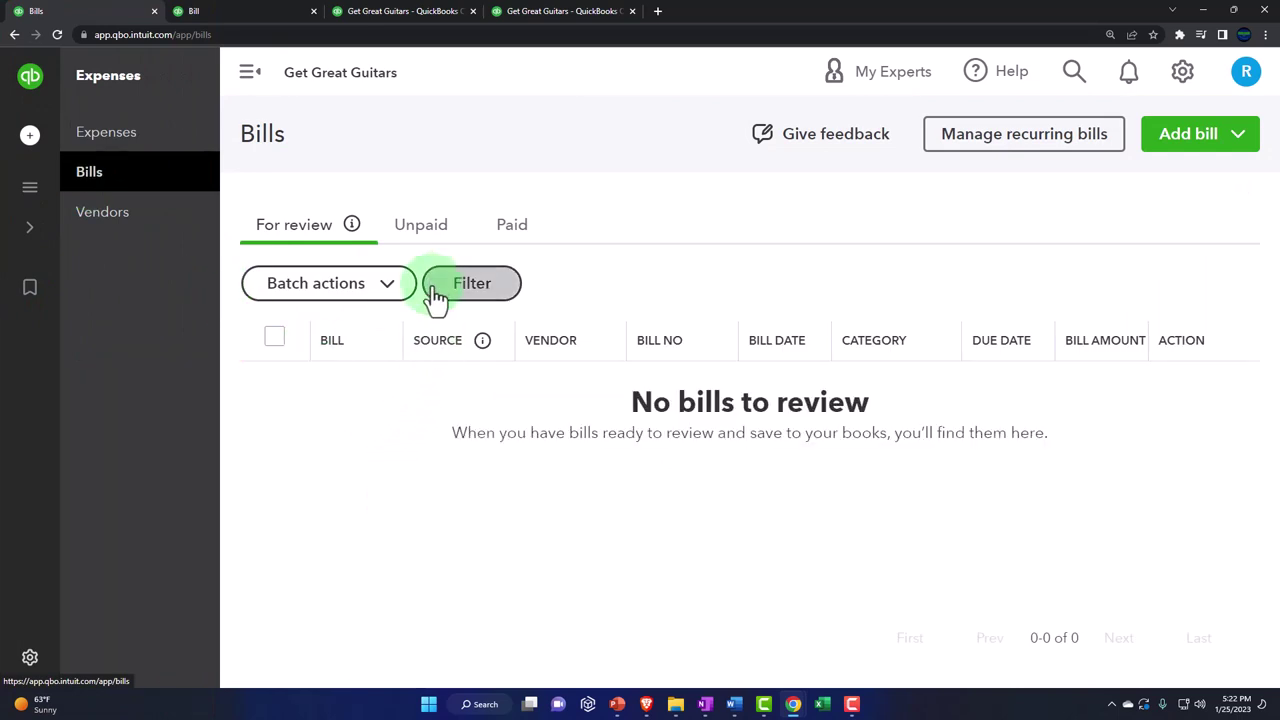
left_click(429, 238)
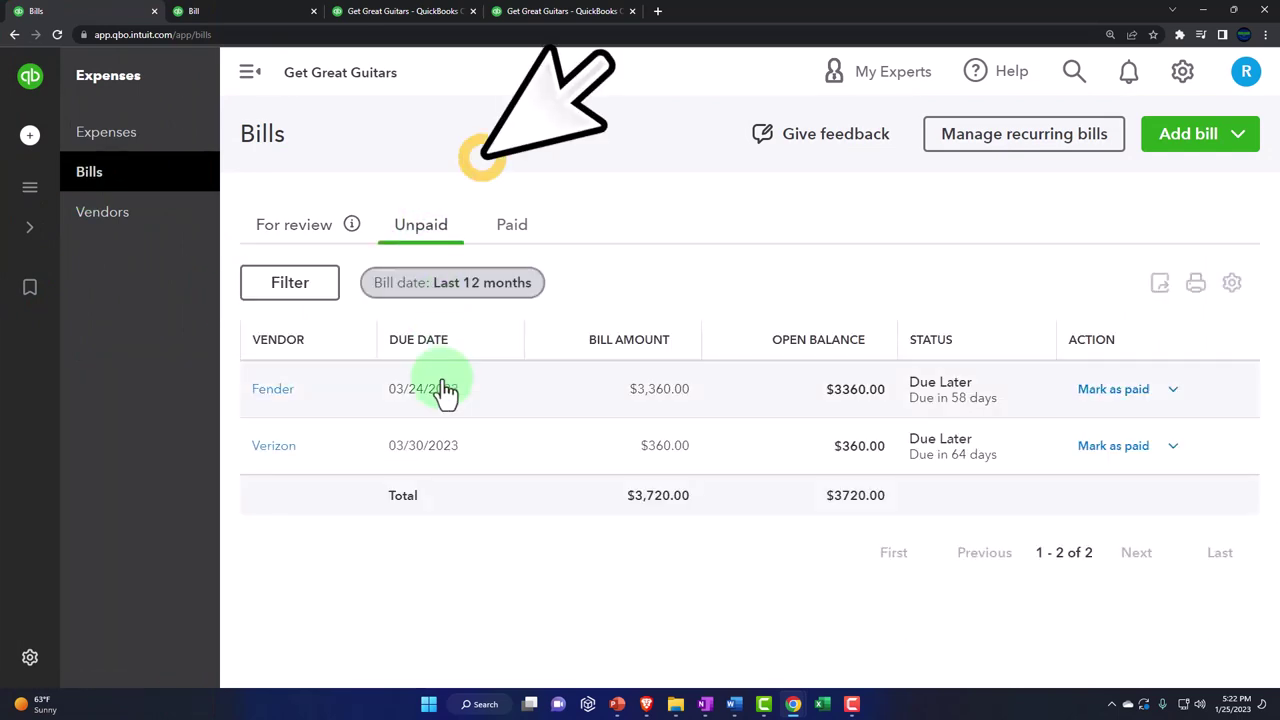
Go to the Expense Transactions page of Get Great Guitars, collapse the navigation menu and open the transaction filter
left_click(110, 133)
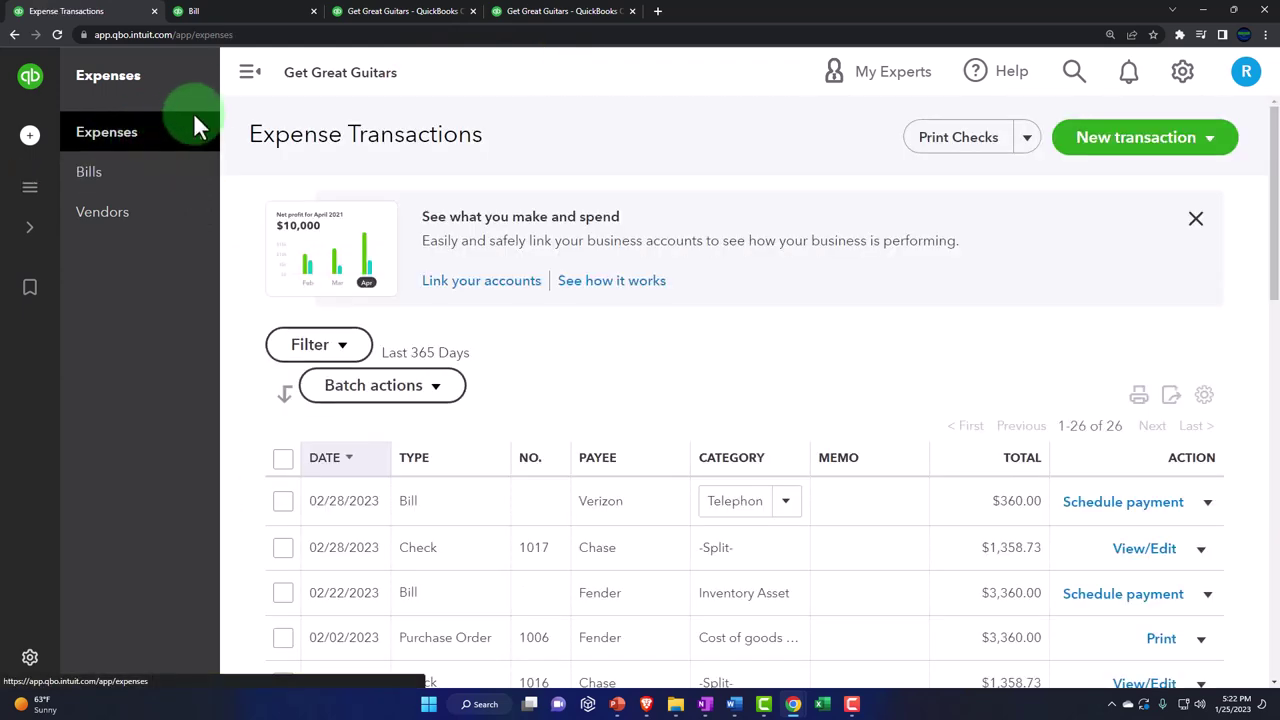
left_click(241, 82)
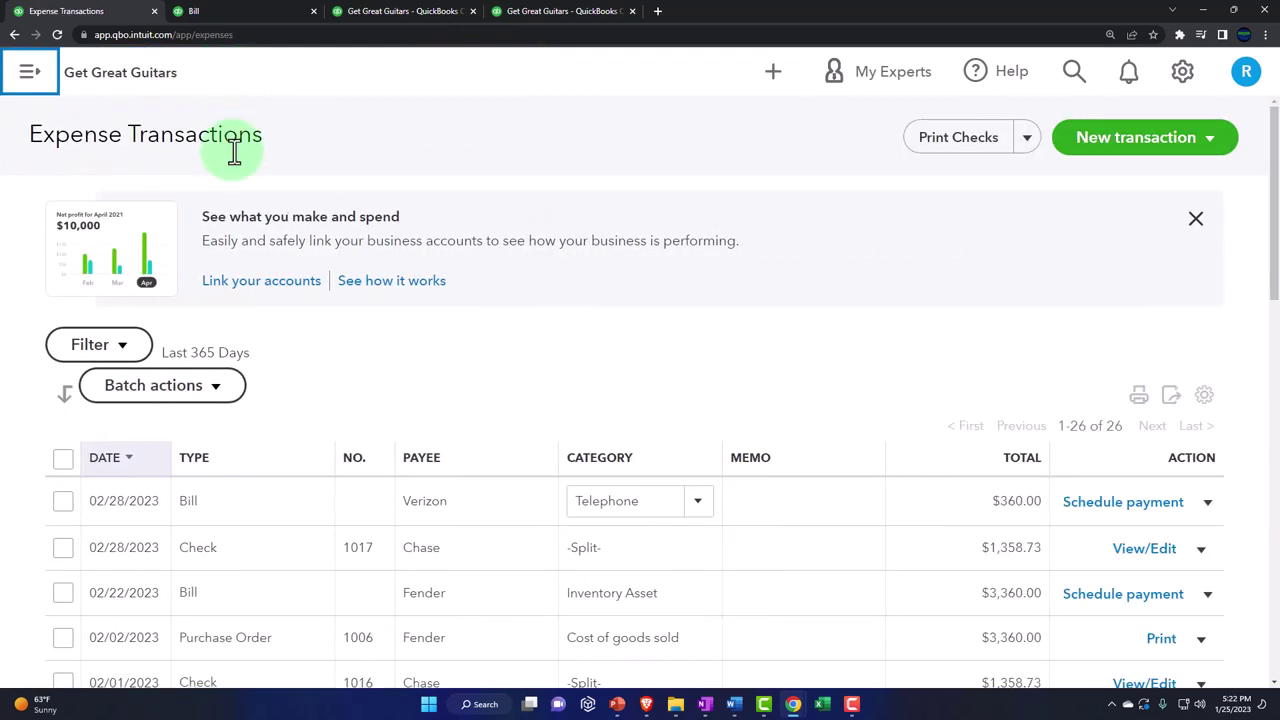
left_click(150, 340)
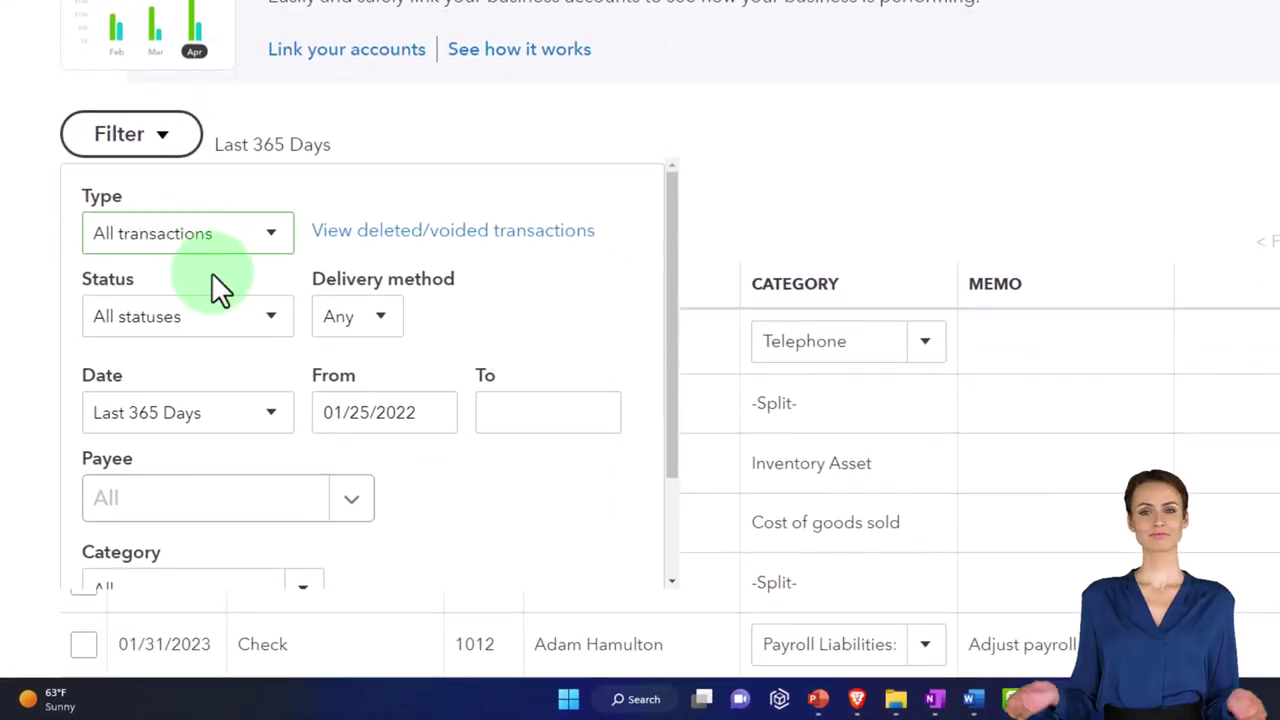
left_click(208, 429)
left_click(215, 326)
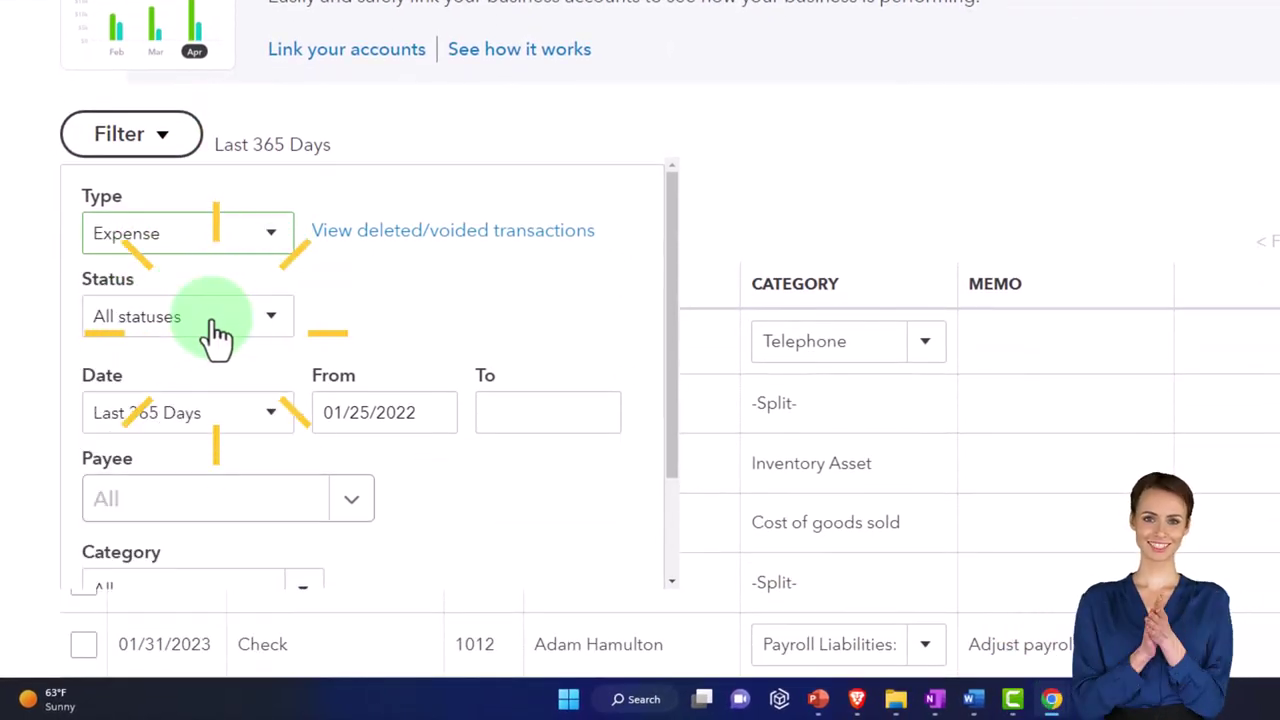
left_click(276, 336)
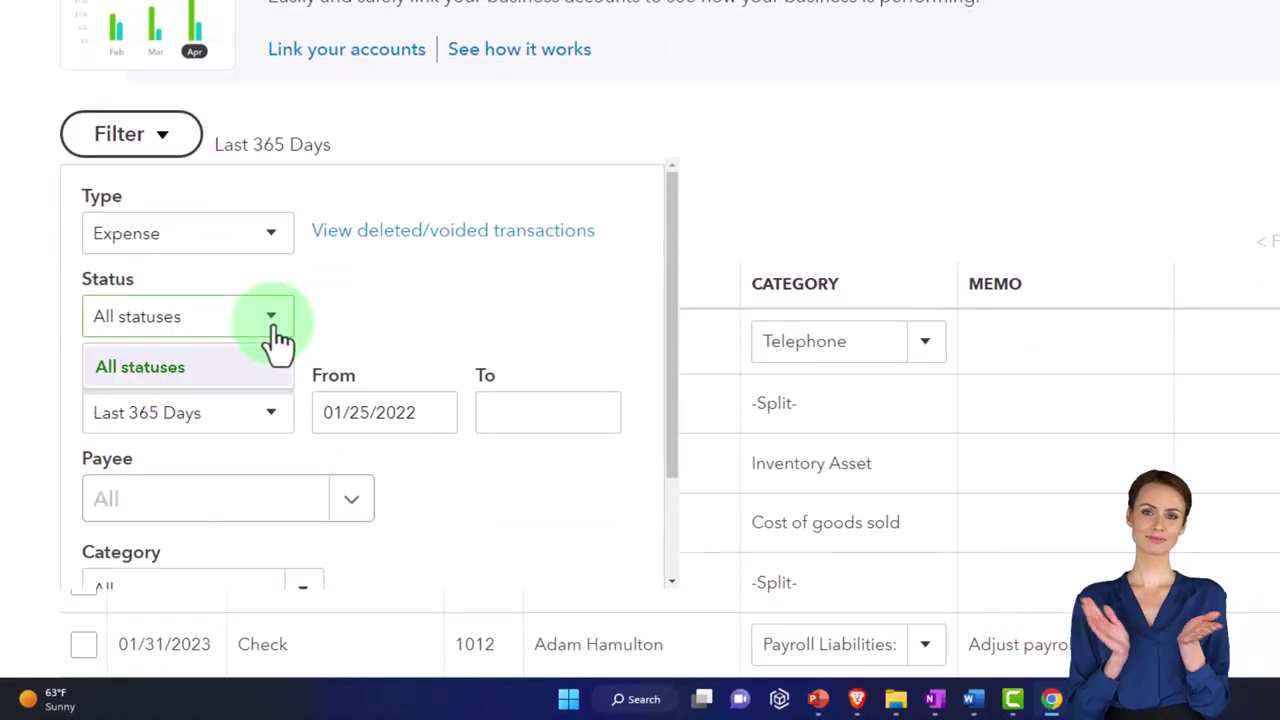
left_click(276, 336)
left_click(276, 336)
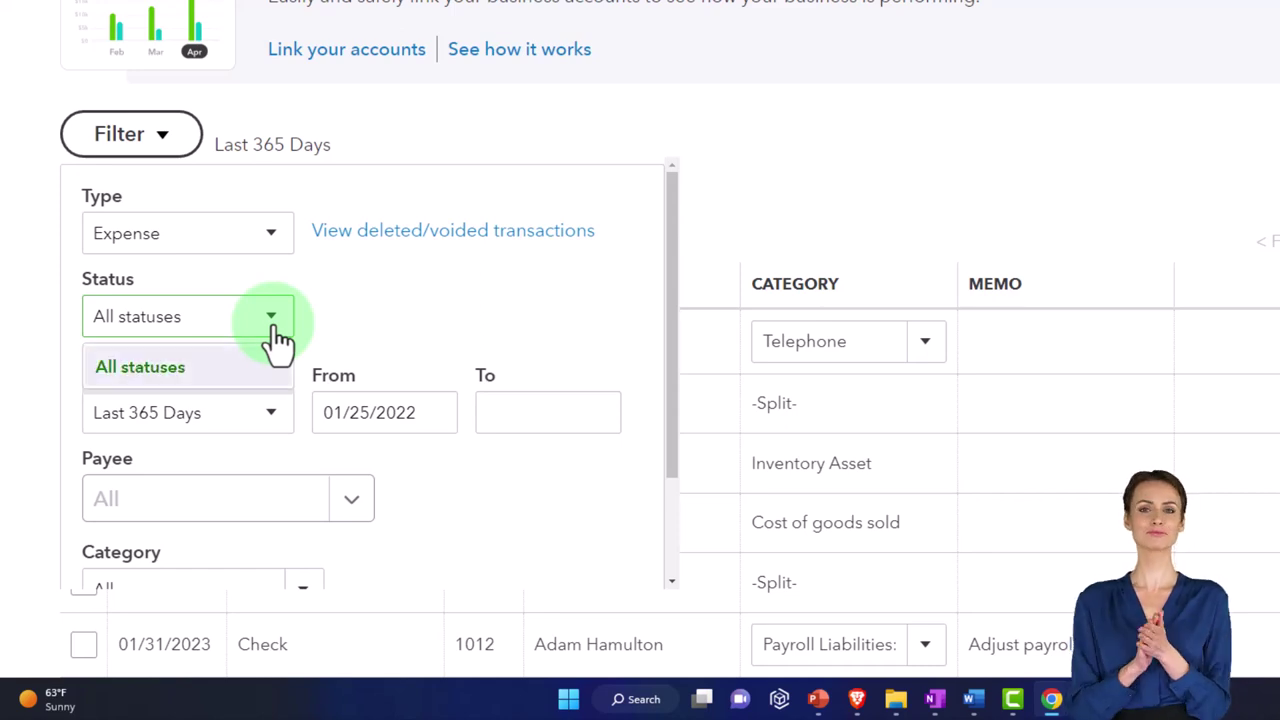
Filter the expense transactions by type Bill and status Open, keeping the Last 365 Days date range
left_click(284, 246)
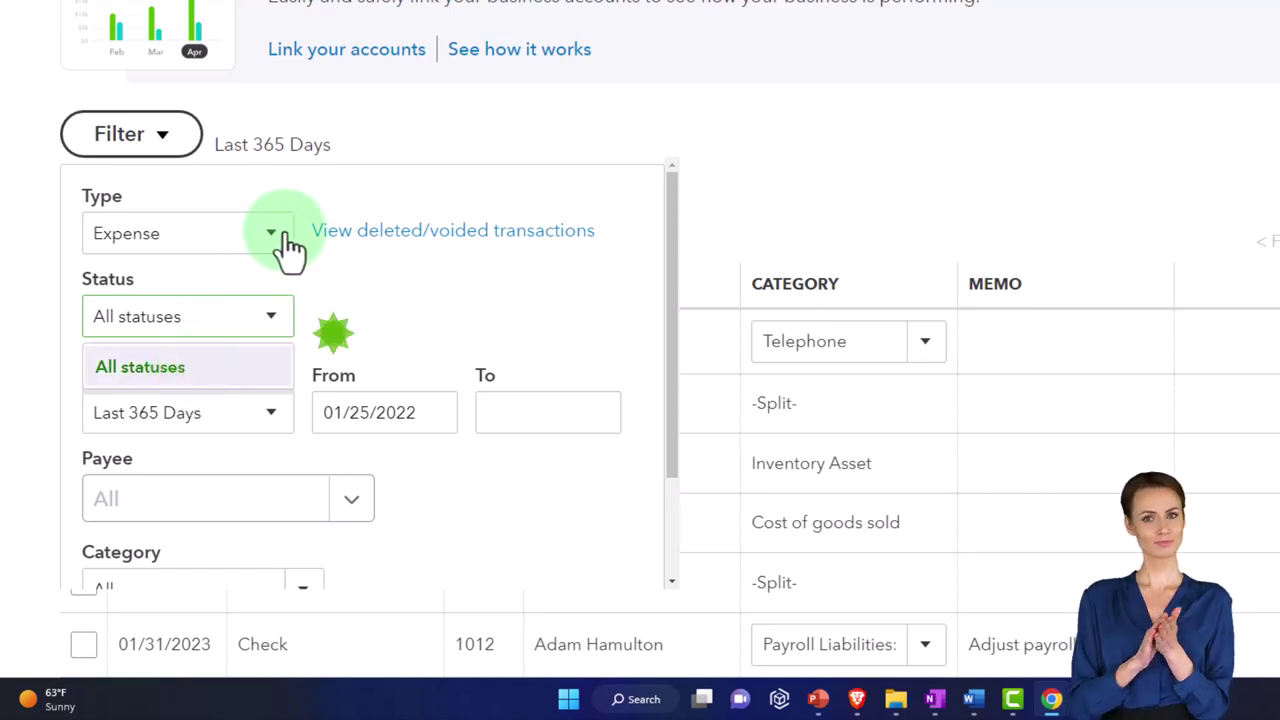
left_click(205, 364)
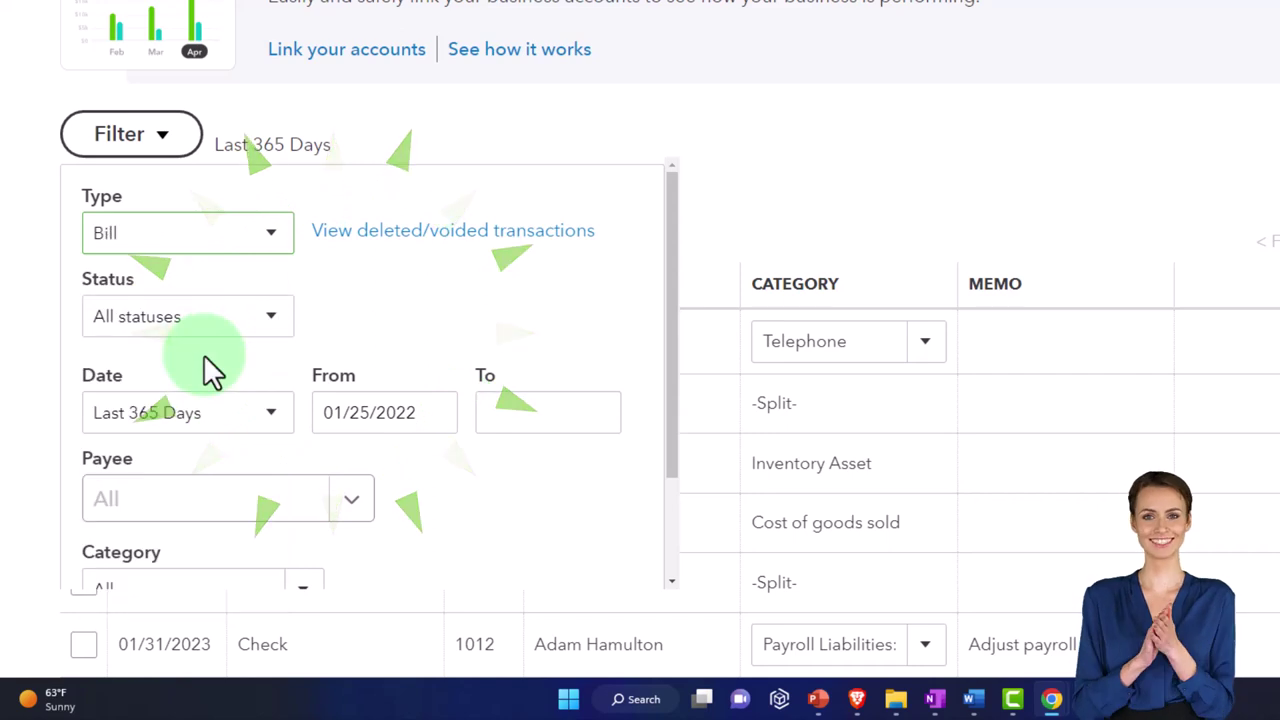
left_click(272, 340)
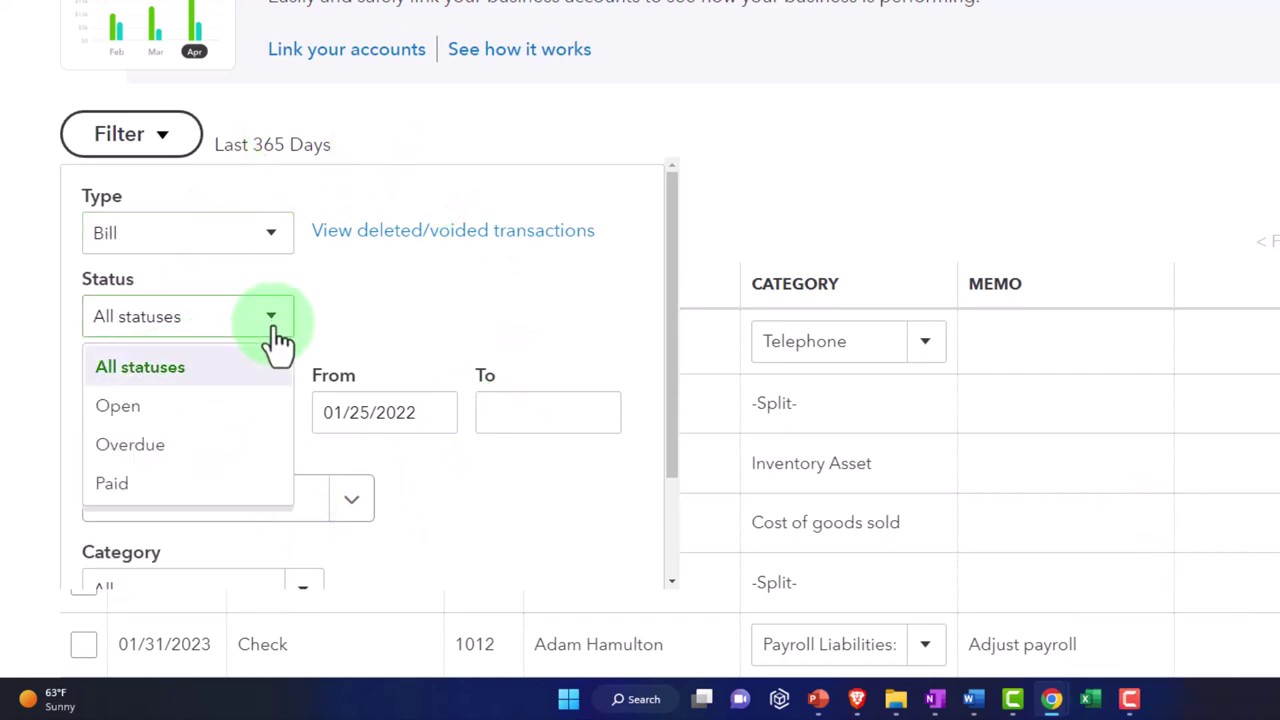
left_click(192, 410)
scroll(197, 425, "down", 1)
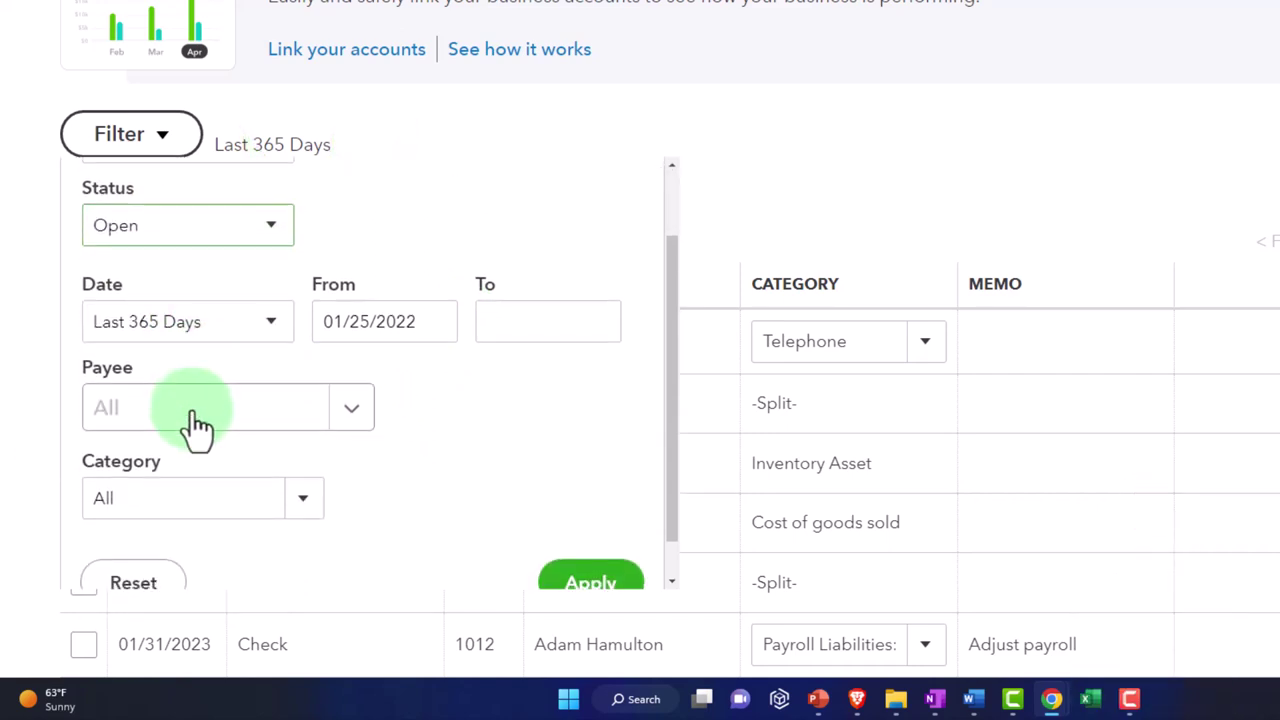
left_click(583, 543)
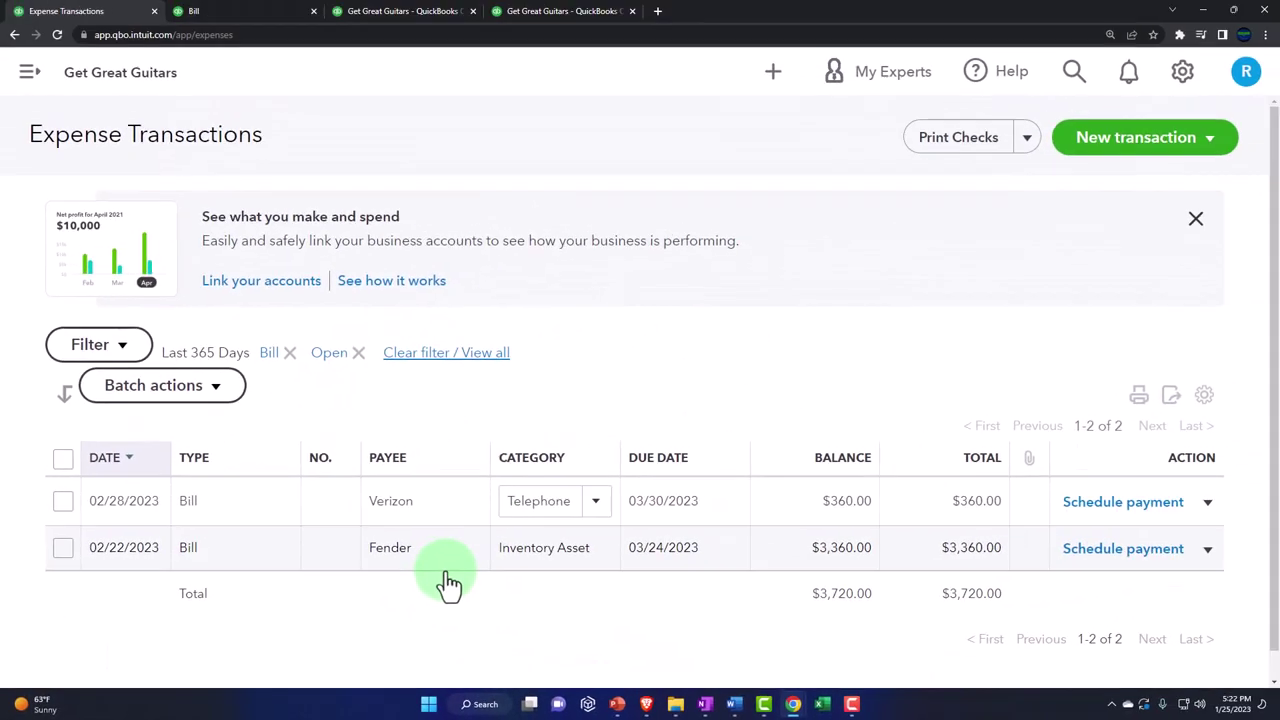
Switch to the Sample Company window, check where Expense Transactions is found under Bookkeeping, and return to Get Great Guitars
mouse_move(797, 706)
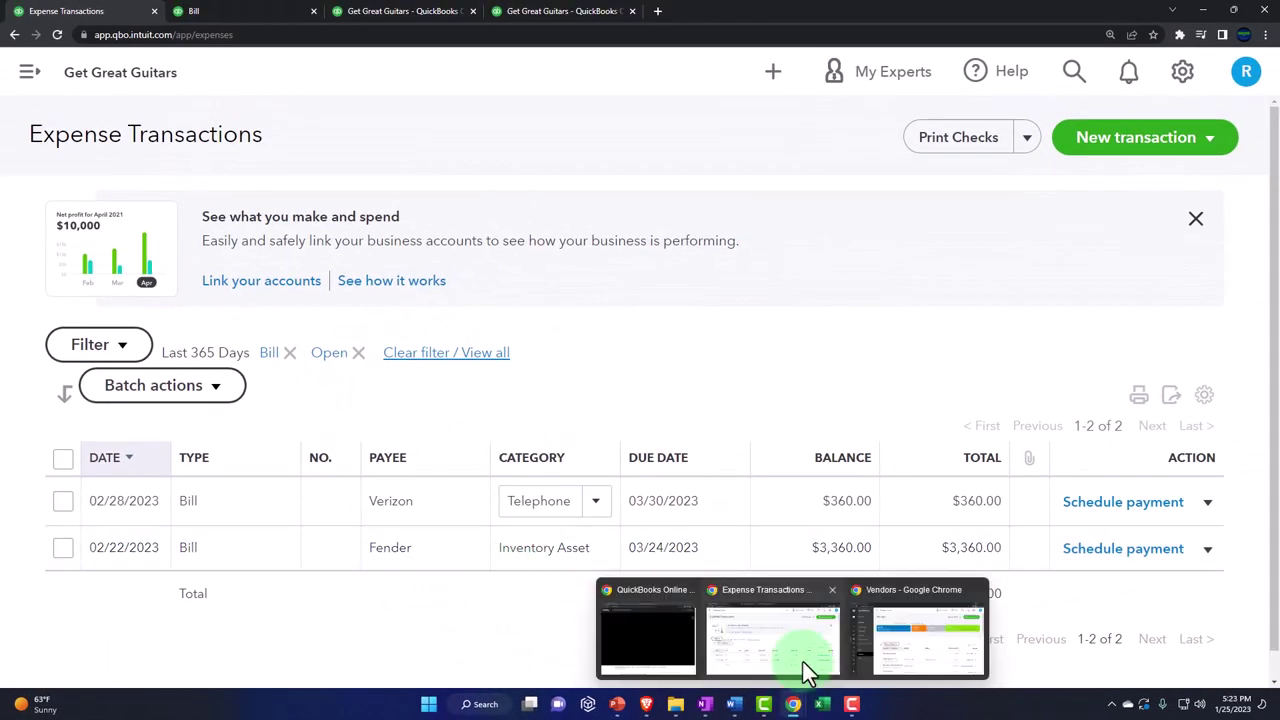
left_click(877, 645)
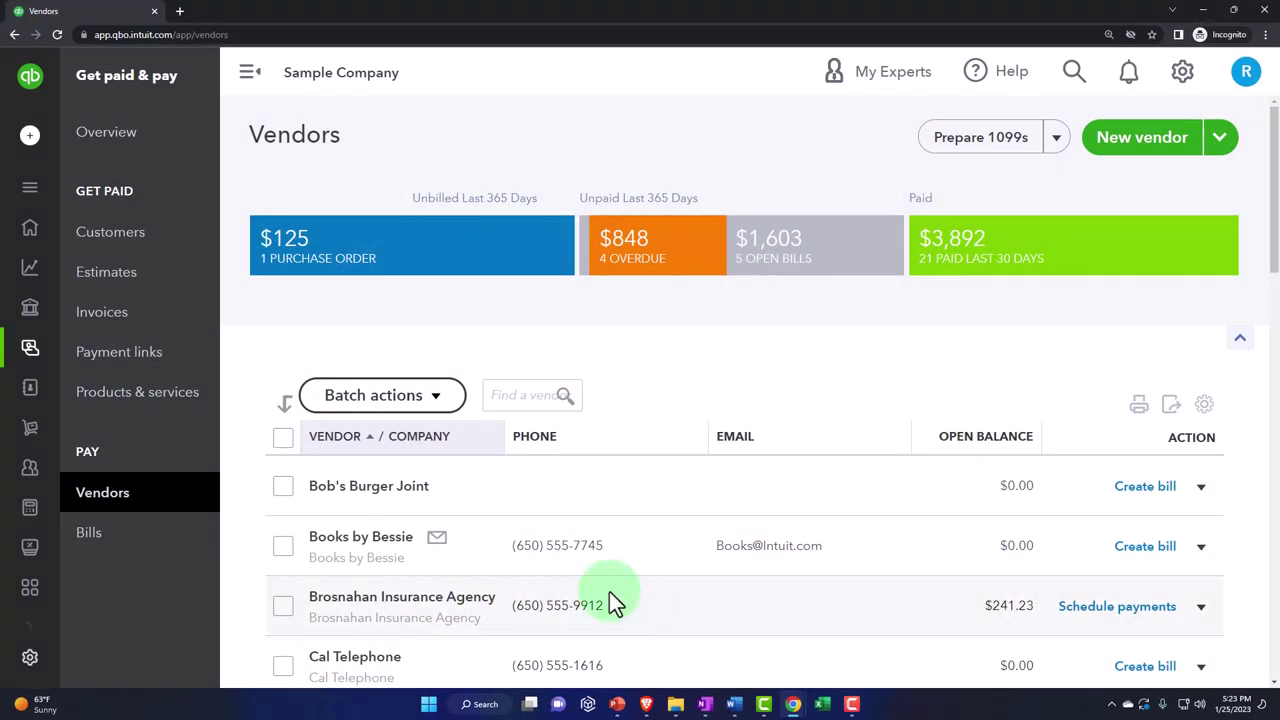
mouse_move(43, 391)
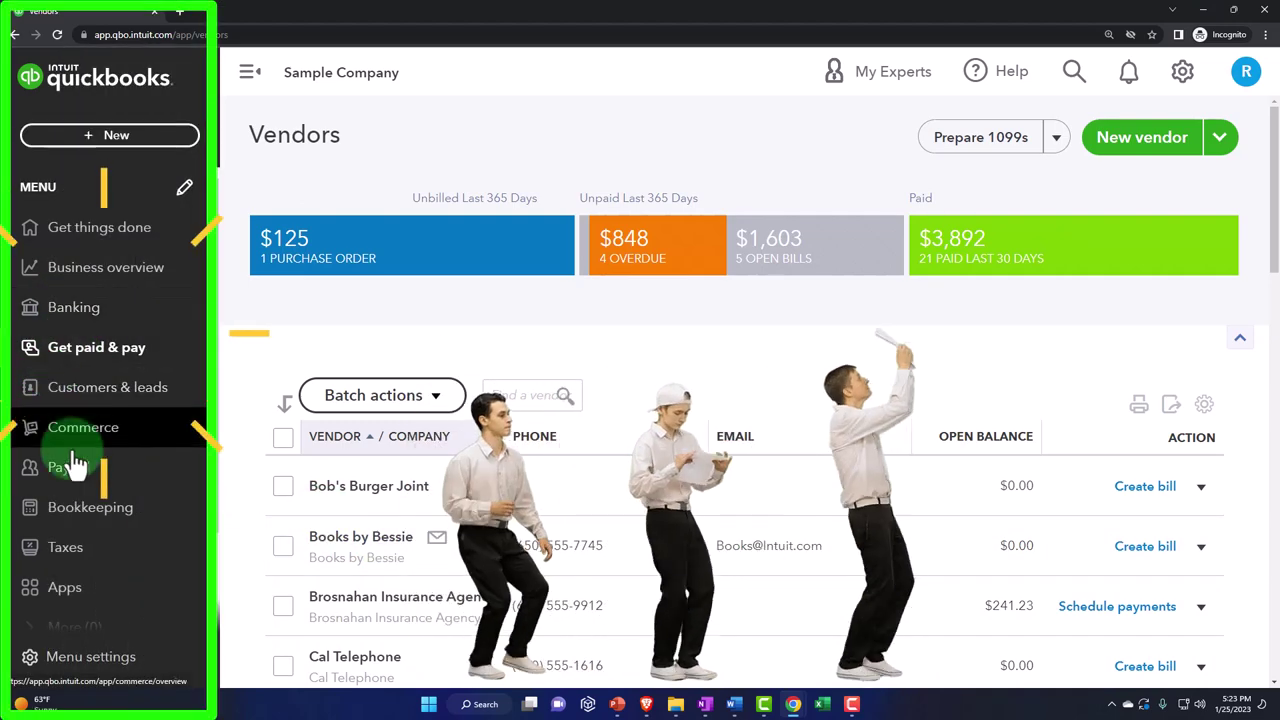
left_click(86, 507)
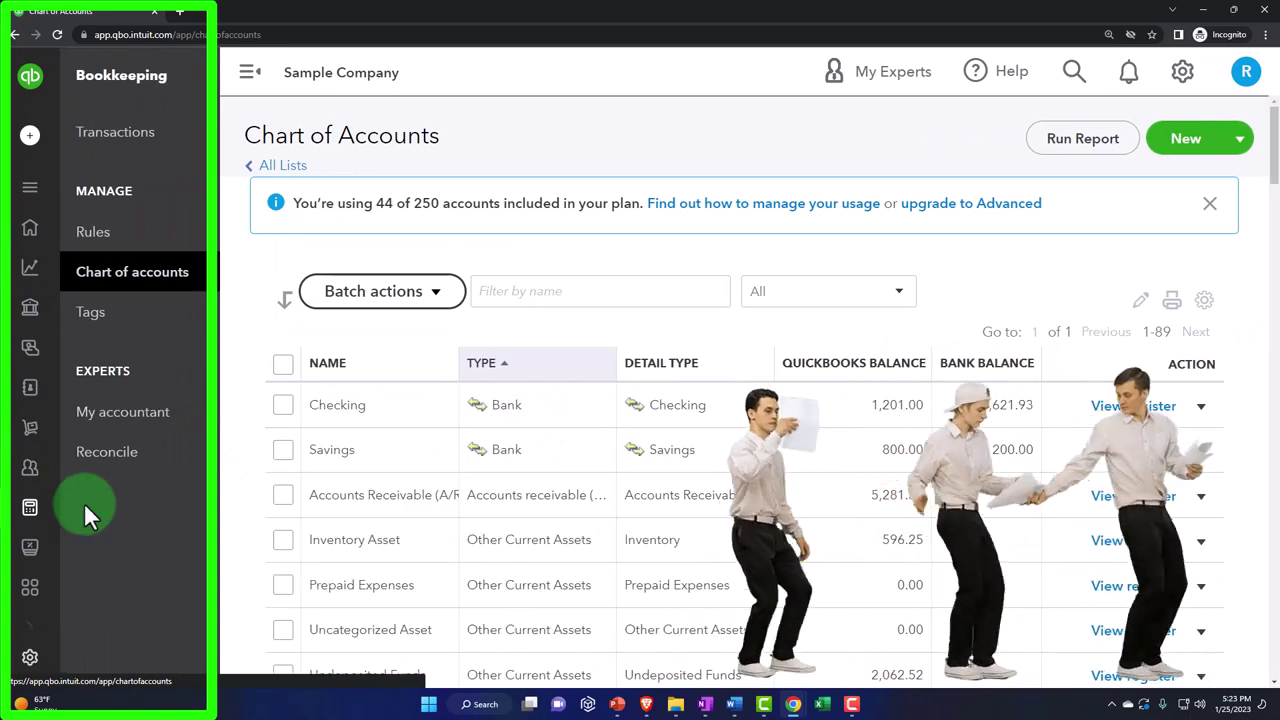
left_click(106, 142)
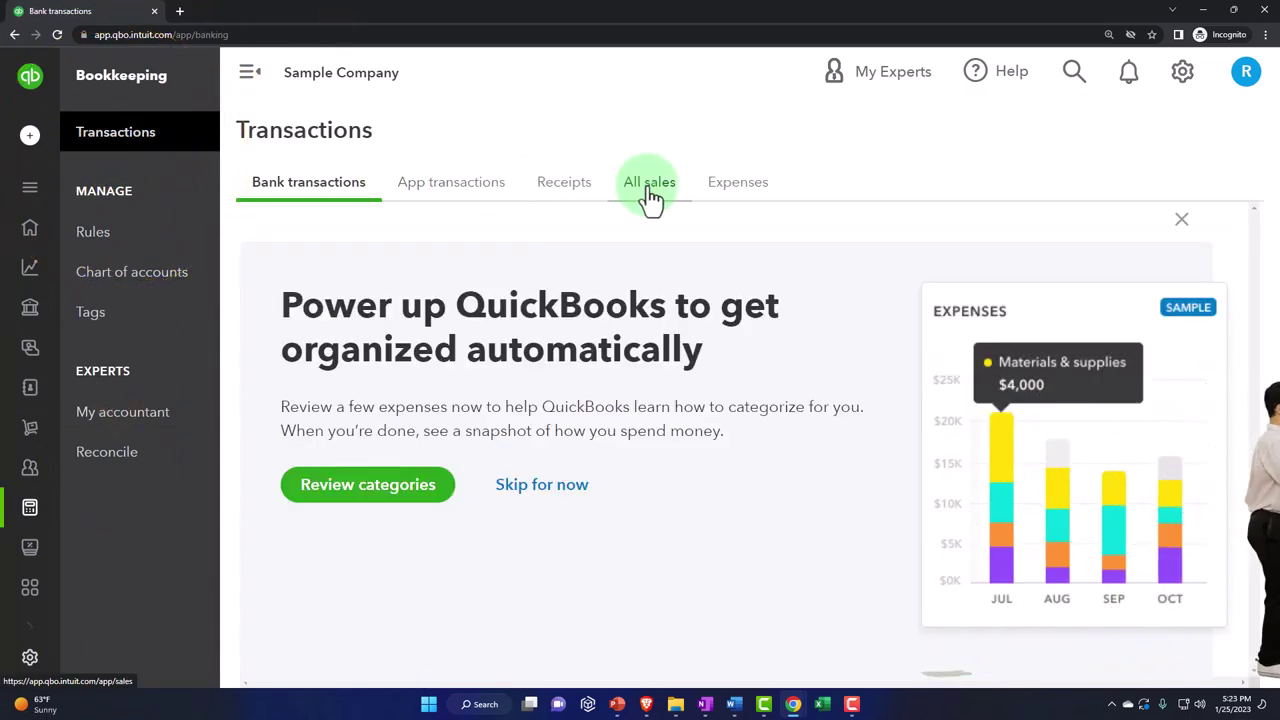
left_click(735, 190)
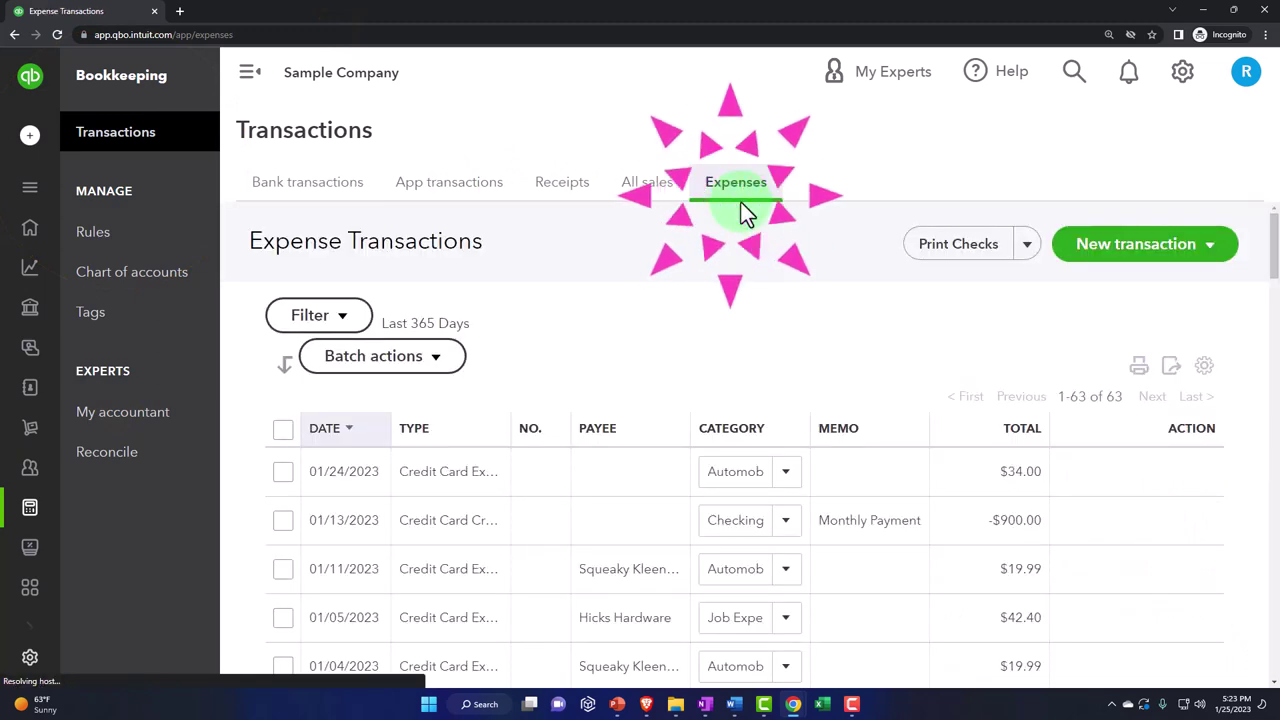
left_click(1205, 10)
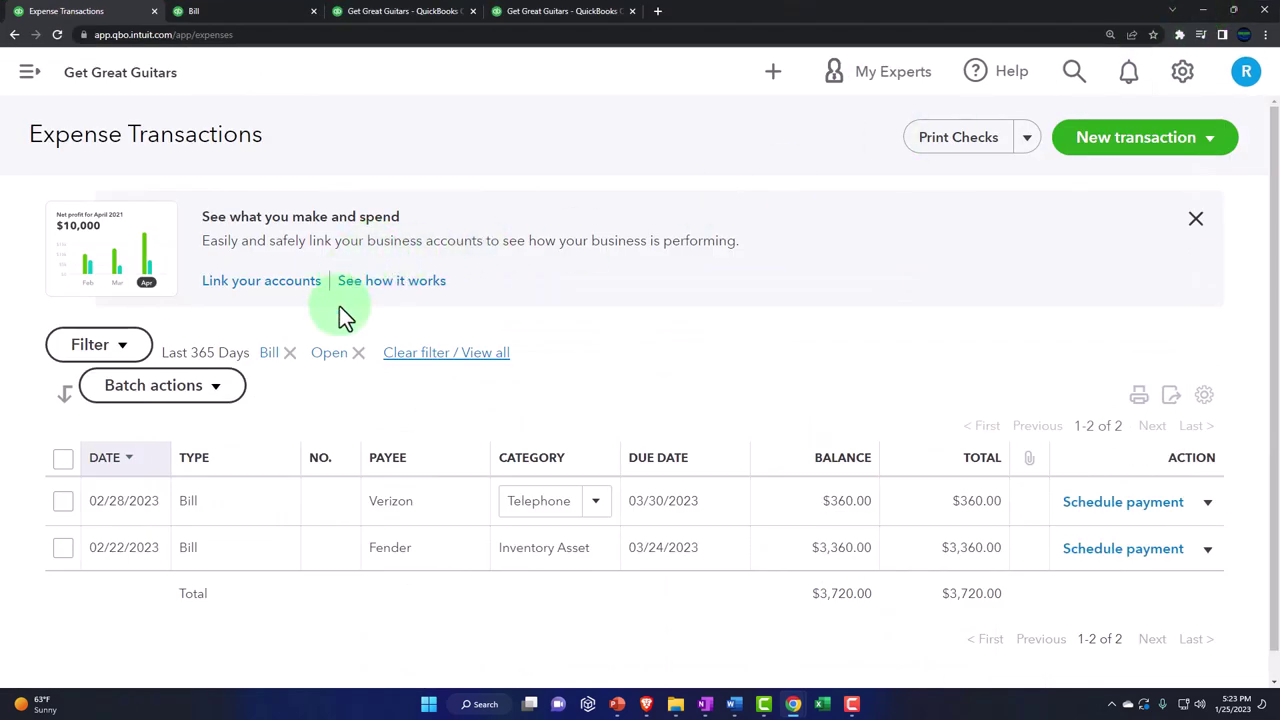
Start a new vendor bill and add Spectrum as a new vendor on it
left_click(772, 77)
key("ctrl+plus")
key("ctrl+plus")
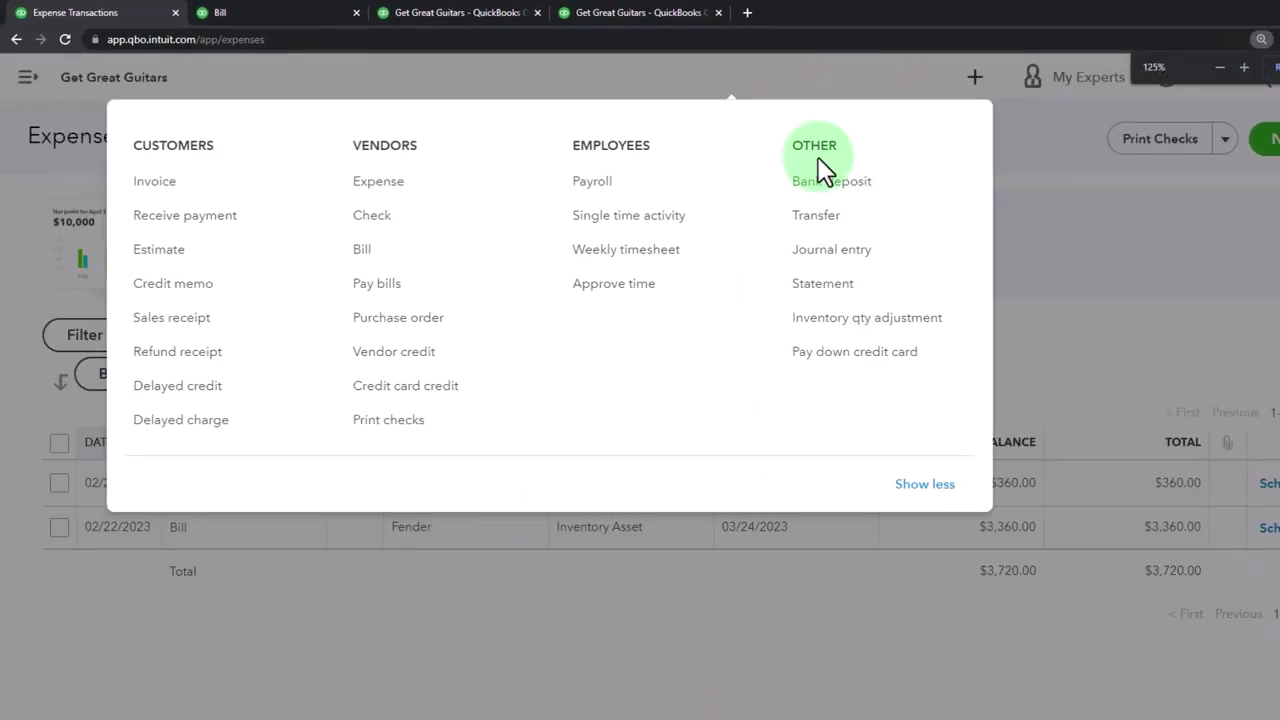
left_click(372, 256)
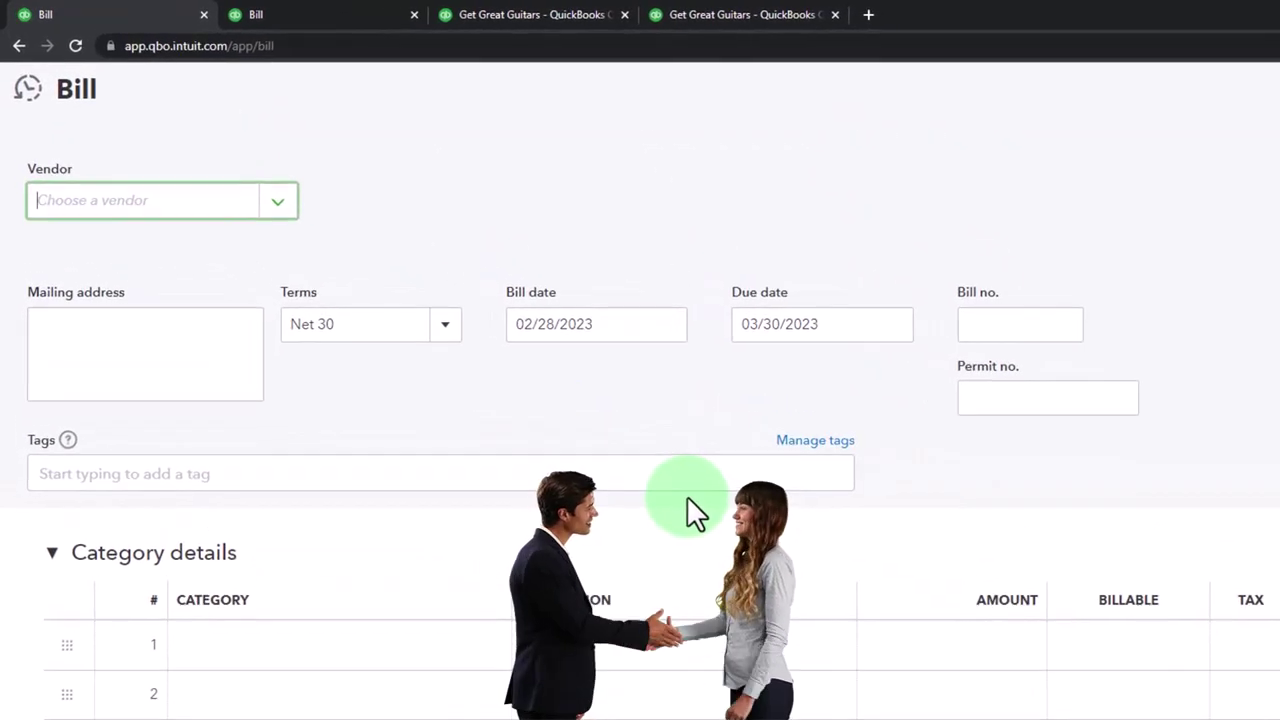
type("Spe")
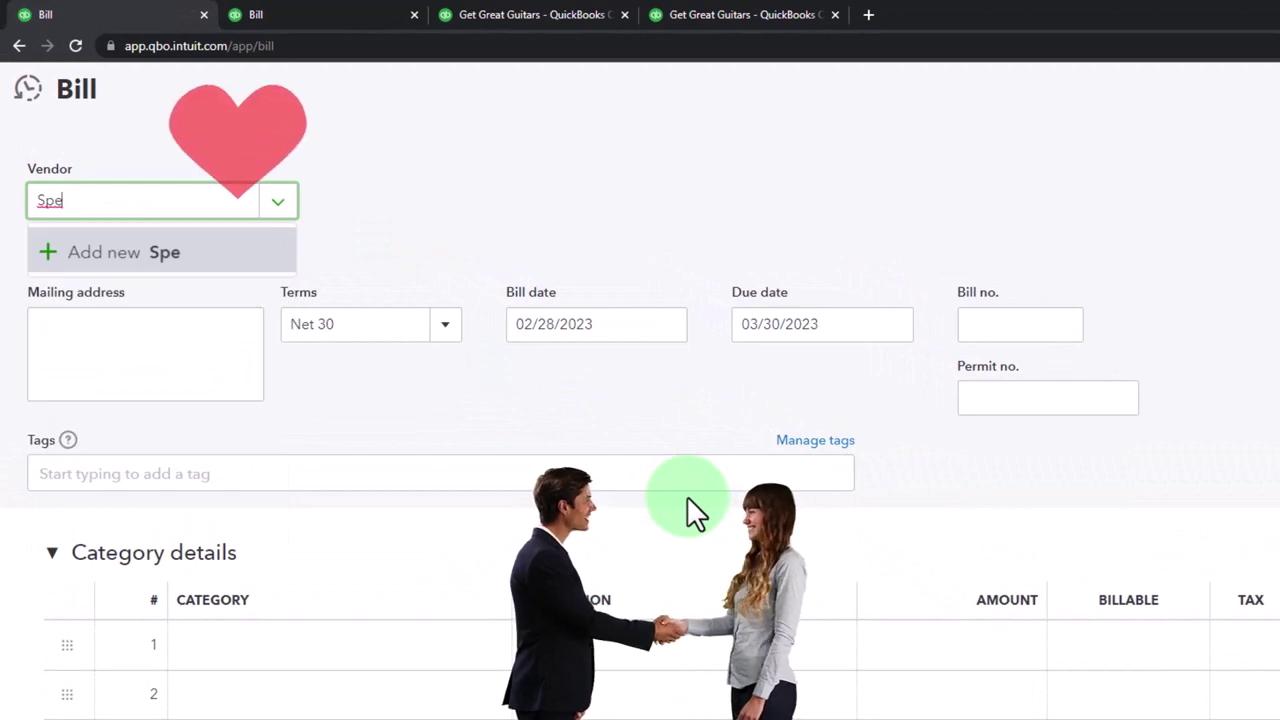
type("ctrum")
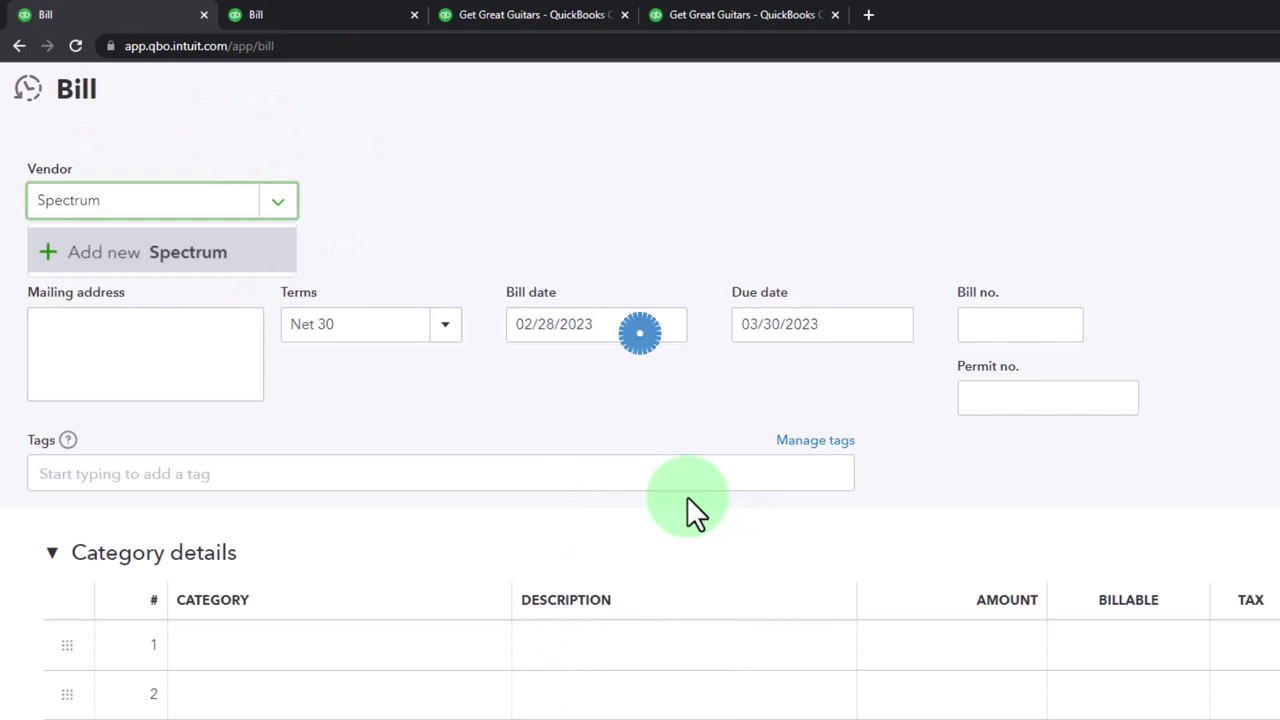
key("Return")
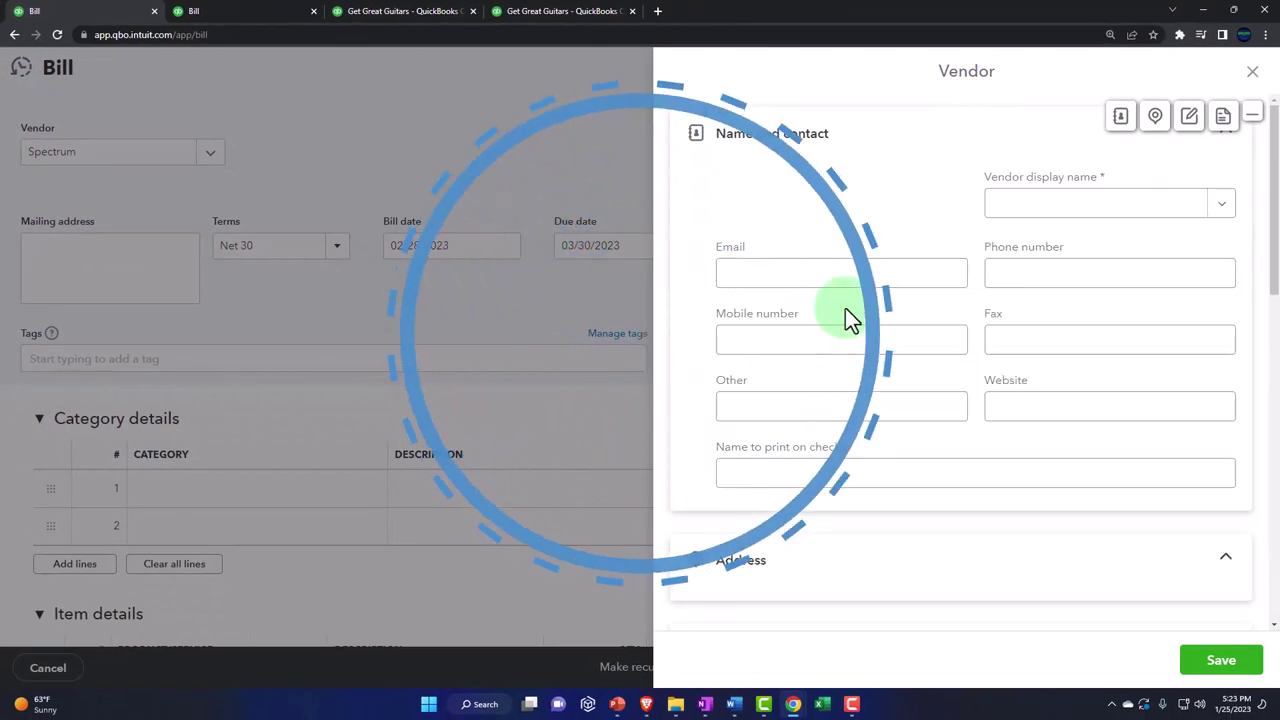
Copy the company name Spectrum into the vendor display name and save the new vendor
left_click_drag(819, 202, 714, 194)
key("ctrl+c")
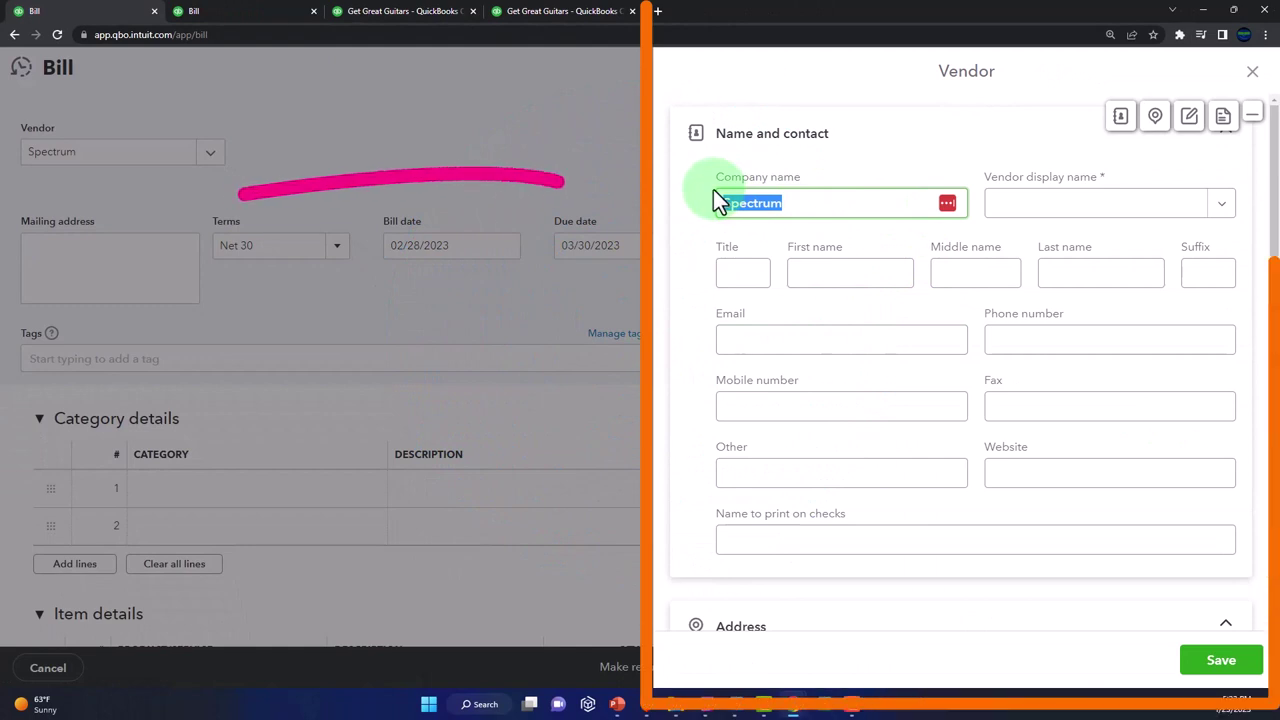
left_click(1080, 213)
key("ctrl+v")
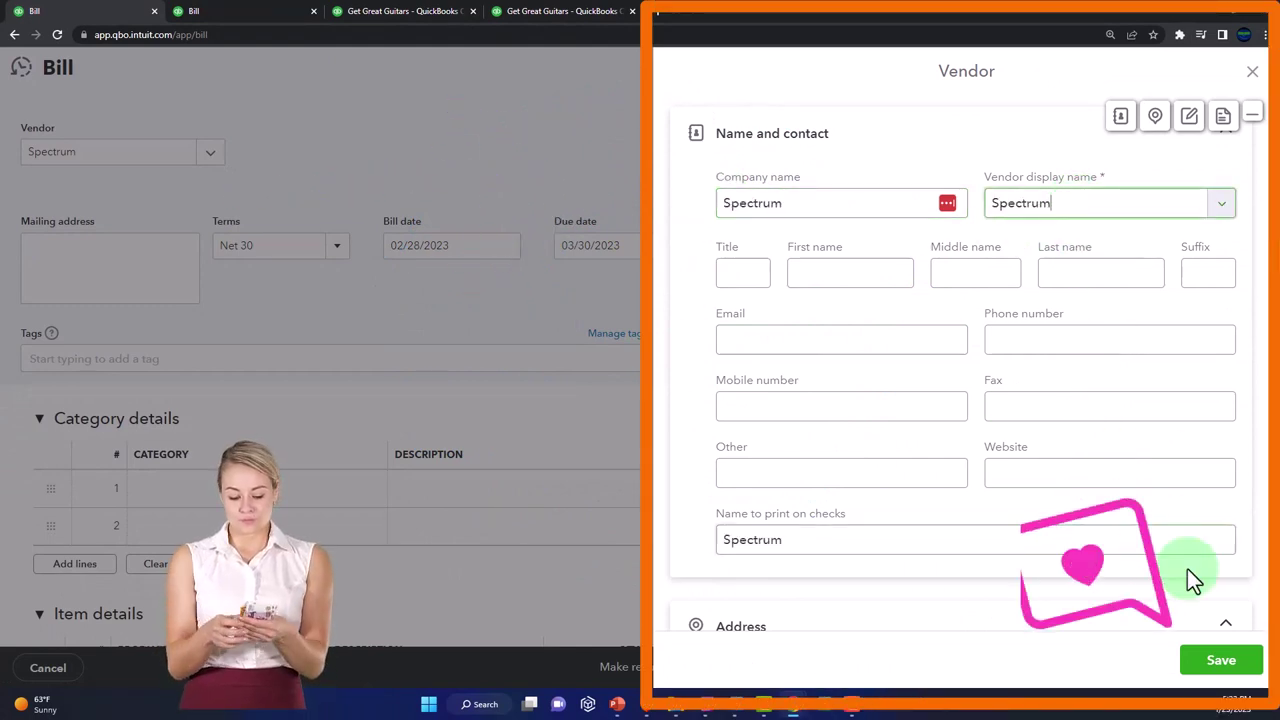
left_click(1220, 661)
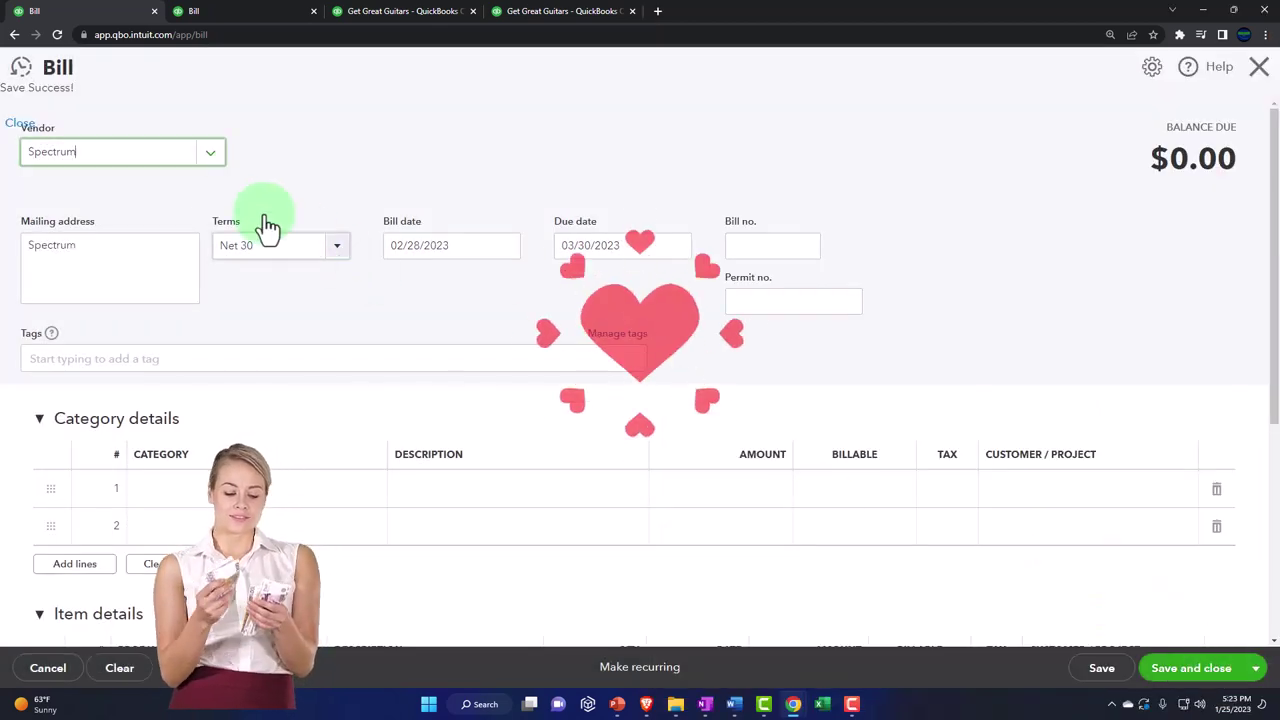
Review the terms, bill date and due date of the Spectrum bill
key("Tab")
key("Tab")
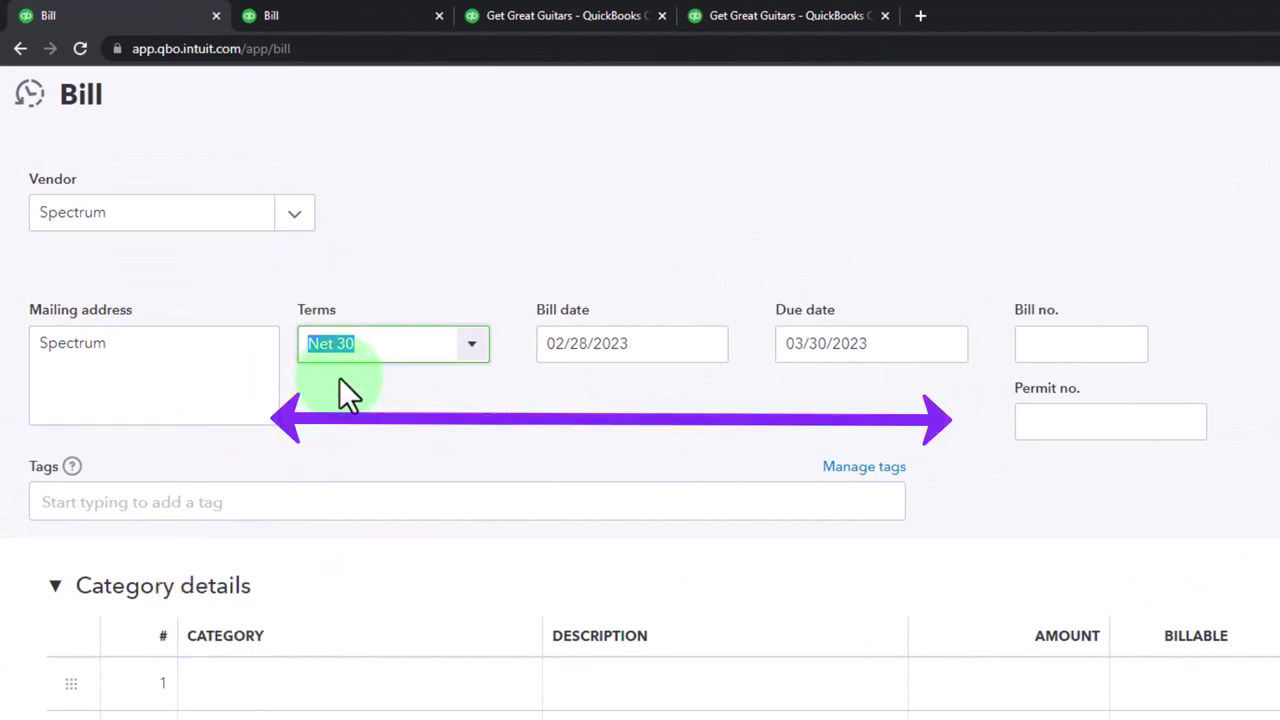
key("Tab")
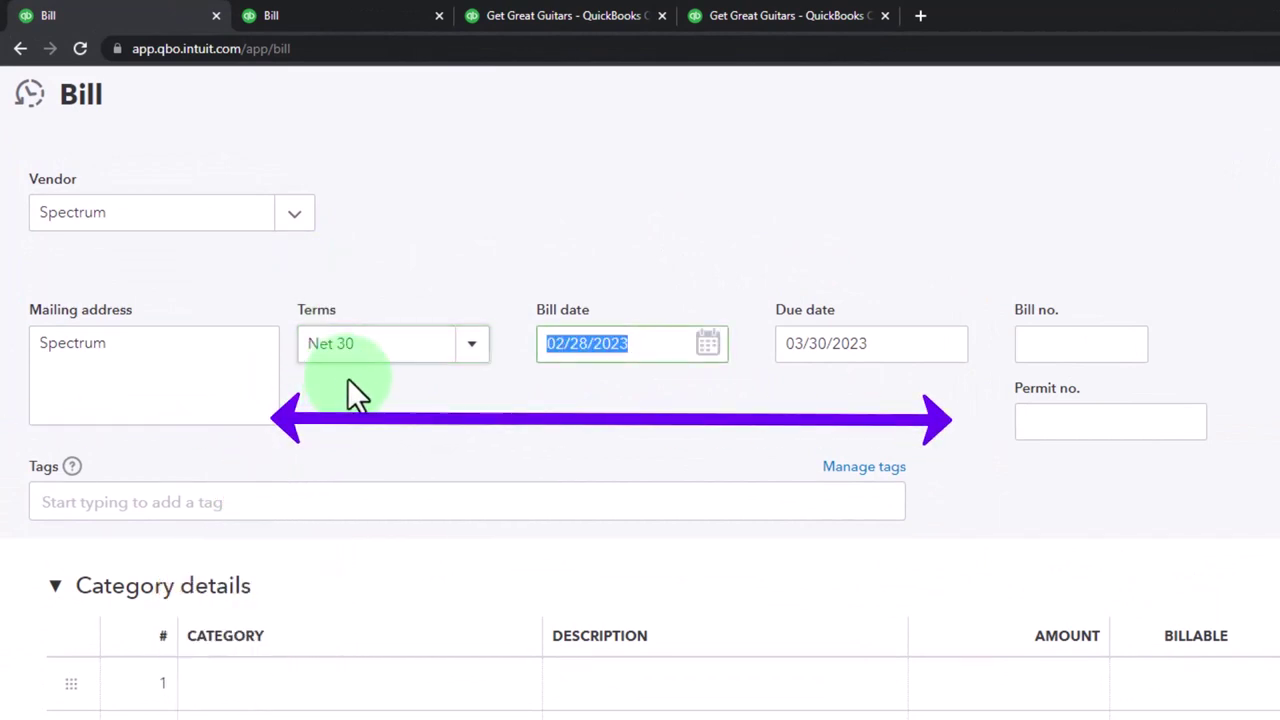
left_click(820, 365)
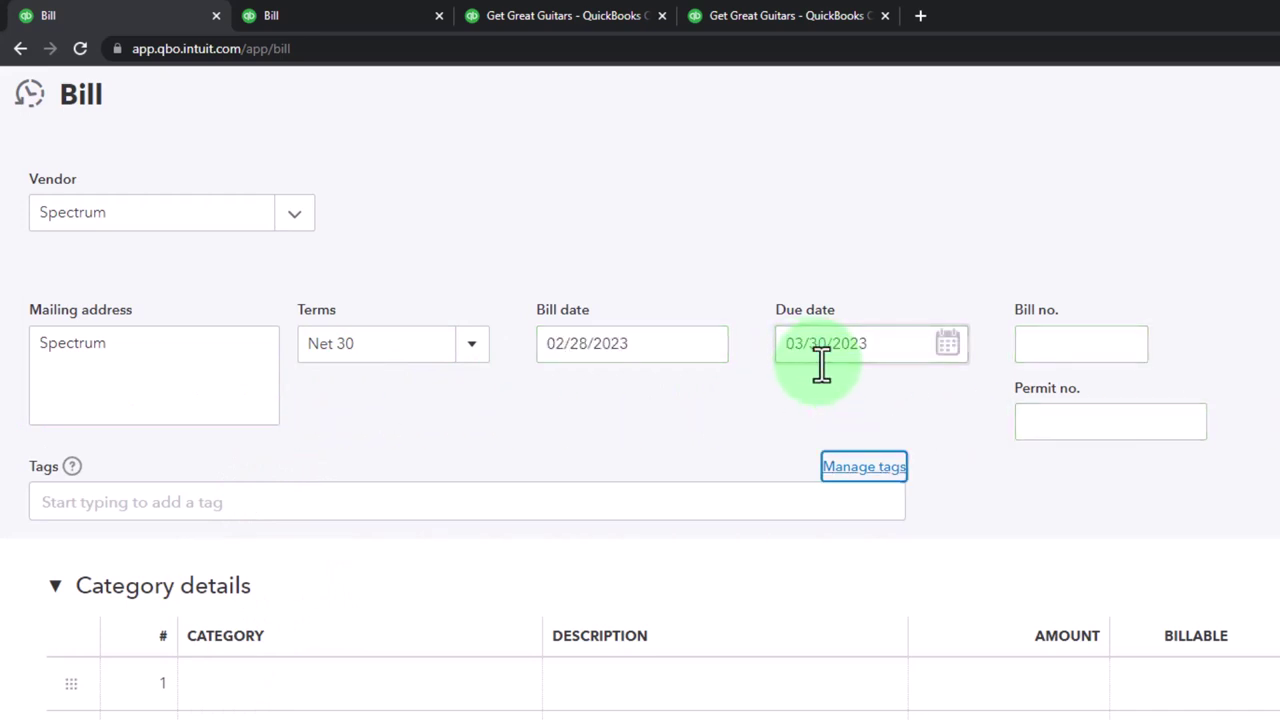
key("Tab")
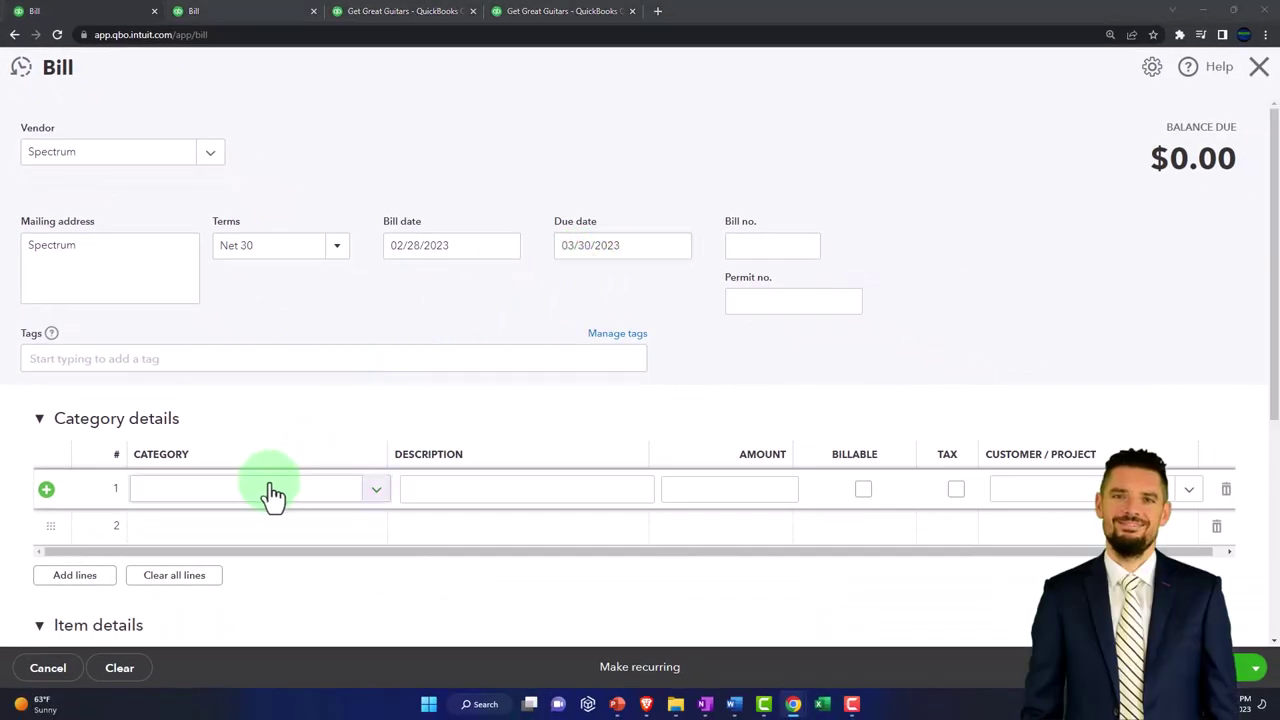
Search the category list on the first line of the Spectrum bill for "intern"
left_click(222, 490)
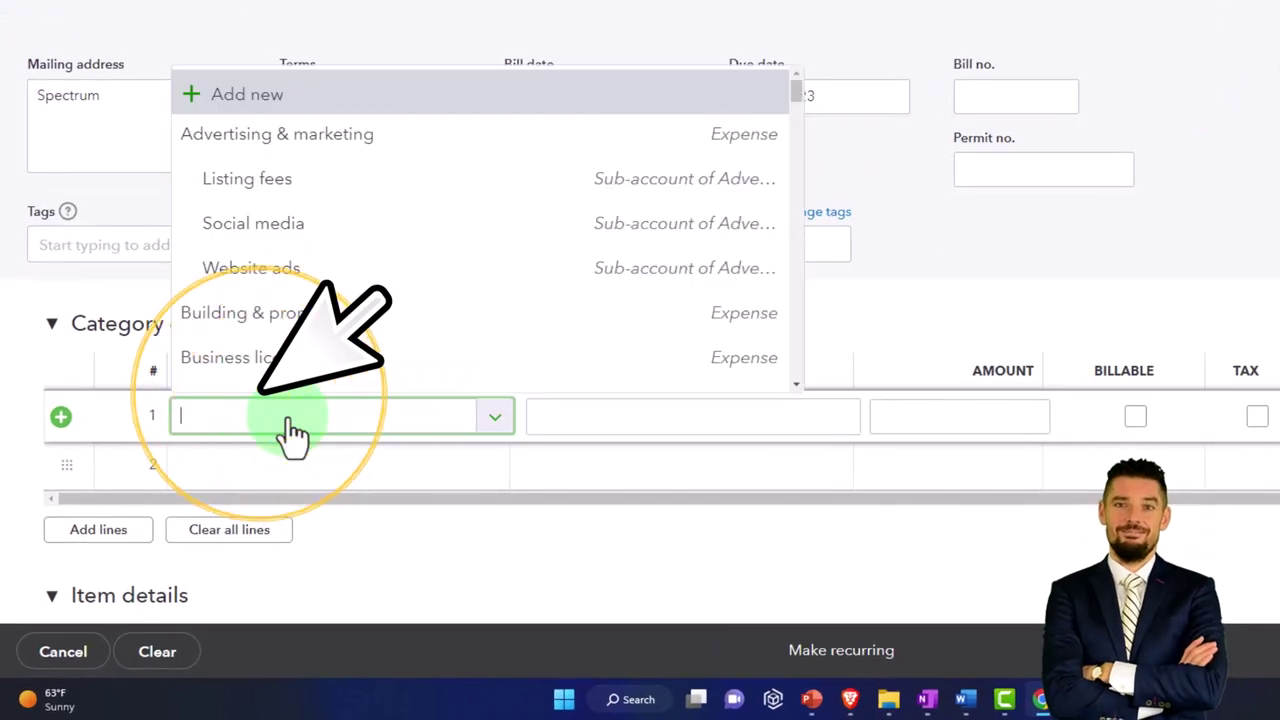
key("Escape")
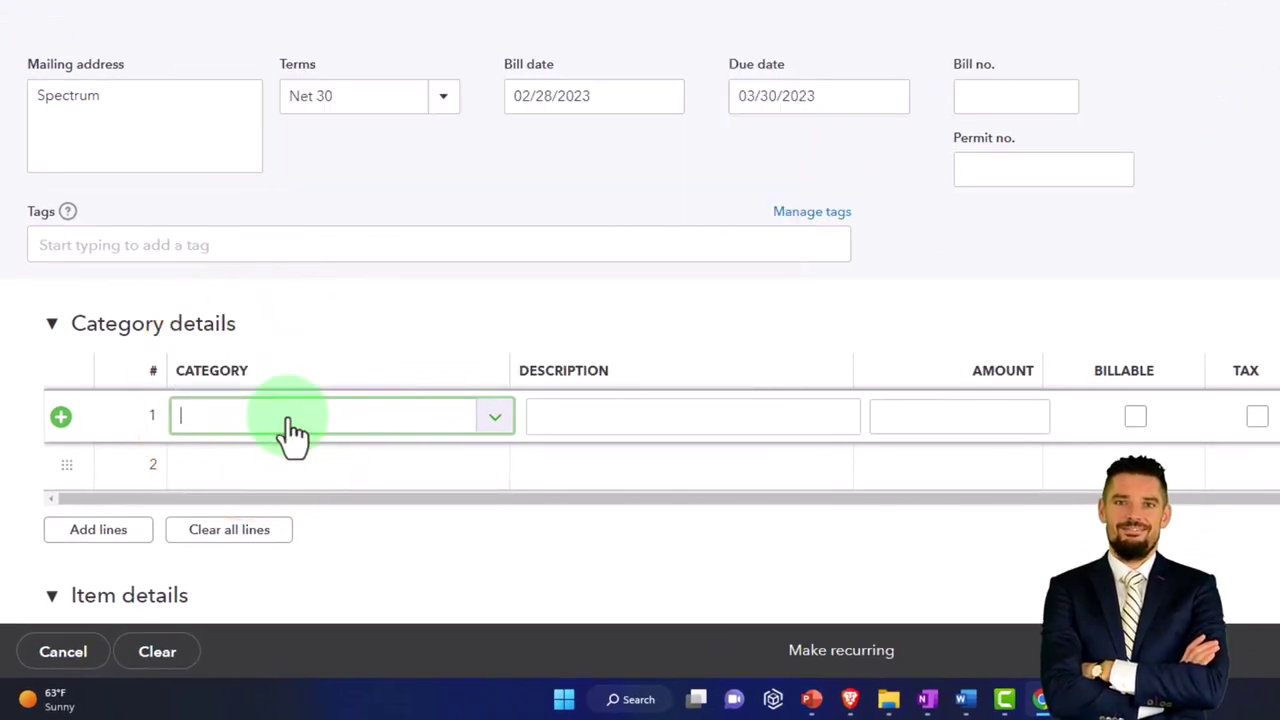
left_click(293, 432)
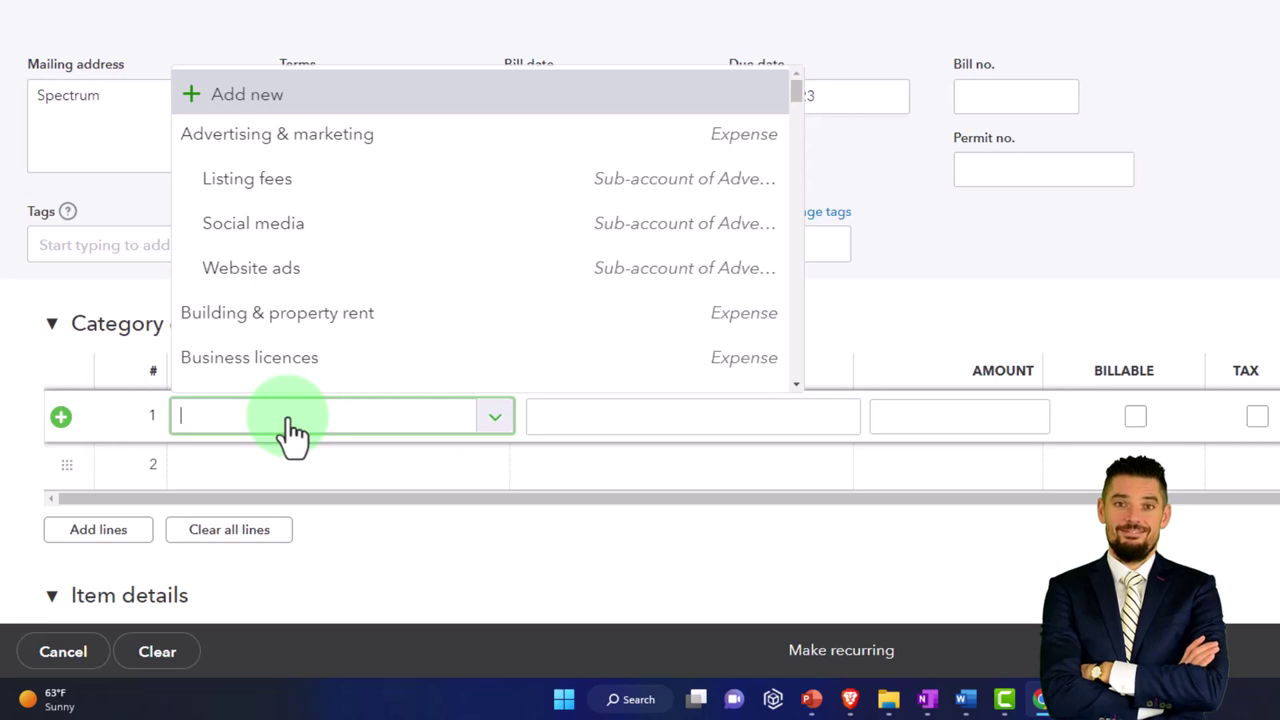
type("int")
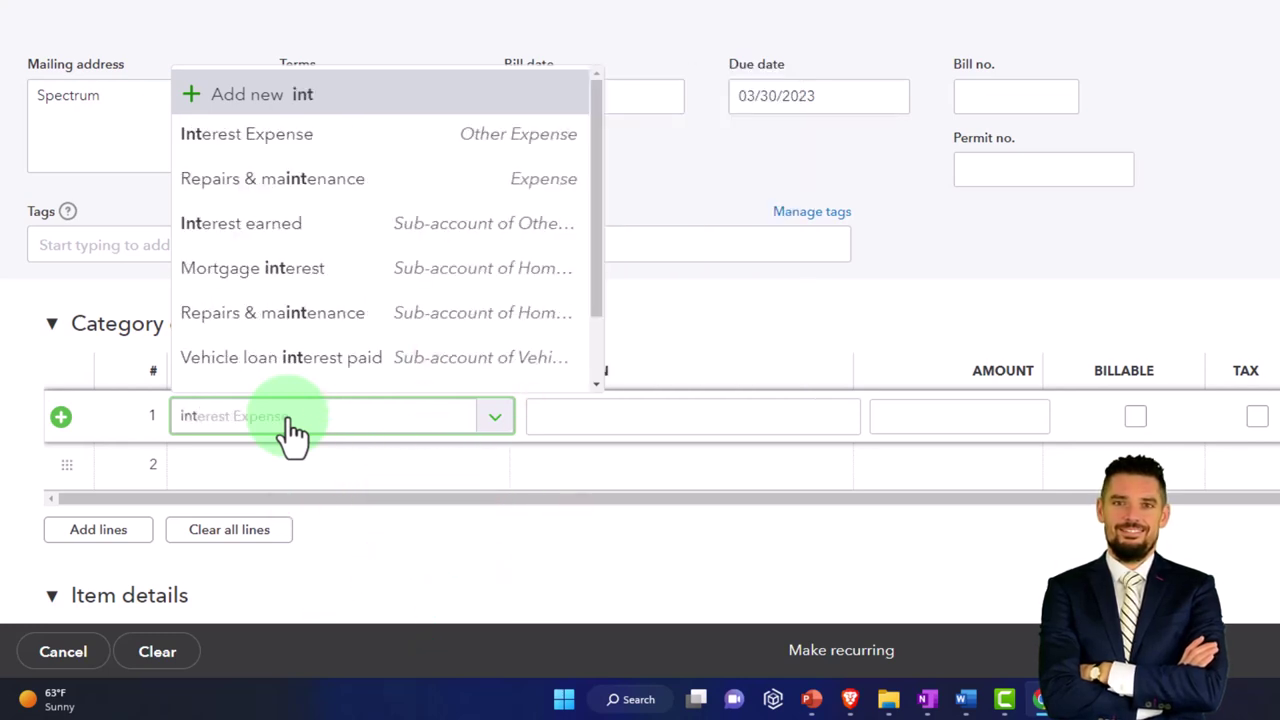
type("ern")
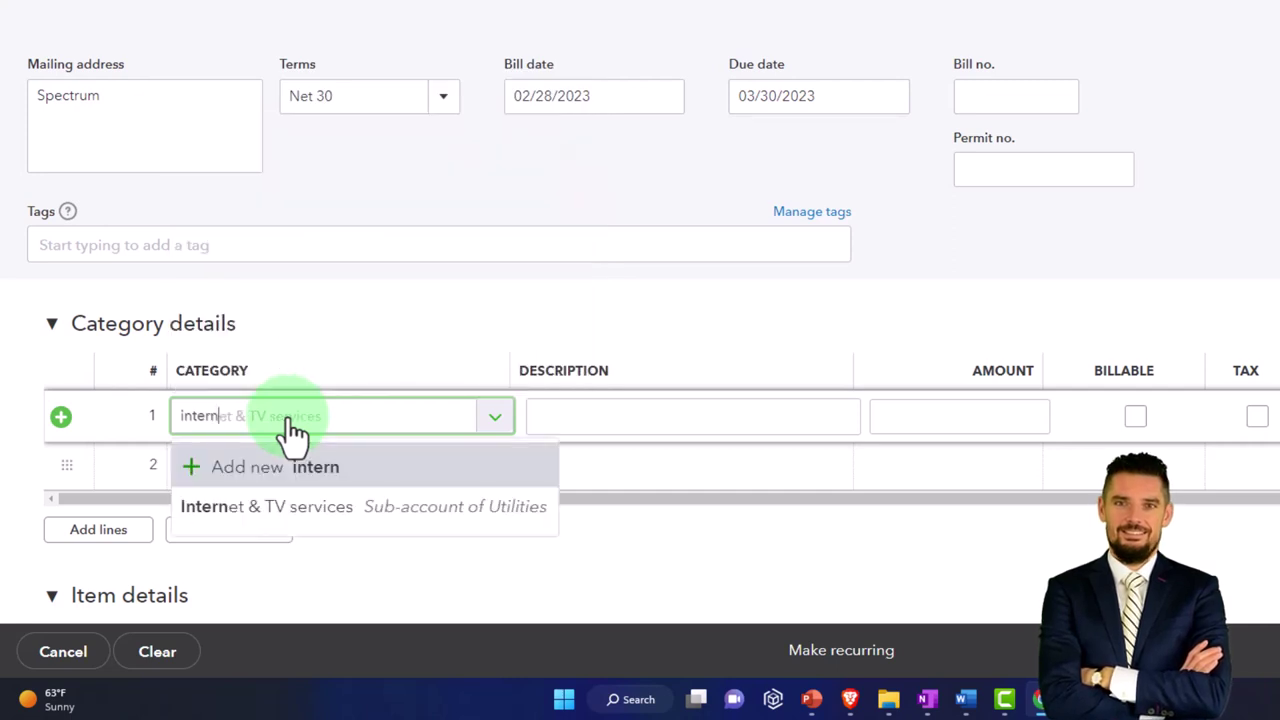
Look for alternative expense categories by searching for "Com" and "Uti", clearing the first line's category field each time
key("BackSpace")
key("BackSpace")
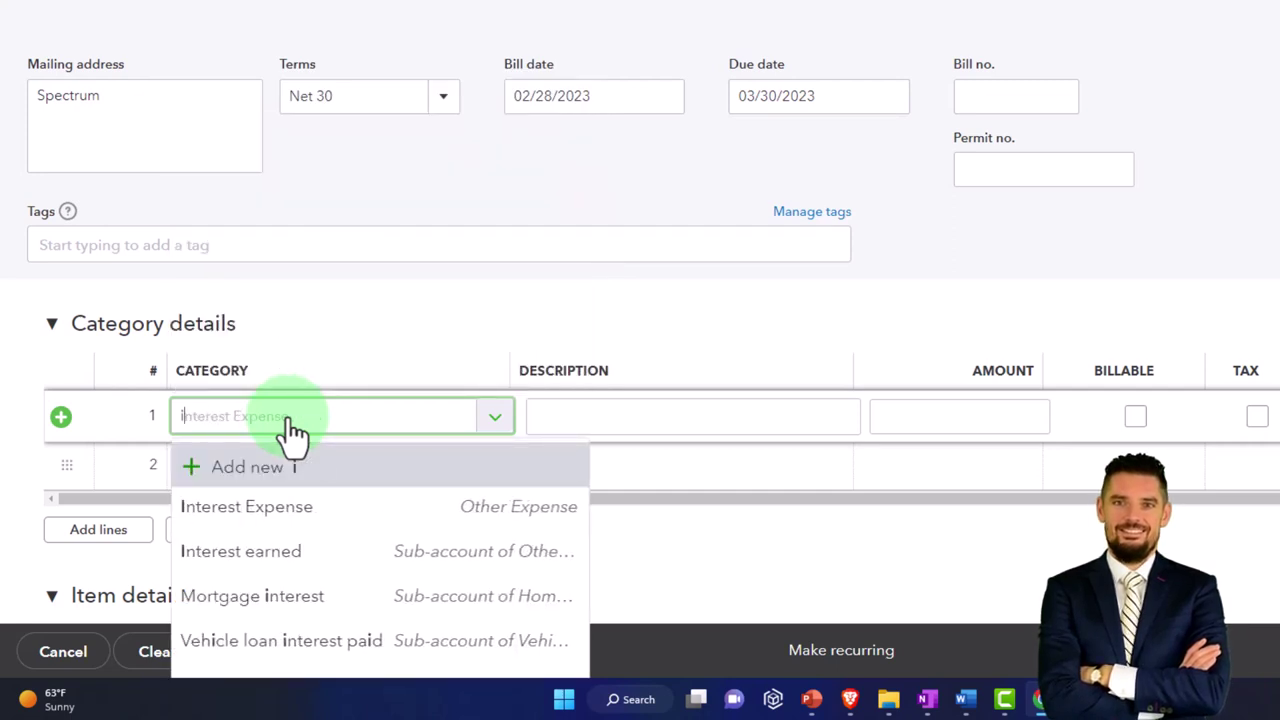
key("BackSpace")
type("C")
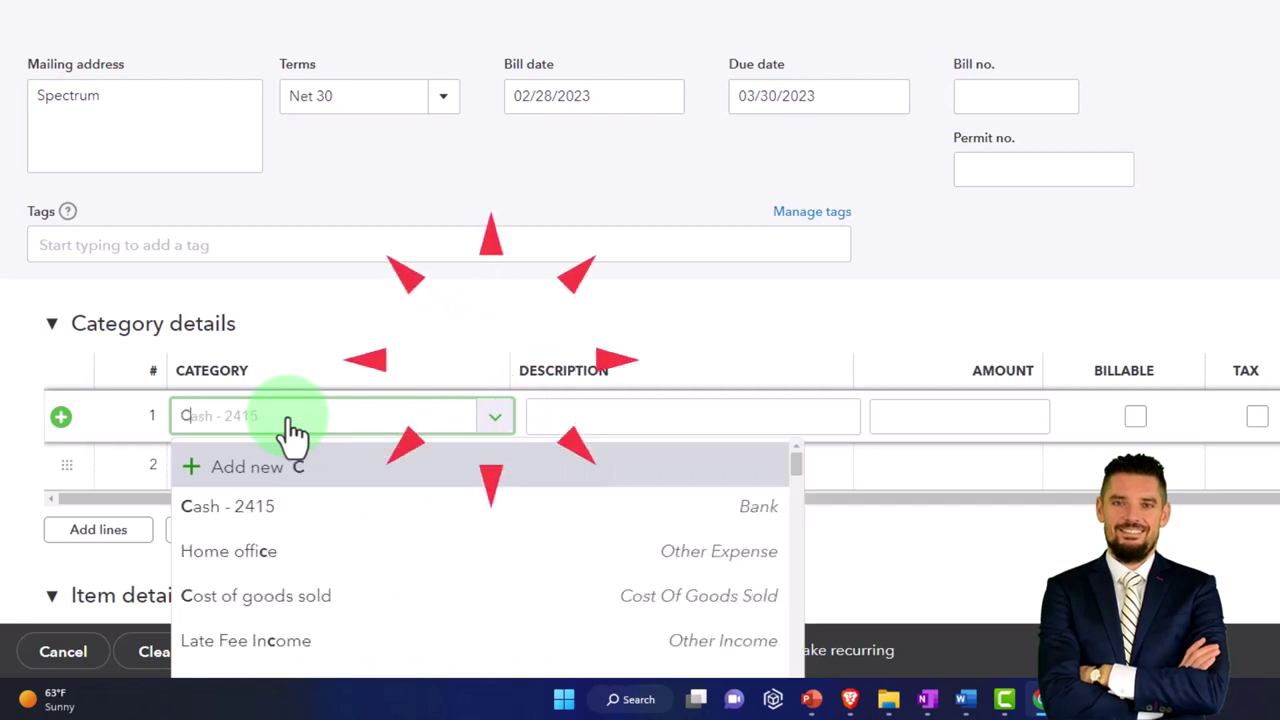
key("BackSpace")
type("Com")
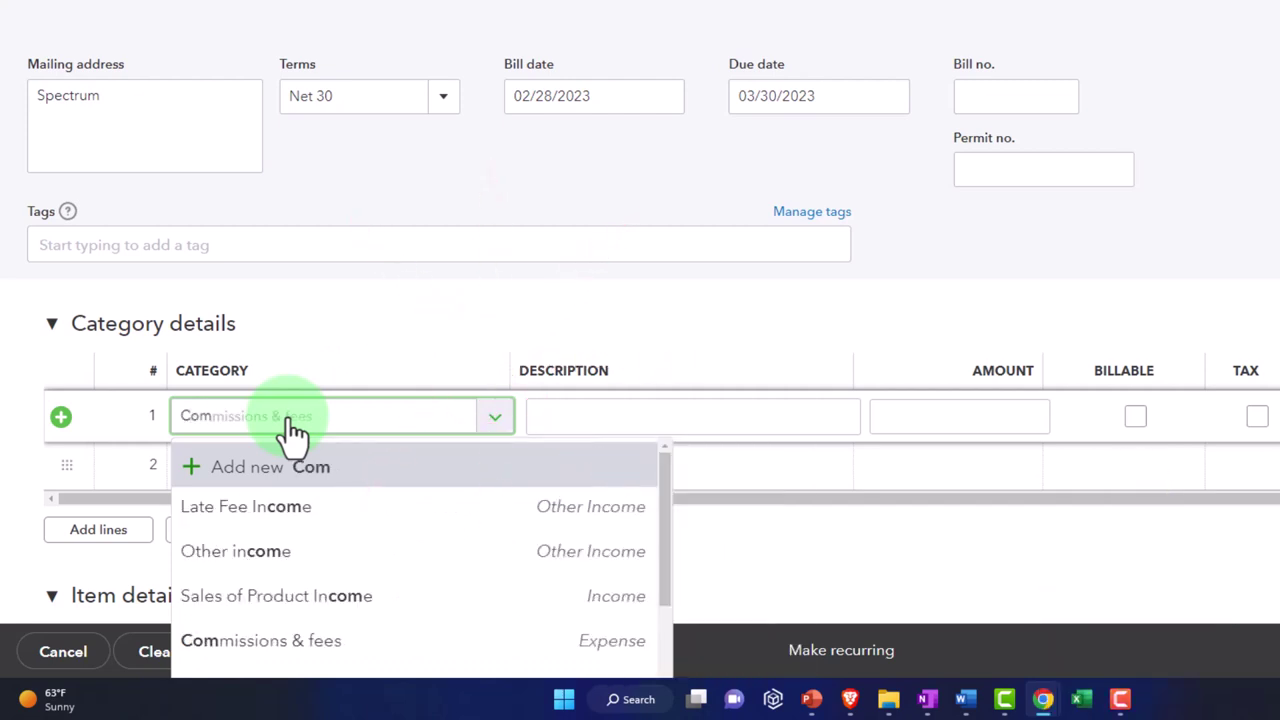
key("BackSpace")
key("BackSpace")
key("BackSpace")
type("Uti")
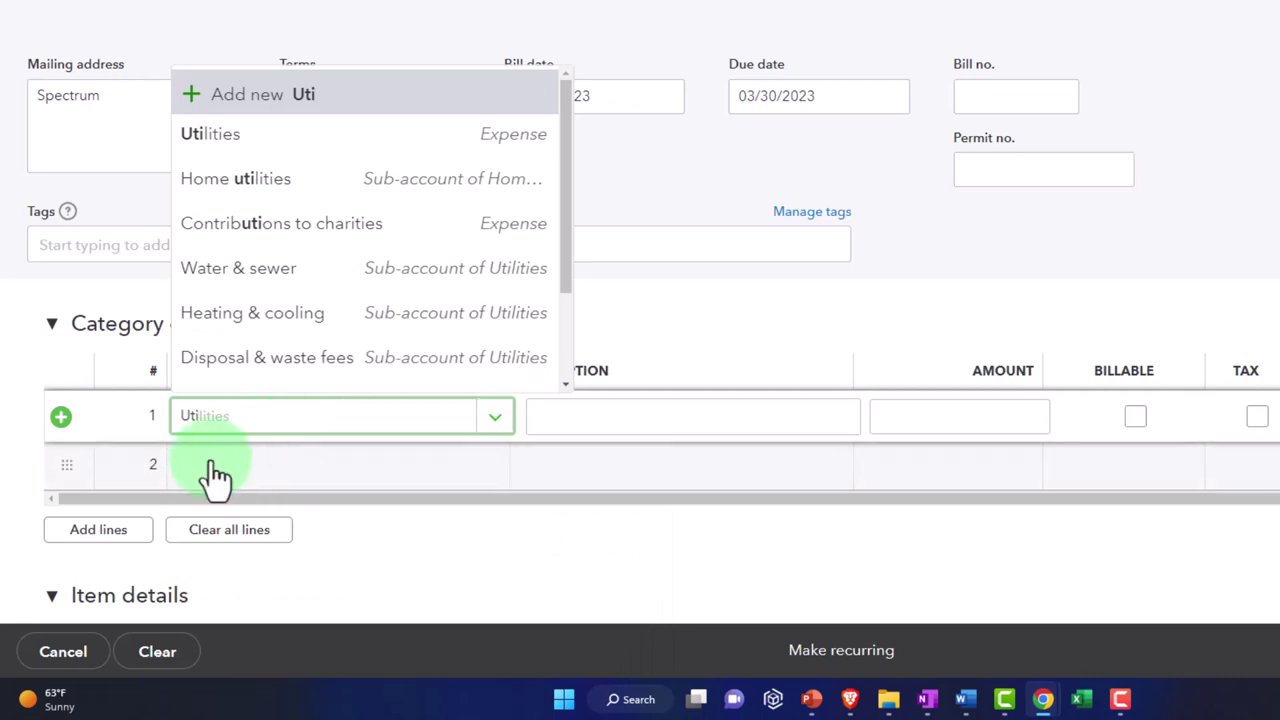
left_click(285, 438)
left_click(270, 433)
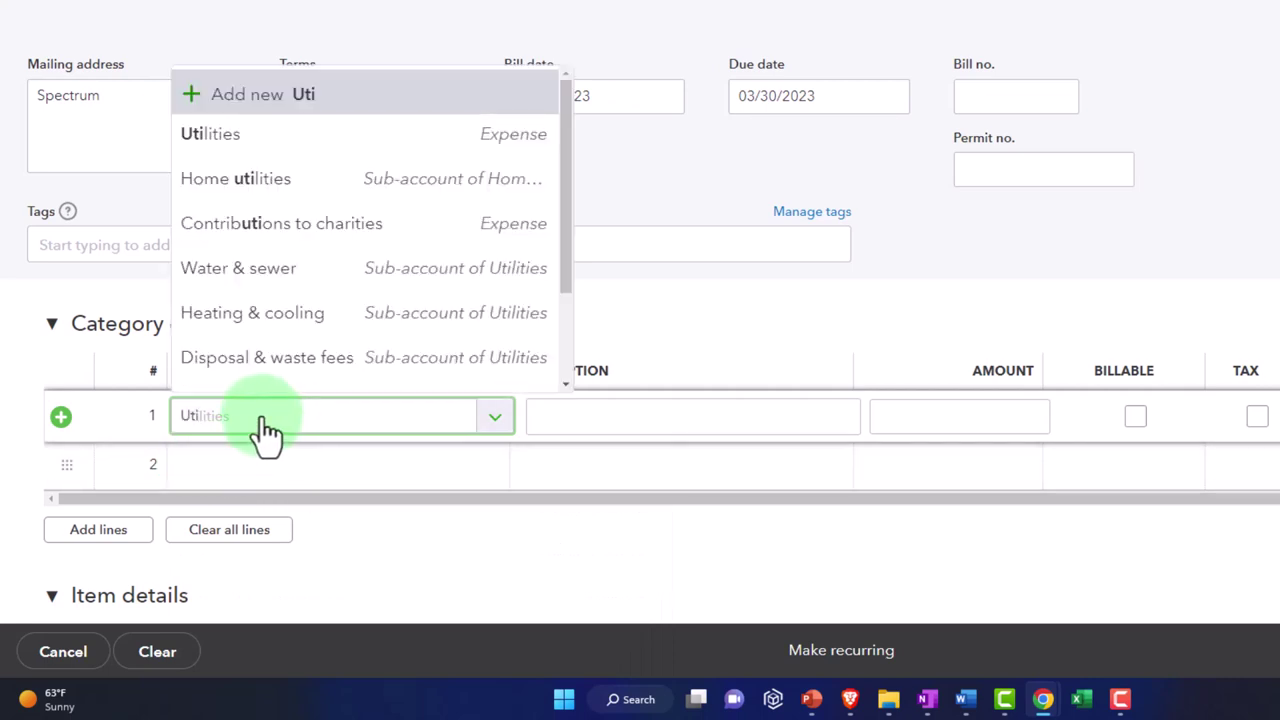
key("BackSpace")
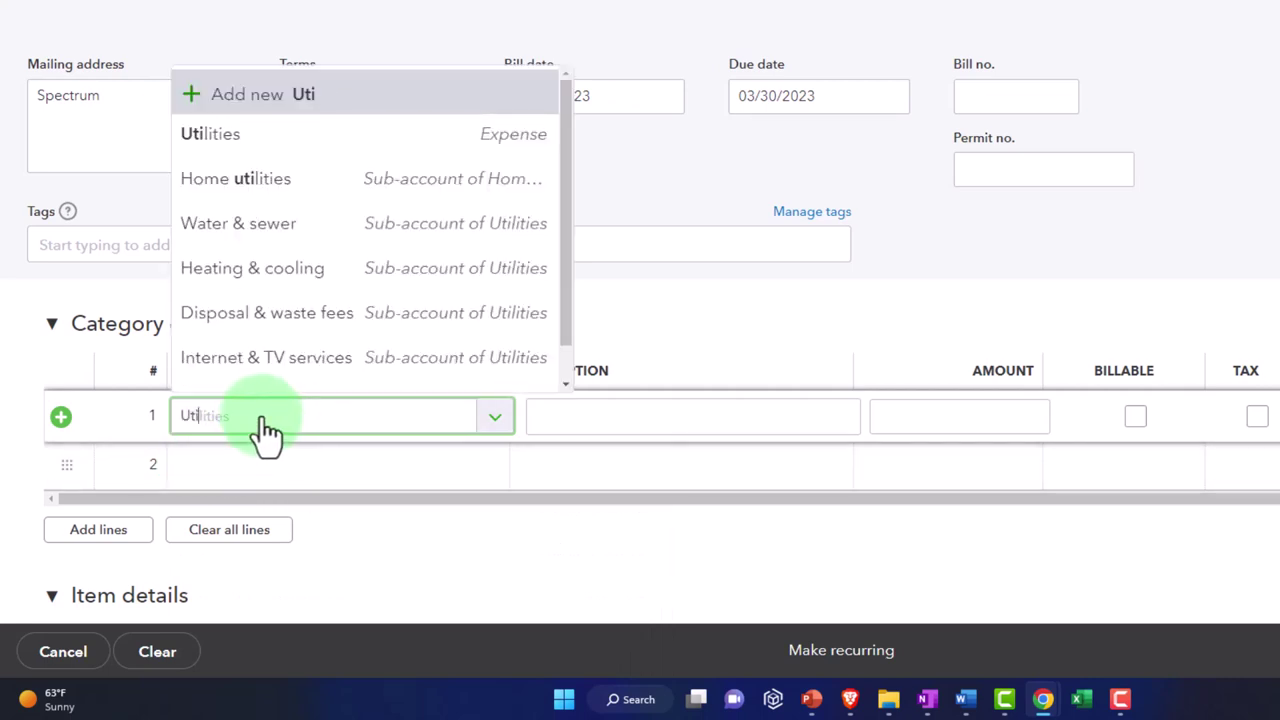
key("BackSpace")
key("BackSpace")
key("BackSpace")
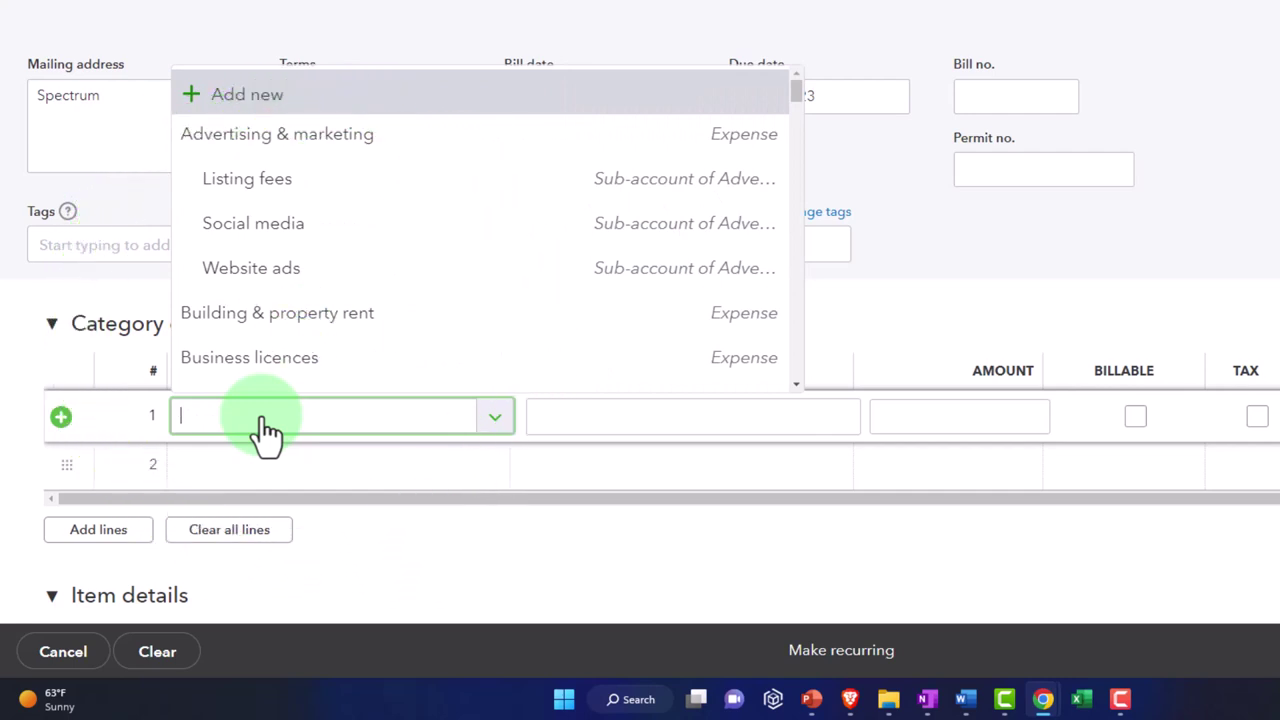
Find the internet account by searching for "inter" and set the first line's category to Utilities:Internet & TV services
type("inter")
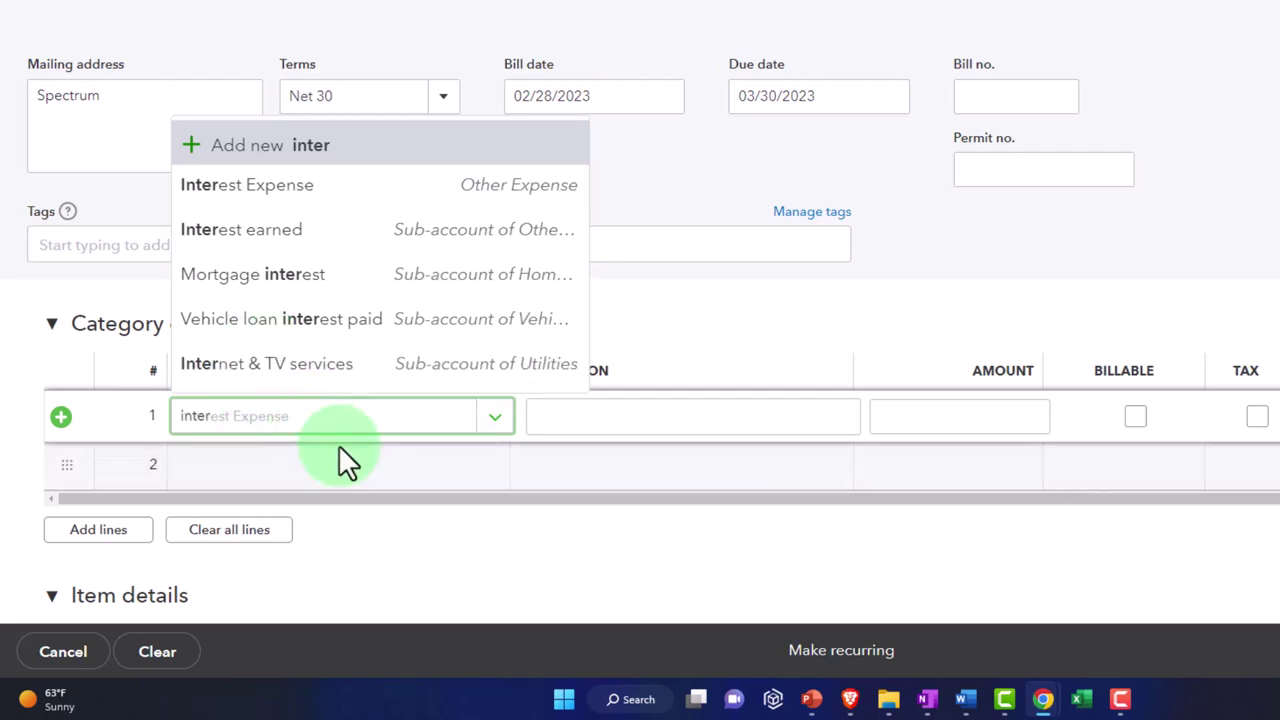
left_click(296, 385)
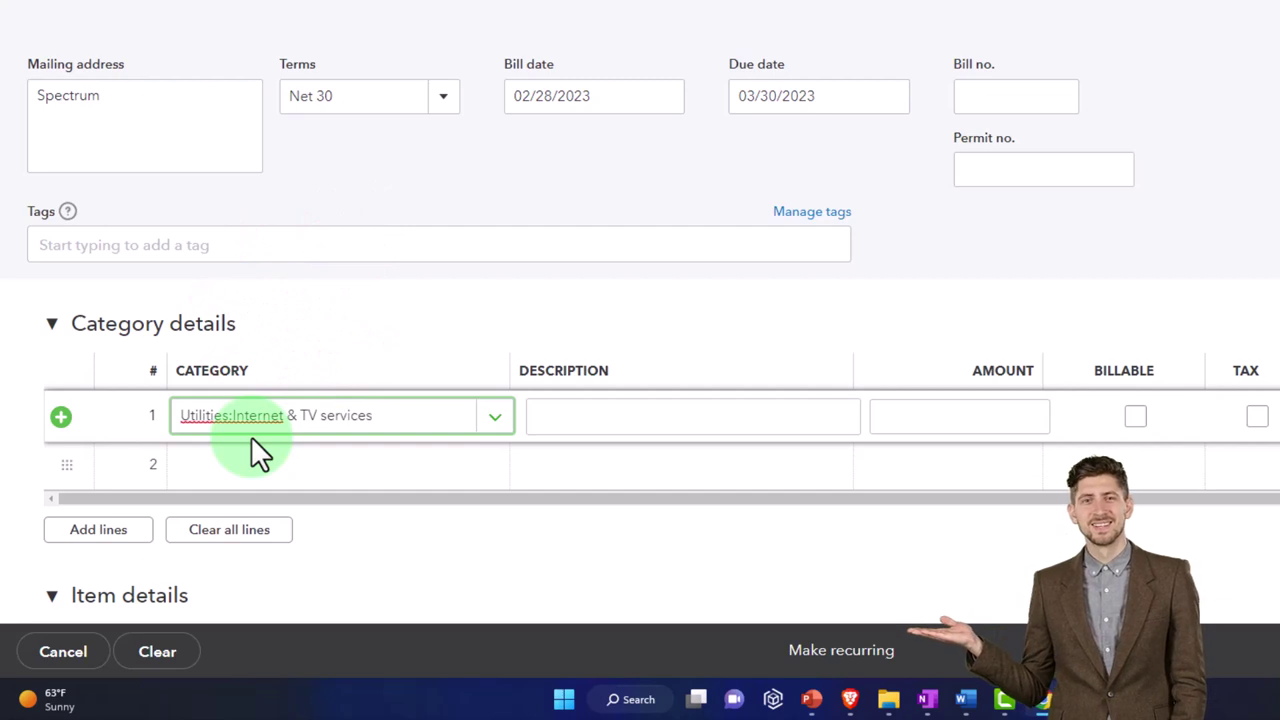
key("Tab")
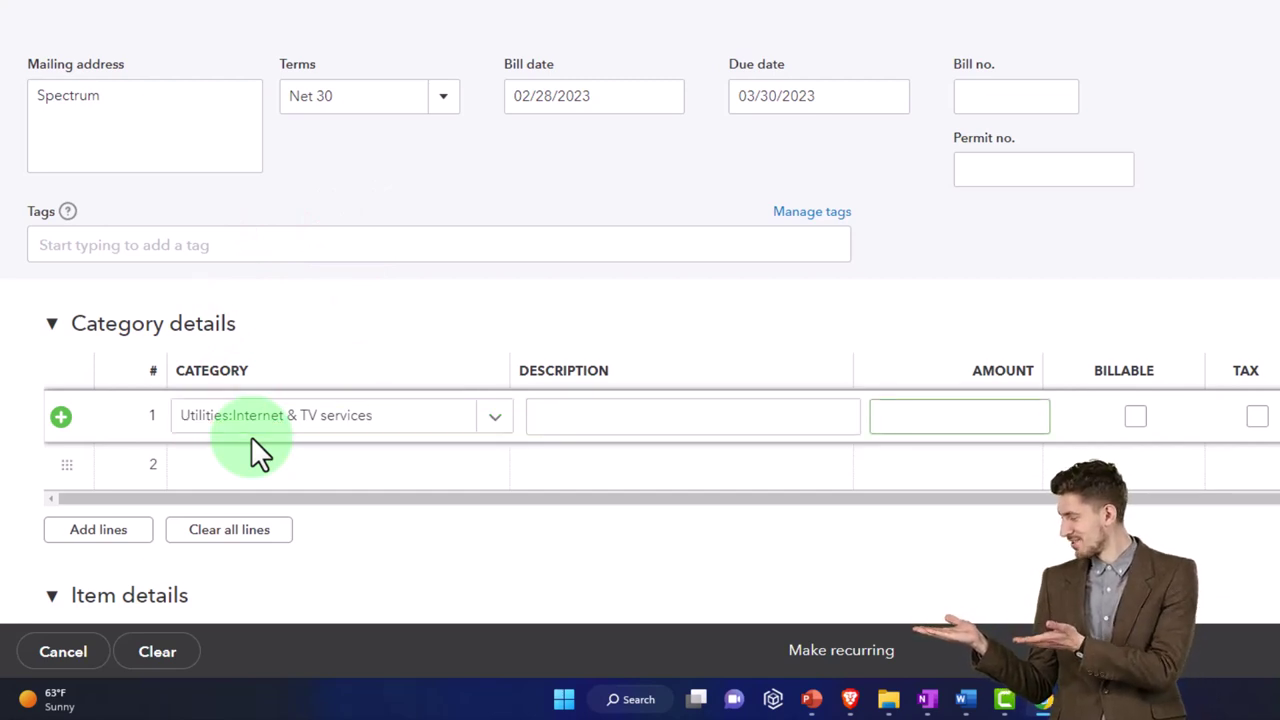
Enter an amount of 180.00 for the Internet & TV services line, and save and close the Spectrum bill
left_click(950, 416)
type("180")
key("Tab")
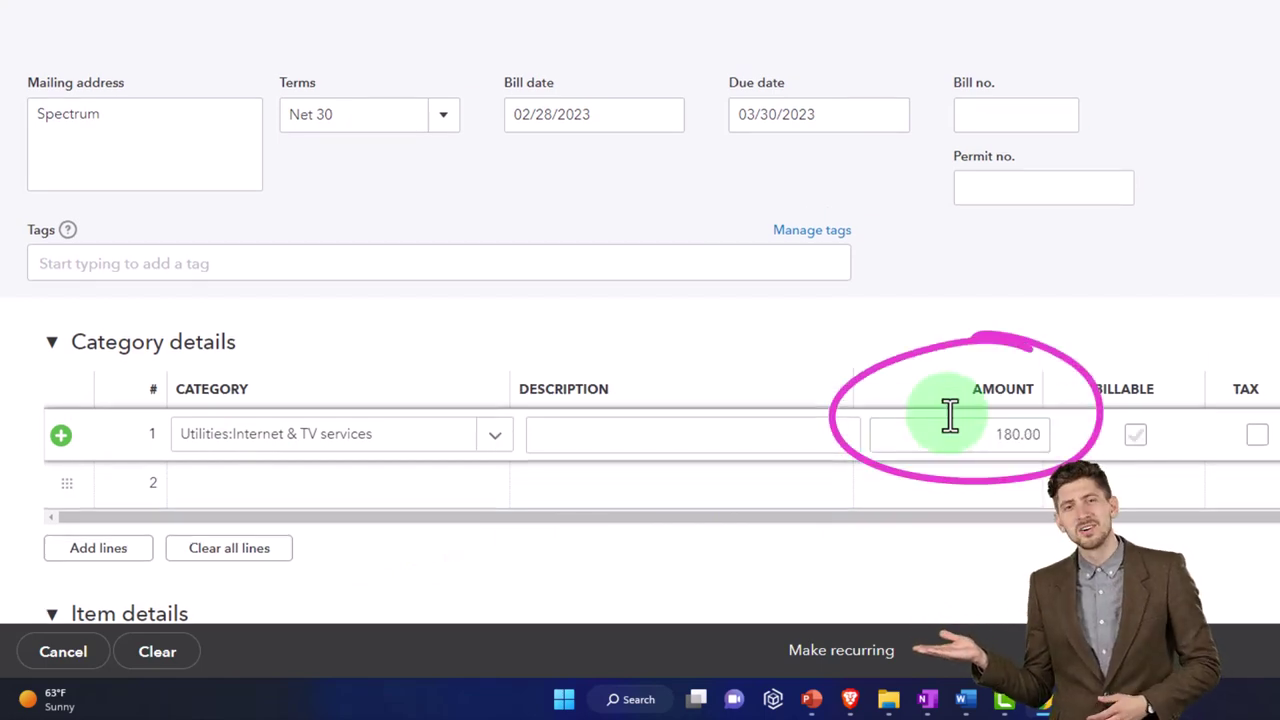
key("Tab")
scroll(951, 362, "down", 3)
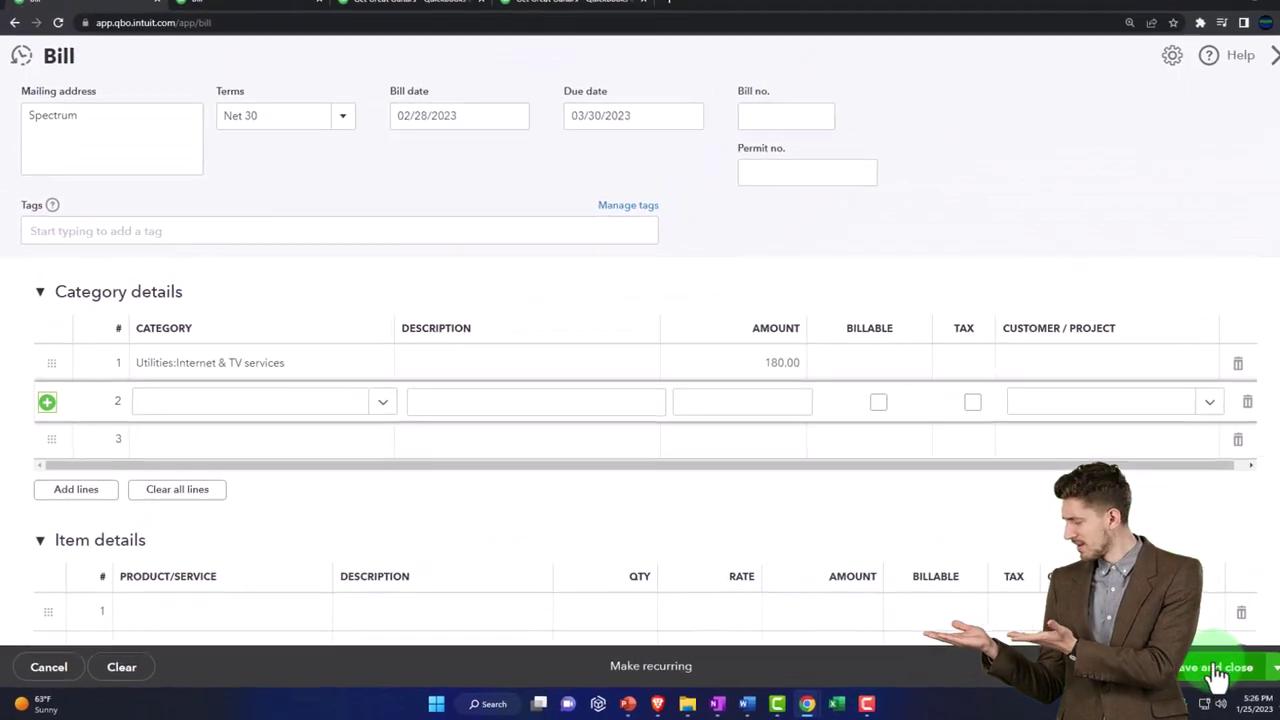
left_click(1221, 668)
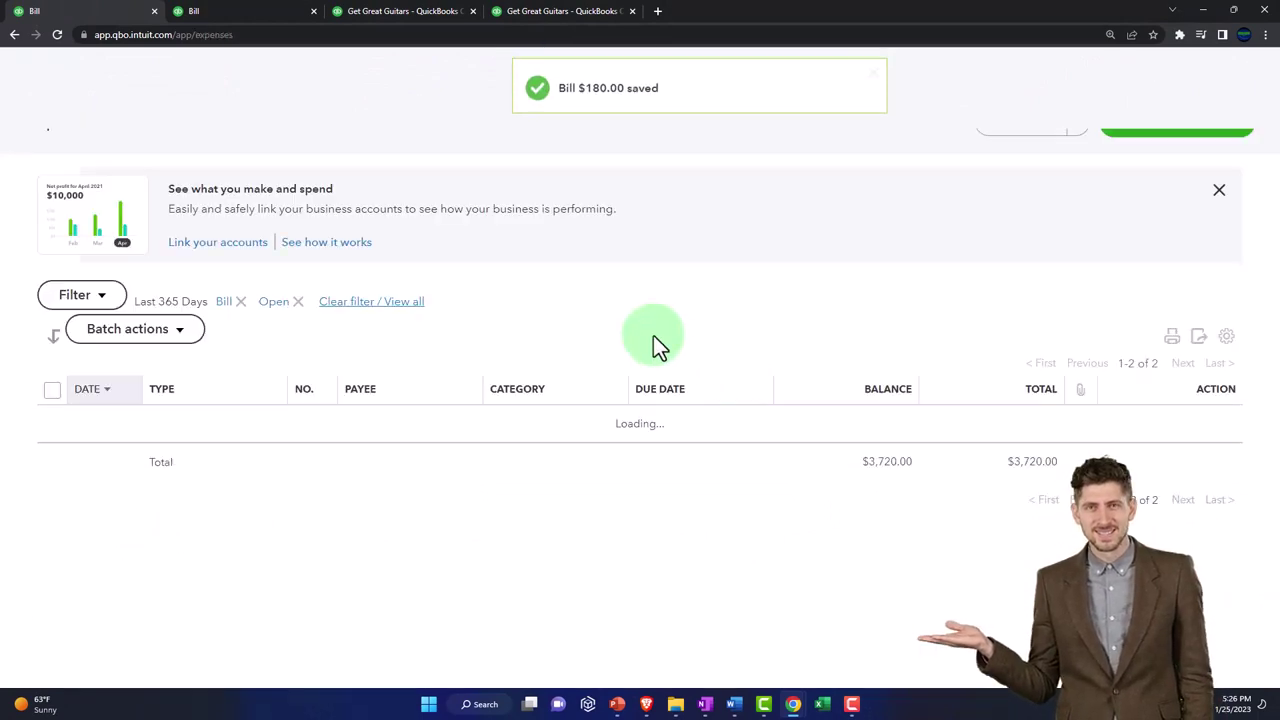
Open the chart of accounts for Get Great Guitars and collapse the navigation to widen the list
left_click(28, 76)
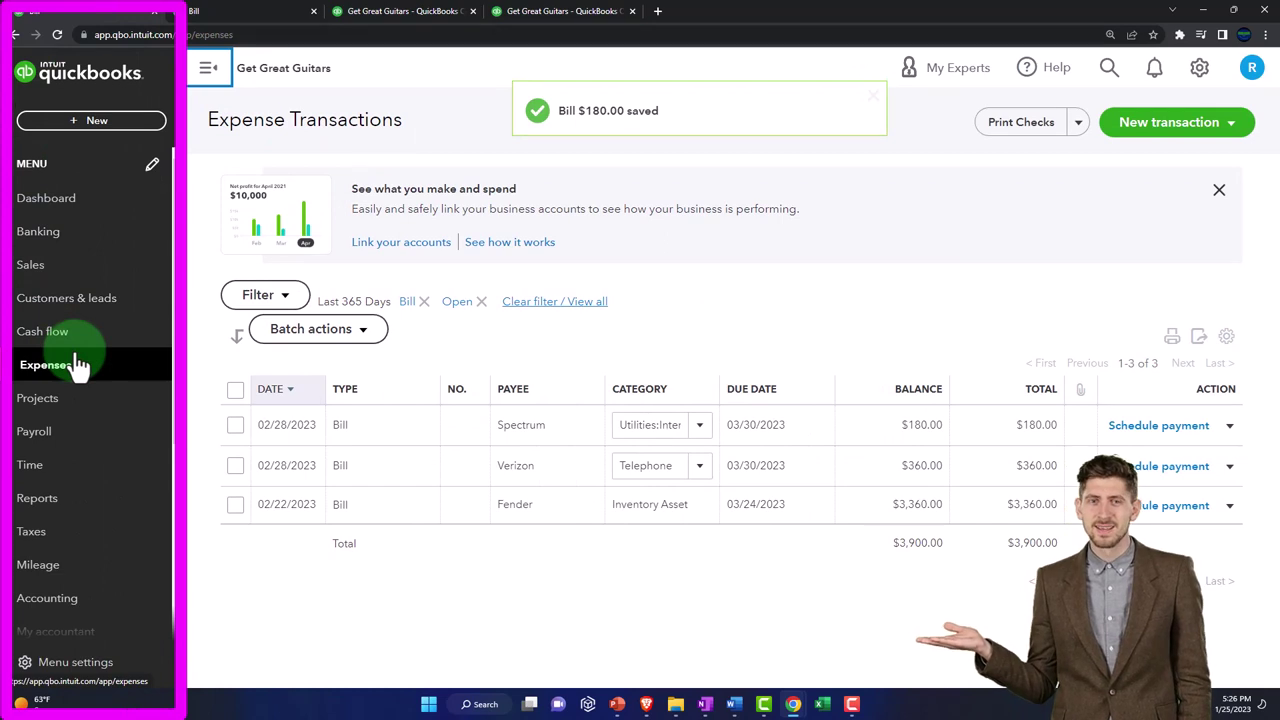
scroll(80, 366, "down", 2)
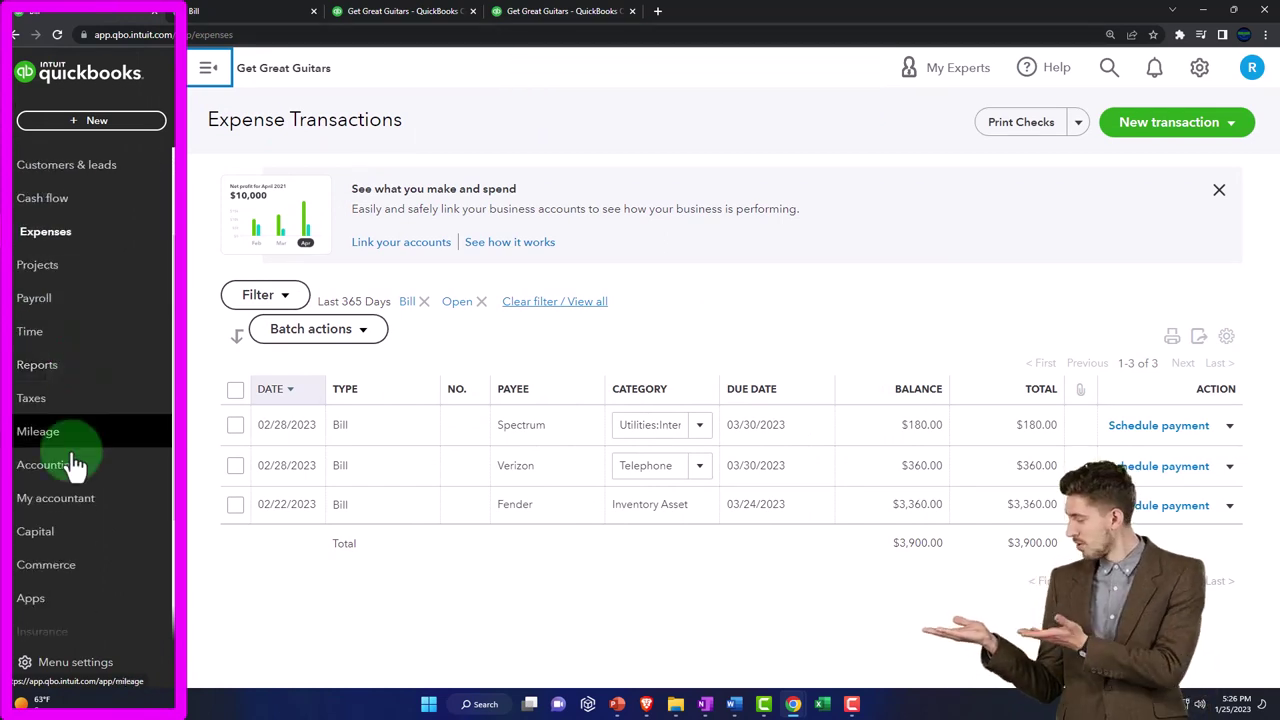
left_click(58, 472)
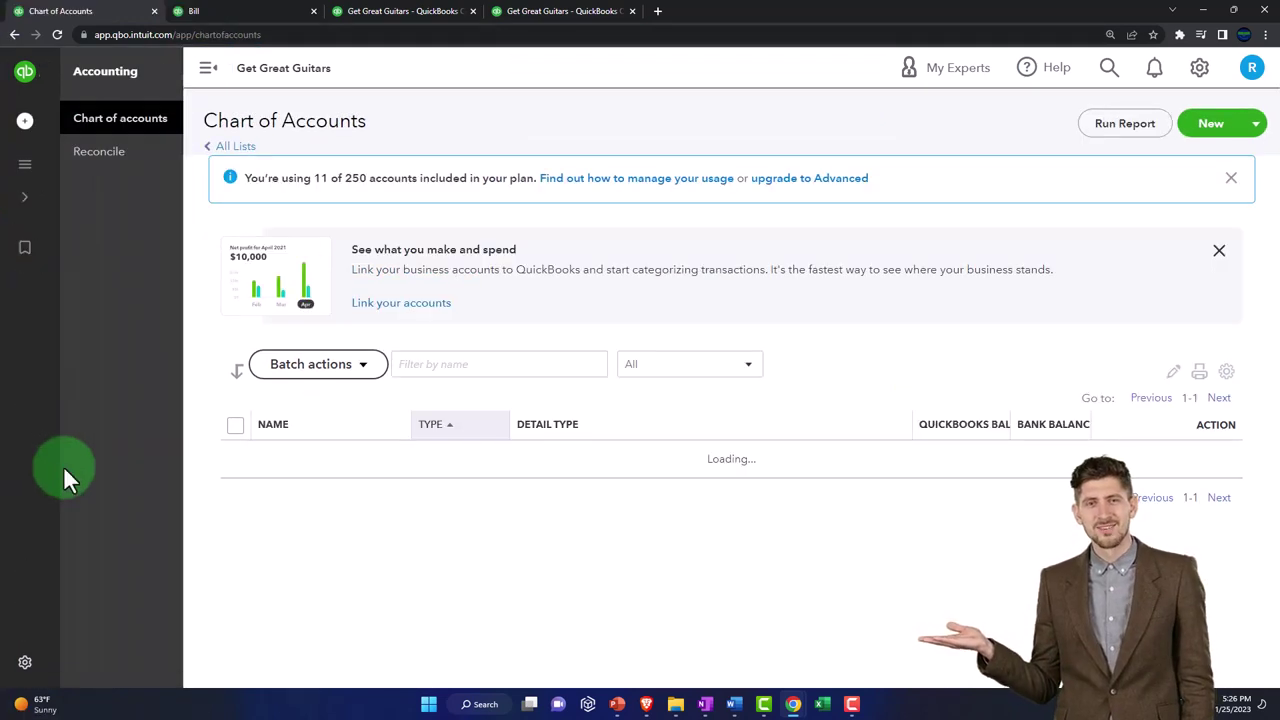
left_click(90, 124)
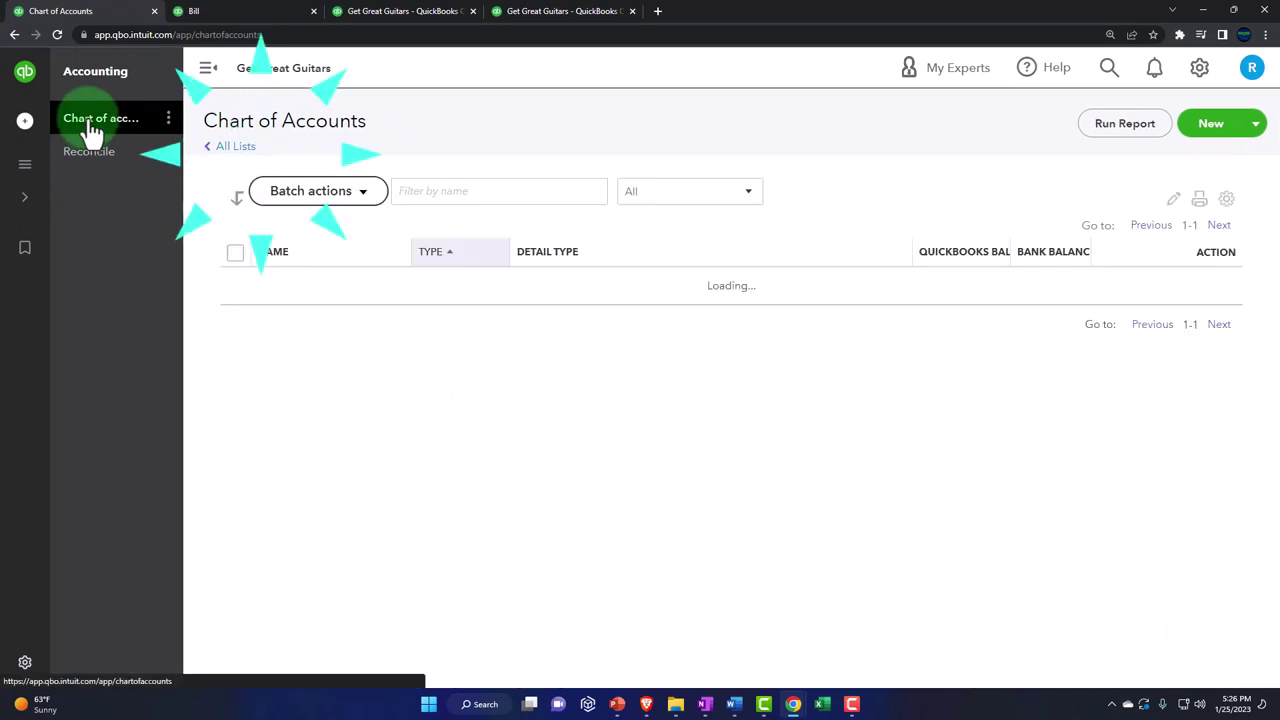
left_click(208, 70)
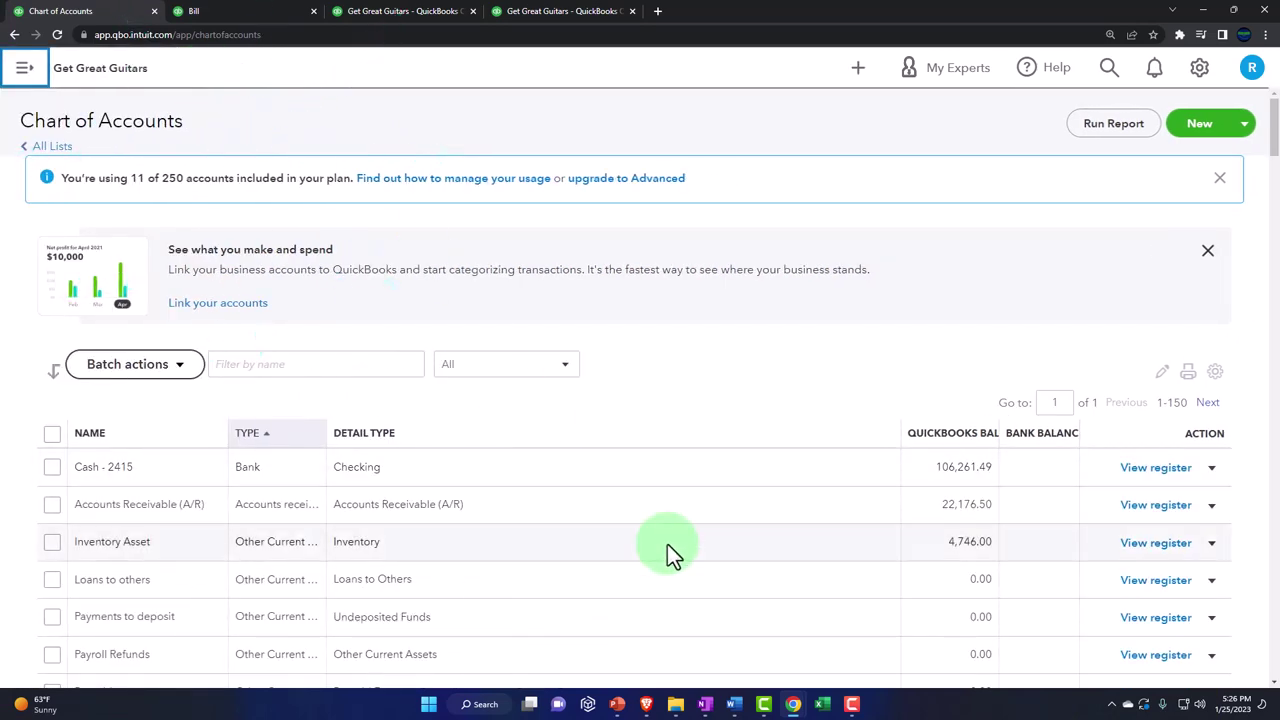
Switch to the Sample Company window, check where Chart of accounts is found under Bookkeeping, and return to Get Great Guitars
mouse_move(799, 702)
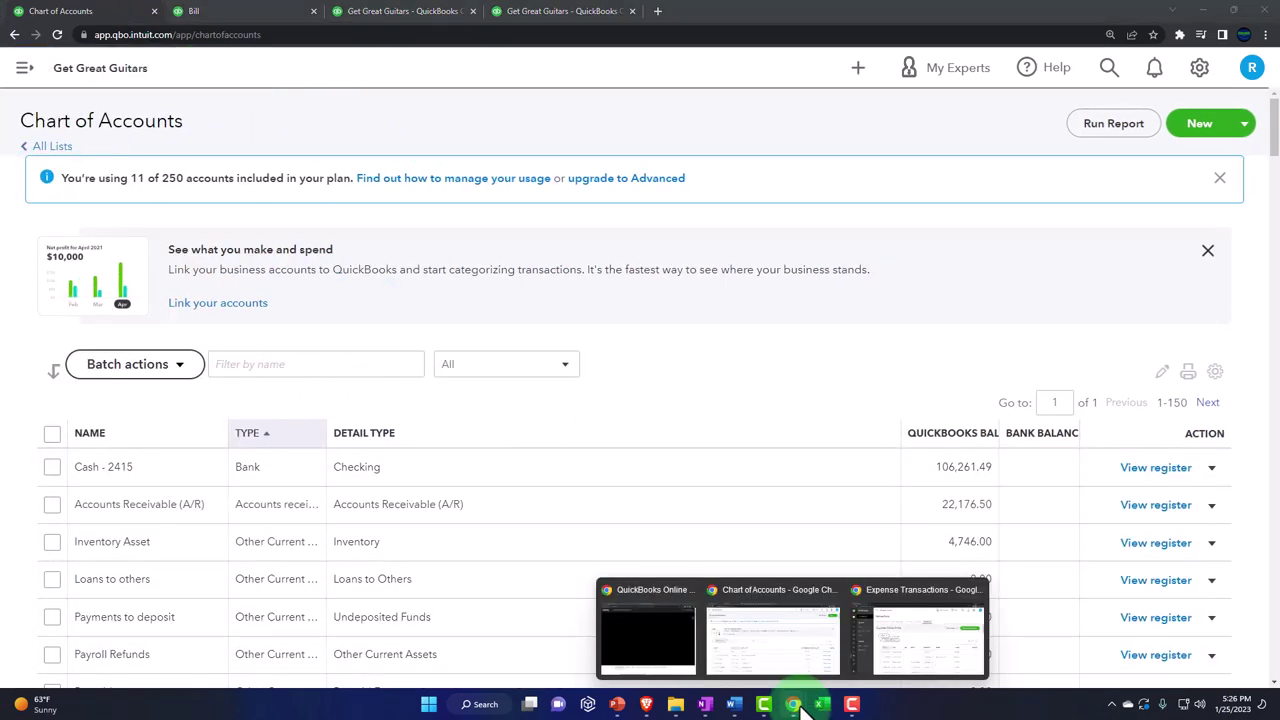
left_click(905, 632)
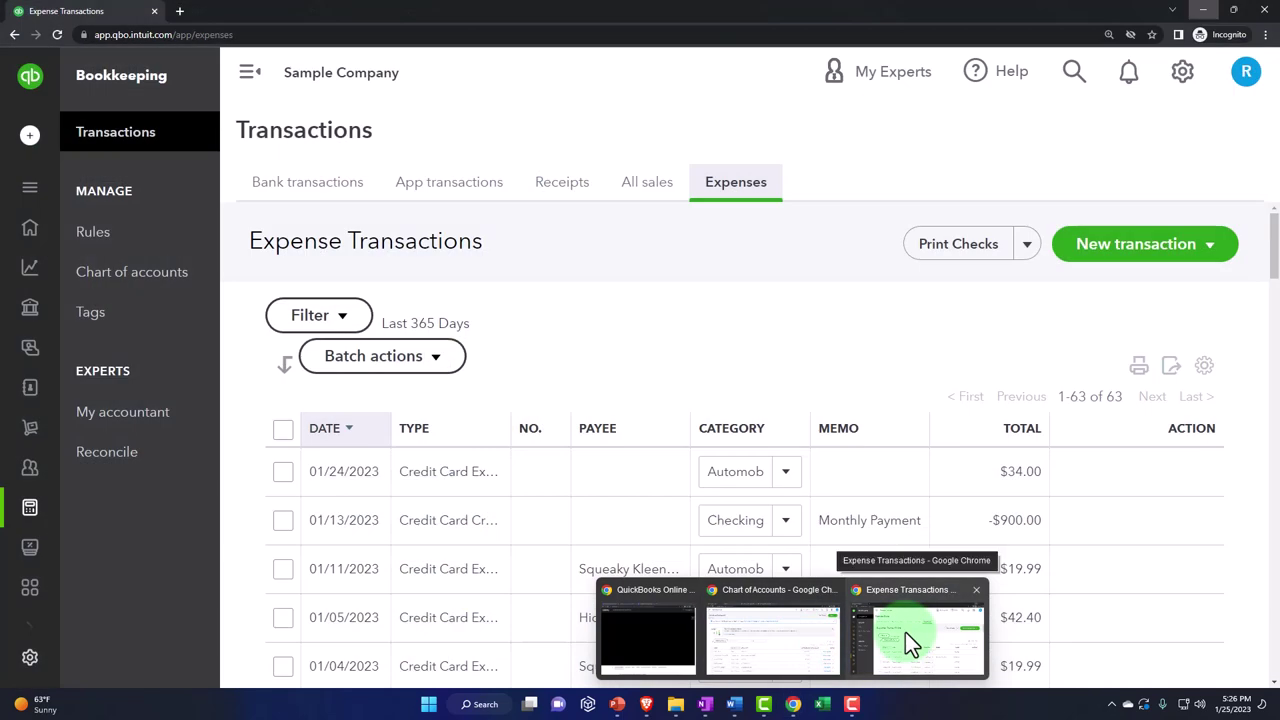
mouse_move(33, 345)
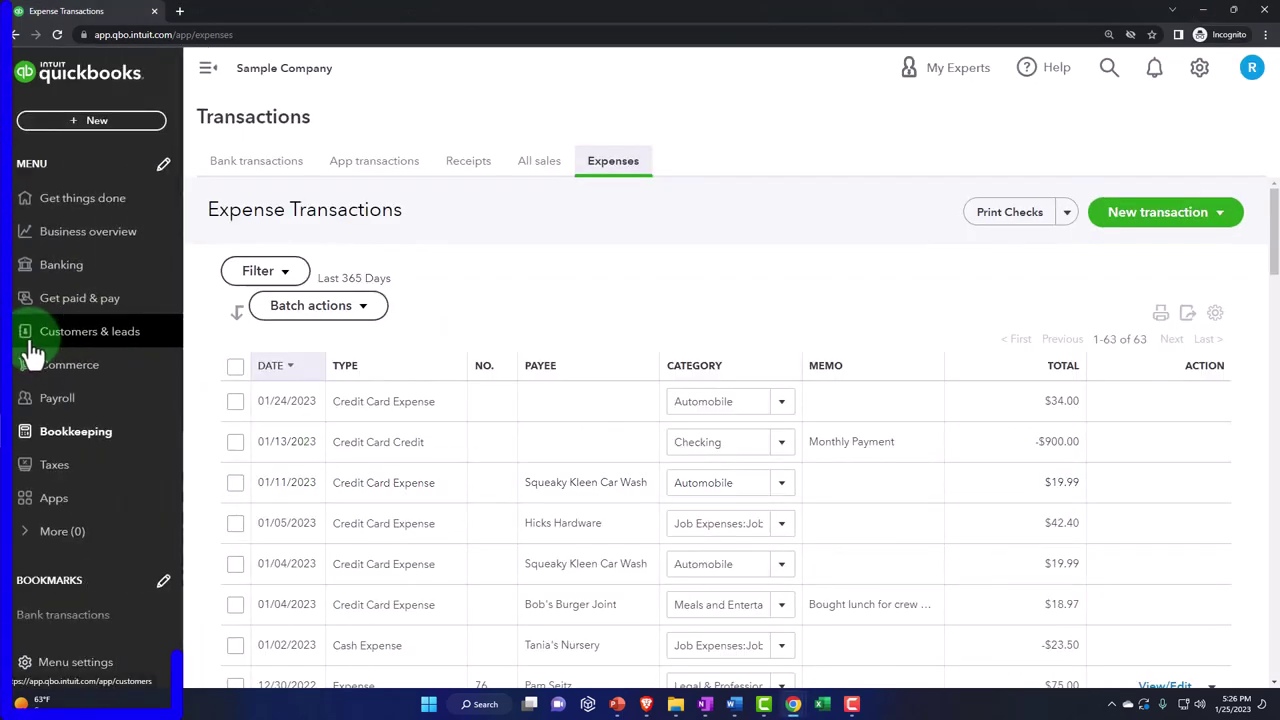
left_click(53, 440)
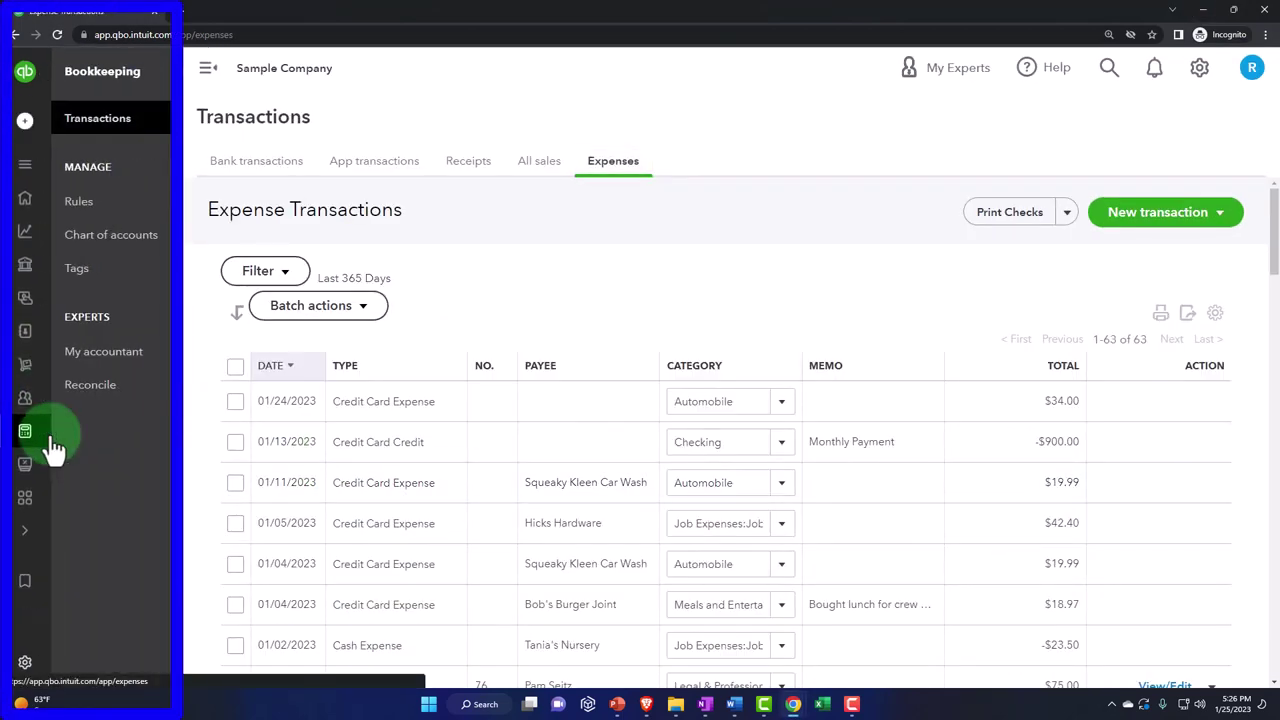
left_click(110, 240)
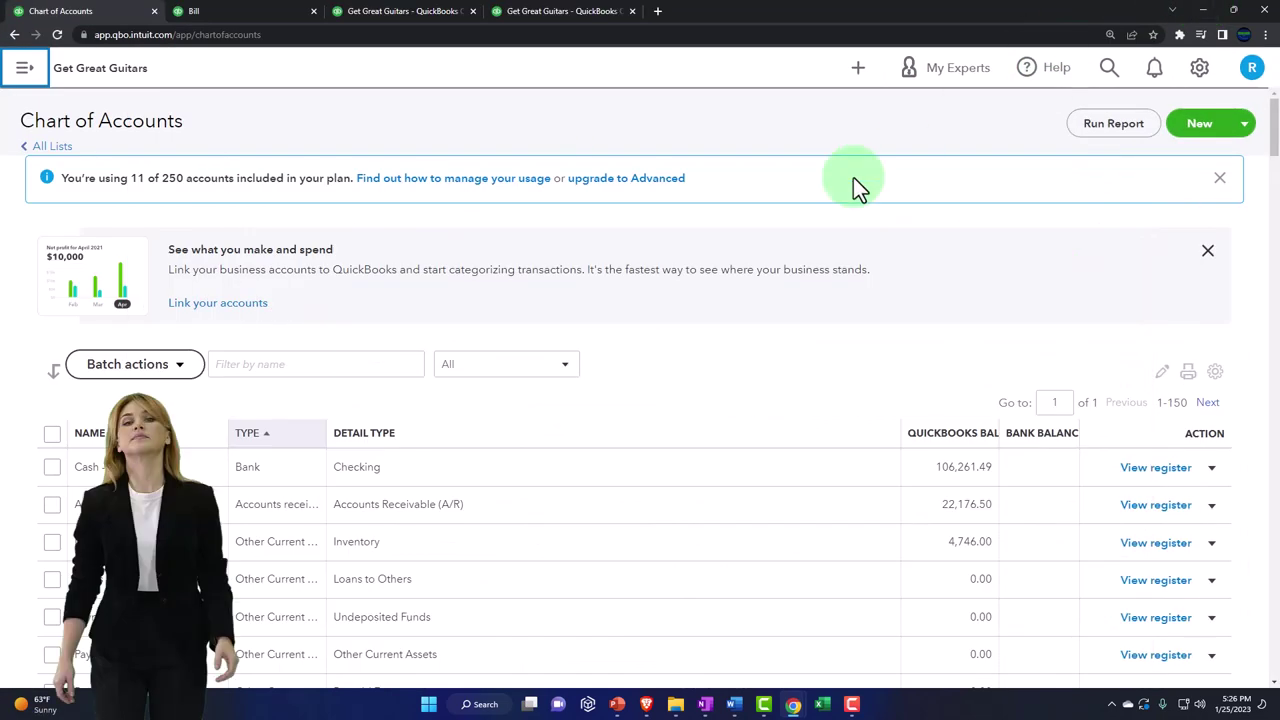
Find the Internet & TV services account under Utilities in the chart of accounts and open it for editing
scroll(223, 420, "down", 3)
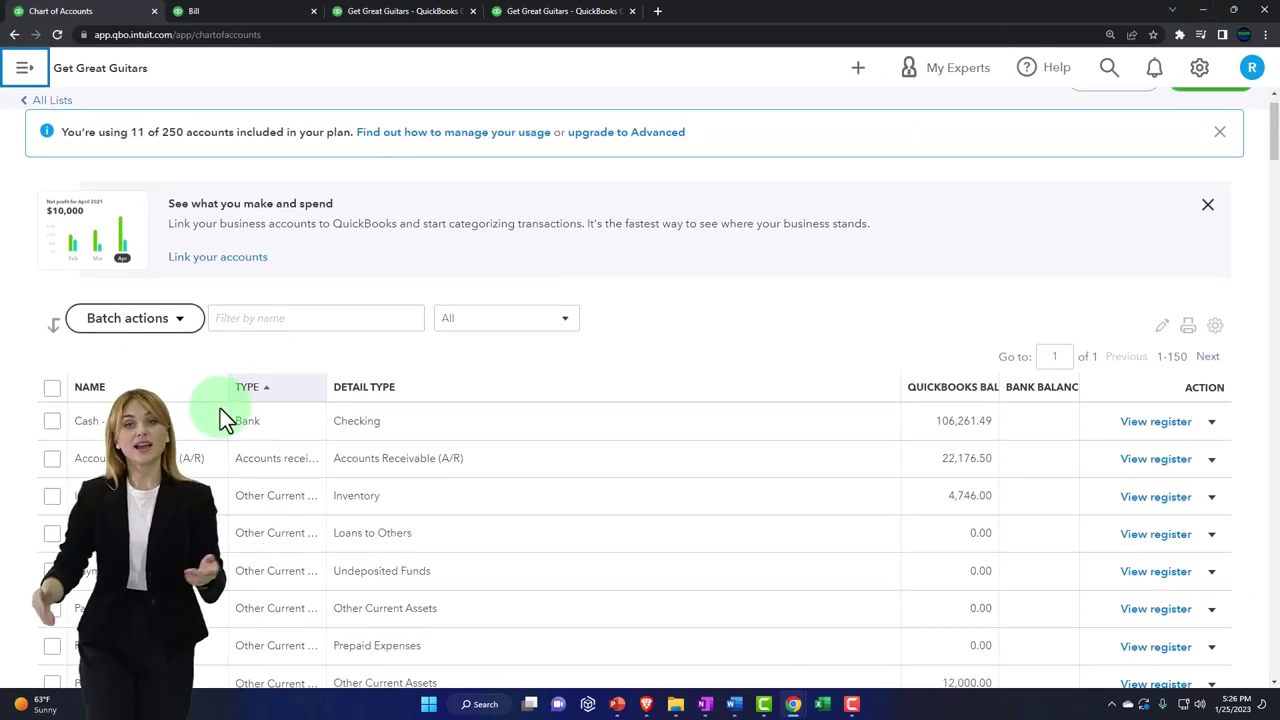
scroll(229, 521, "down", 10)
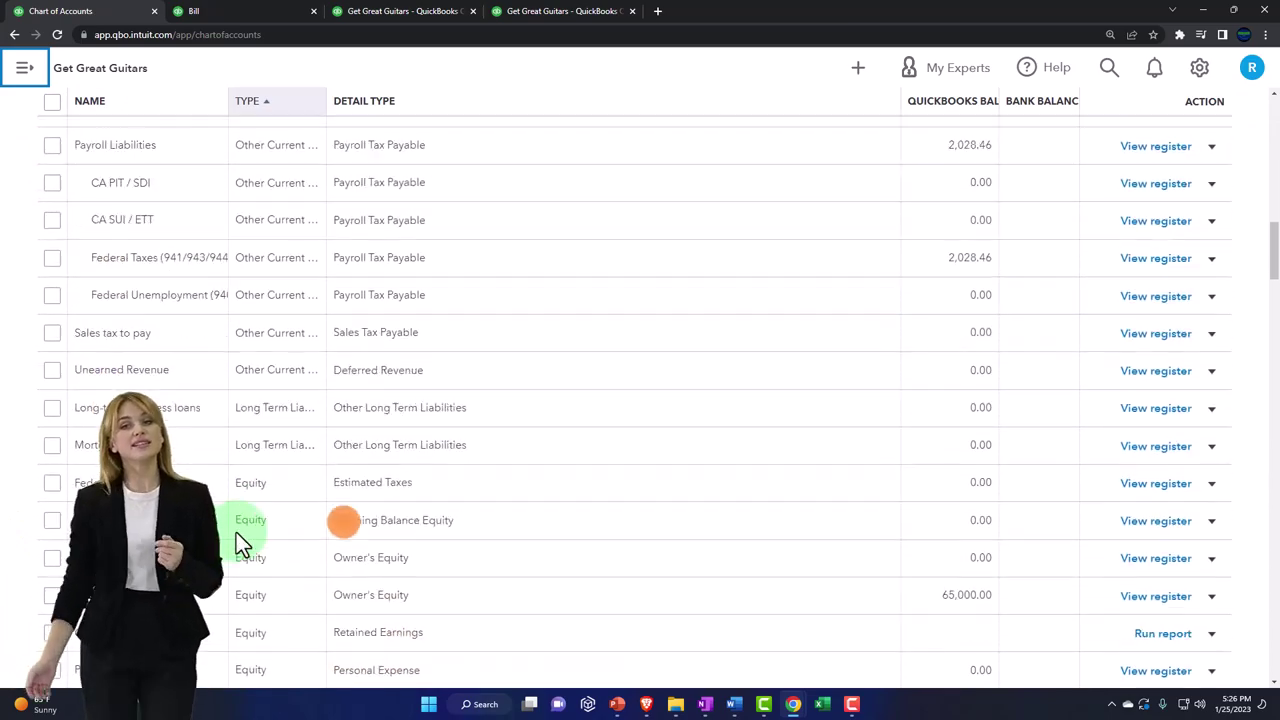
scroll(236, 532, "down", 9)
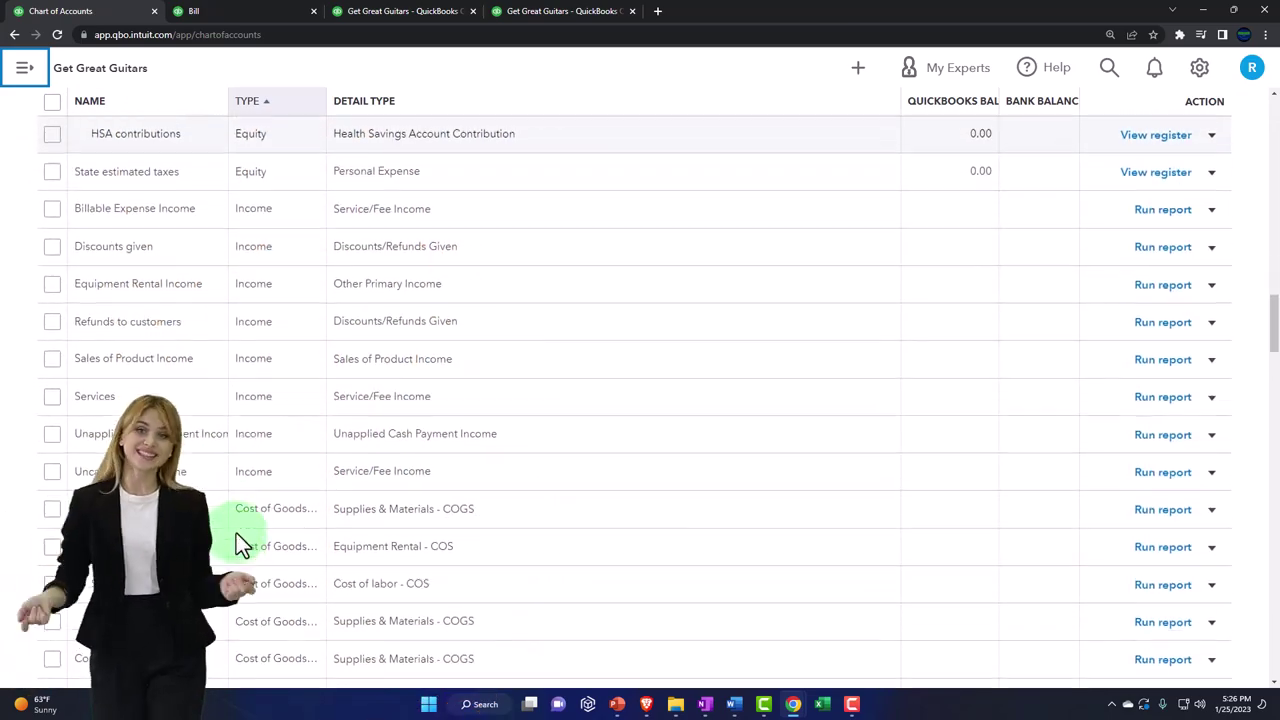
scroll(239, 535, "down", 11)
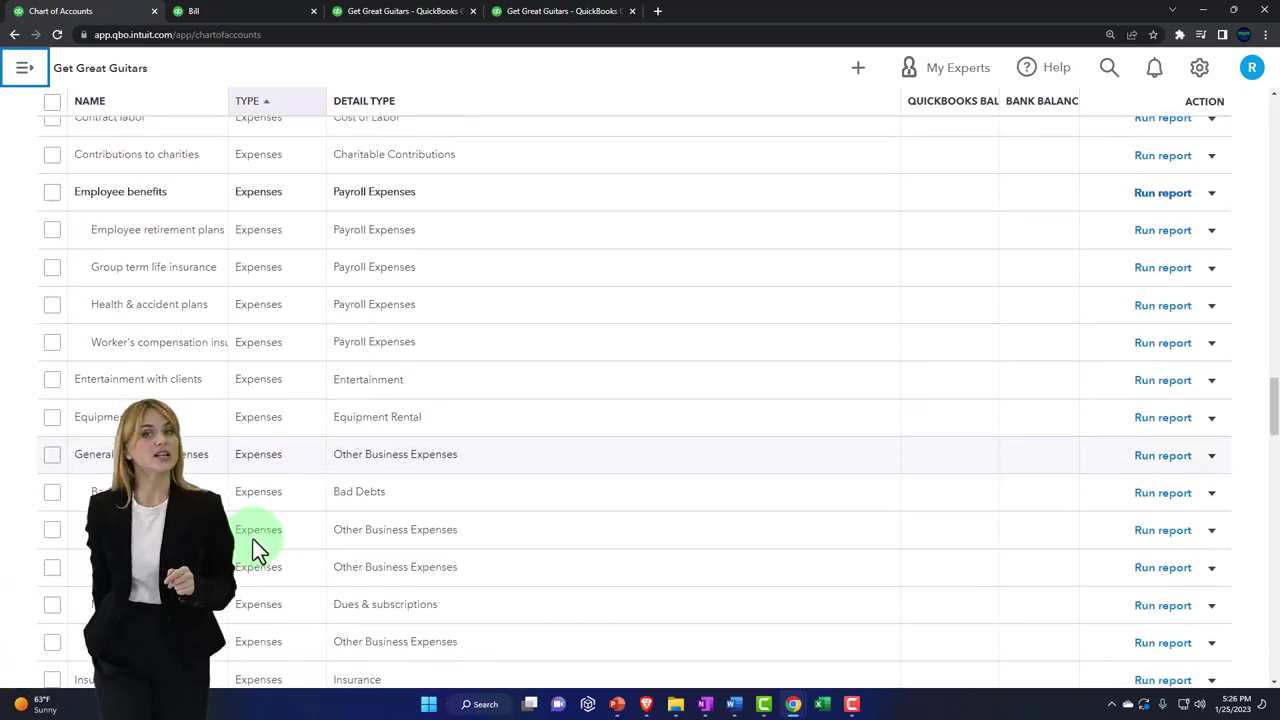
scroll(253, 539, "down", 7)
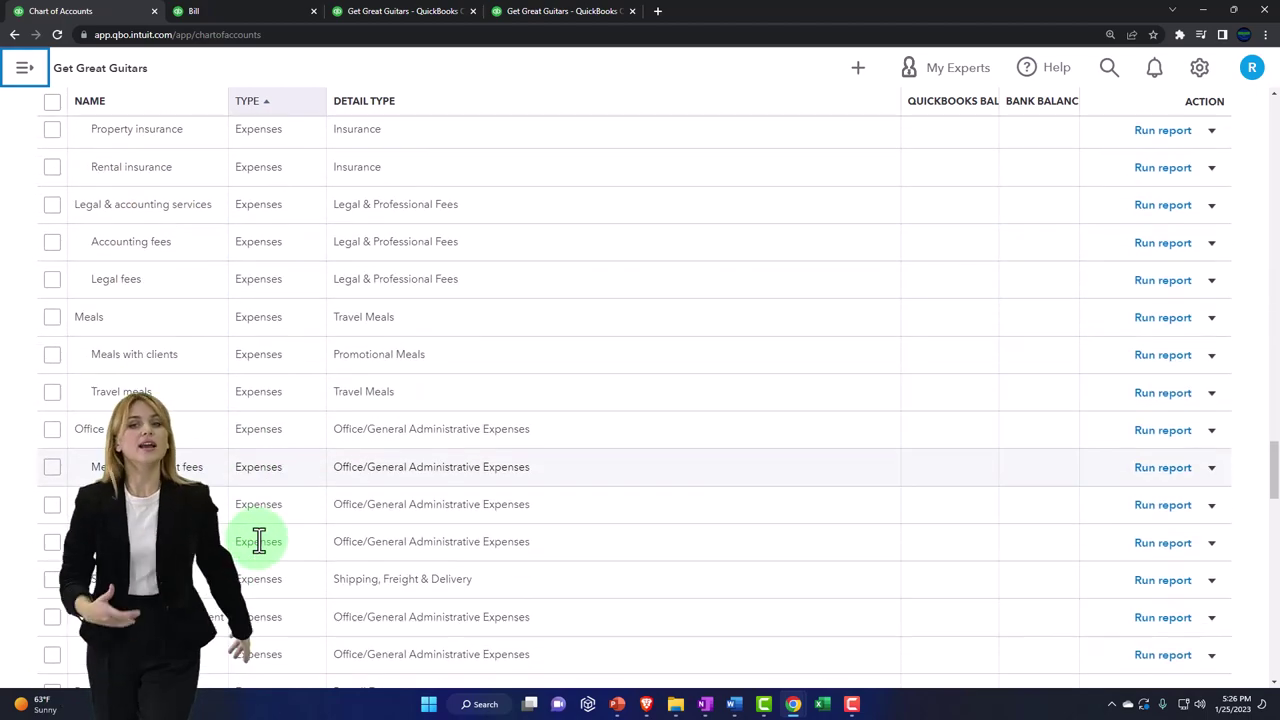
scroll(259, 541, "down", 10)
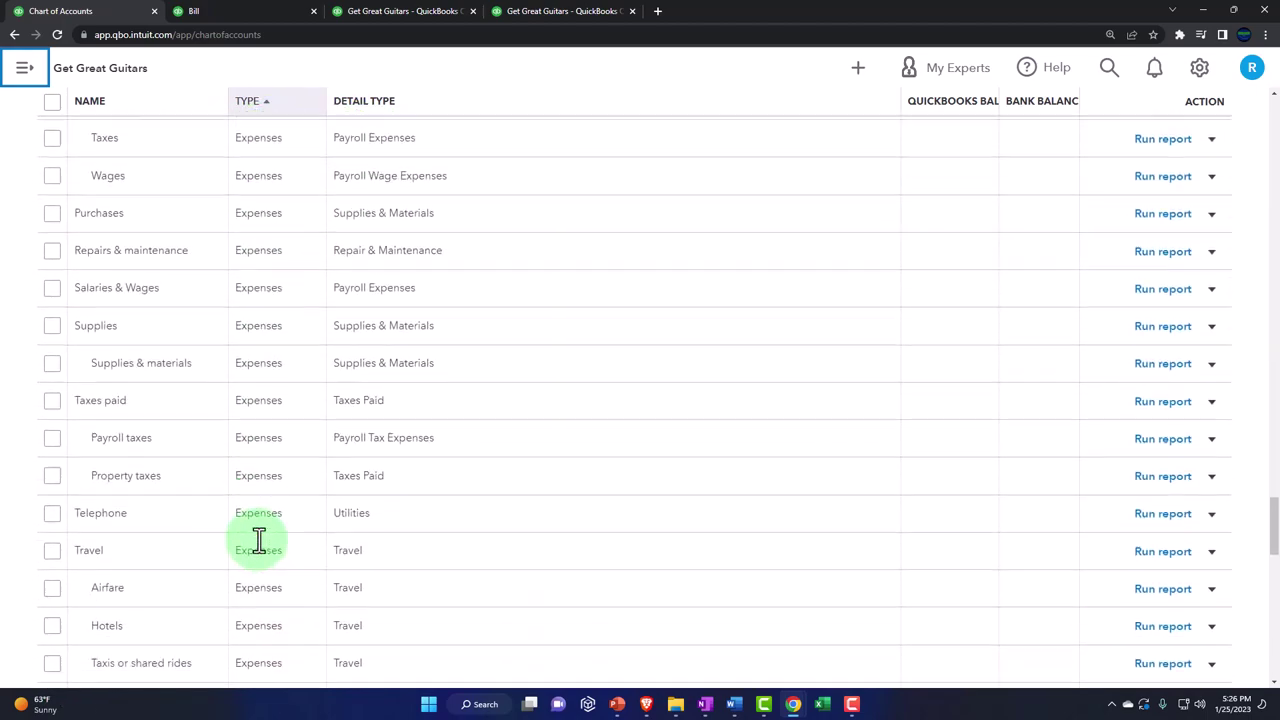
scroll(259, 540, "down", 4)
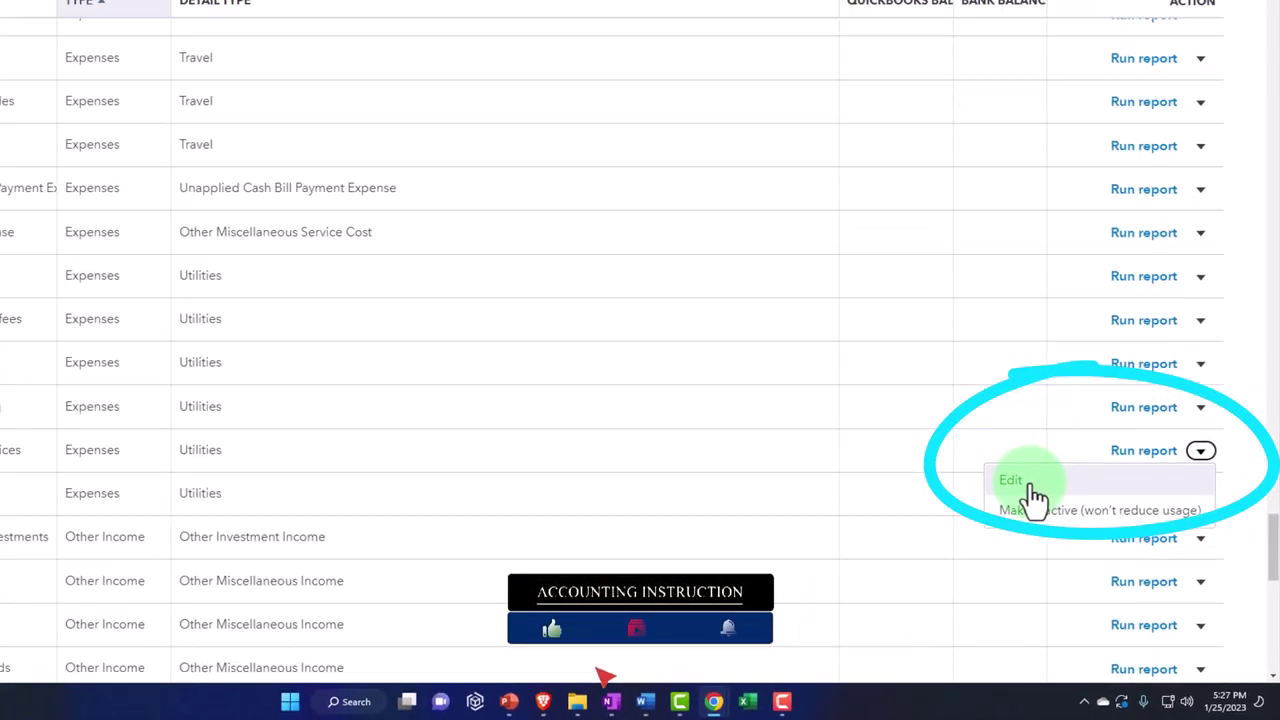
left_click(998, 458)
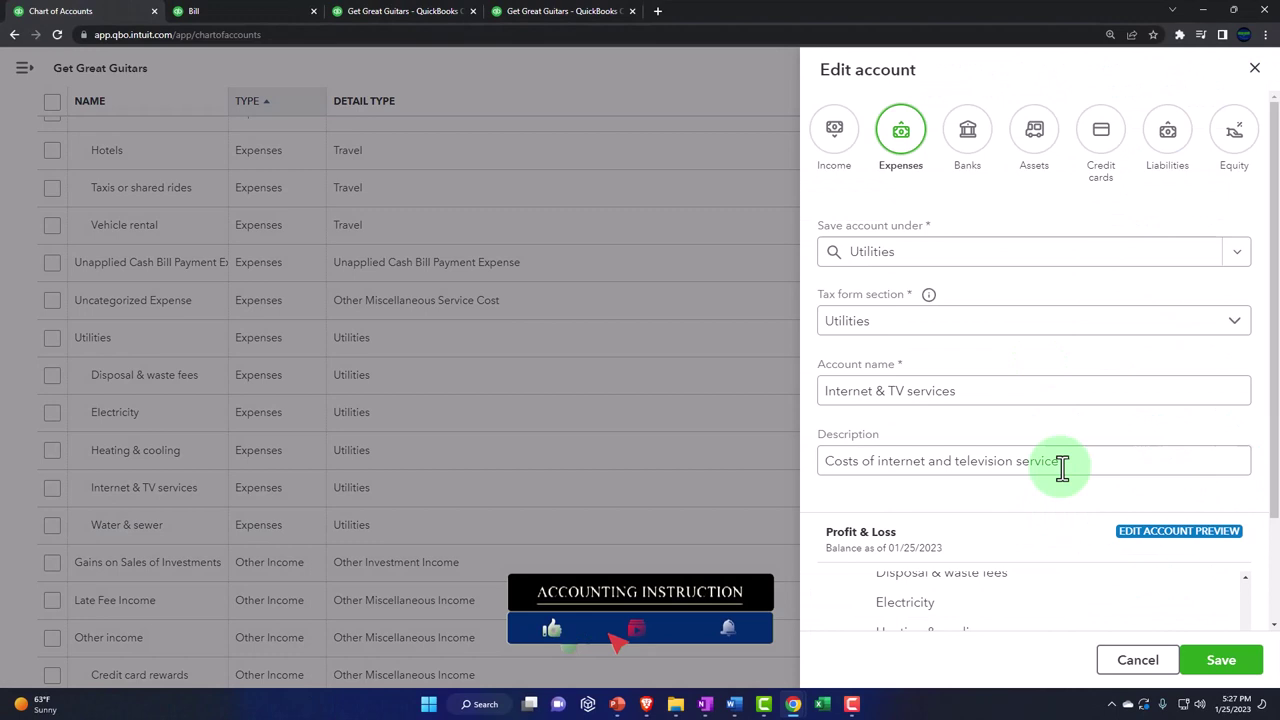
Change the parent of the Internet & TV services account so it is saved directly under Expenses
left_click(1025, 382)
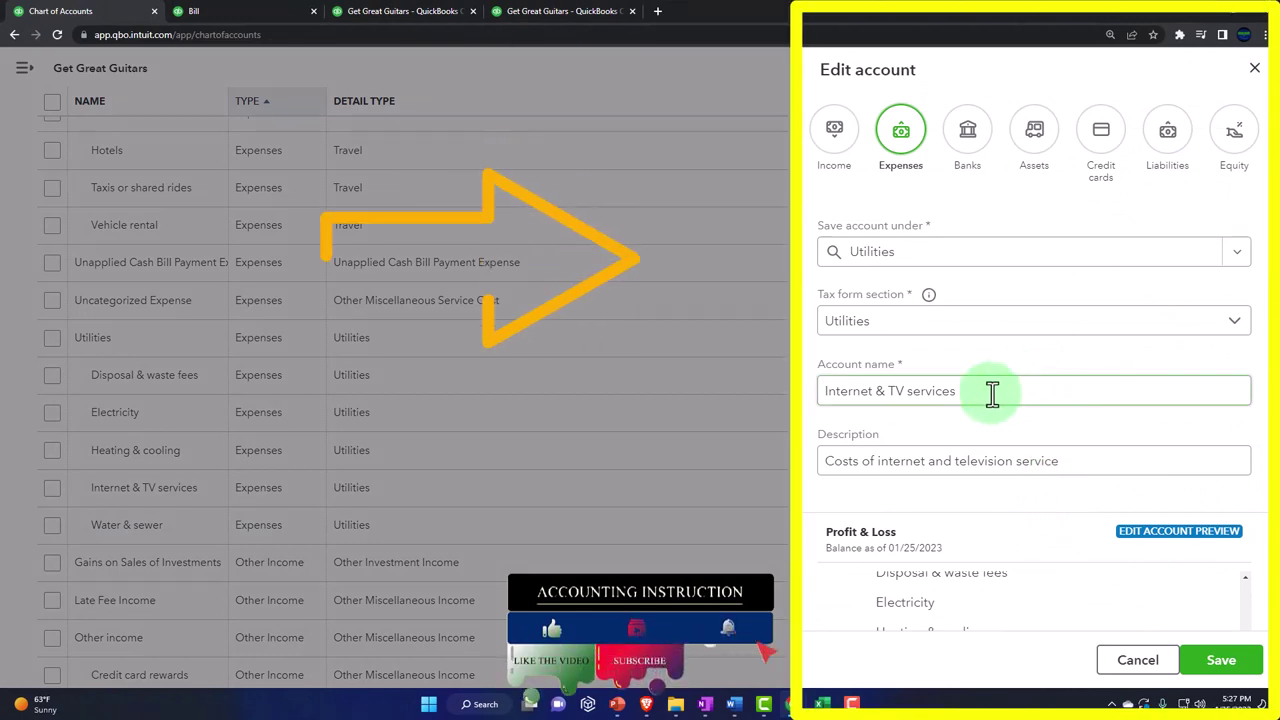
left_click(1236, 256)
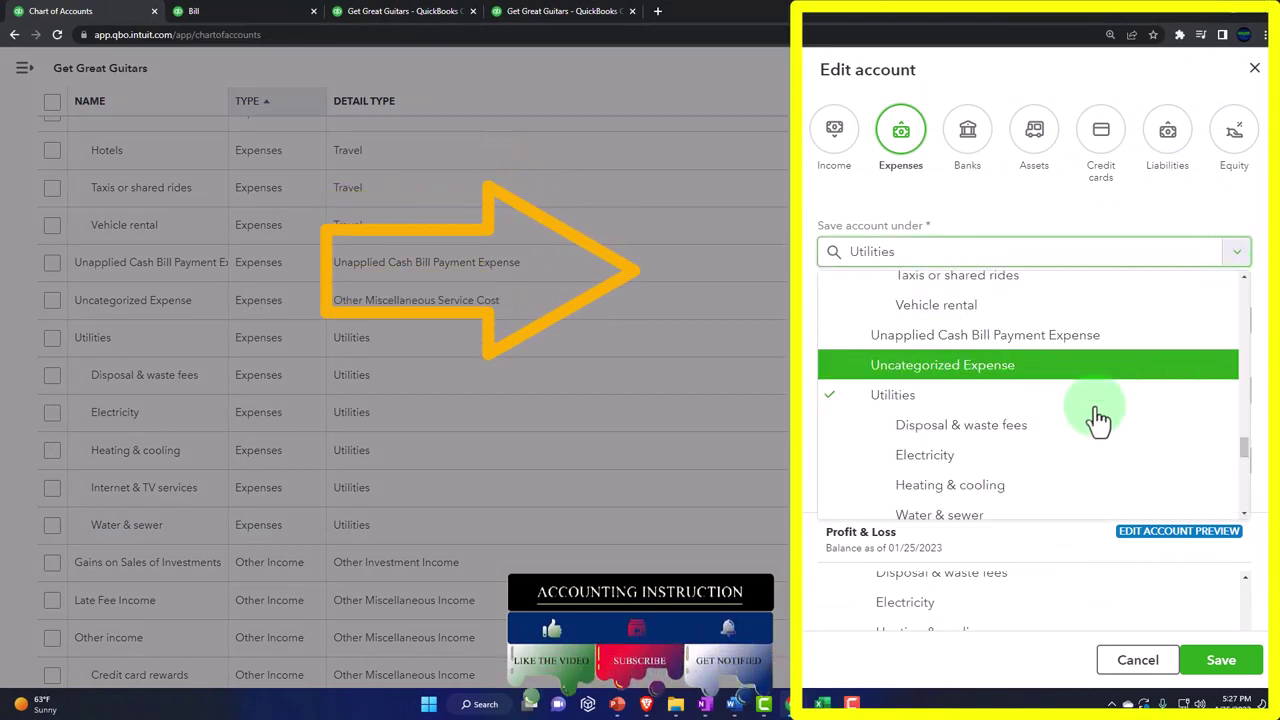
scroll(1074, 434, "up", 6)
scroll(1080, 434, "up", 15)
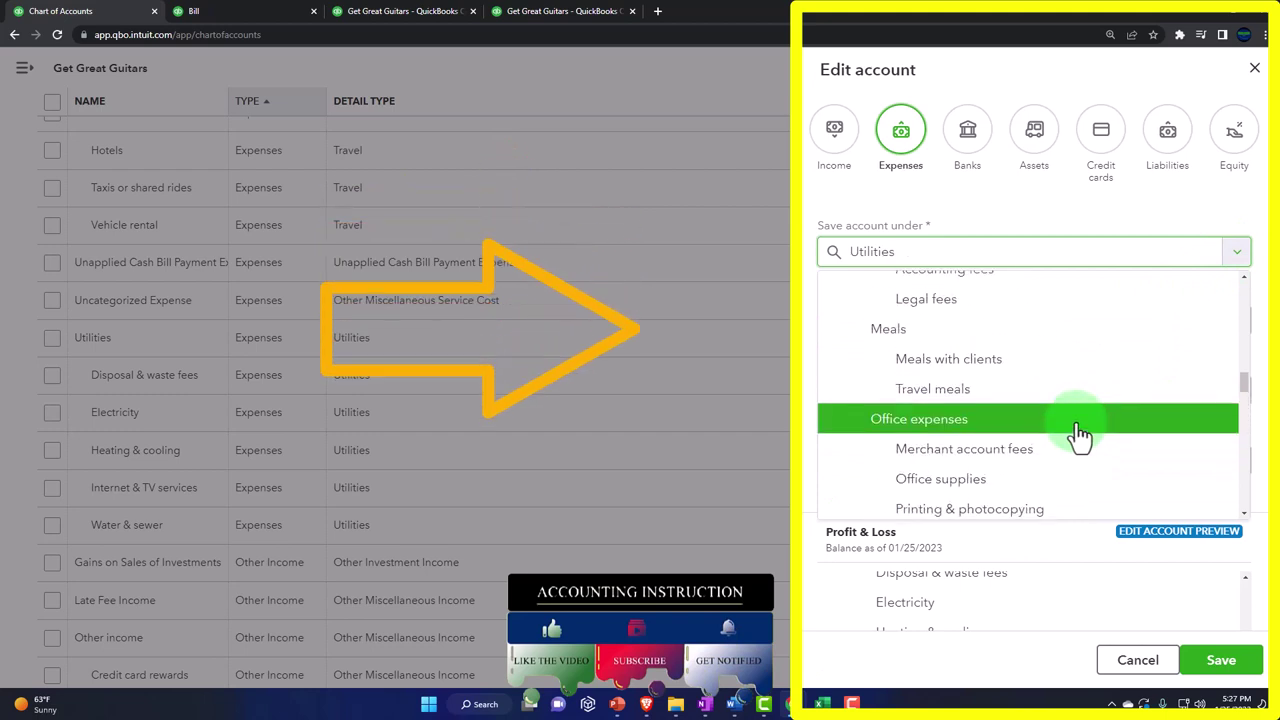
scroll(1078, 434, "up", 10)
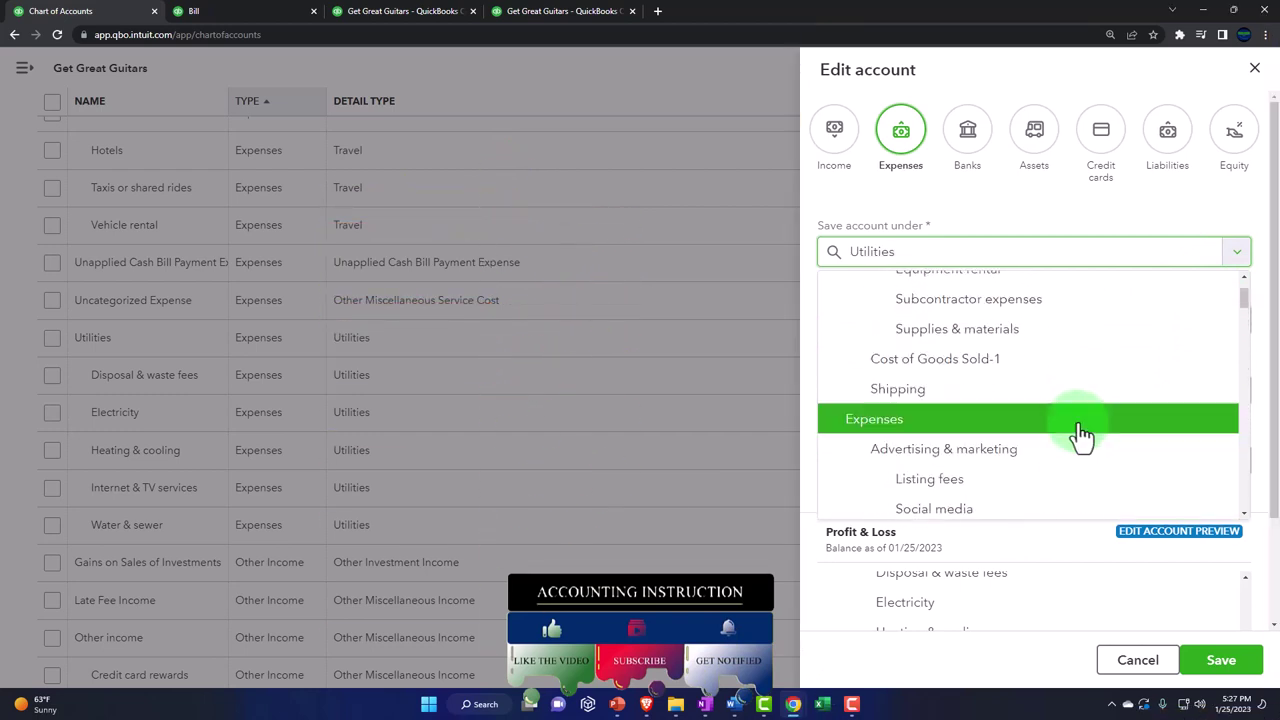
left_click(872, 440)
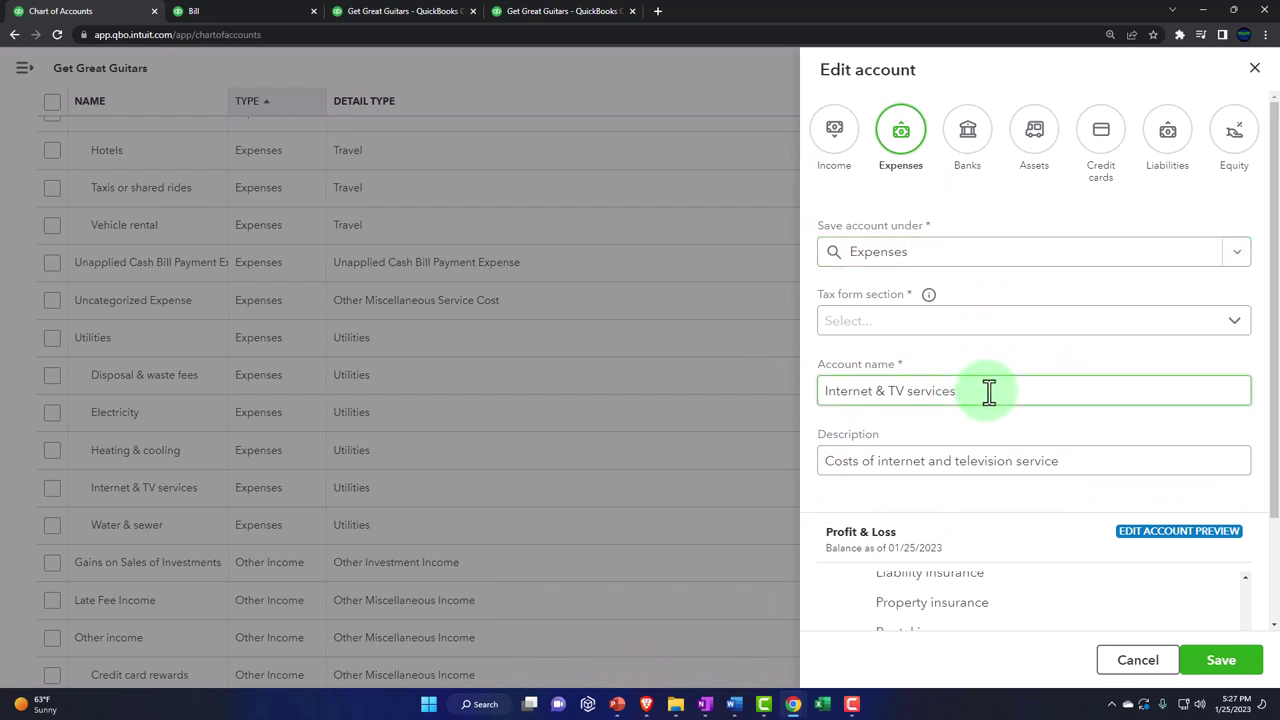
Rename the Internet & TV services account as Internet for Business
key("BackSpace")
key("BackSpace")
key("BackSpace")
key("BackSpace")
key("BackSpace")
key("BackSpace")
key("BackSpace")
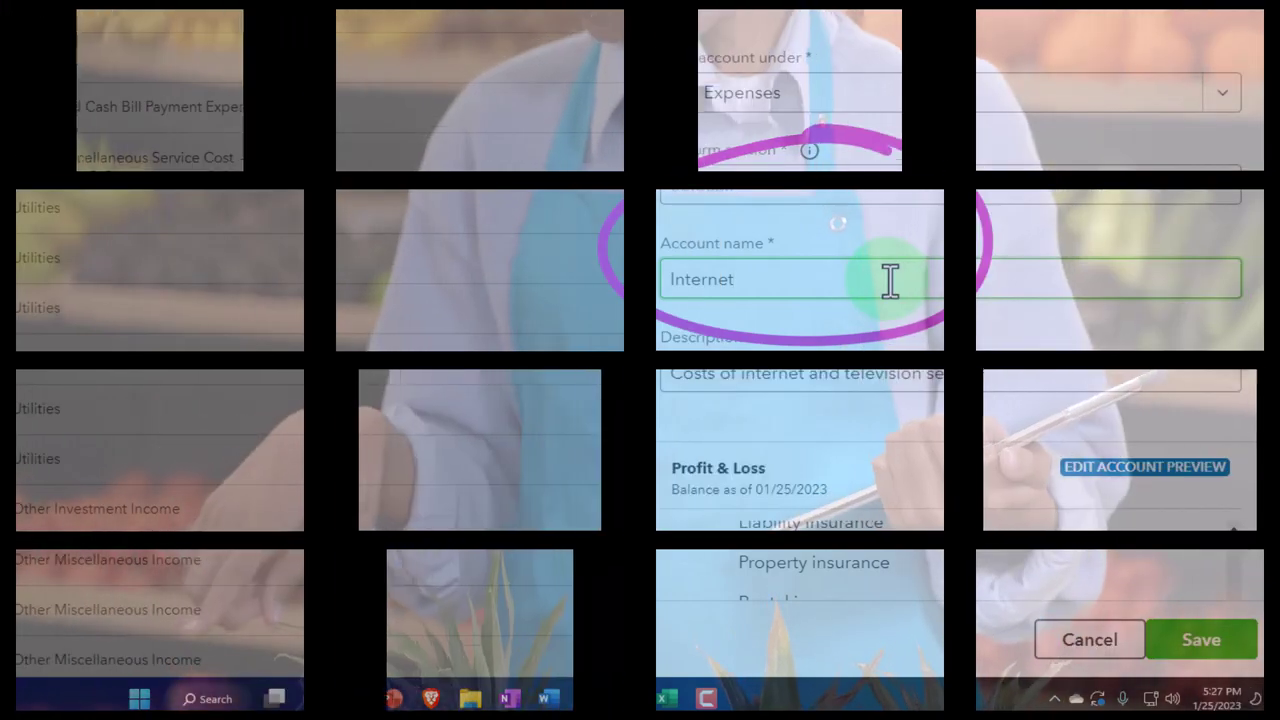
type("for B")
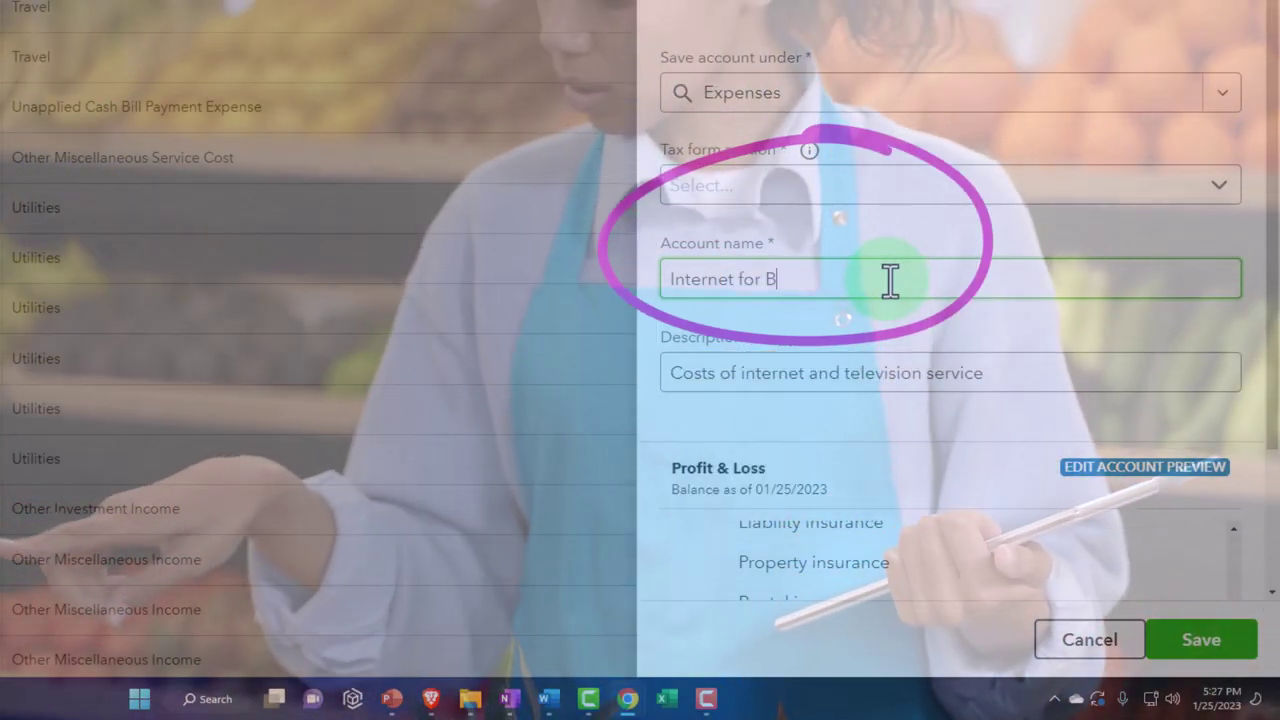
type("usiness")
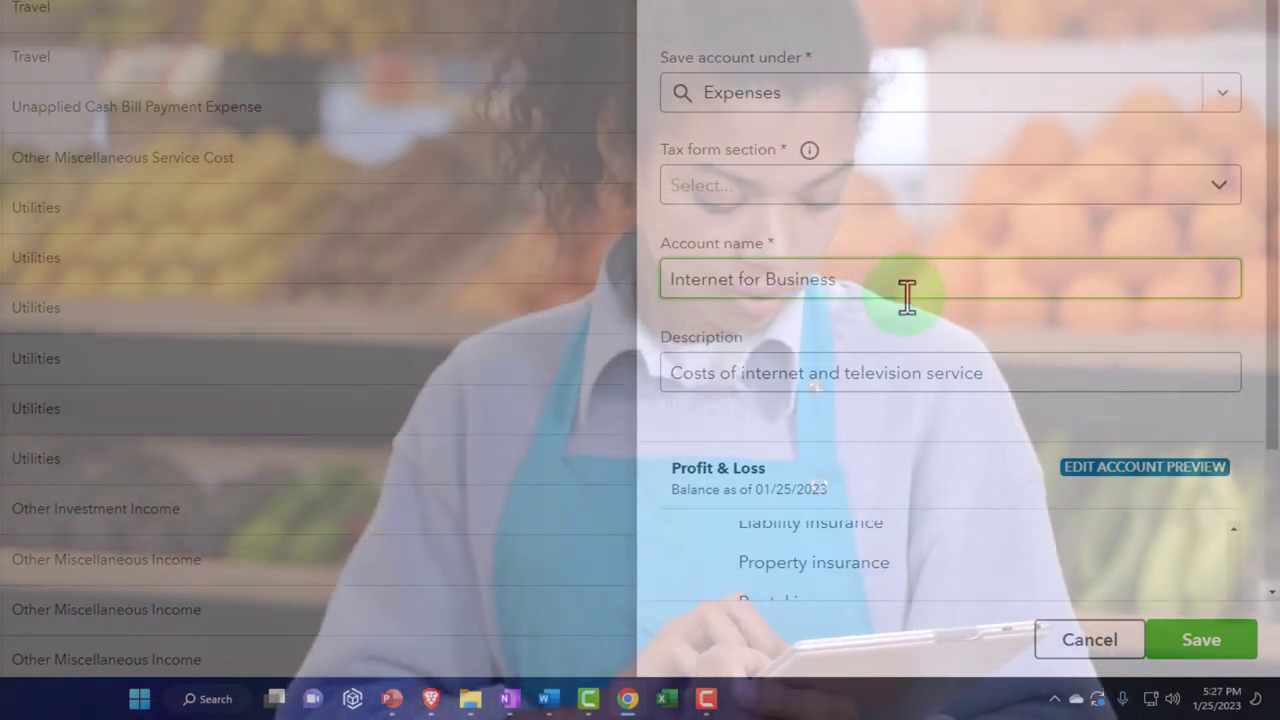
Set the tax form section of the Internet for Business account to Utilities and save the account
scroll(903, 294, "down", 3)
left_click(1200, 648)
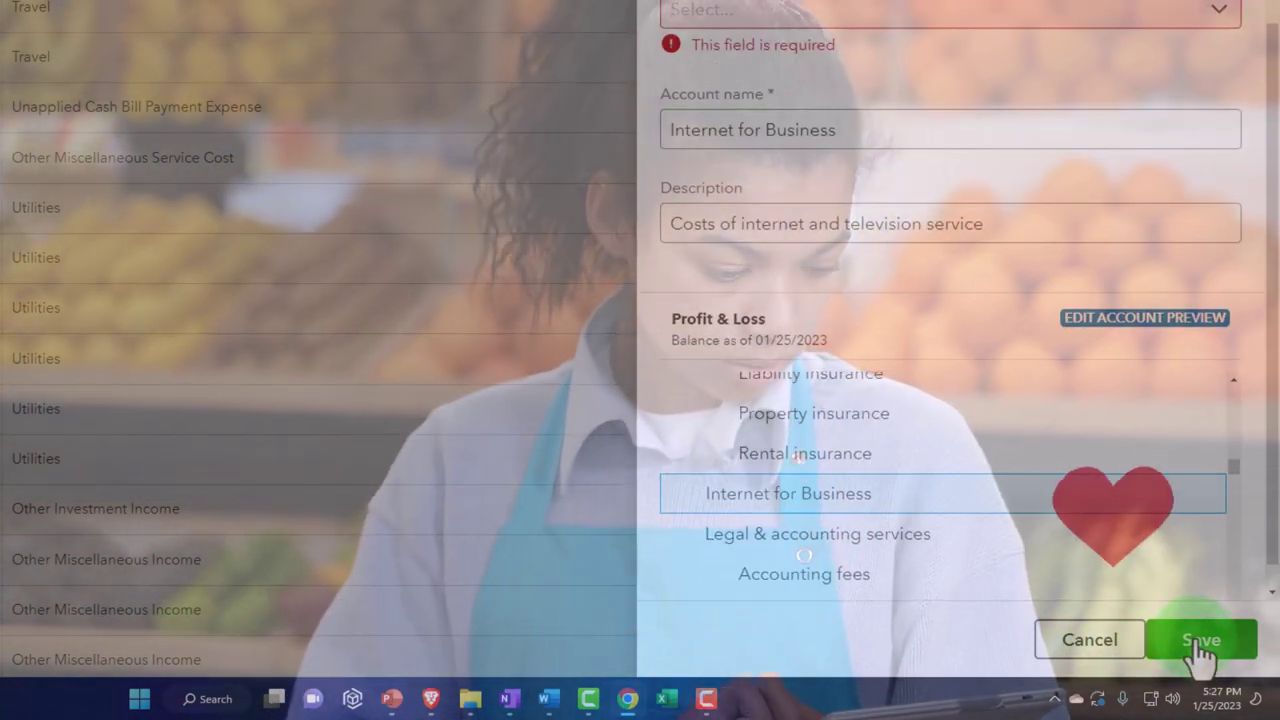
left_click(936, 14)
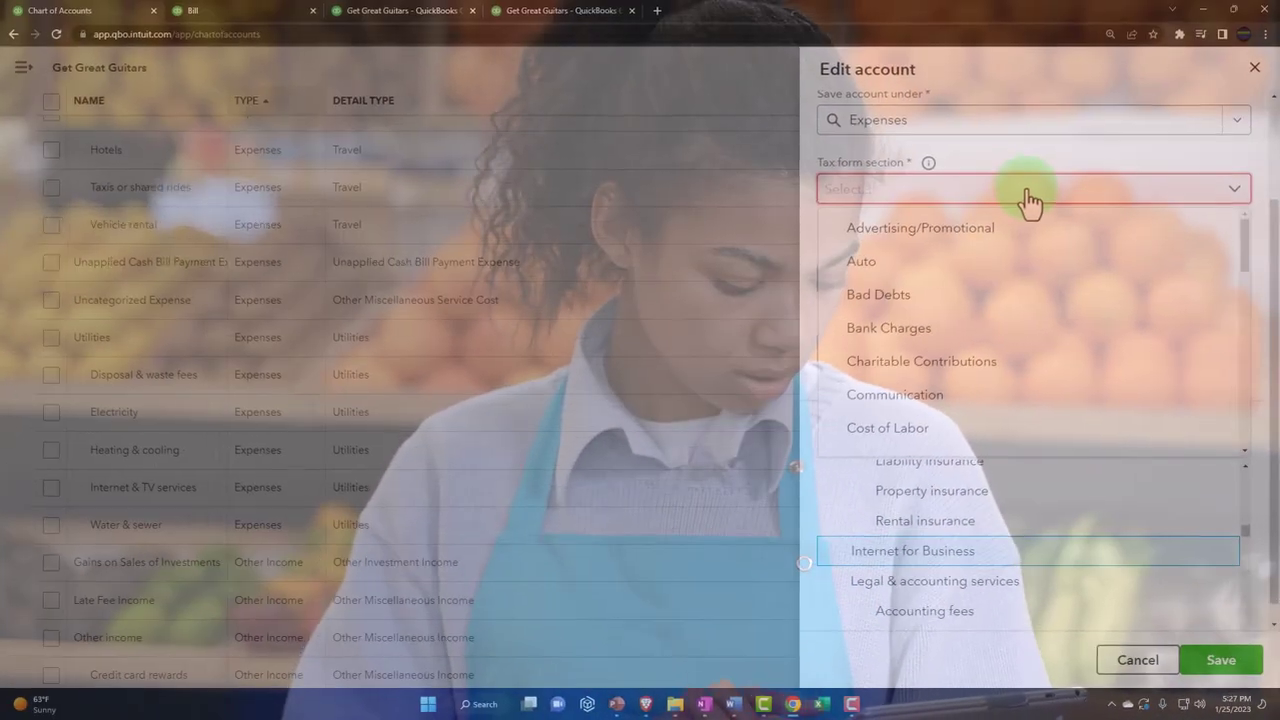
scroll(1027, 295, "down", 10)
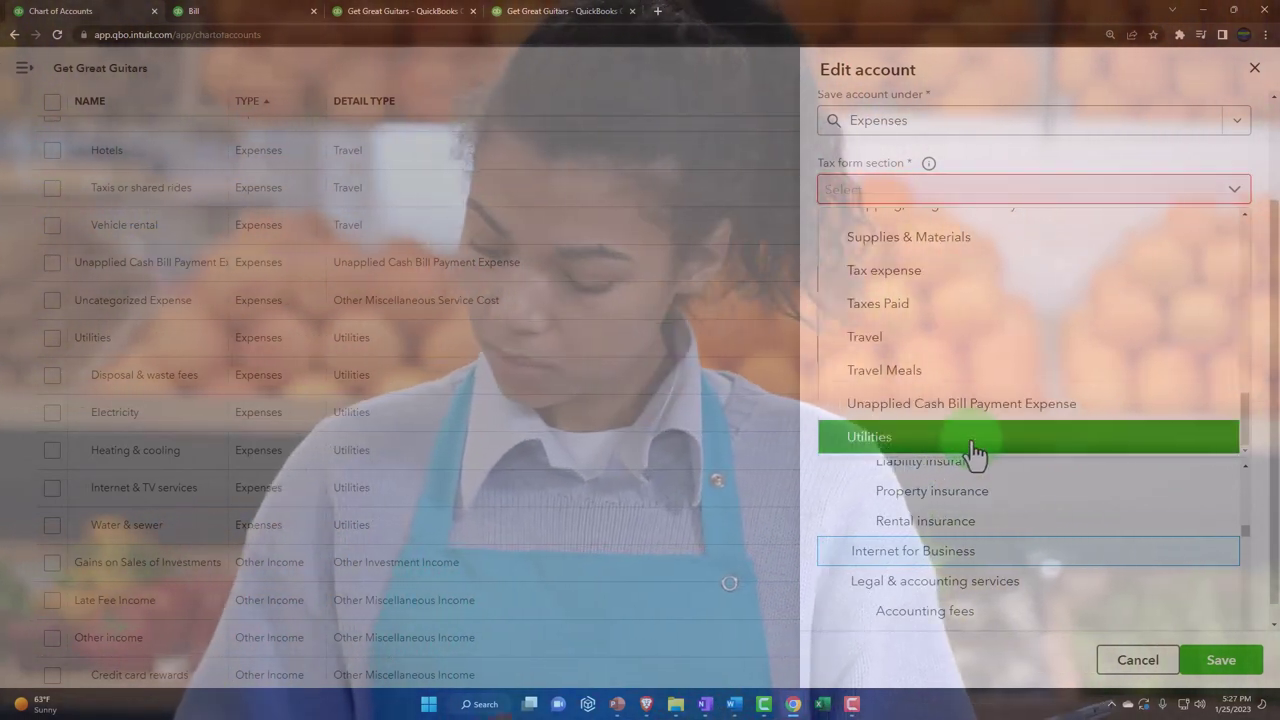
left_click(979, 440)
left_click(1210, 655)
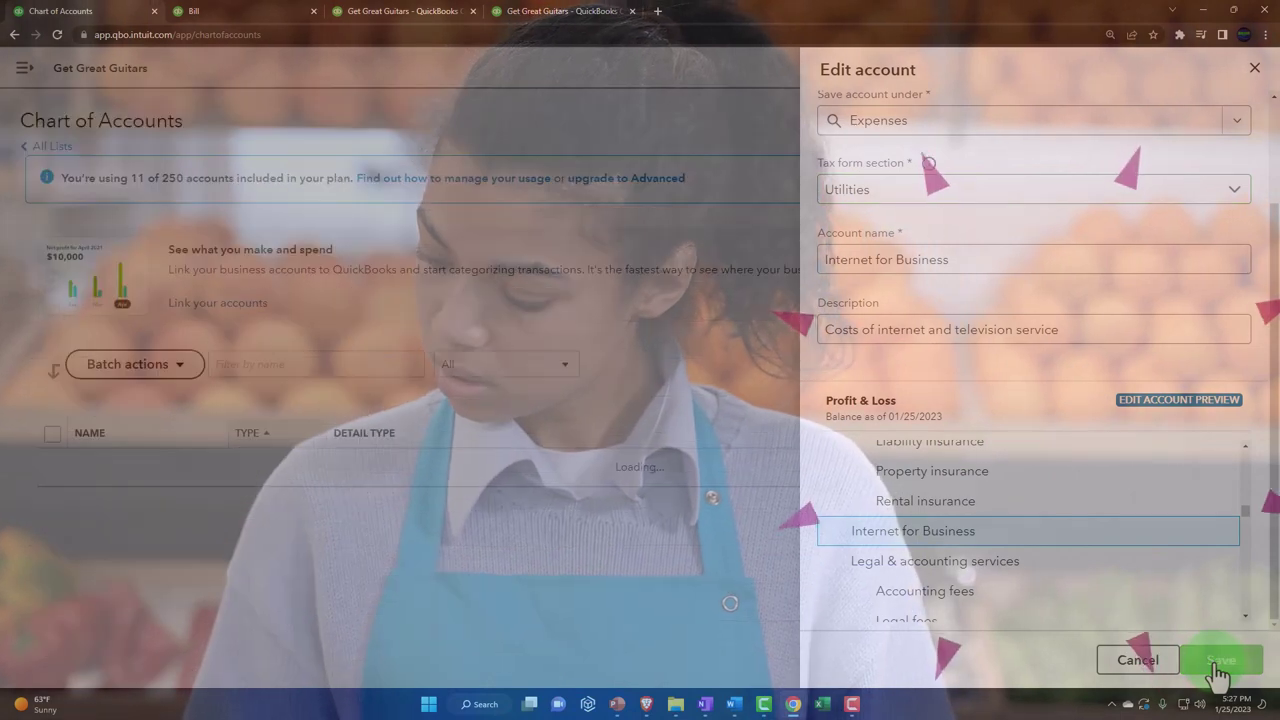
Rerun the balance sheet for 01/01/2023 to 02/28/2023 and look through it to the accounts payable line
left_click(251, 11)
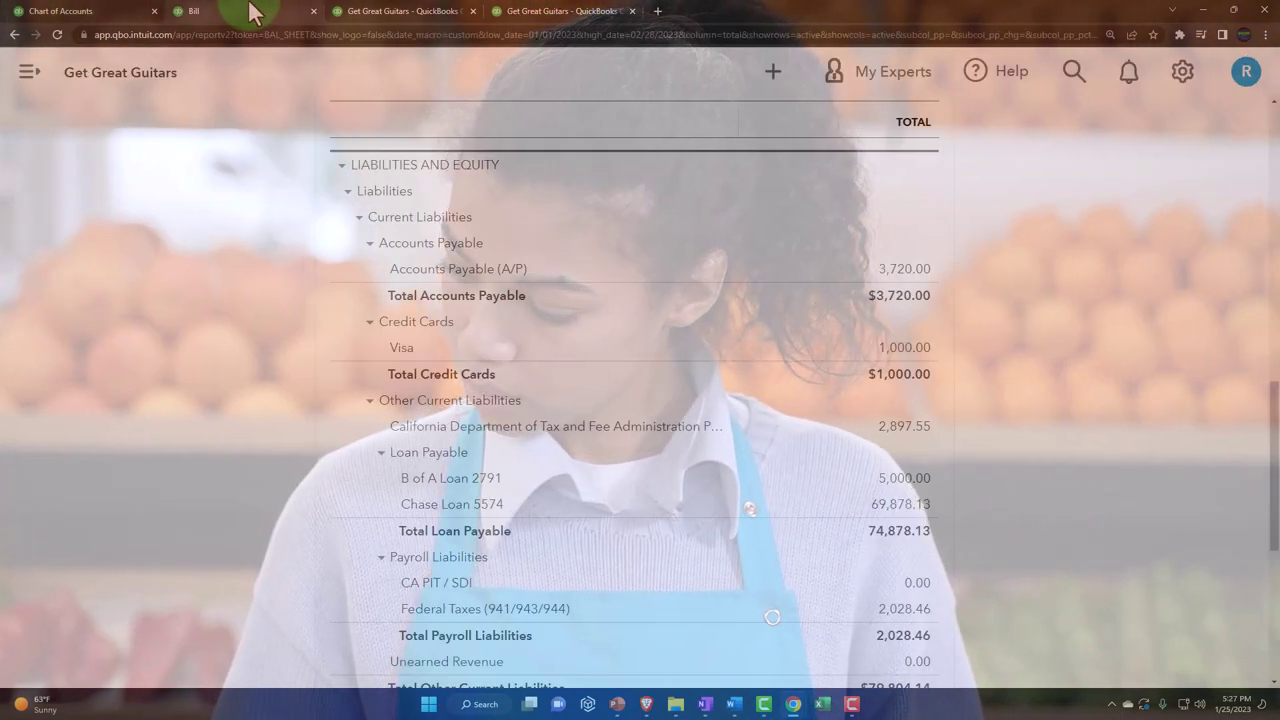
scroll(341, 415, "up", 4)
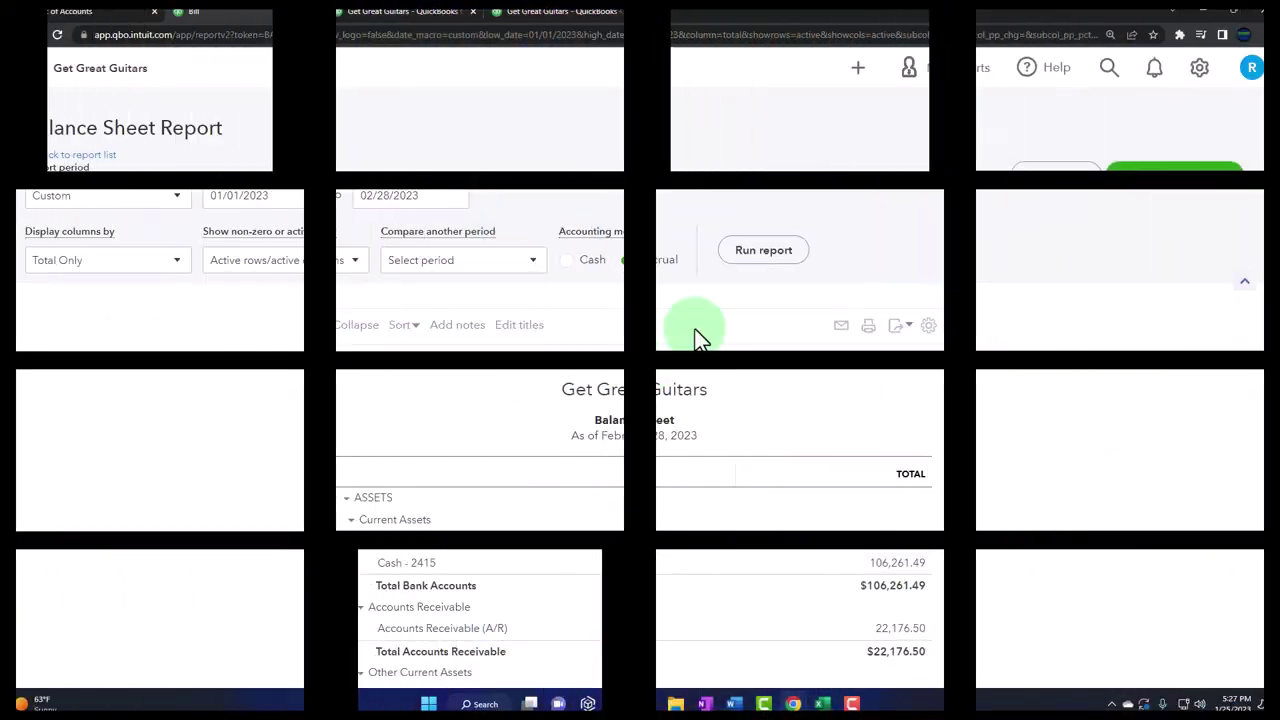
scroll(243, 476, "down", 2)
scroll(243, 476, "up", 4)
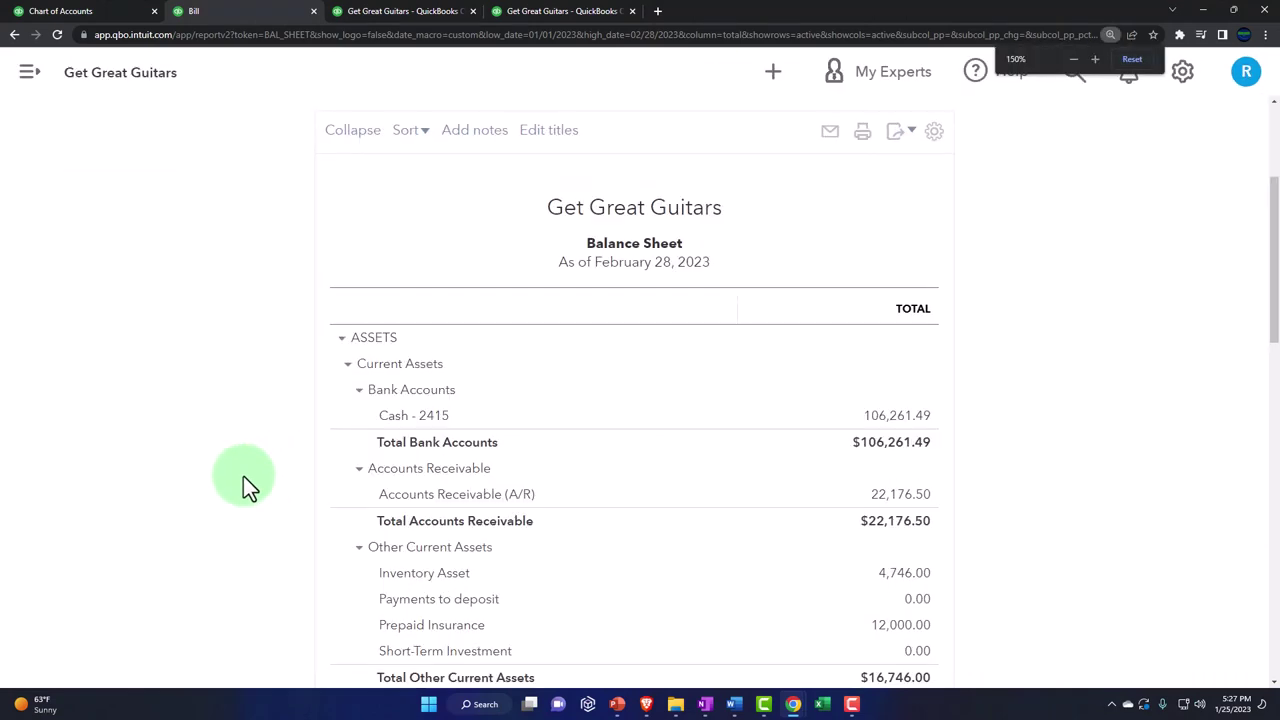
scroll(243, 476, "down", 5)
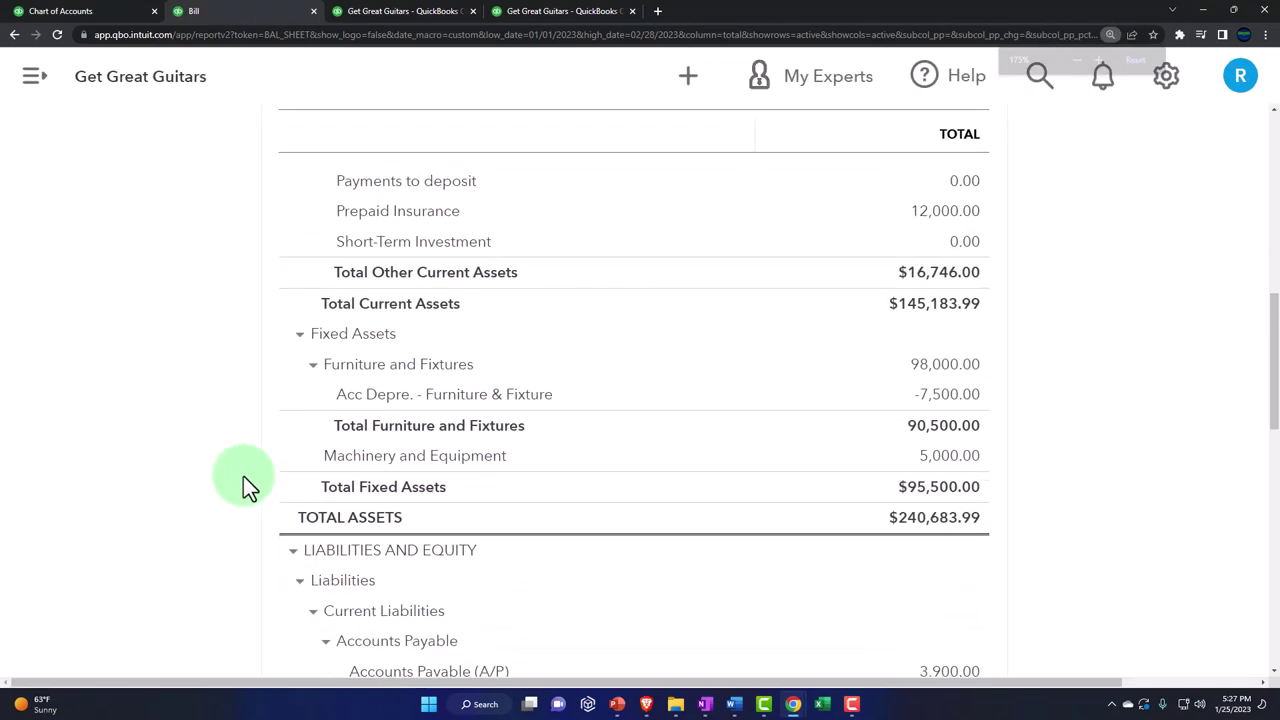
Open the transaction detail behind Accounts Payable (A/P), review the Spectrum and Verizon bills, and return to the balance sheet
left_click(945, 340)
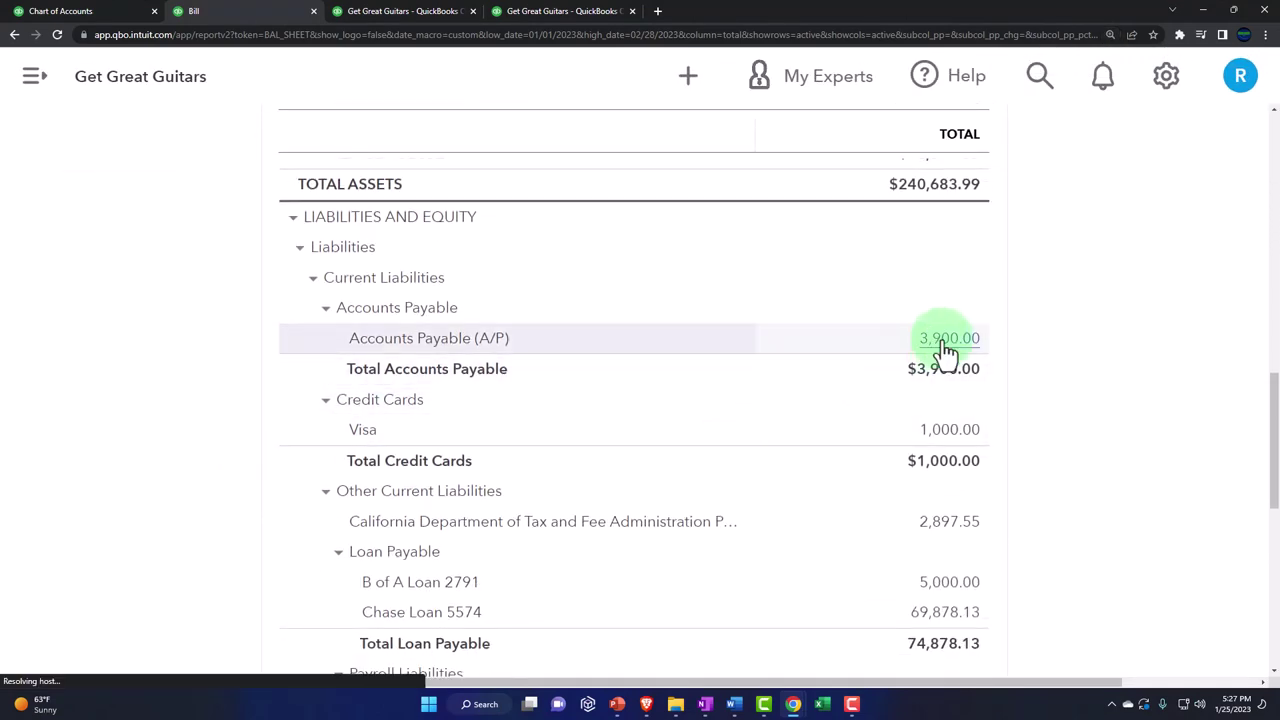
scroll(858, 419, "up", 1)
scroll(858, 419, "down", 1)
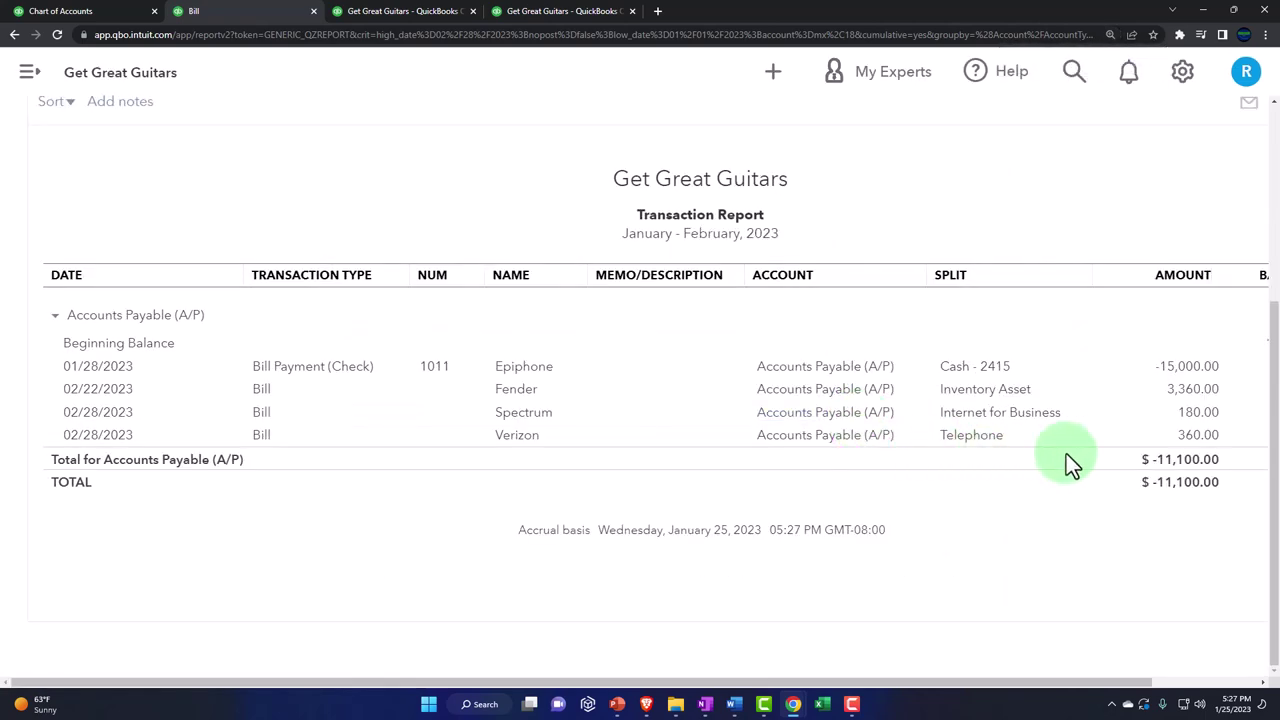
scroll(161, 462, "up", 2)
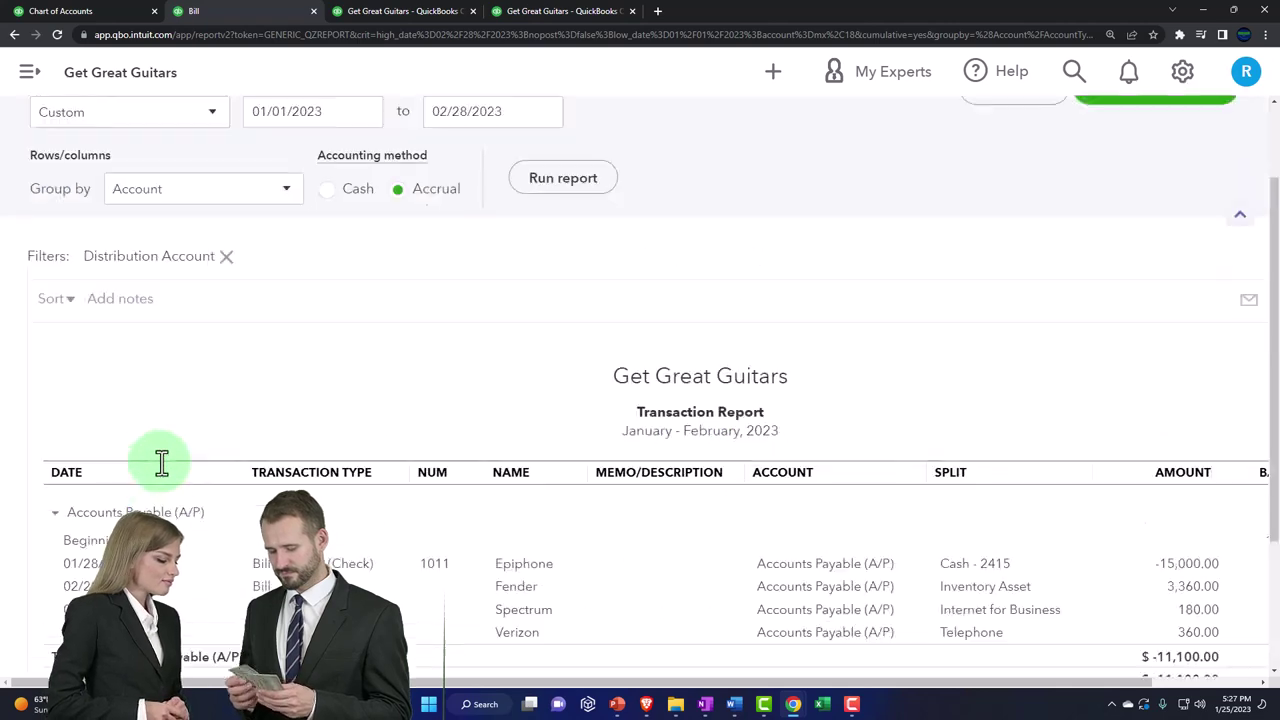
scroll(161, 462, "up", 2)
left_click(136, 178)
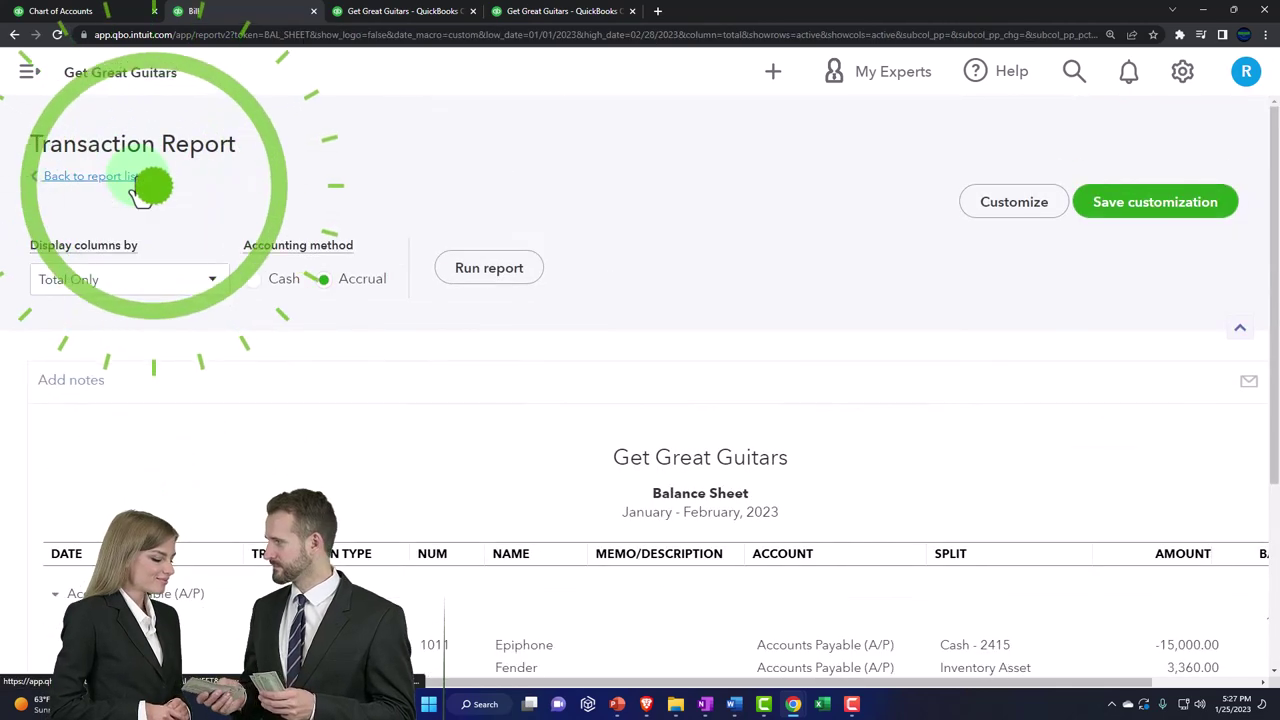
Rerun the January–February 2023 Profit and Loss report and review the Internet for Business expense and net income
left_click(377, 18)
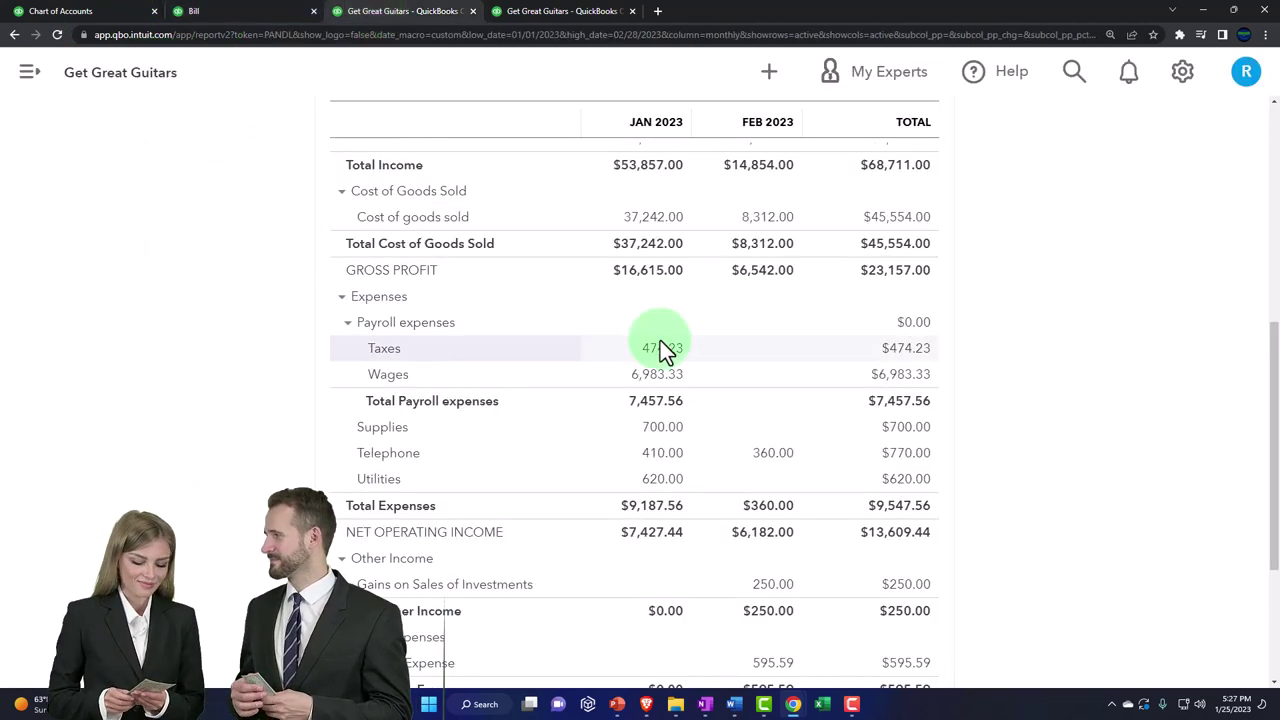
scroll(660, 349, "up", 5)
left_click(893, 298)
scroll(270, 560, "down", 9)
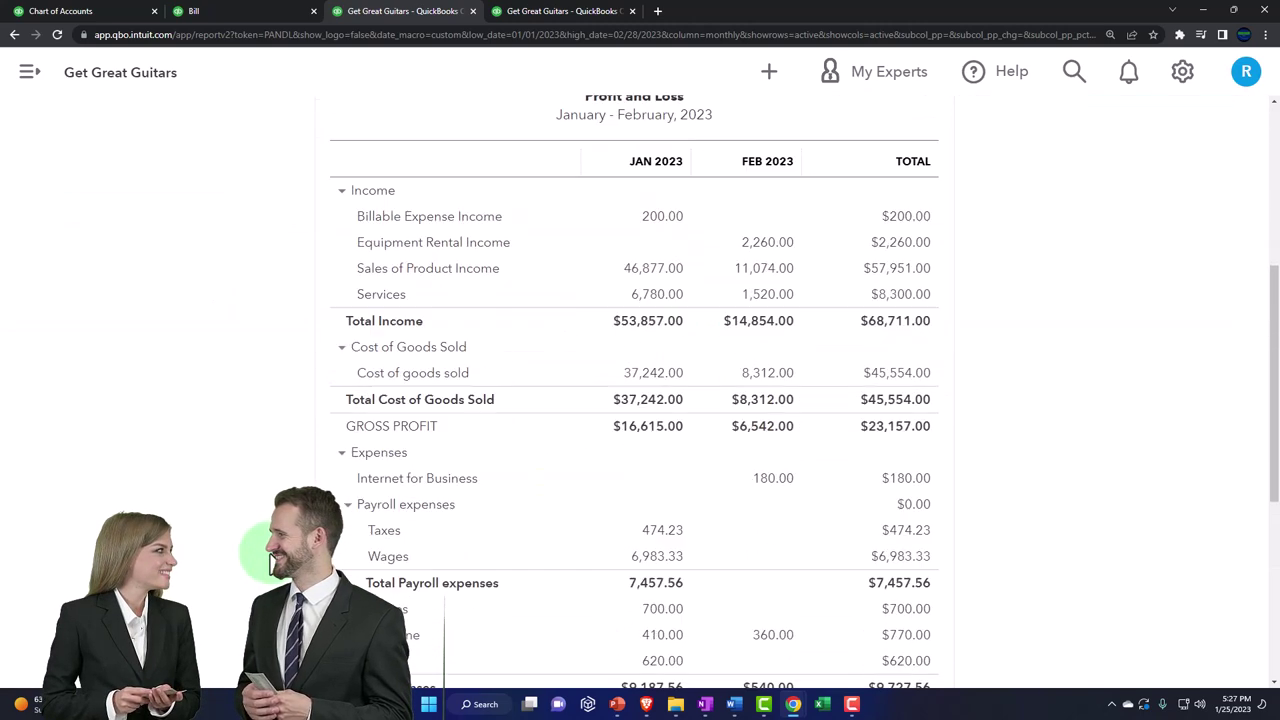
scroll(285, 545, "up", 1)
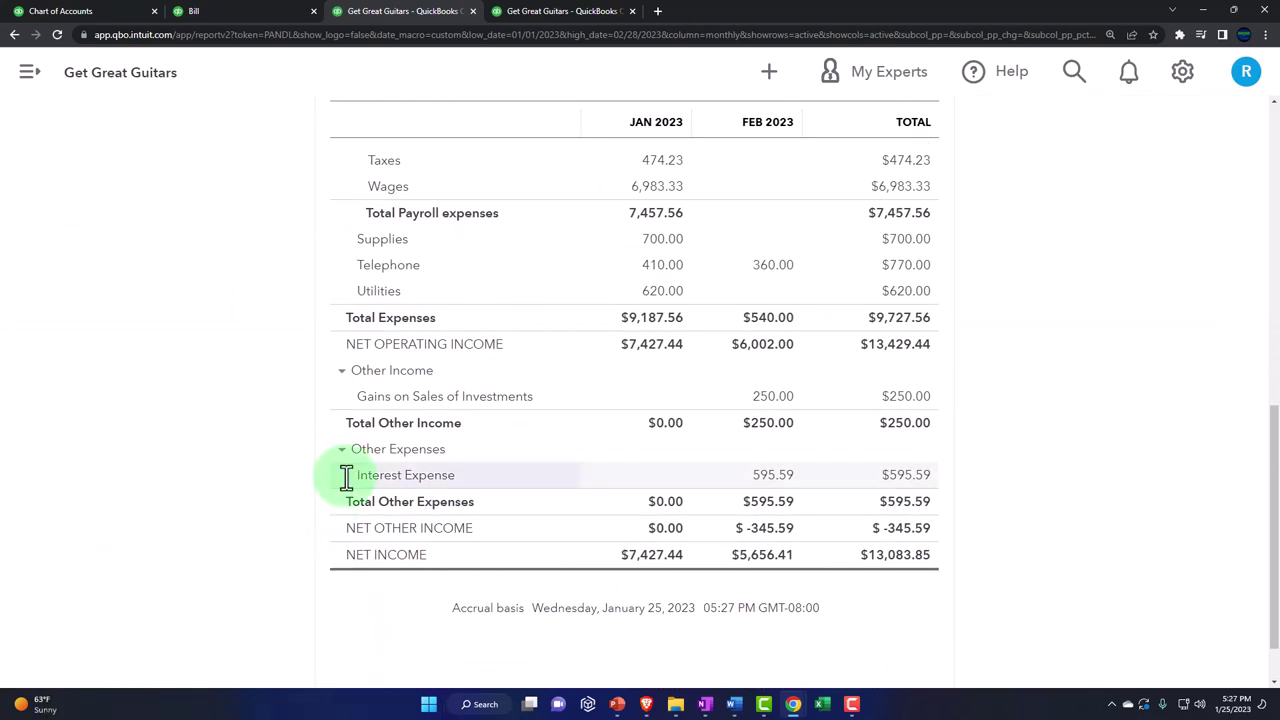
scroll(376, 483, "up", 3)
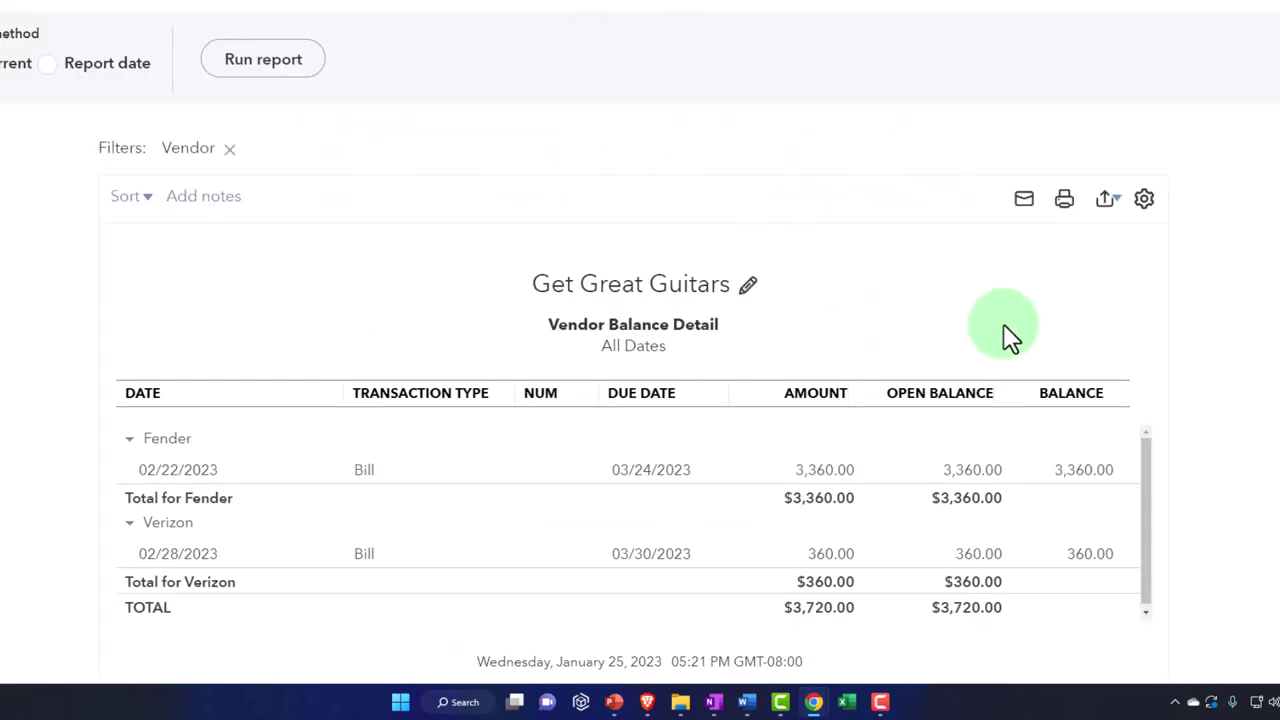
Refresh the Vendor Balance Detail report, review the open balances by vendor, and compare the total with accounts payable on the balance sheet
scroll(930, 300, "up", 3)
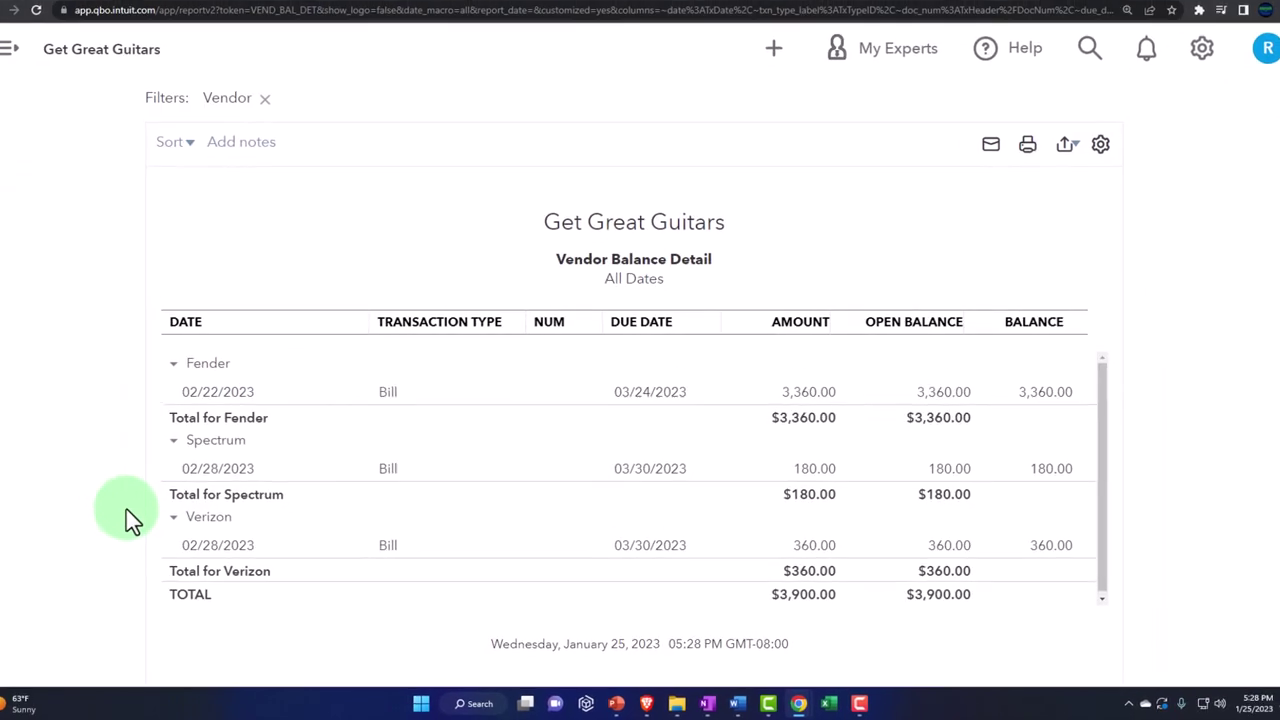
scroll(133, 518, "down", 1)
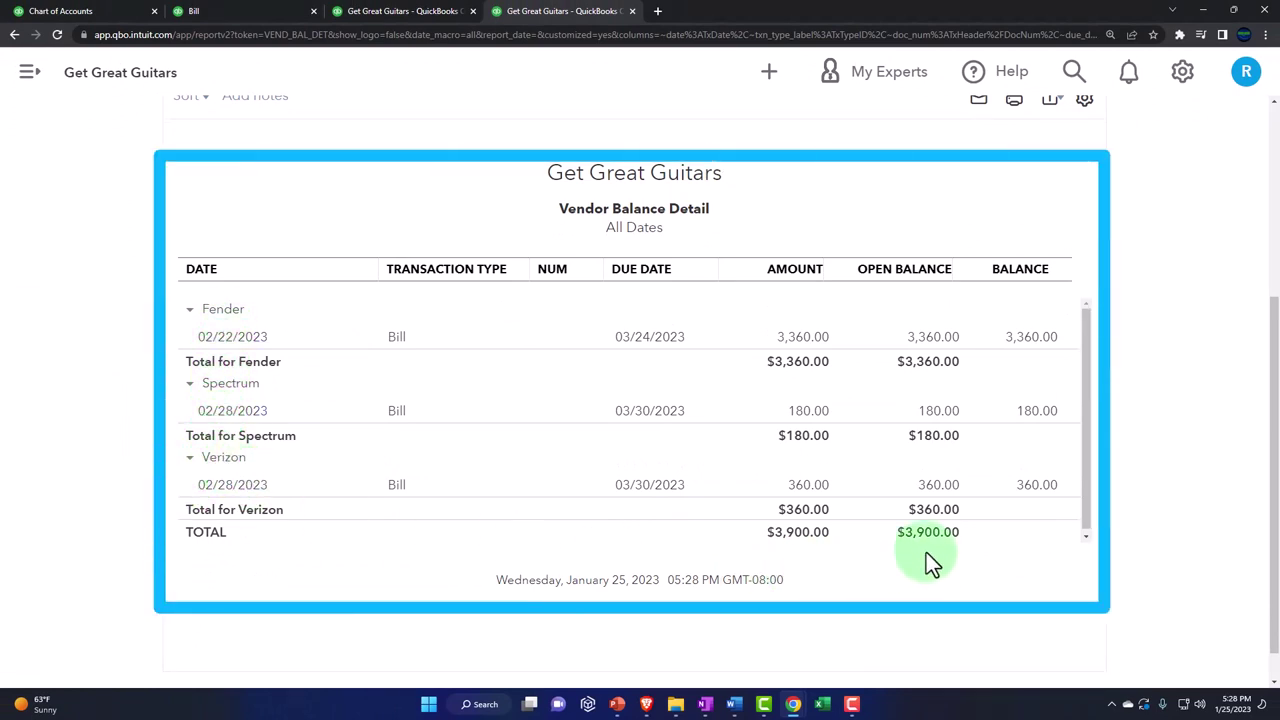
left_click(237, 12)
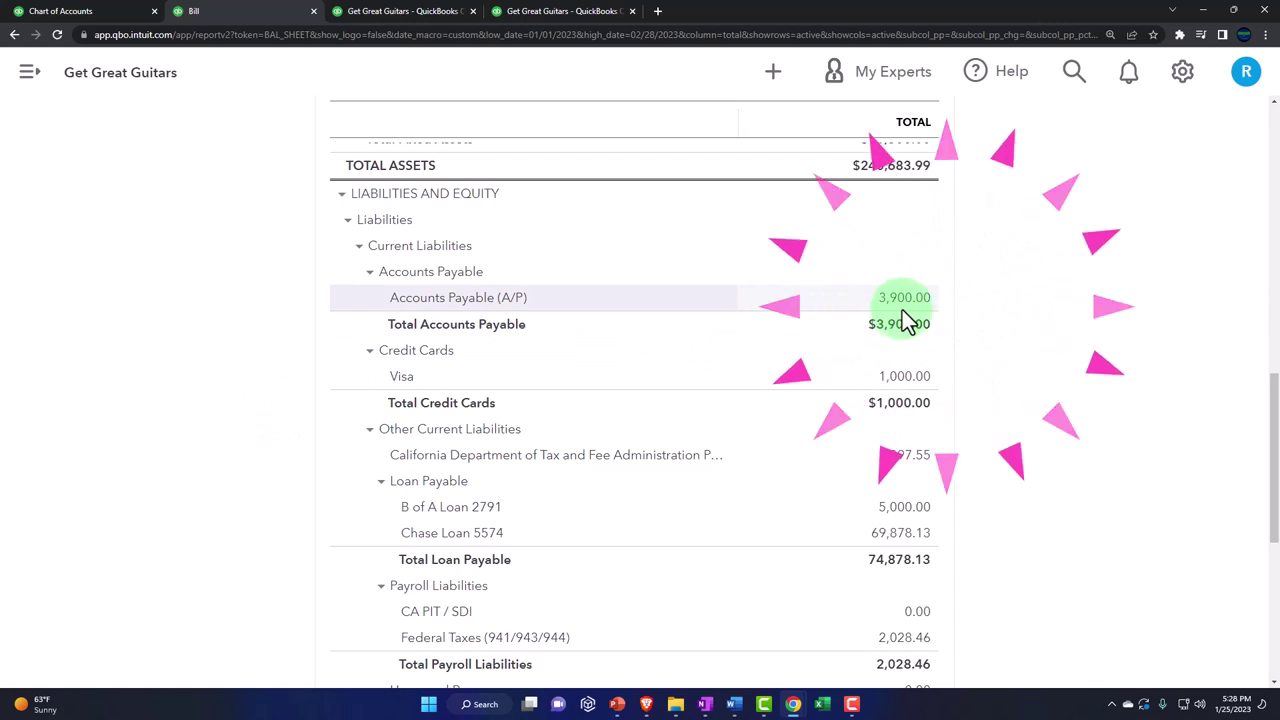
Create a new bill for vendor Edison, keeping the Net 30 terms, 02/28/2023 bill date and 03/30/2023 due date
left_click(108, 12)
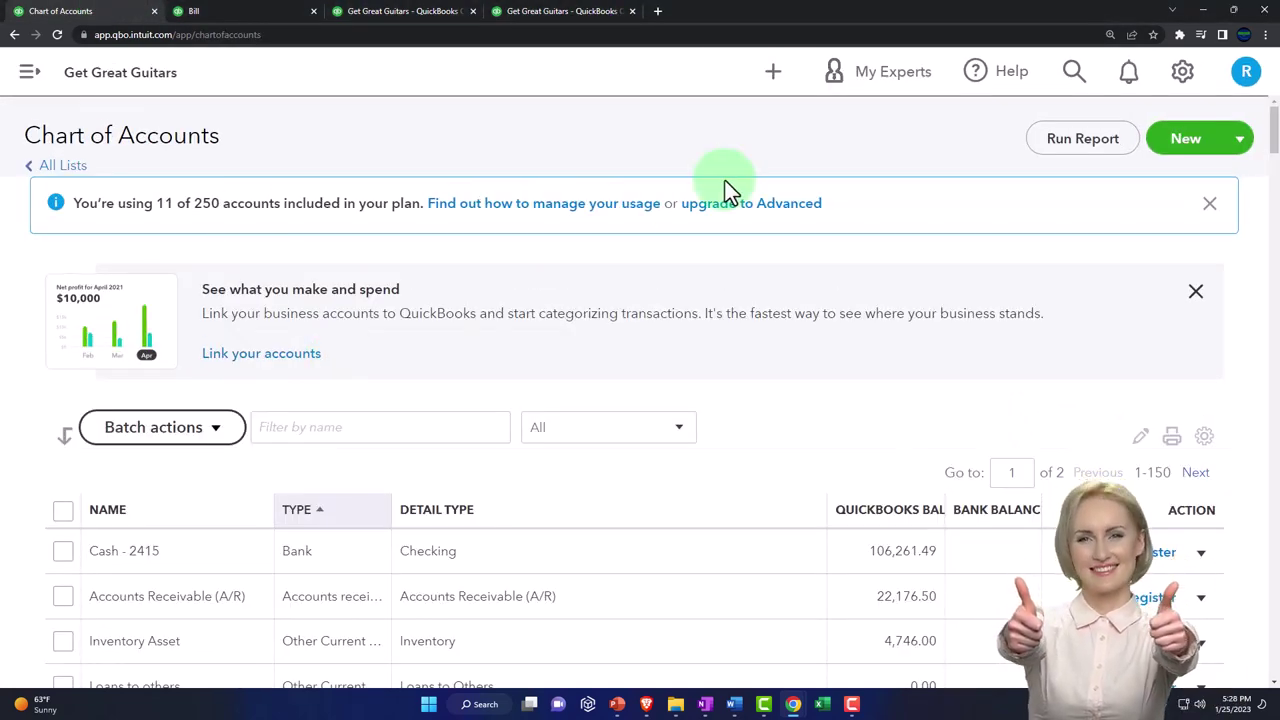
key("ctrl+minus")
left_click(845, 76)
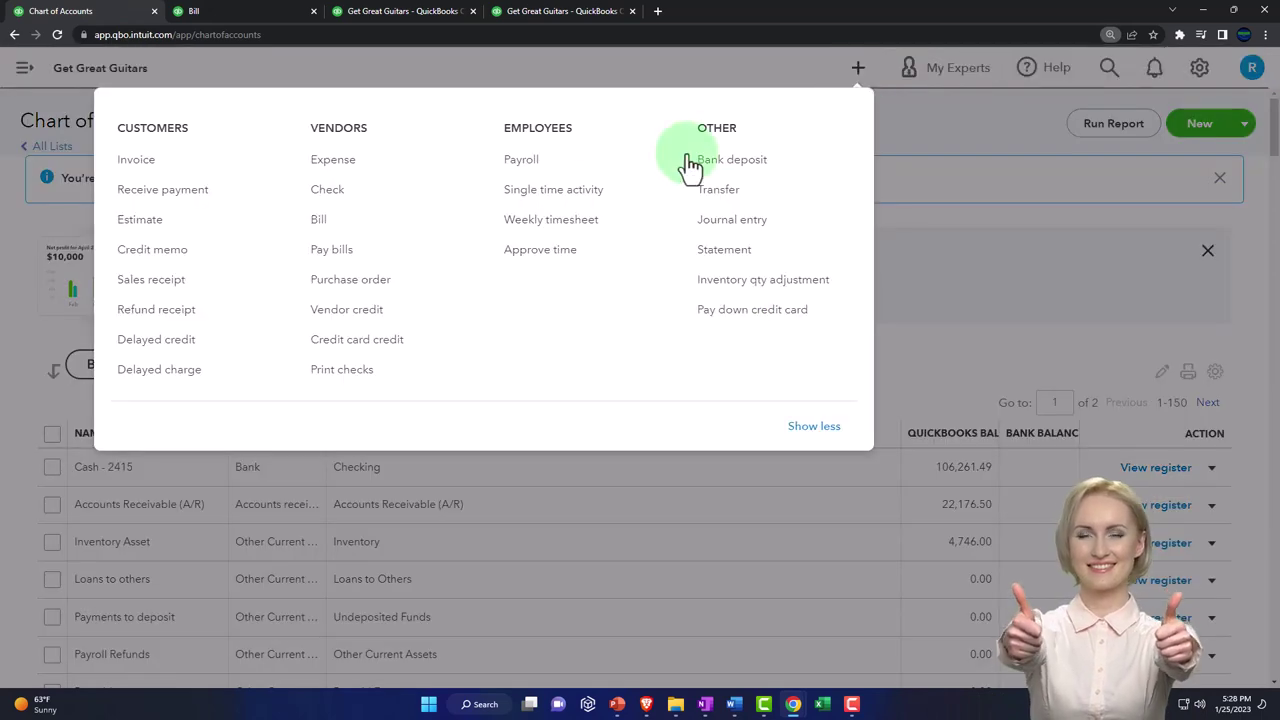
left_click(385, 288)
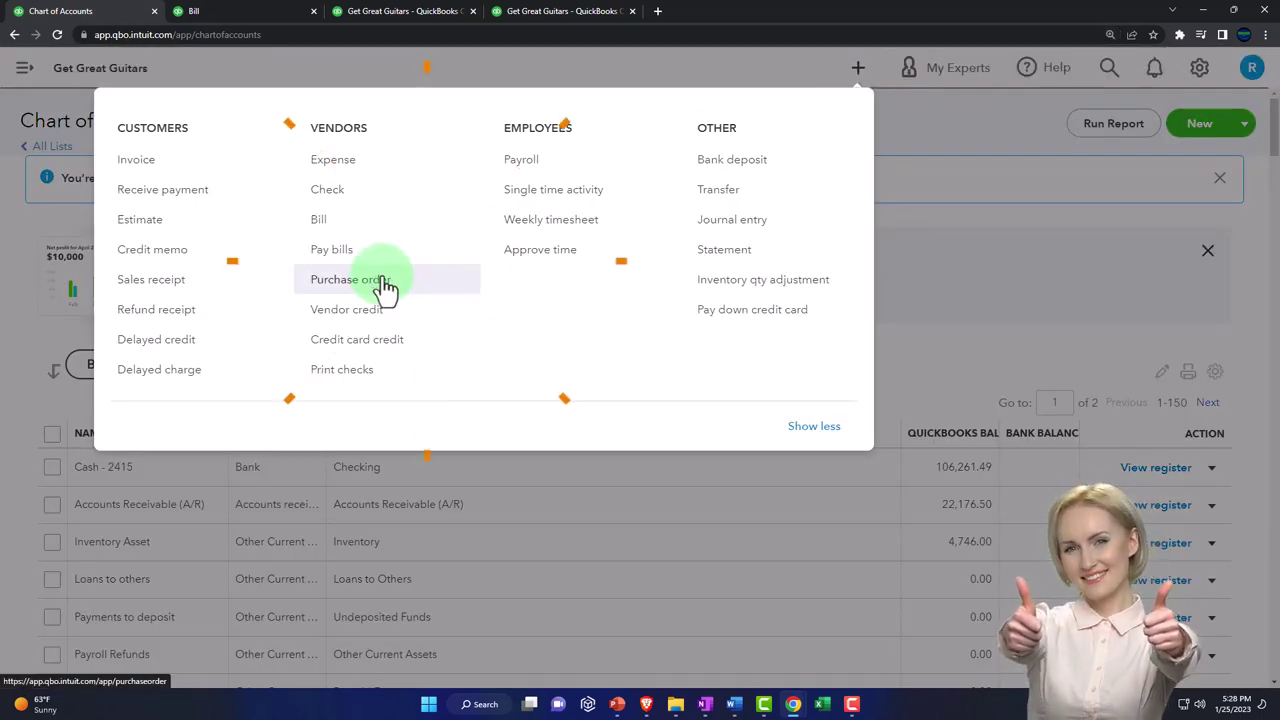
left_click(336, 235)
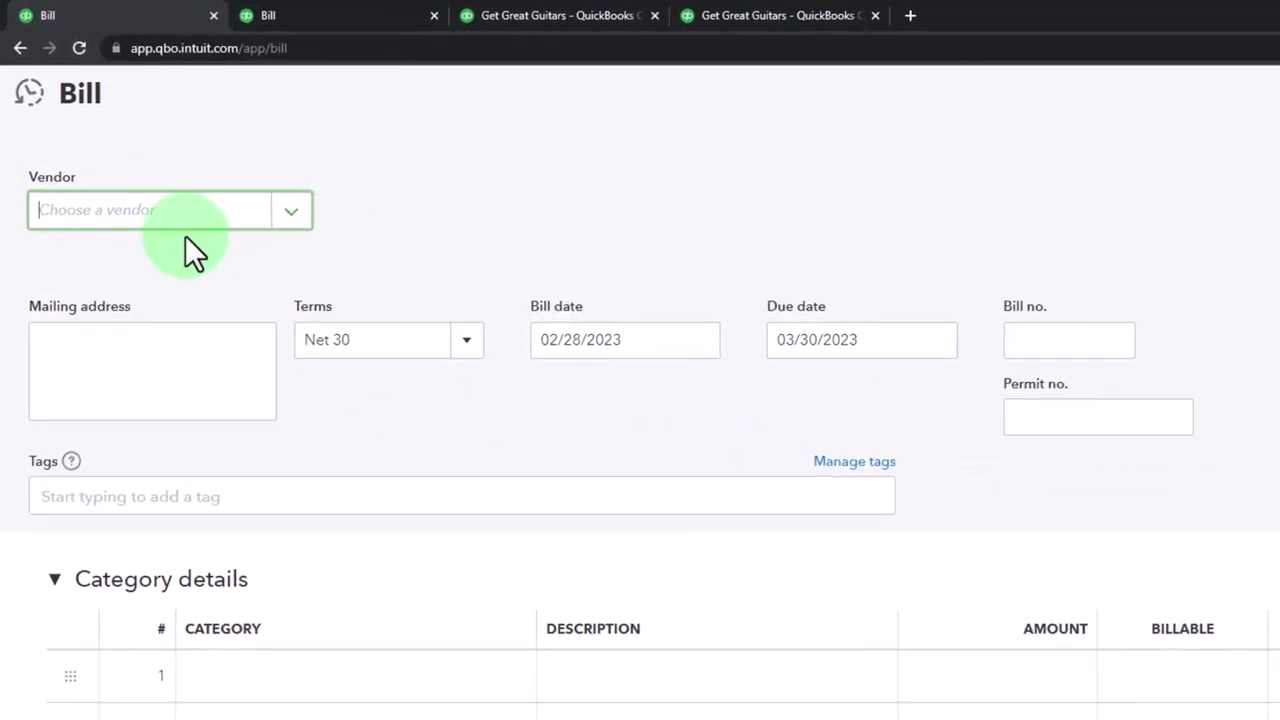
left_click(162, 232)
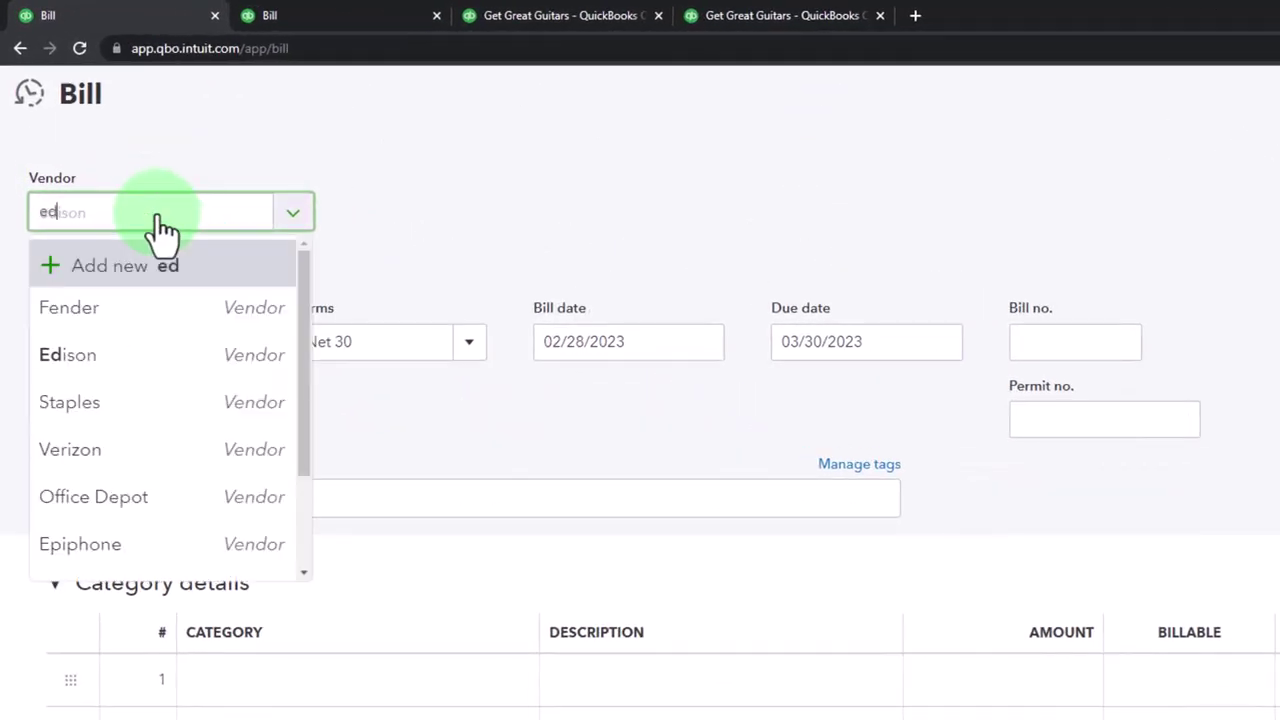
left_click(158, 216)
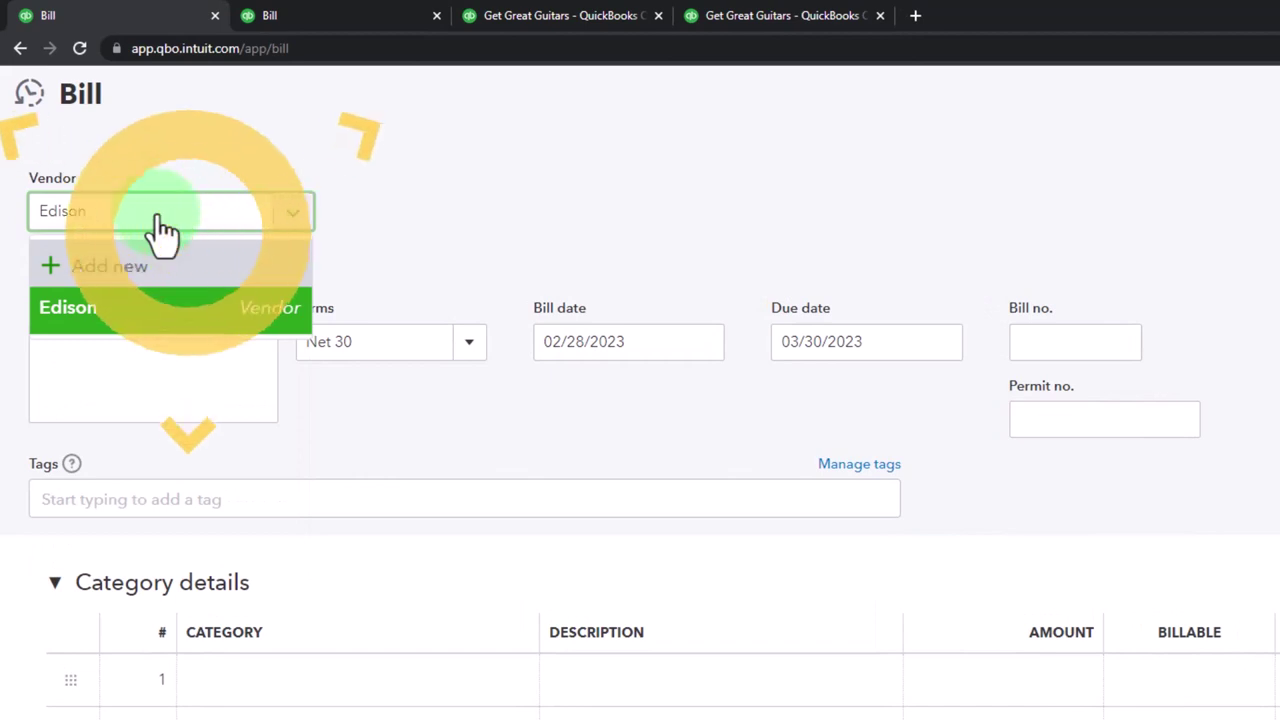
key("Tab")
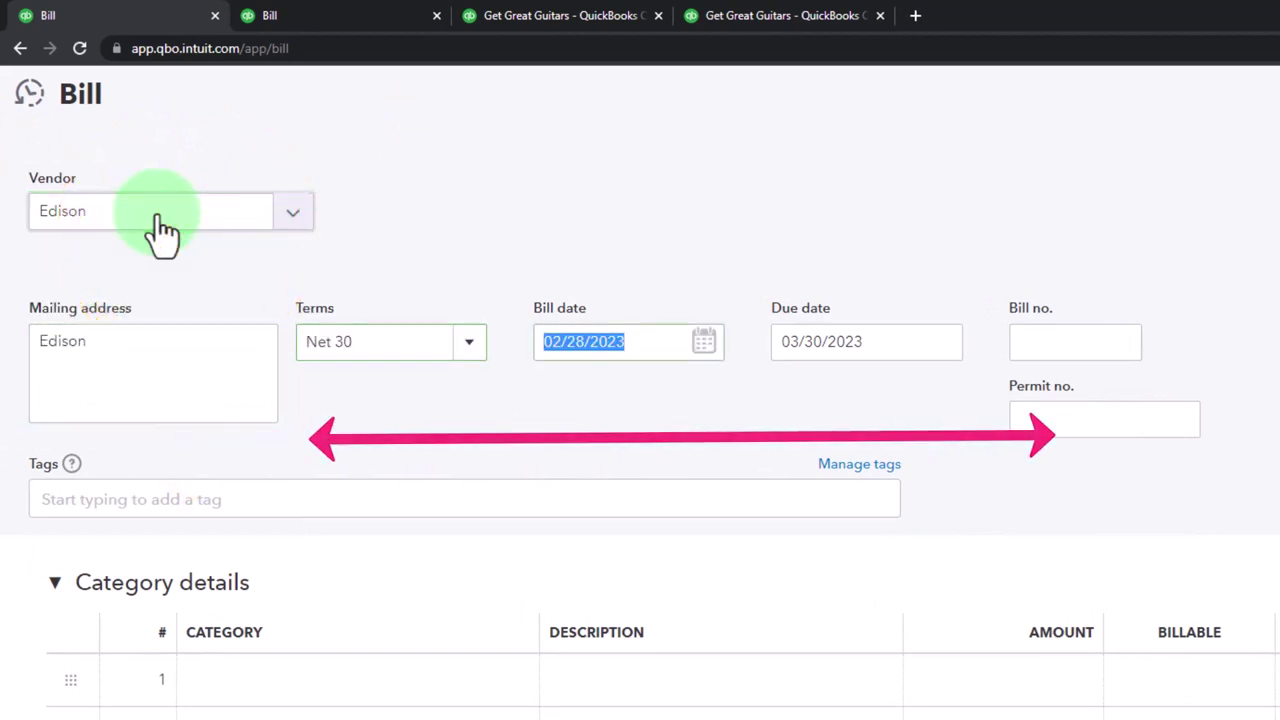
key("Tab")
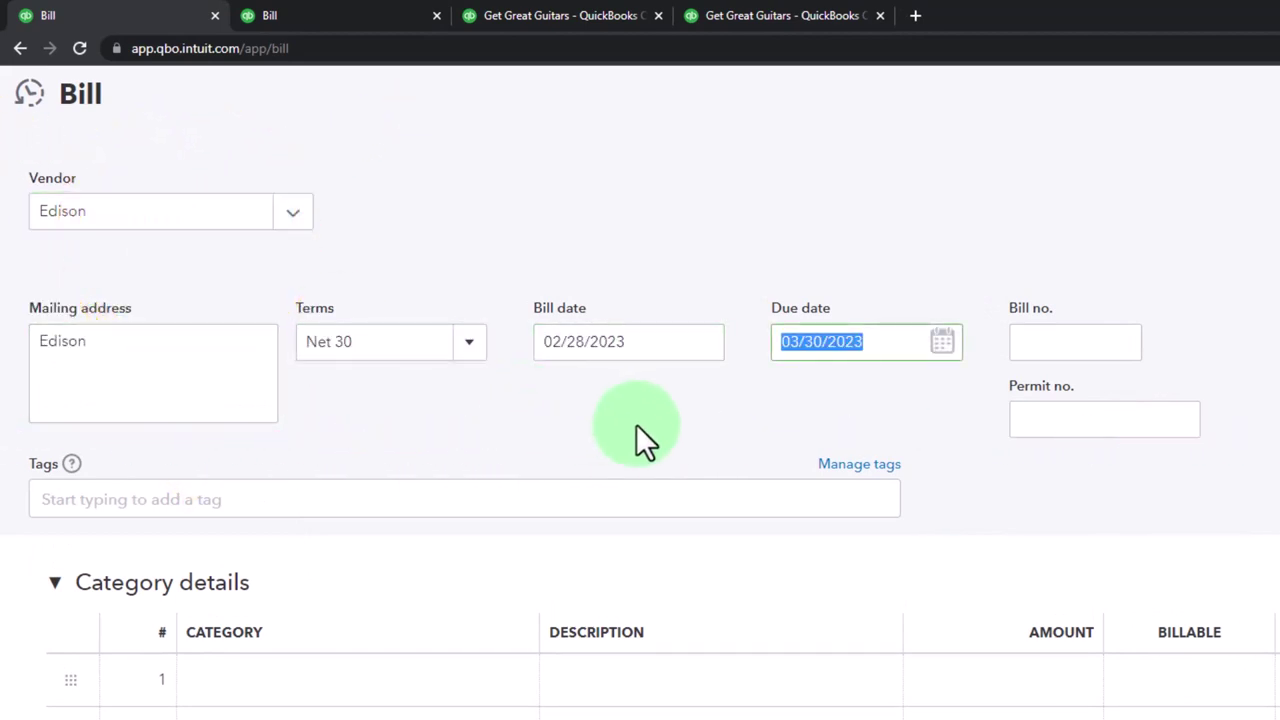
key("Tab")
key("Tab")
key("Tab")
key("Tab")
key("Tab")
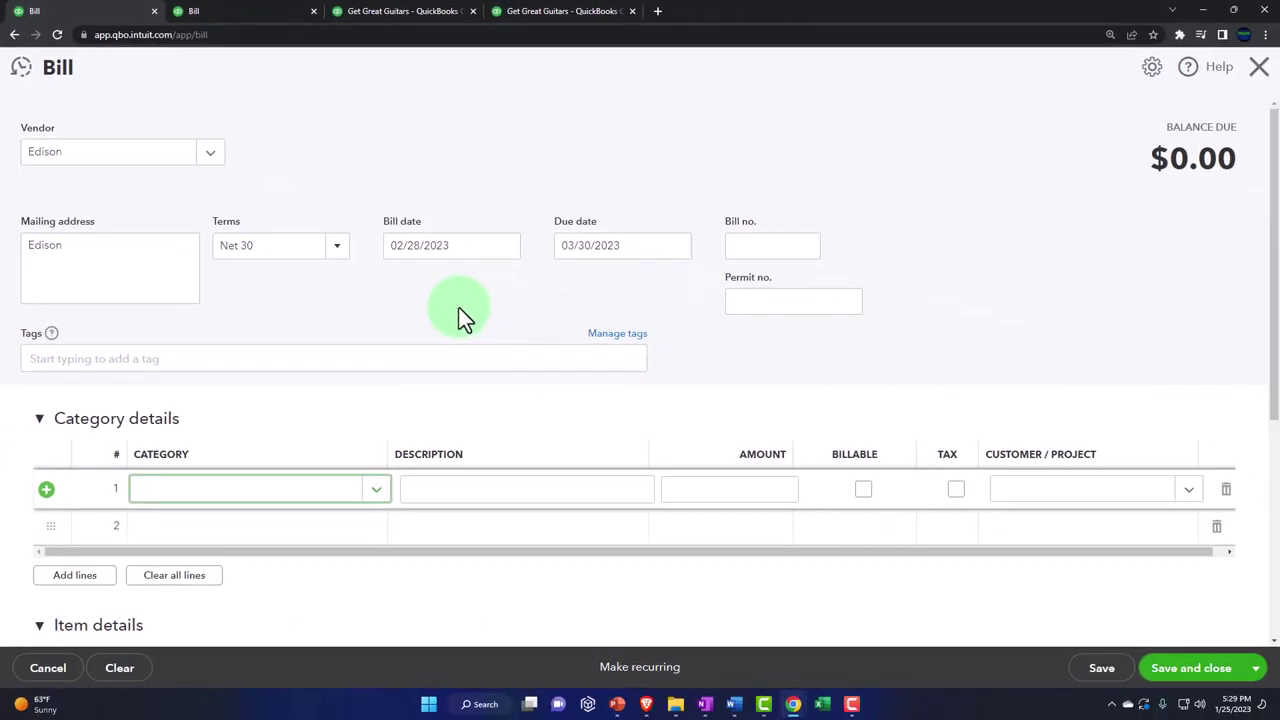
Set the category of the bill's first line to the parent expense account Utilities
type("ut")
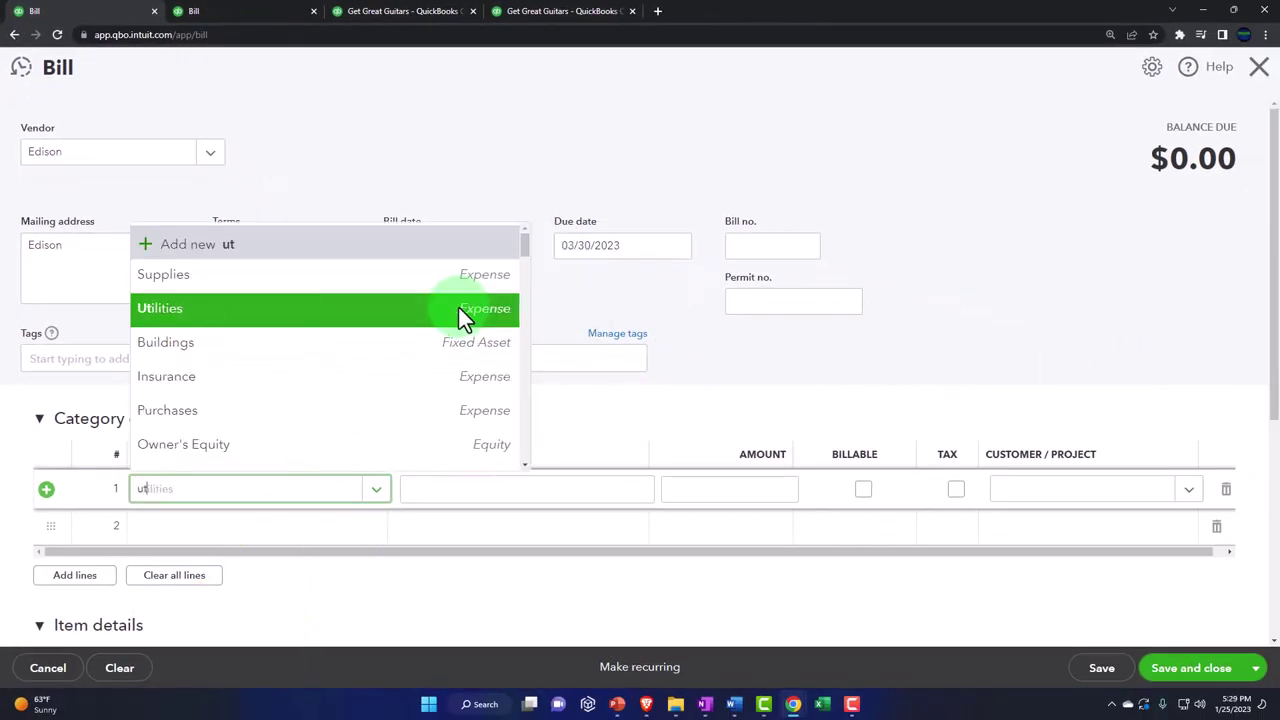
key("Down")
key("Down")
key("Down")
key("Down")
key("Down")
key("Down")
key("Down")
key("Down")
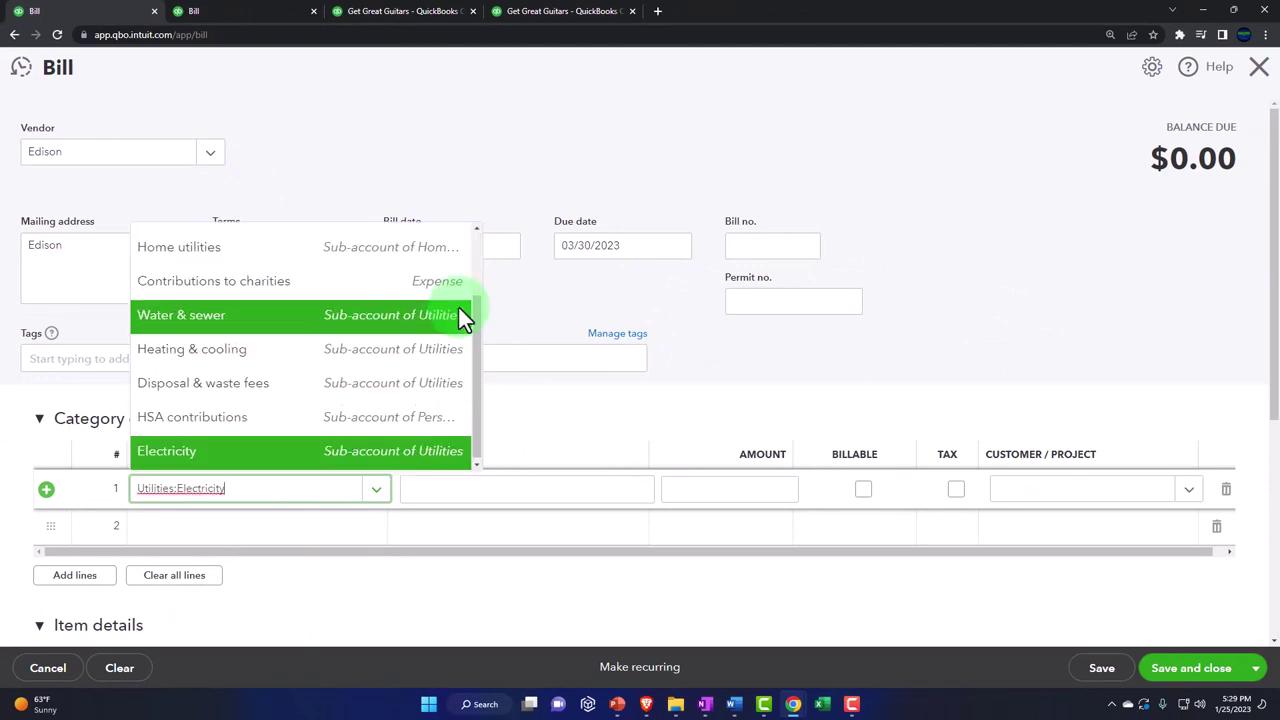
type("=====")
key("BackSpace")
key("BackSpace")
key("BackSpace")
key("BackSpace")
key("BackSpace")
key("BackSpace")
key("BackSpace")
key("BackSpace")
key("BackSpace")
key("BackSpace")
key("BackSpace")
key("BackSpace")
key("BackSpace")
key("BackSpace")
key("BackSpace")
key("BackSpace")
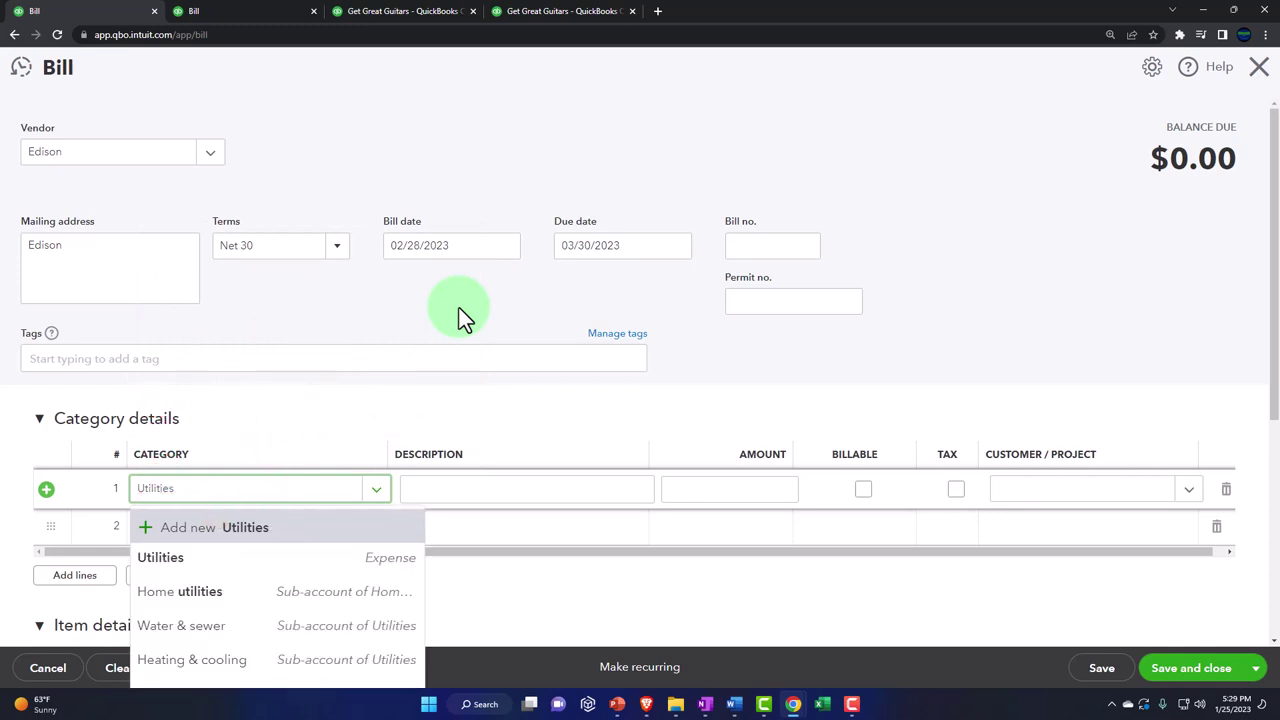
left_click(162, 562)
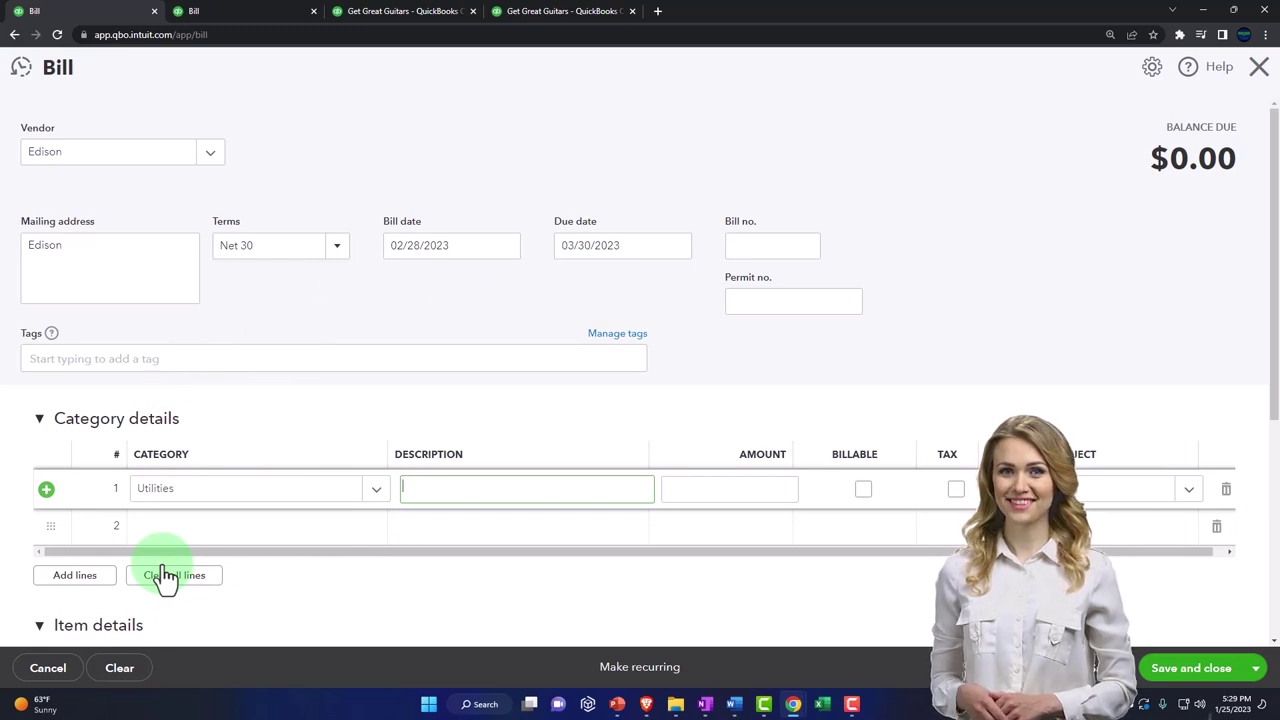
Enter an amount of 648.00 on the Utilities line, then save and close the Edison bill
key("Tab")
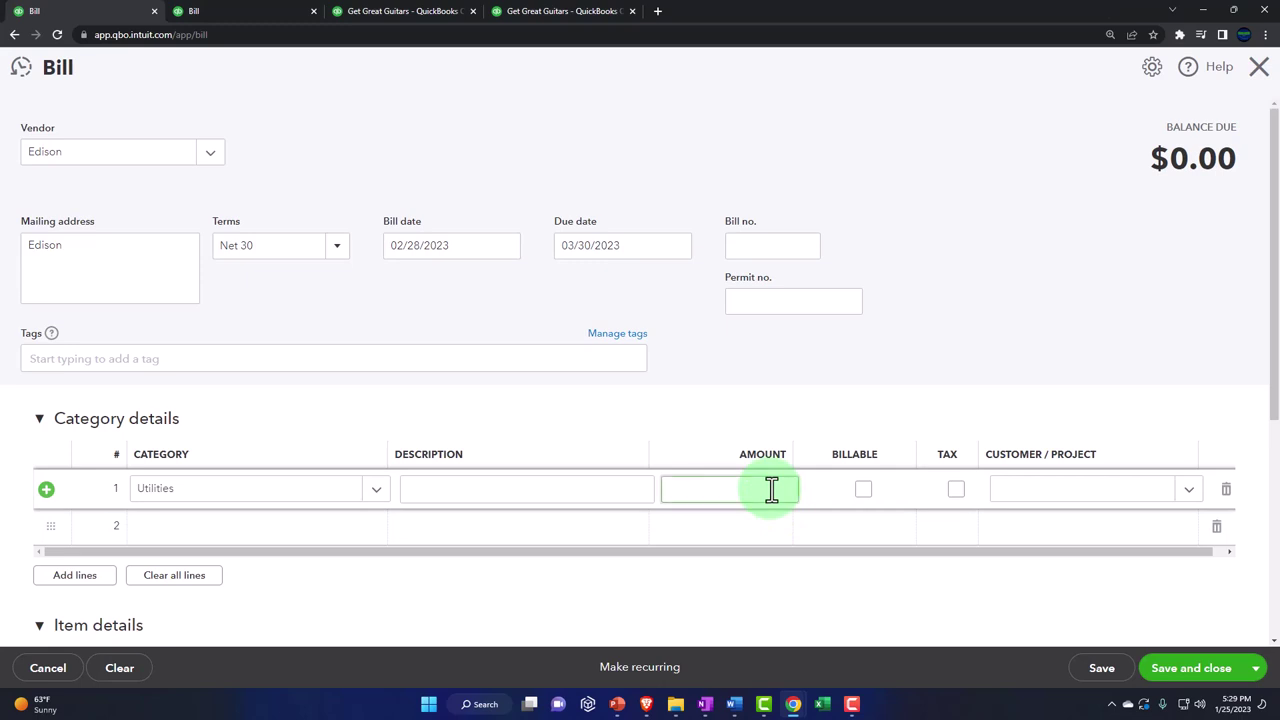
type("648")
left_click(749, 582)
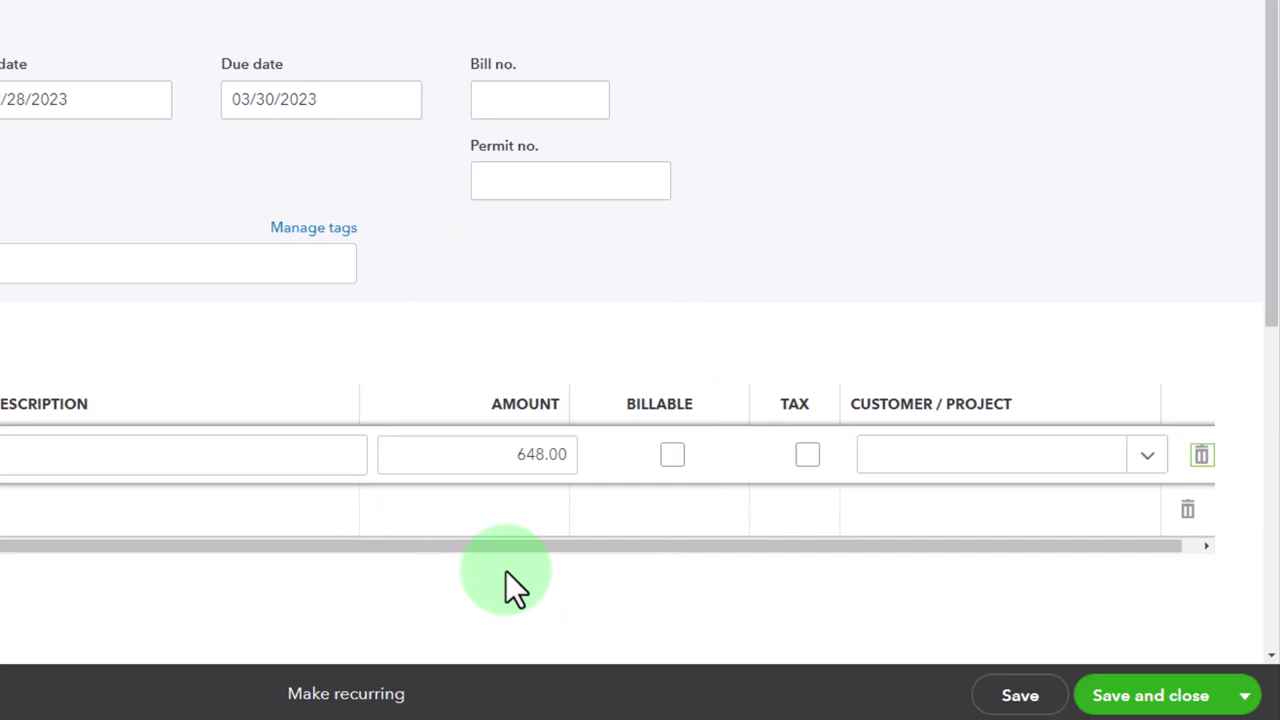
key("Tab")
scroll(506, 571, "down", 1)
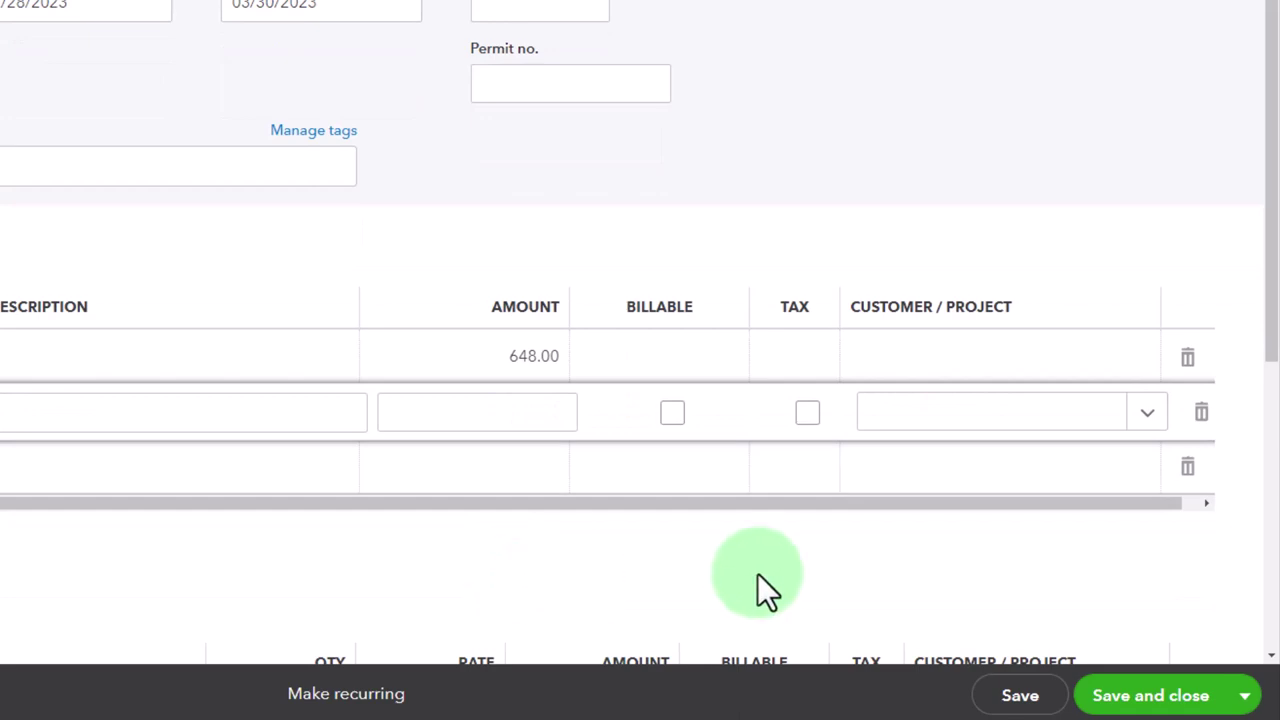
left_click(1160, 688)
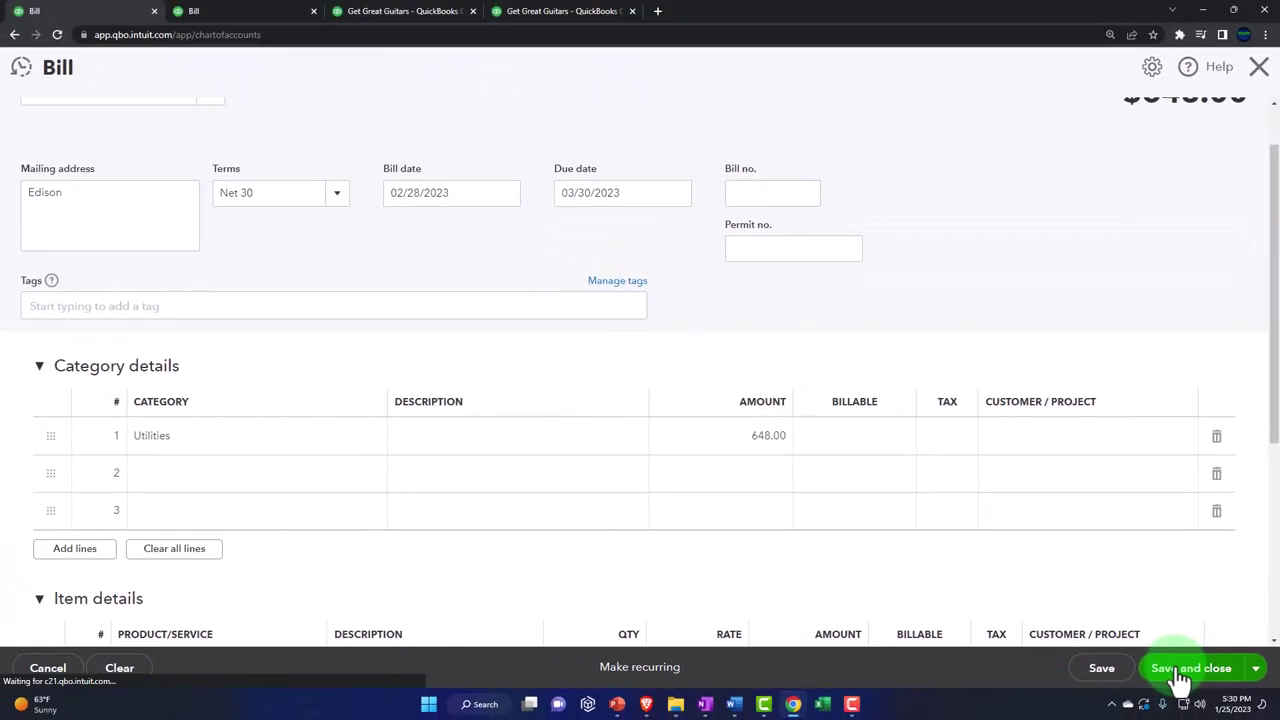
Rerun the balance sheet as of February 28, 2023 and examine the accounts payable balance
left_click(257, 13)
scroll(506, 374, "up", 10)
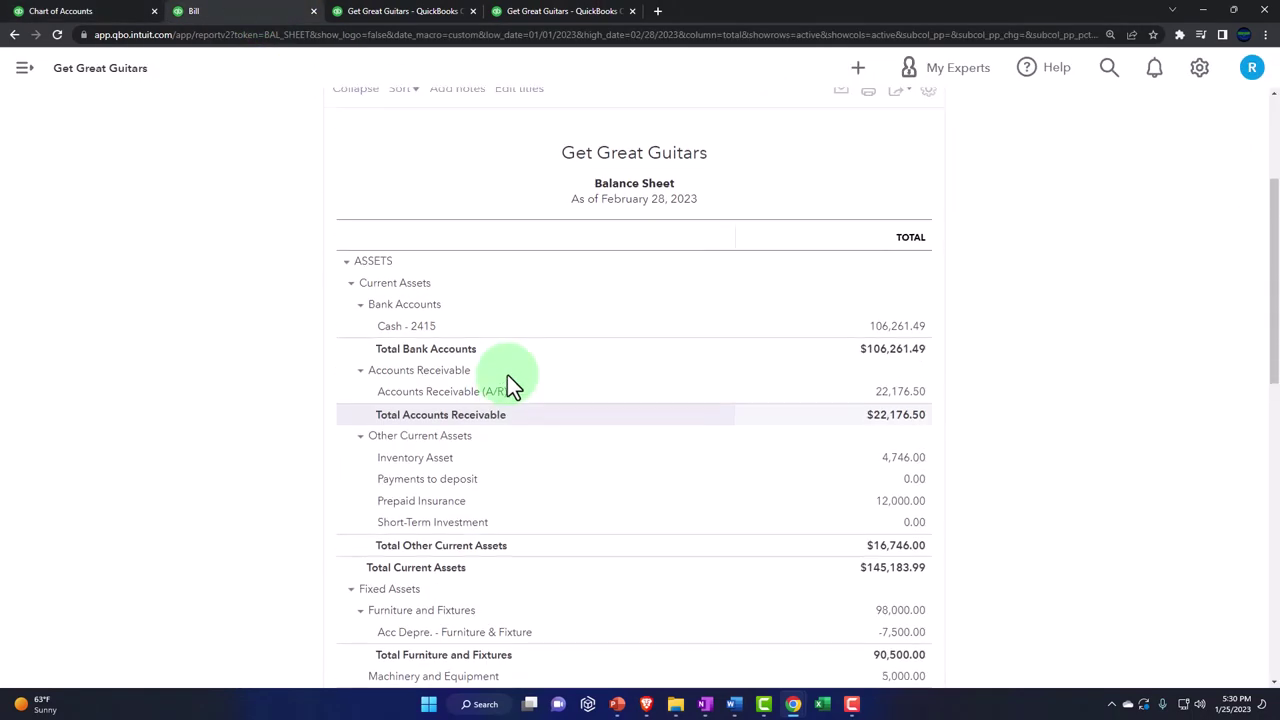
left_click(763, 251)
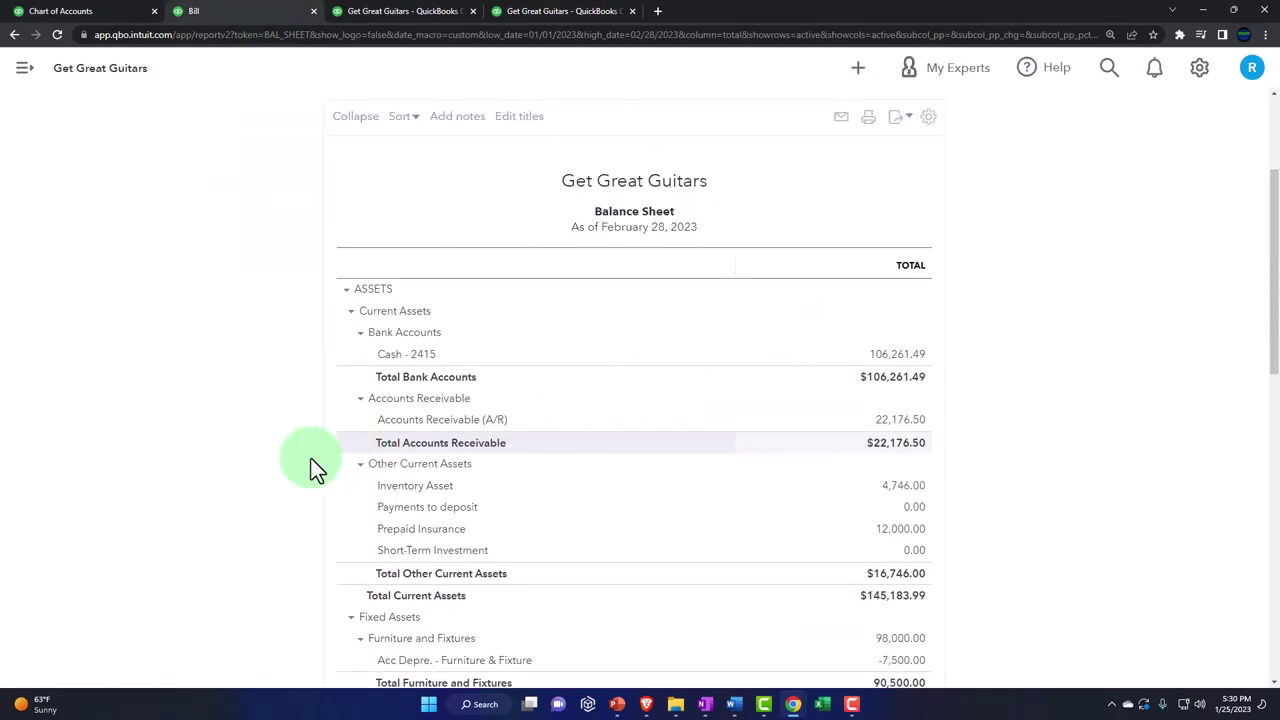
key("ctrl+plus")
scroll(207, 490, "down", 3)
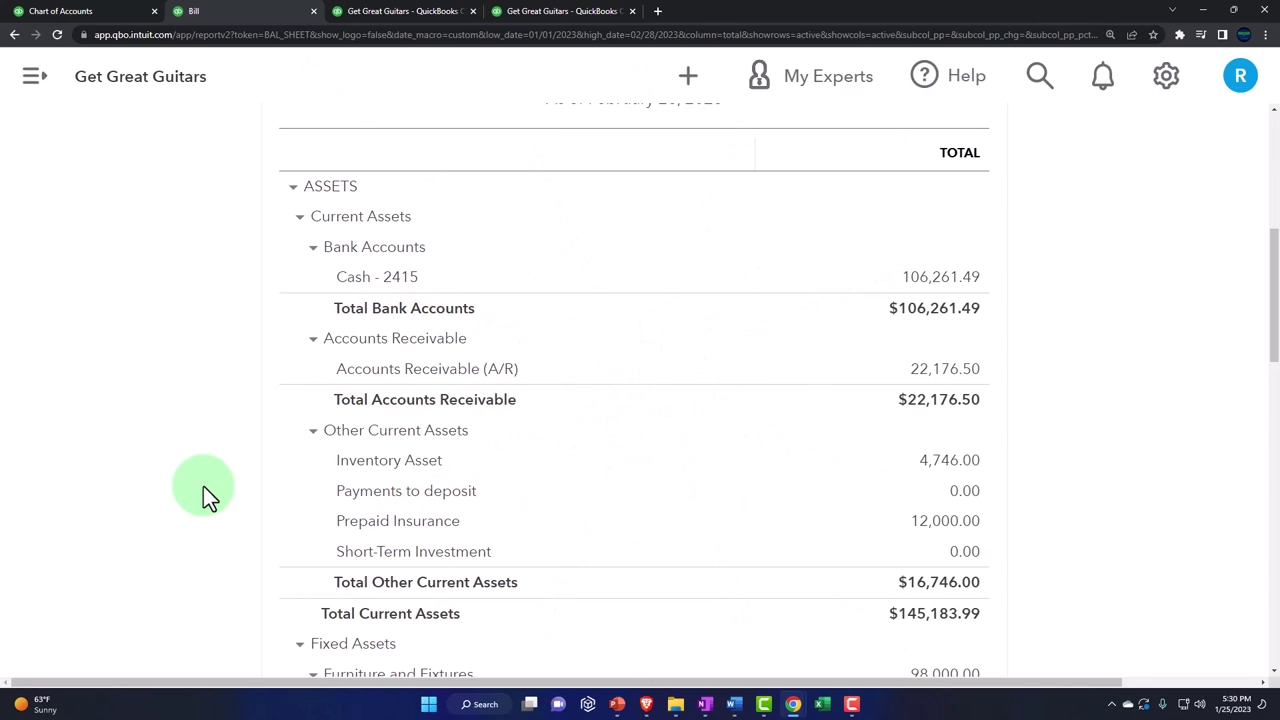
scroll(203, 486, "down", 5)
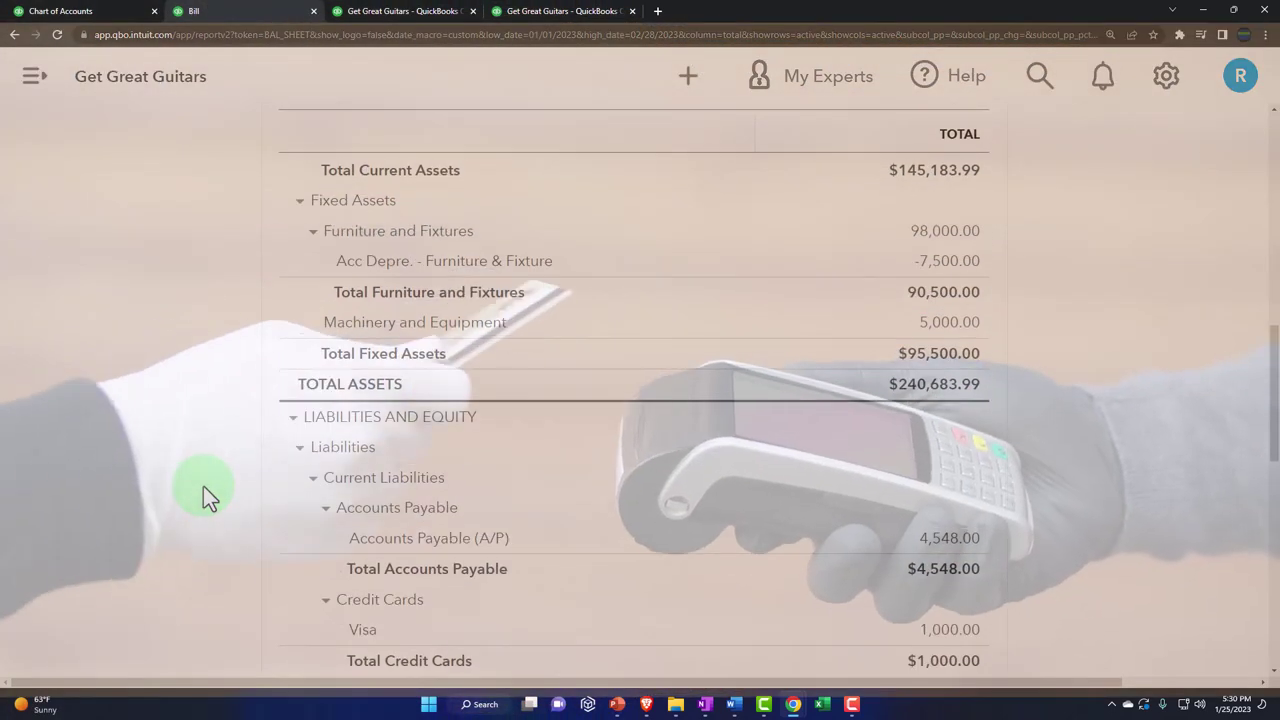
scroll(203, 486, "down", 2)
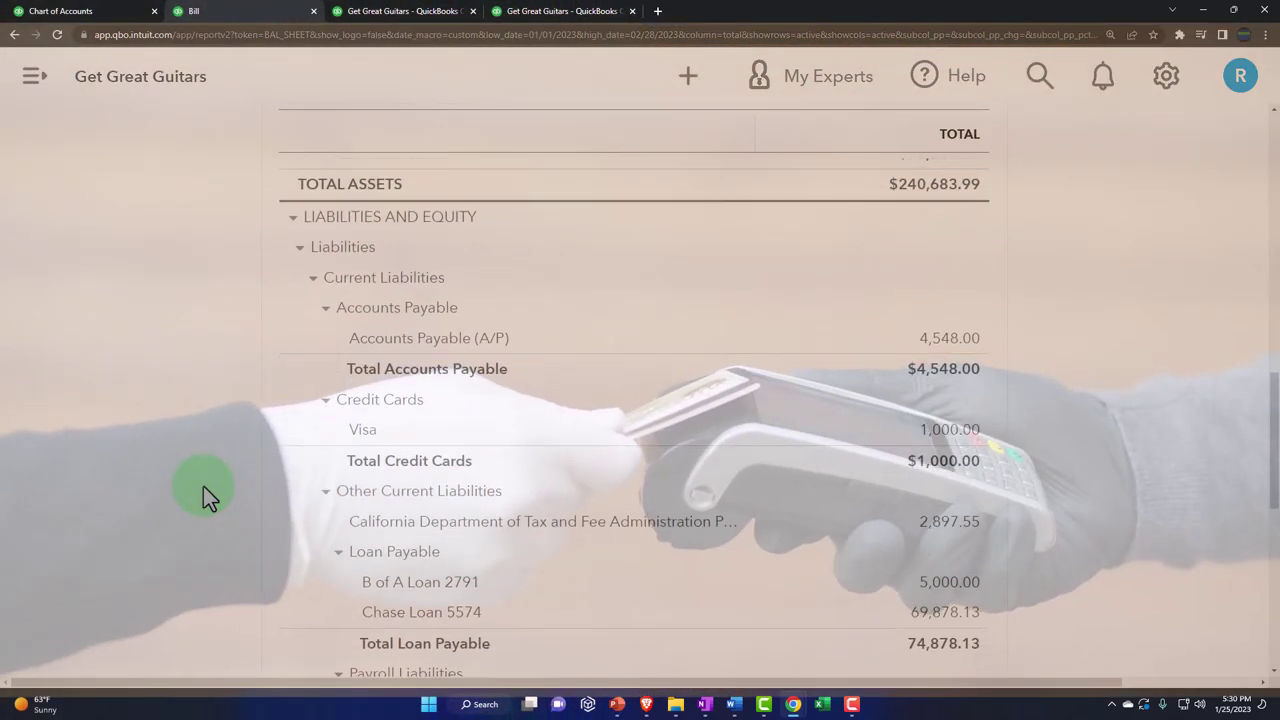
Open the transactions behind Accounts Payable (A/P), check the Edison bill entry, and return to the balance sheet
left_click(945, 340)
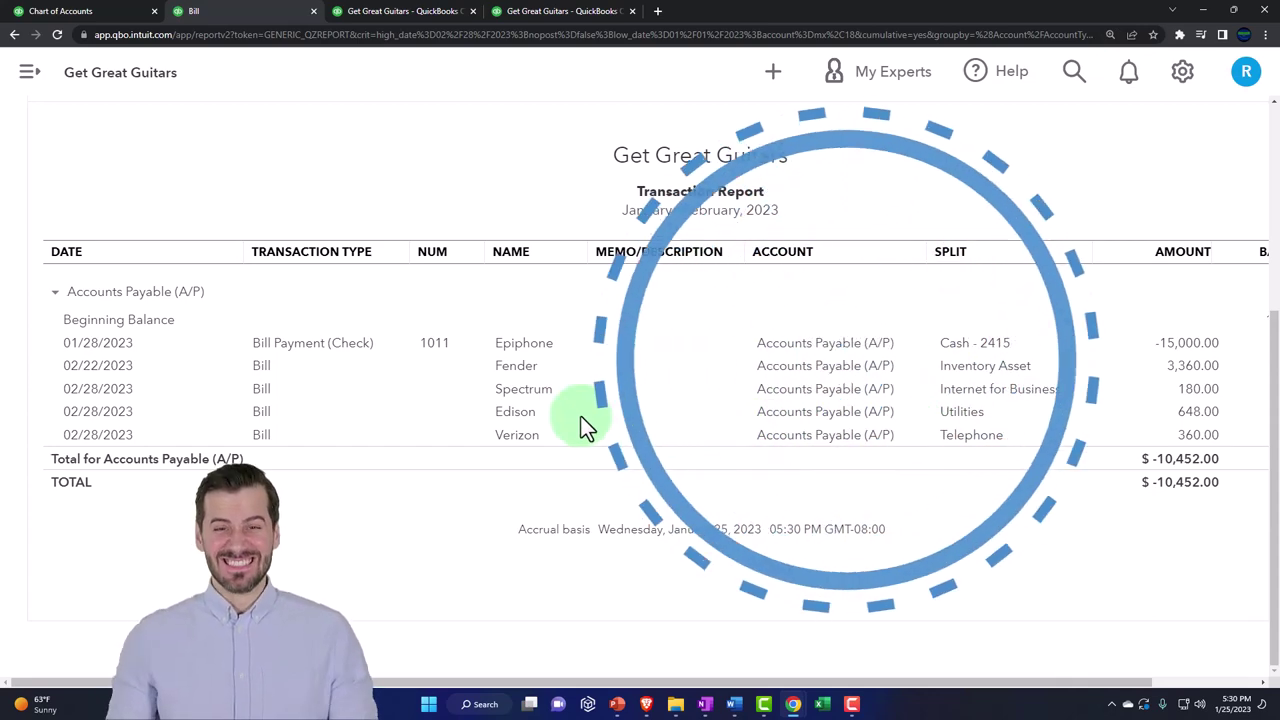
scroll(227, 412, "up", 3)
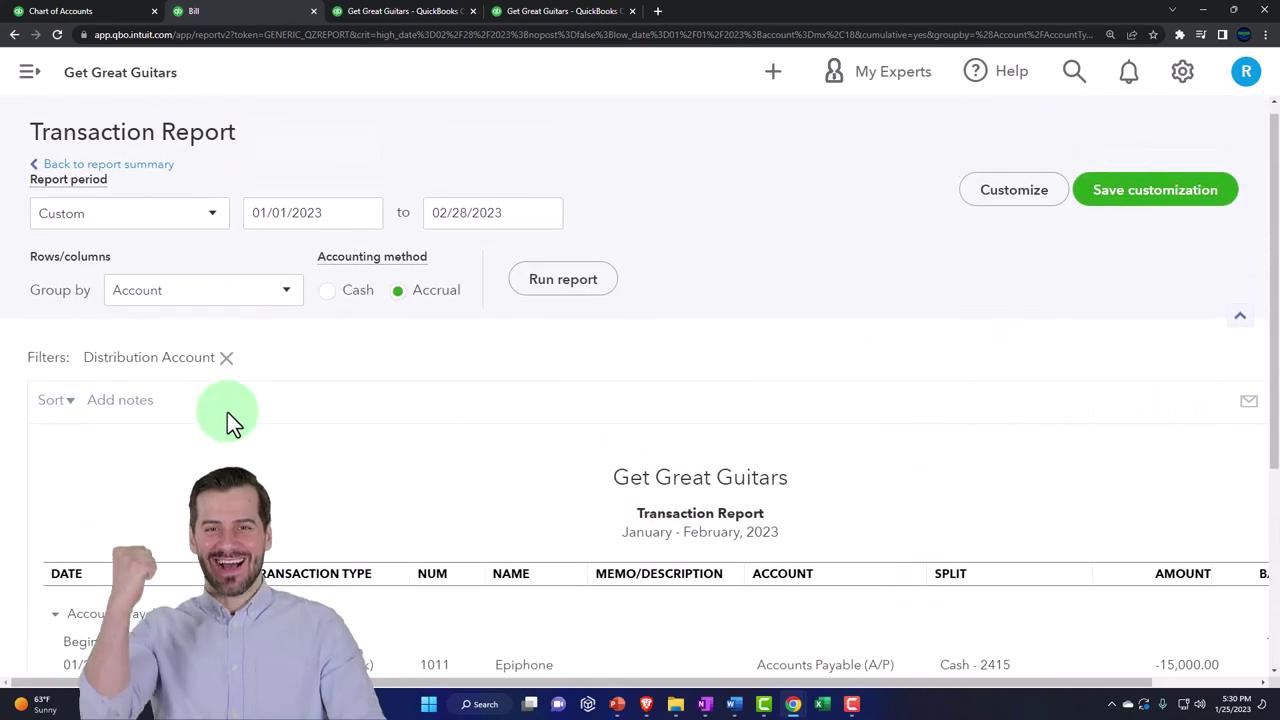
left_click(159, 180)
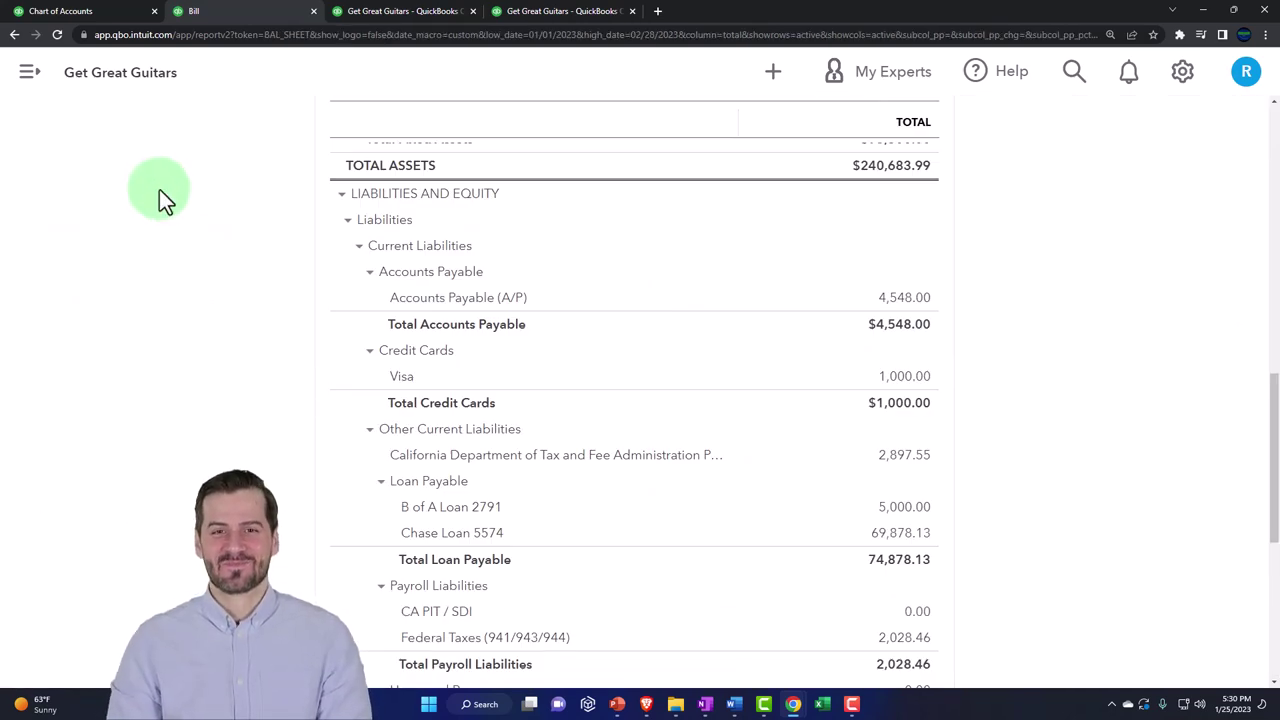
Rerun the January–February 2023 Profit and Loss report by month and compare the Utilities expense and net income between months
left_click(407, 13)
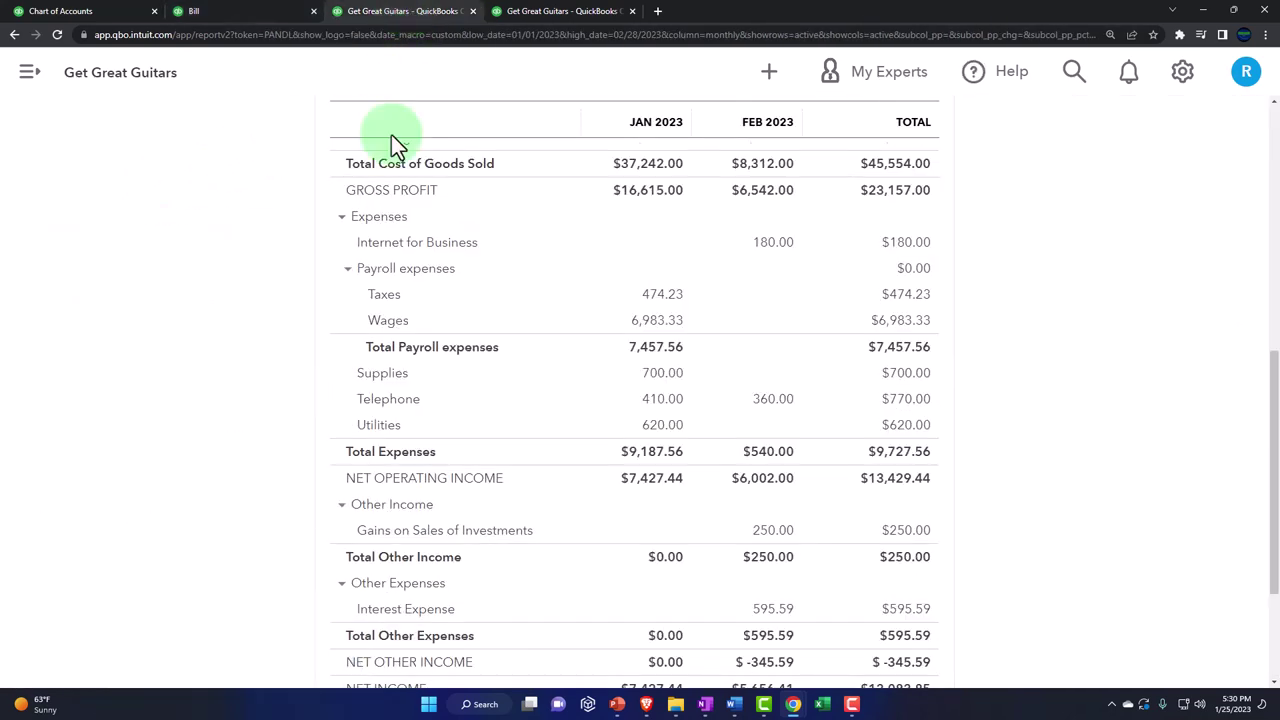
scroll(391, 134, "up", 6)
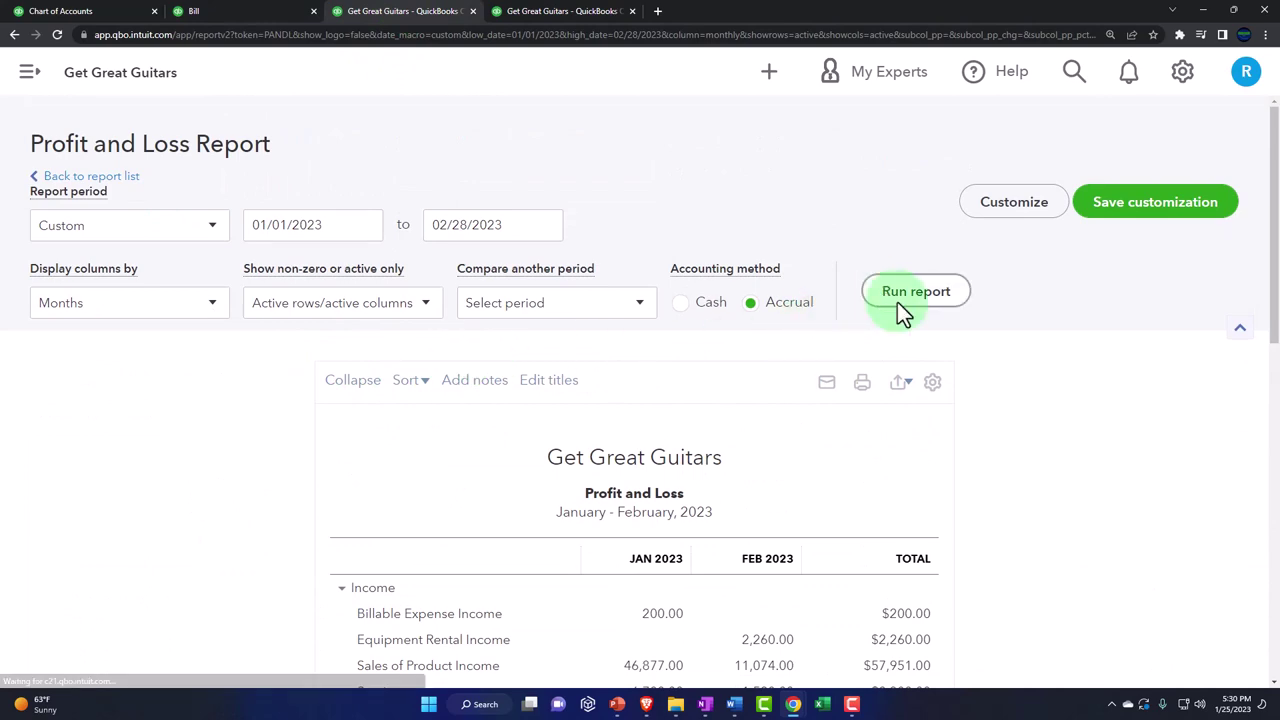
scroll(1020, 338, "down", 10)
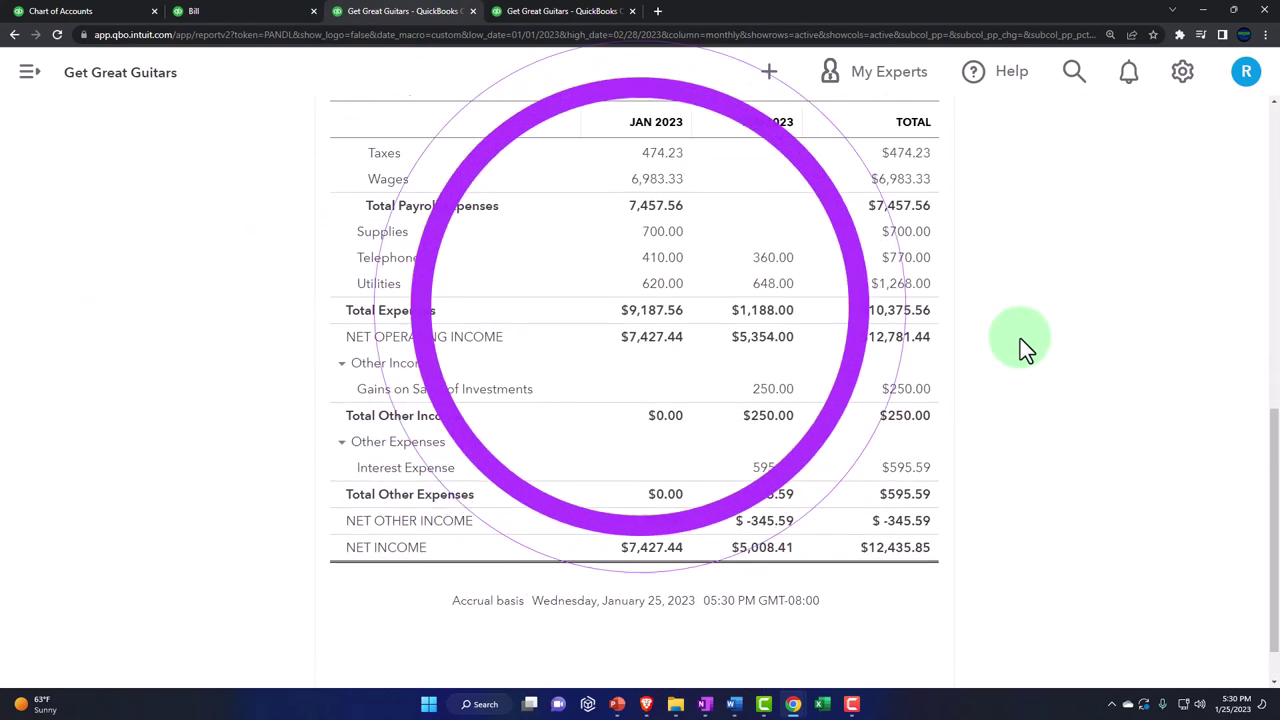
scroll(1020, 338, "up", 2)
key("ctrl+plus")
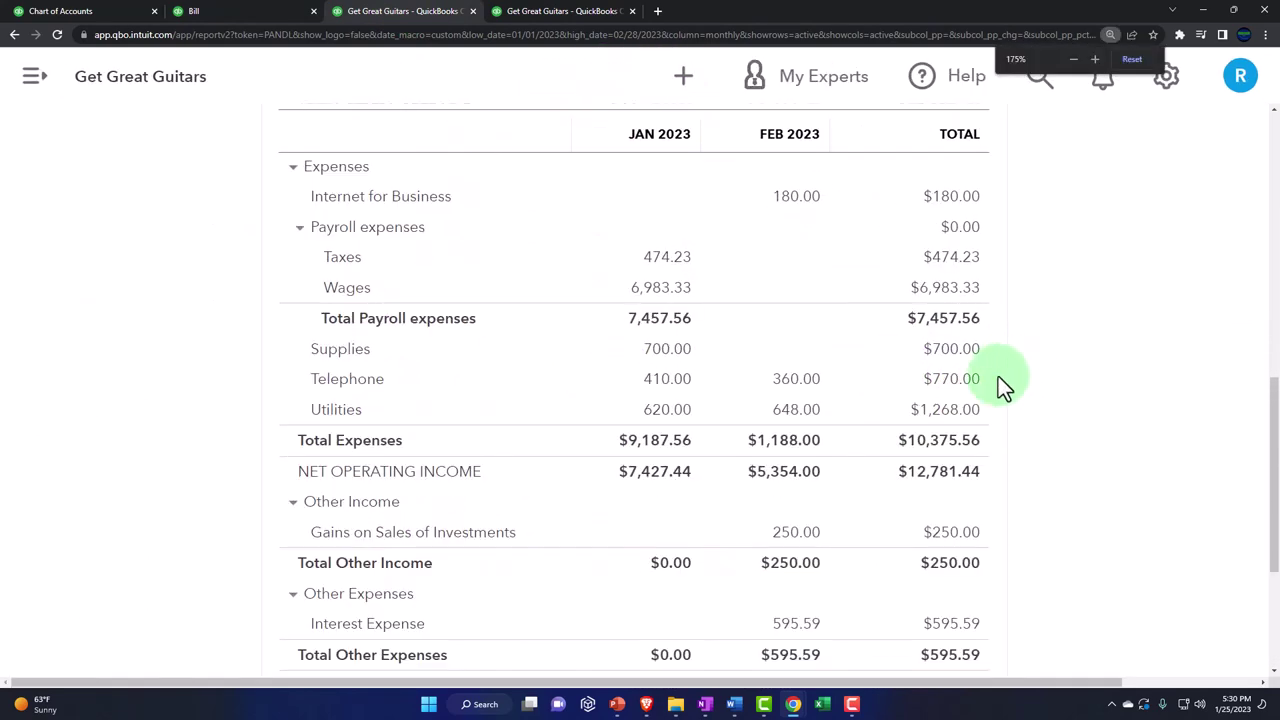
scroll(985, 413, "up", 1)
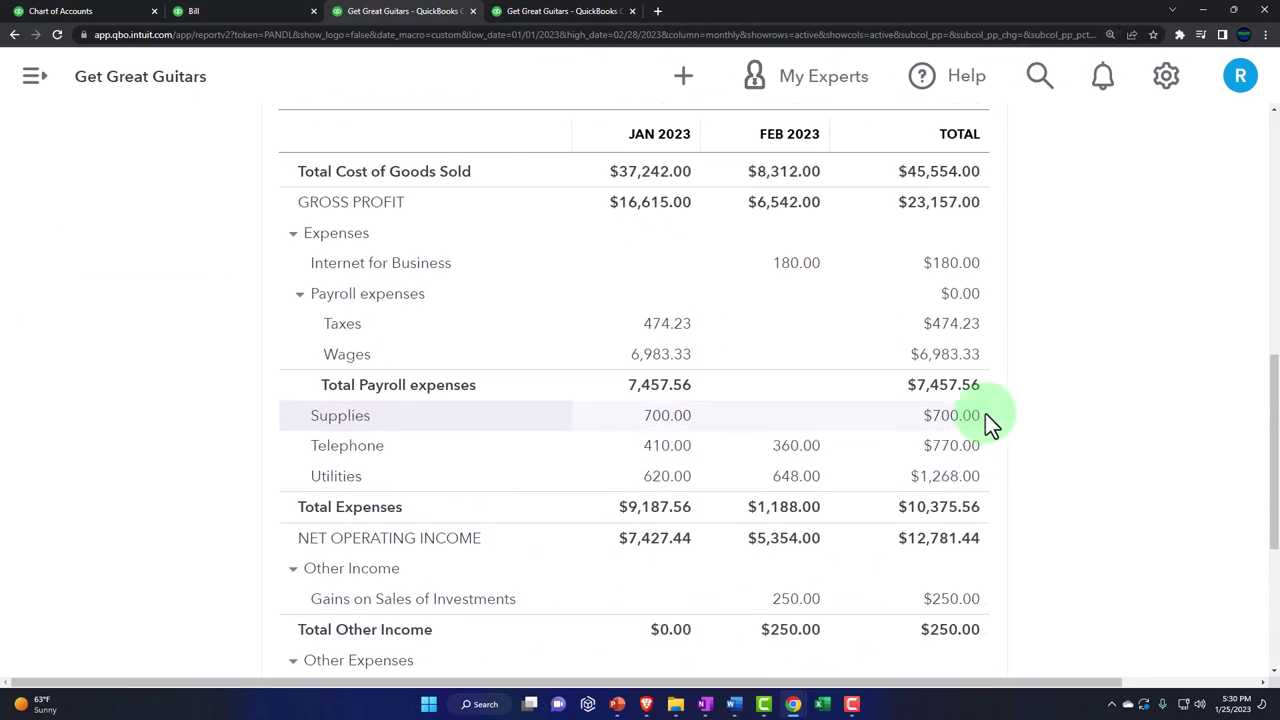
scroll(214, 444, "down", 1)
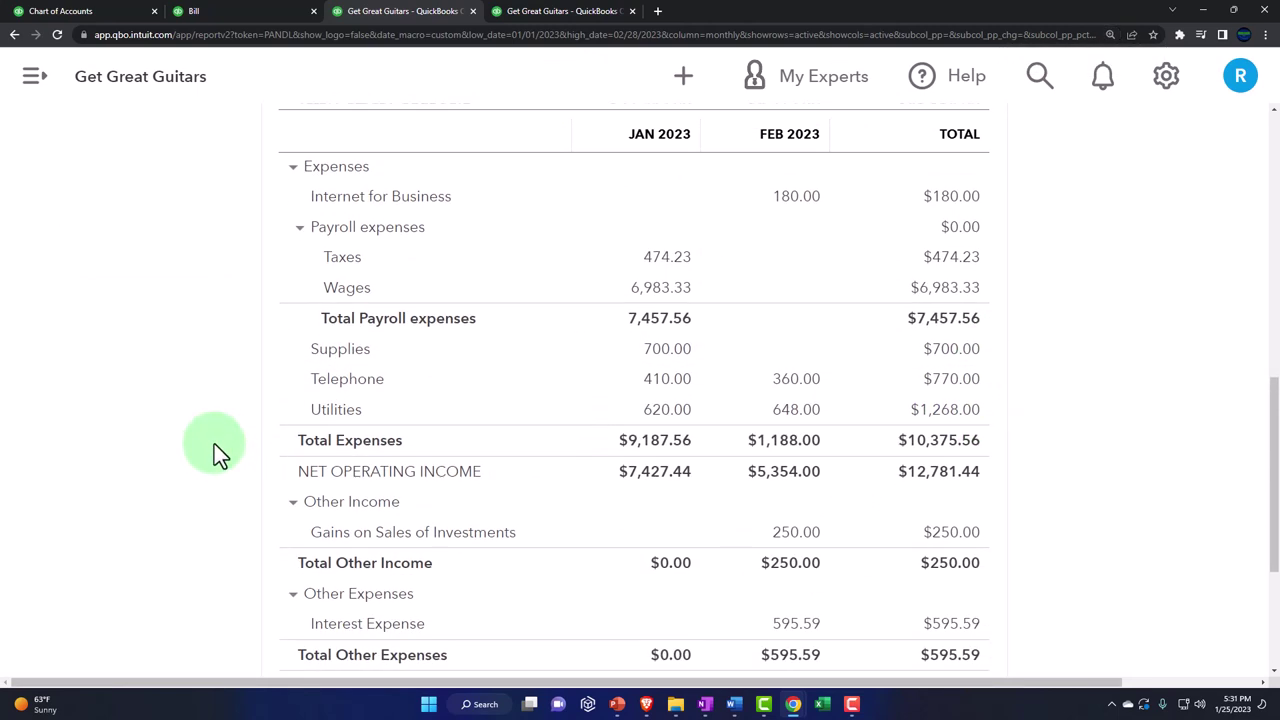
scroll(214, 444, "down", 1)
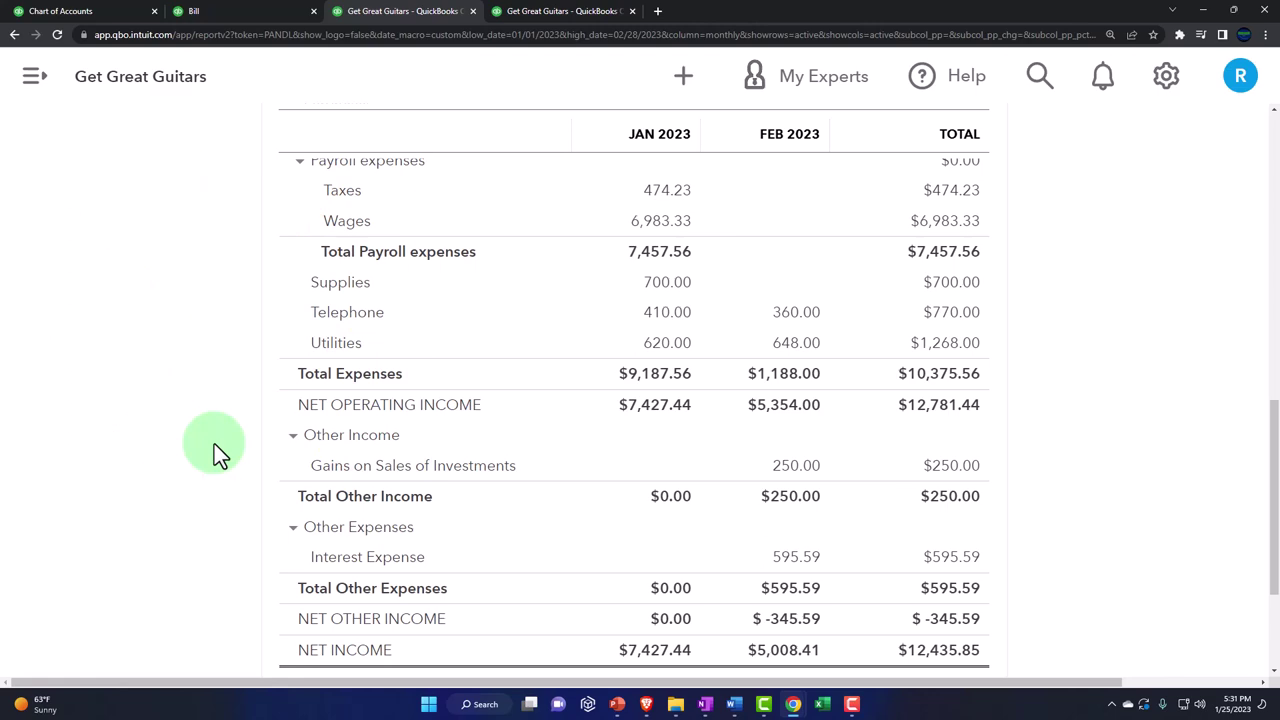
left_click(655, 348)
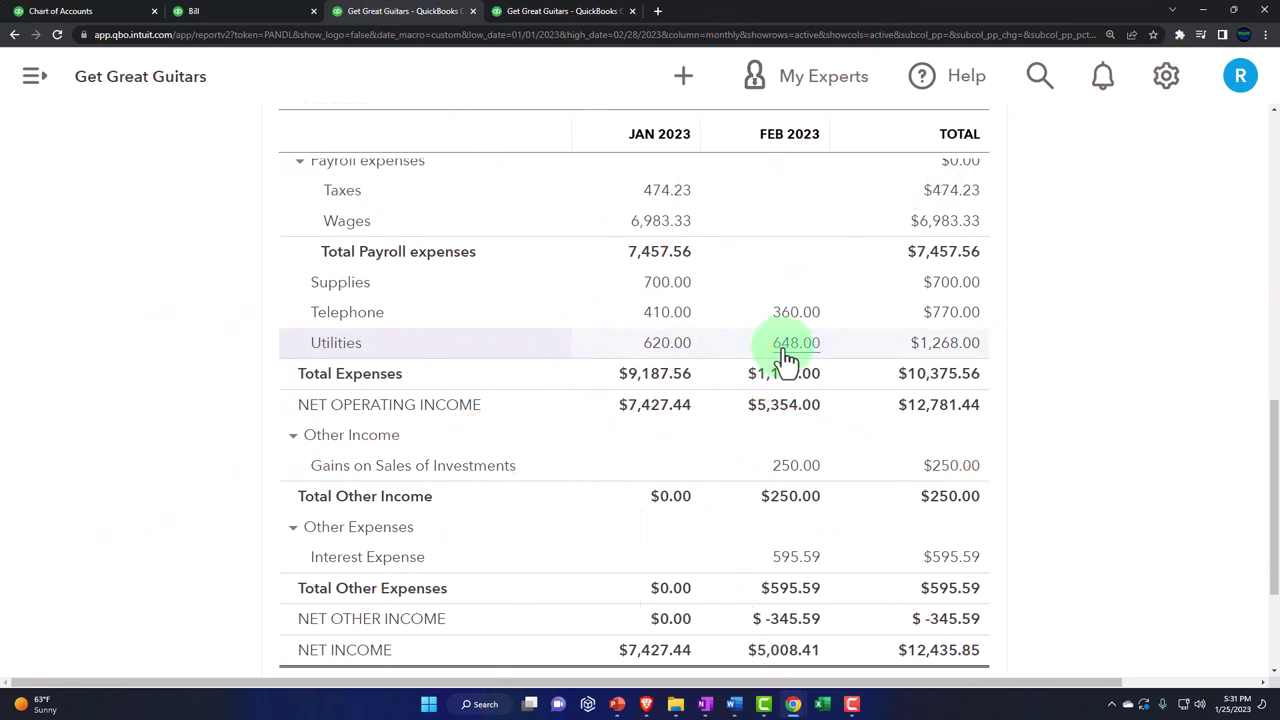
Rerun the Vendor Balance Detail report for all dates and review the open bills for Edison and the other vendors
left_click(584, 14)
scroll(603, 290, "up", 3)
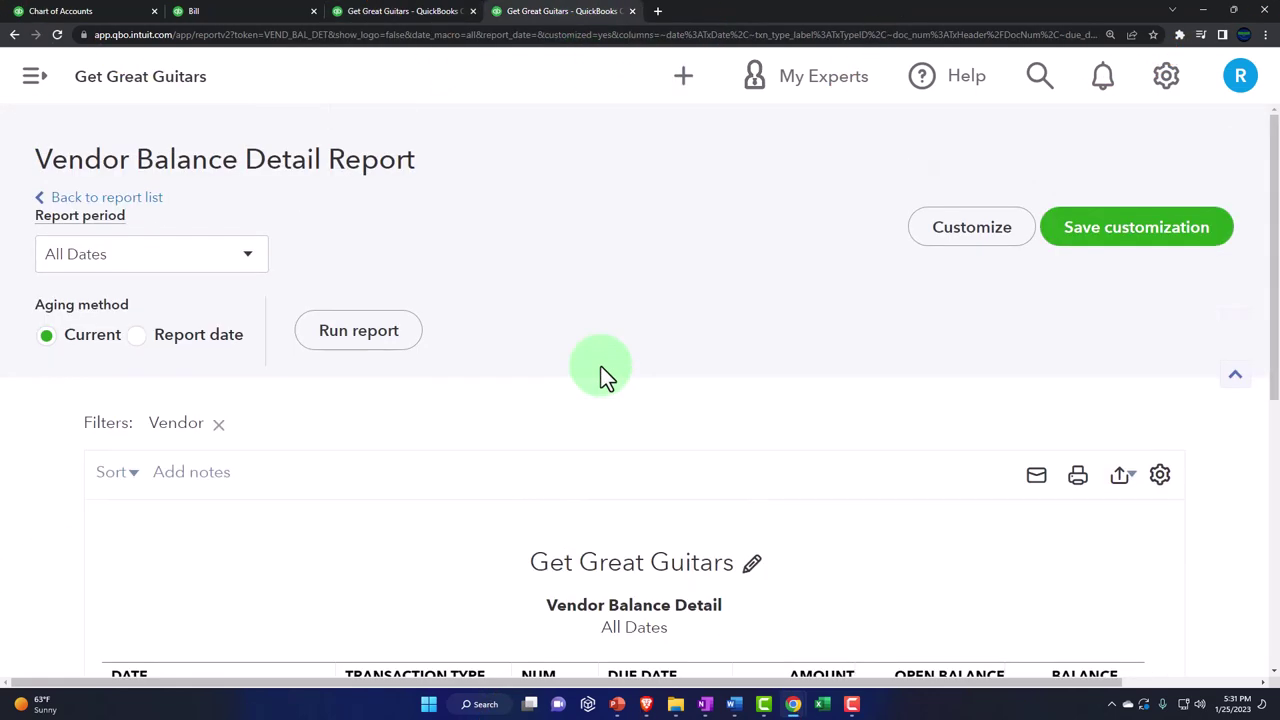
left_click(361, 331)
scroll(209, 500, "down", 3)
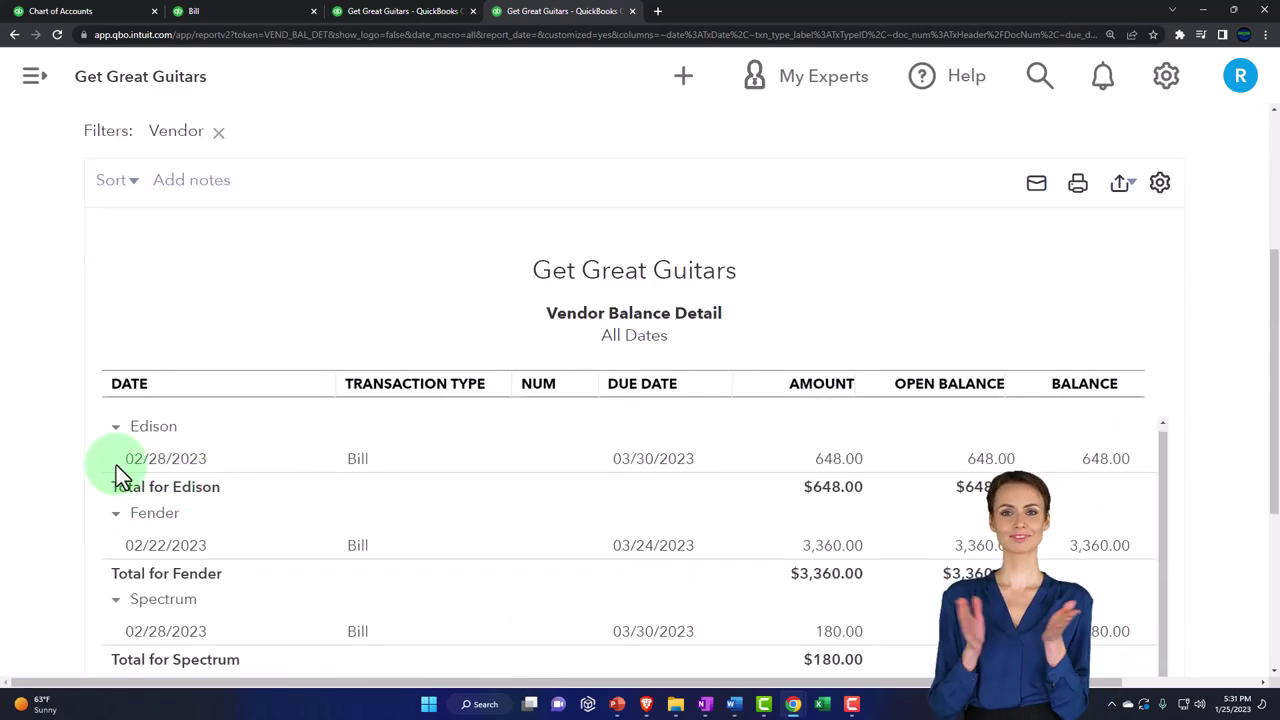
Compare the total open balance in the Vendor Balance Detail report with accounts payable on the balance sheet
scroll(240, 478, "down", 2)
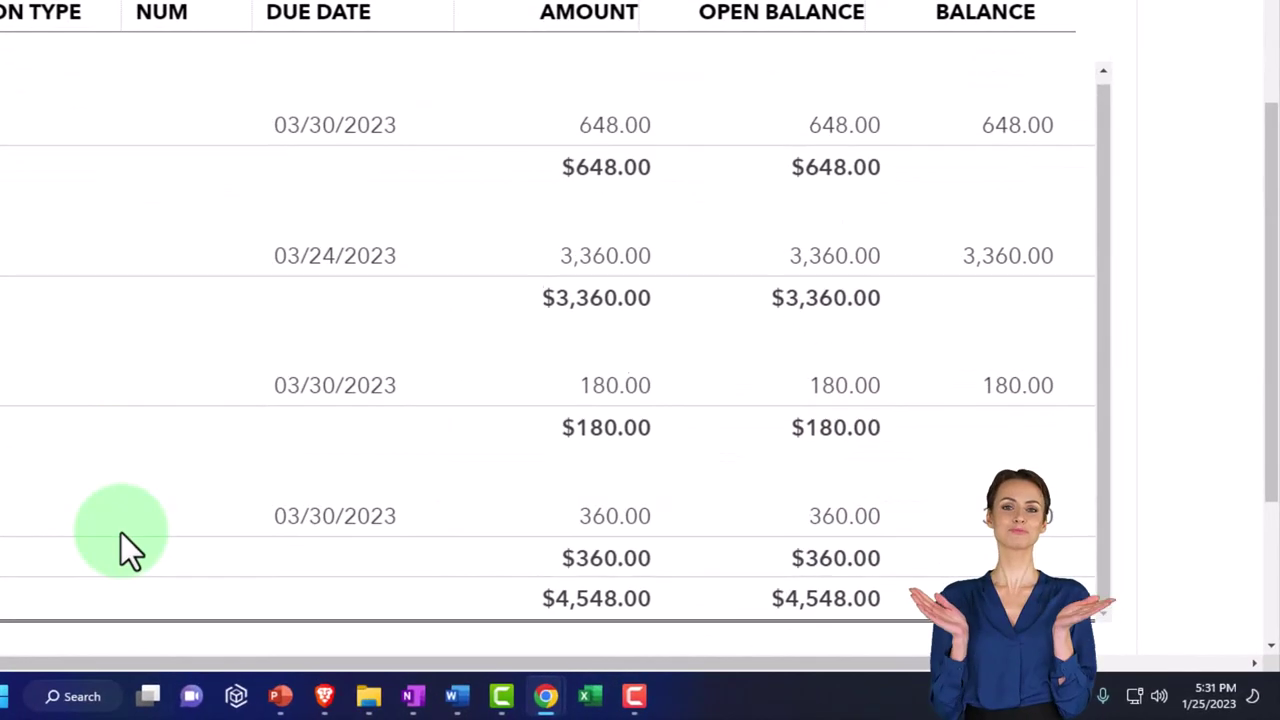
scroll(121, 540, "down", 1)
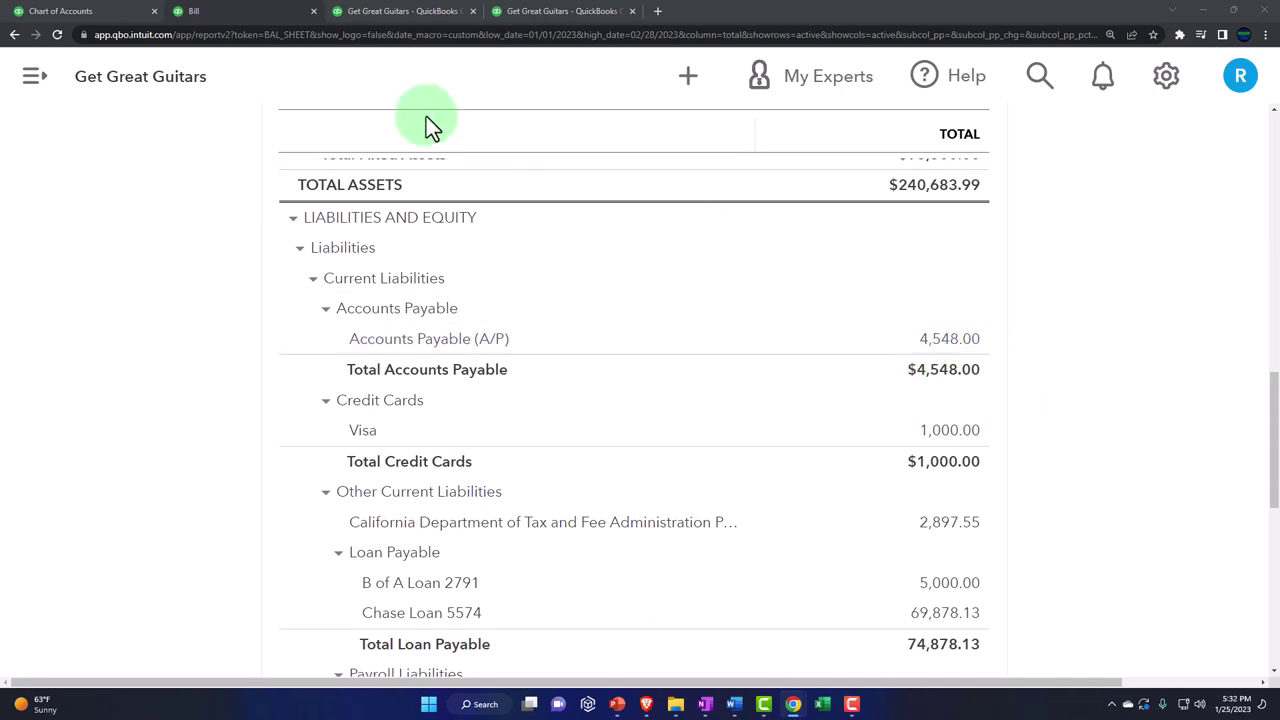
Go to the vendor list in the expenses area and review each vendor's pending bills and open balance
left_click(84, 20)
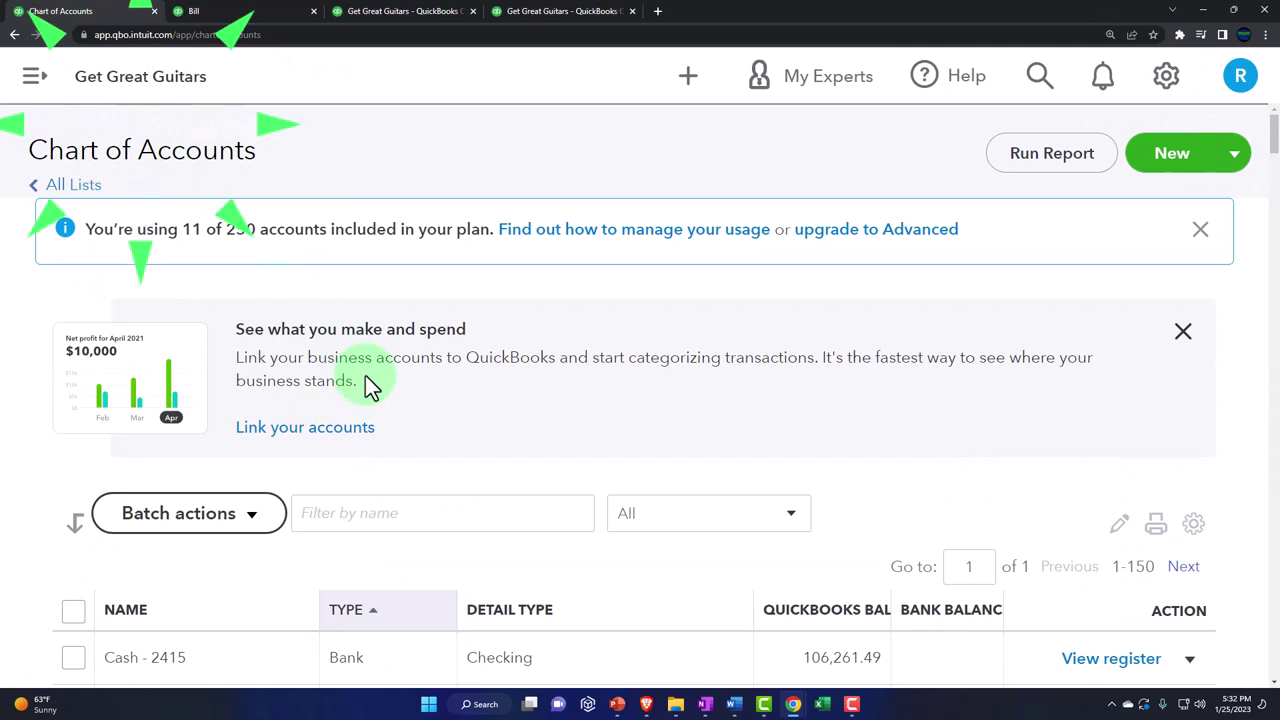
key("ctrl+minus")
left_click(31, 78)
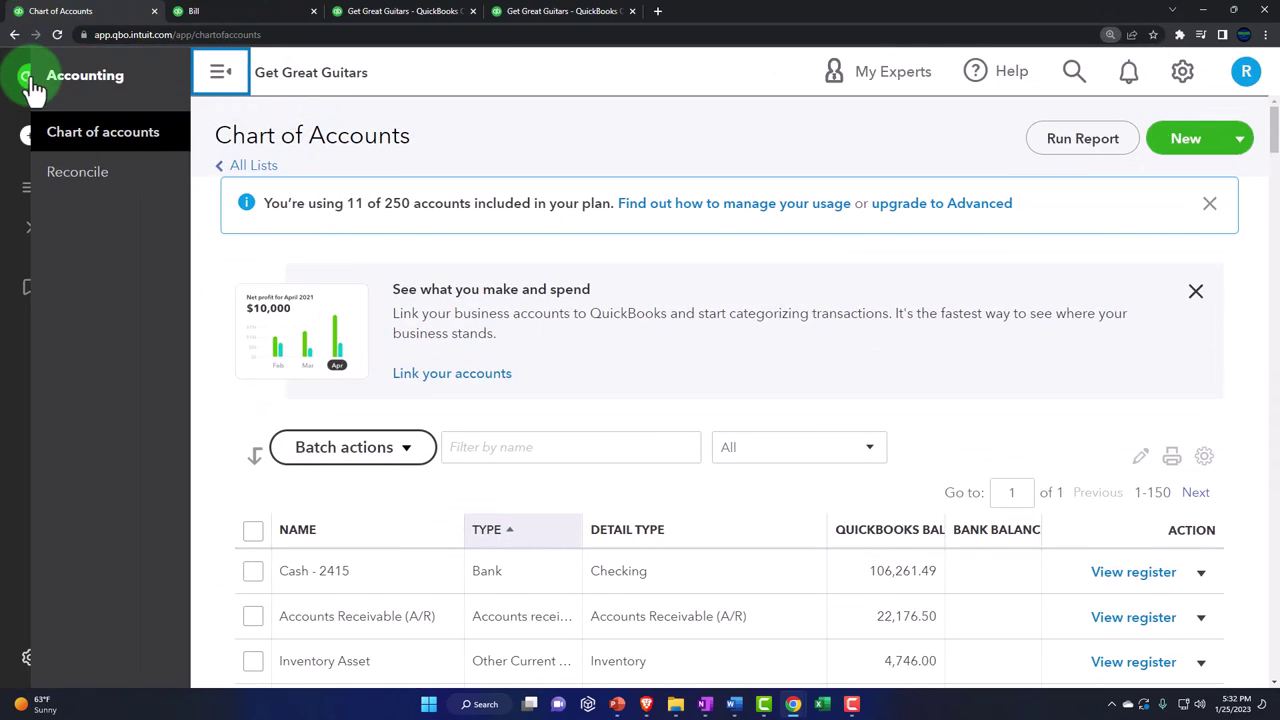
scroll(63, 326, "down", 3)
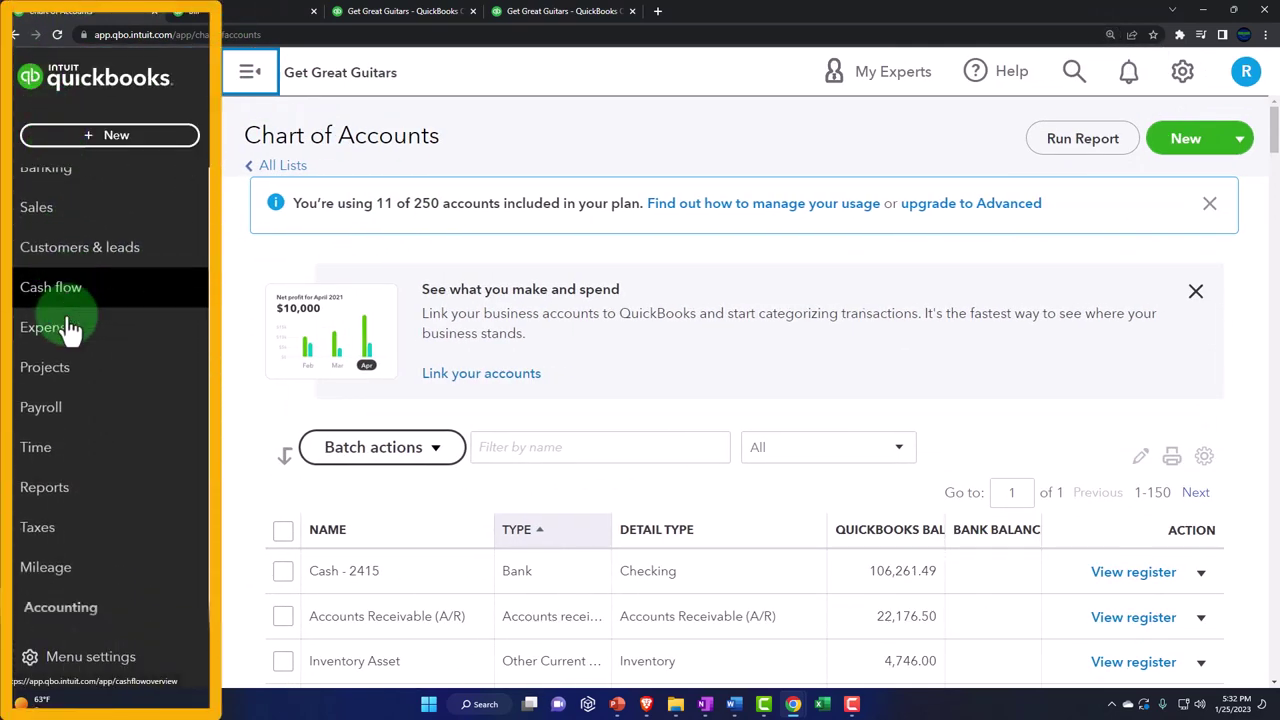
scroll(77, 360, "up", 3)
scroll(76, 370, "down", 1)
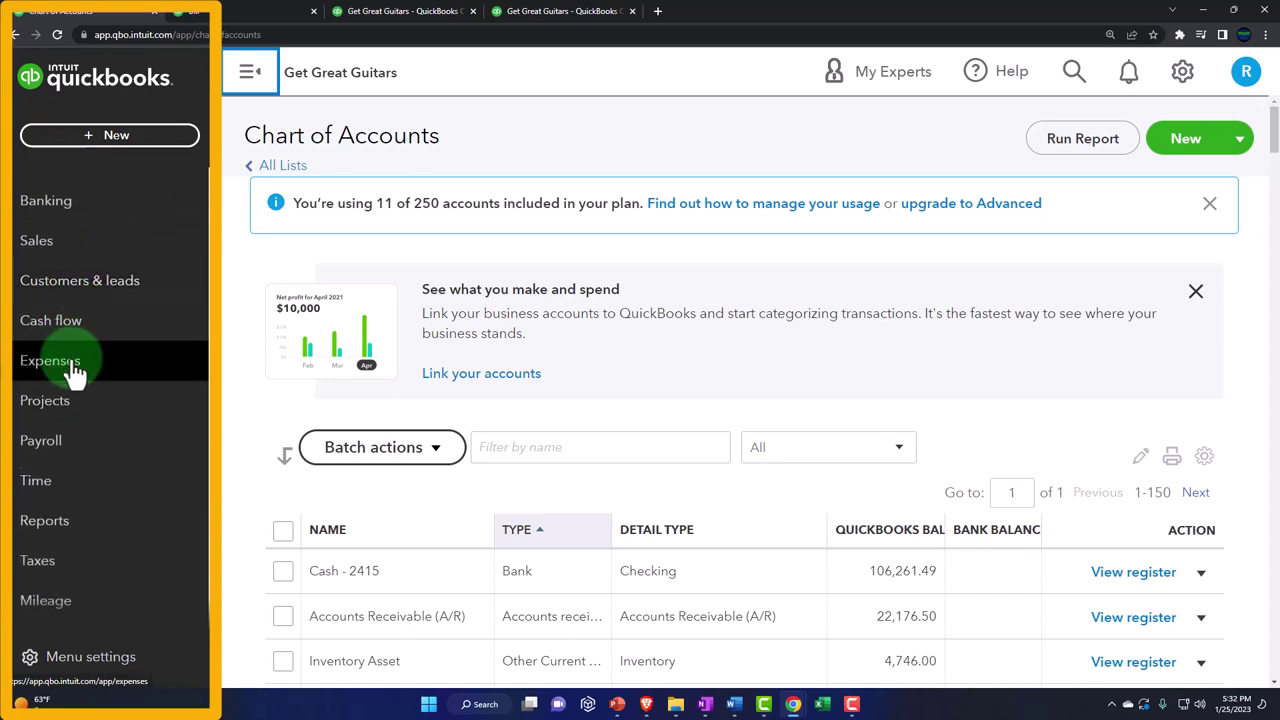
left_click(73, 372)
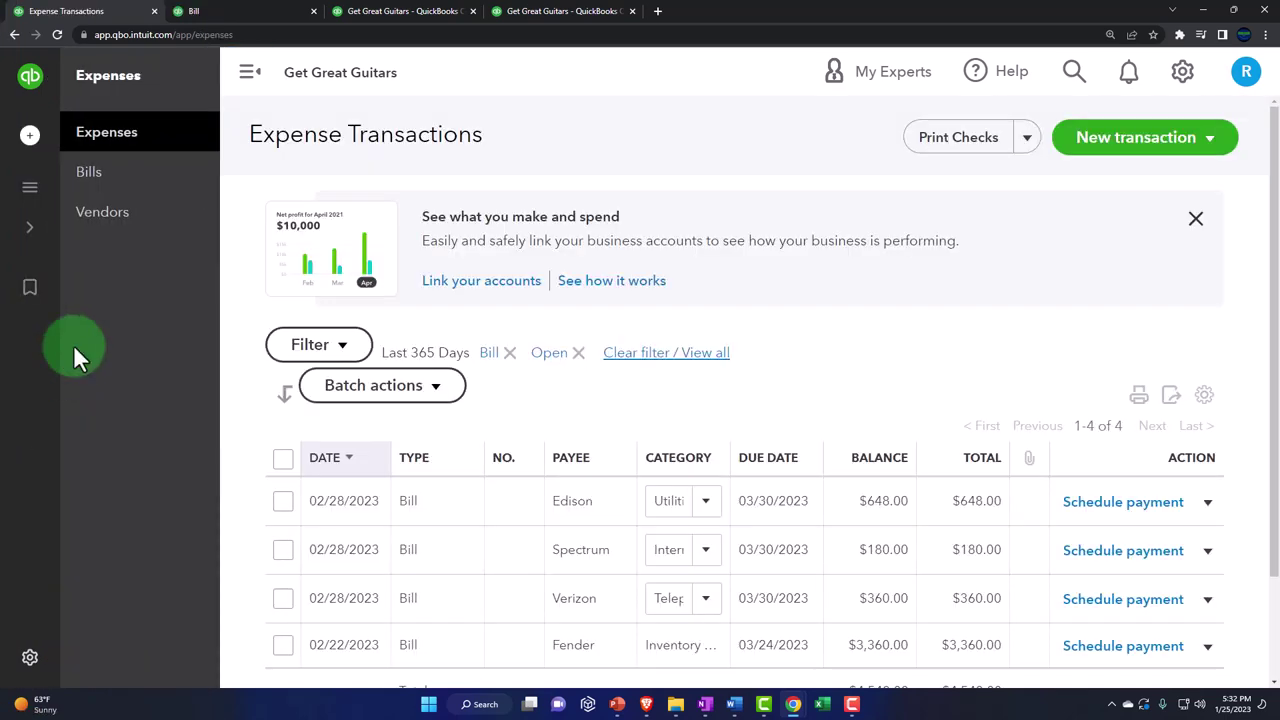
left_click(115, 228)
left_click(245, 80)
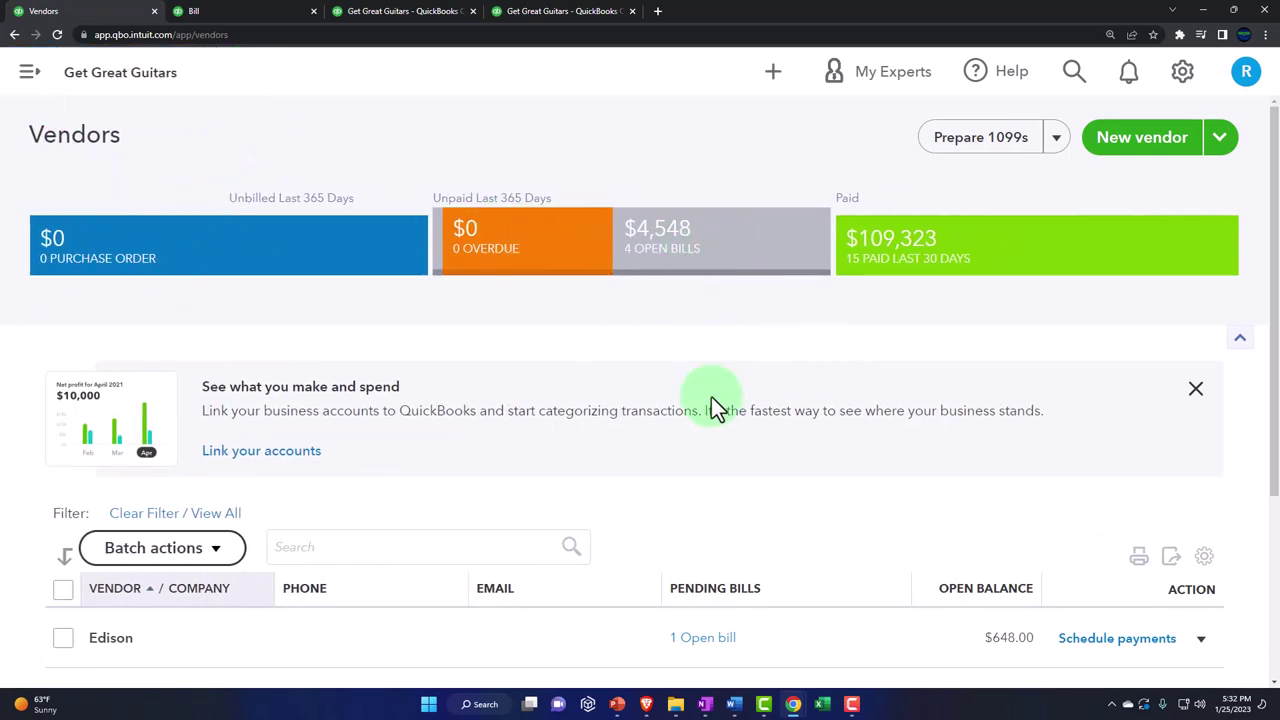
scroll(711, 397, "down", 3)
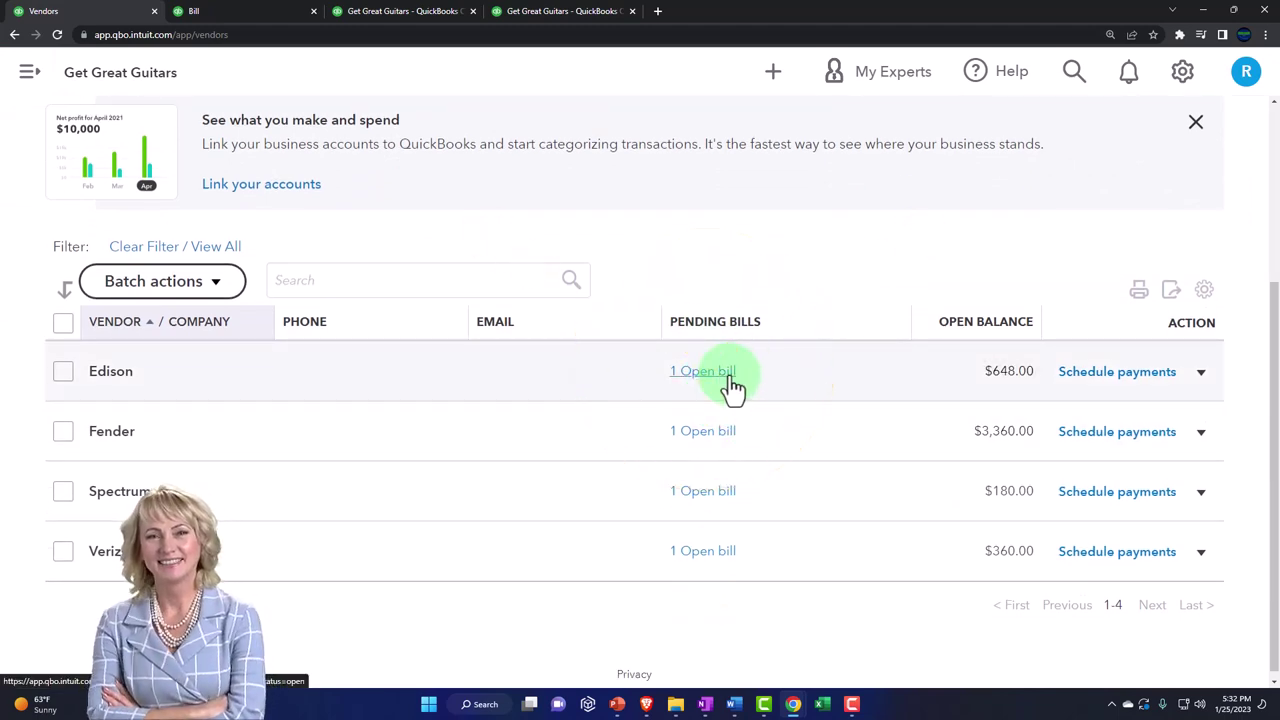
scroll(732, 442, "up", 5)
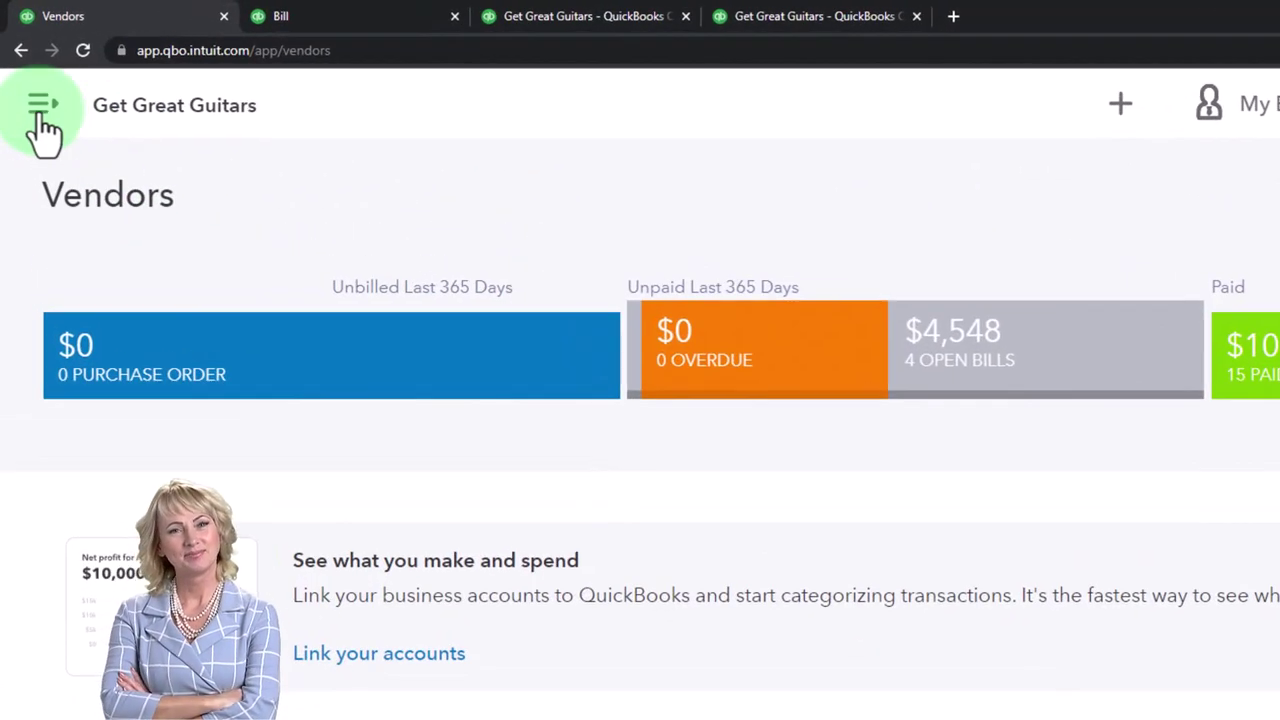
Open the bills list and review the unpaid bills for Fender, Edison, Spectrum and Verizon
left_click(43, 108)
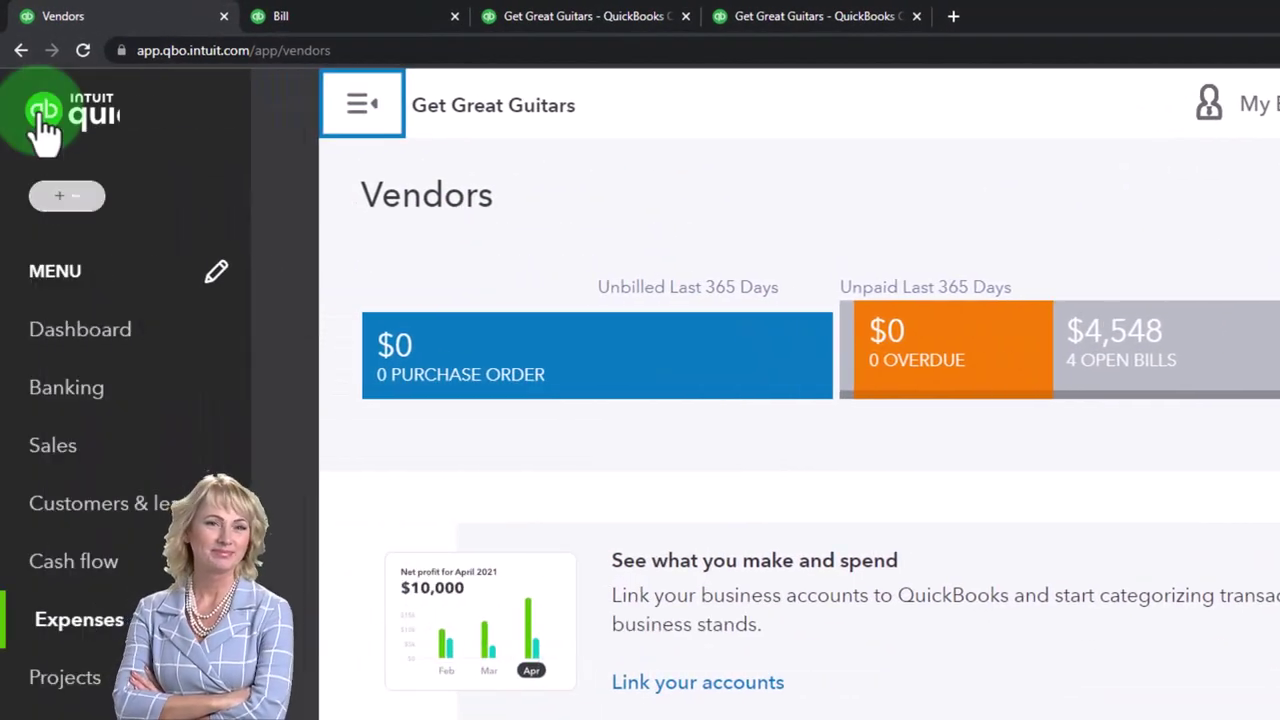
left_click(100, 620)
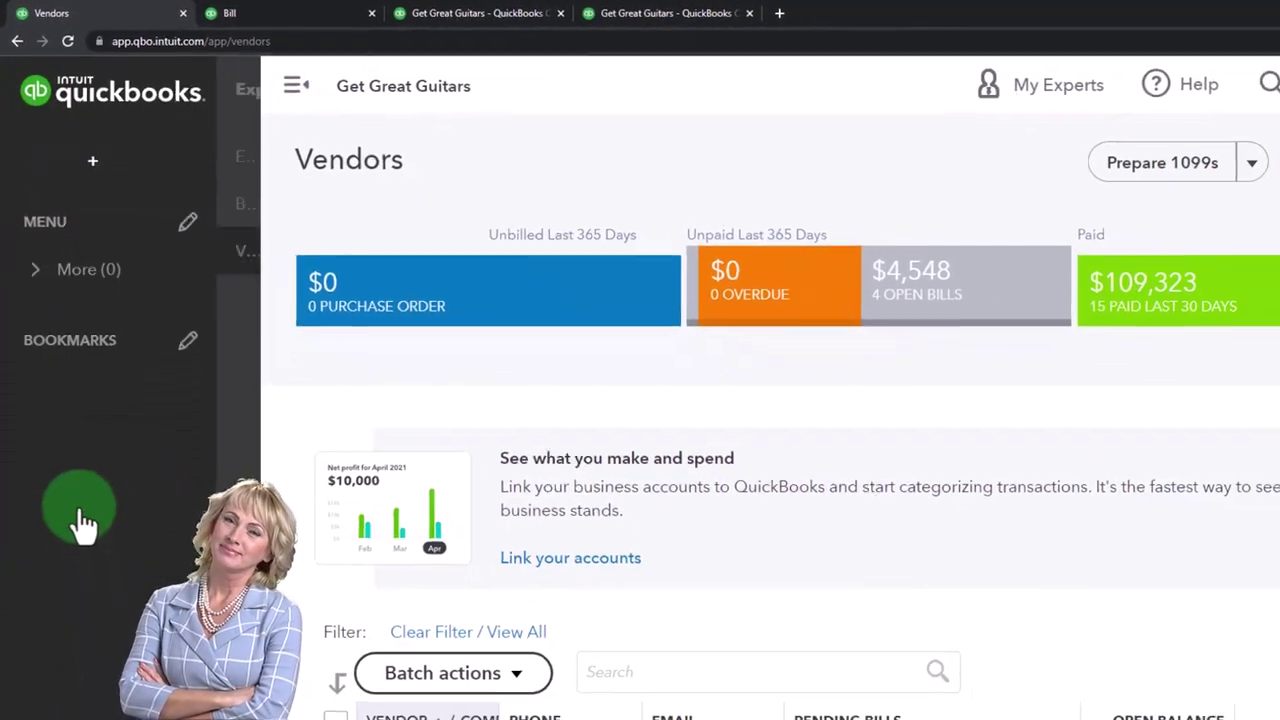
left_click(134, 262)
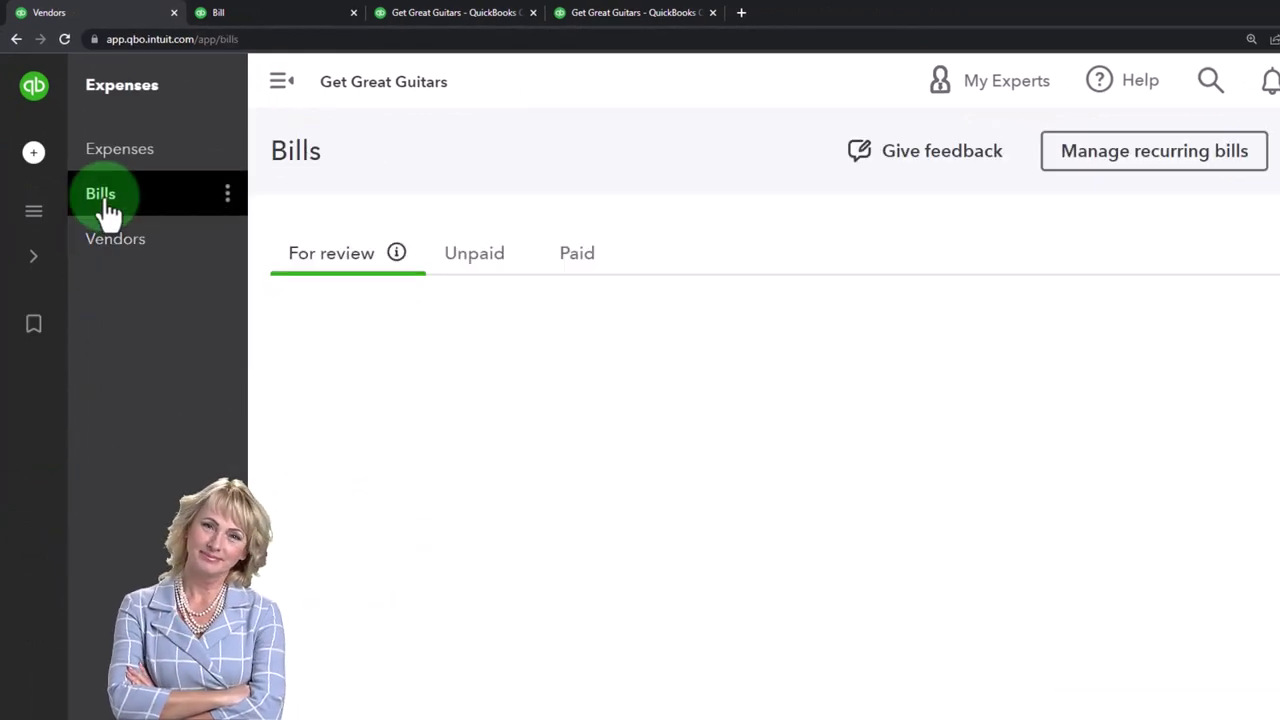
left_click(473, 264)
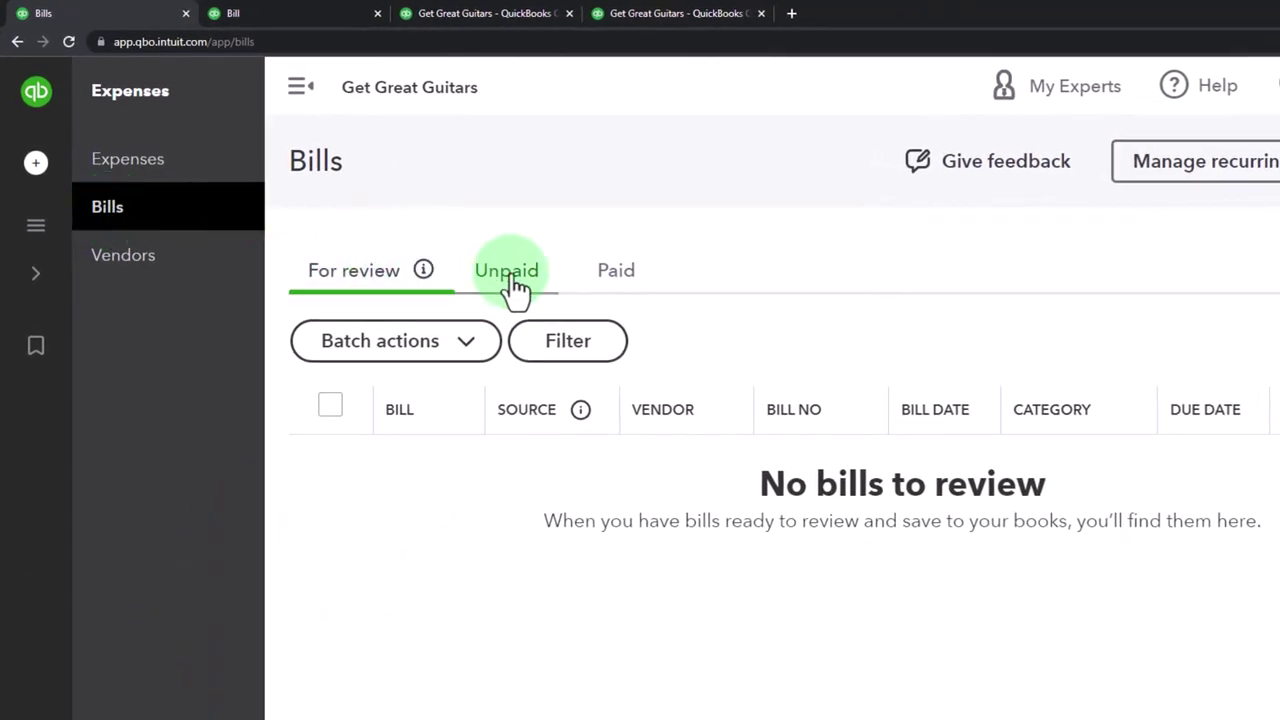
left_click(760, 558)
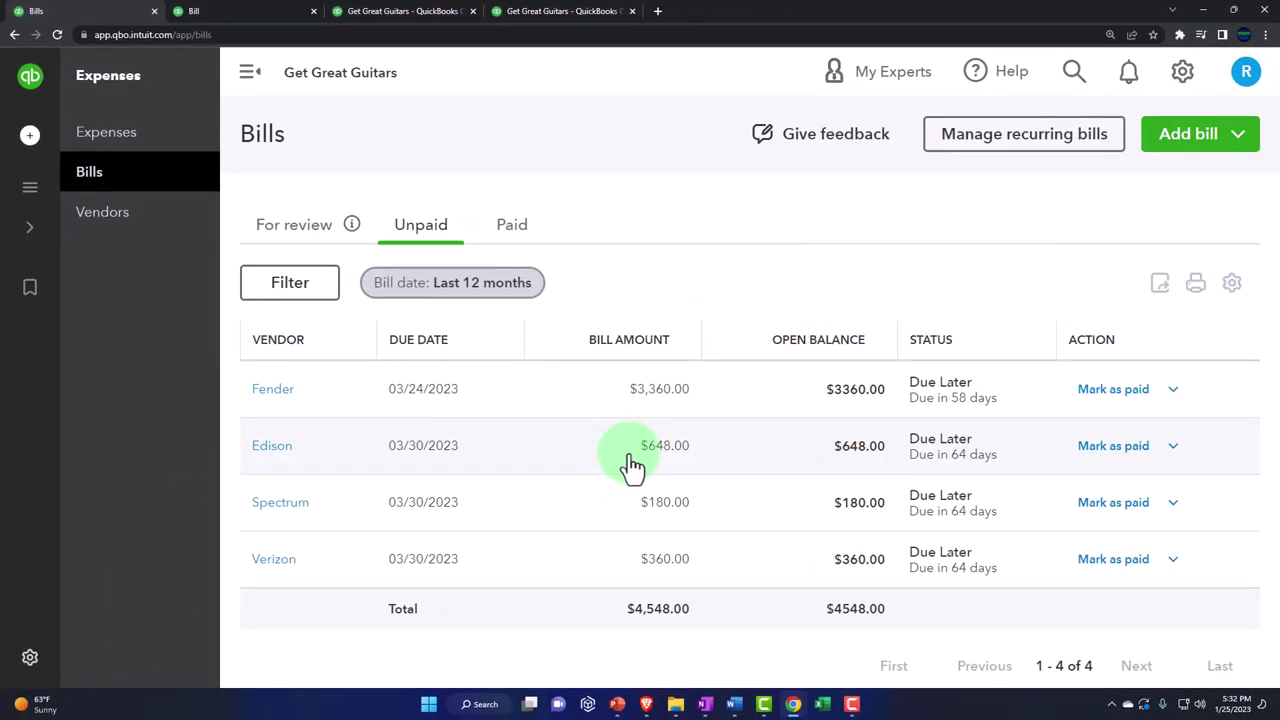
Review the expense transactions filtered to type Bill and status Open for the last 365 days
left_click(118, 150)
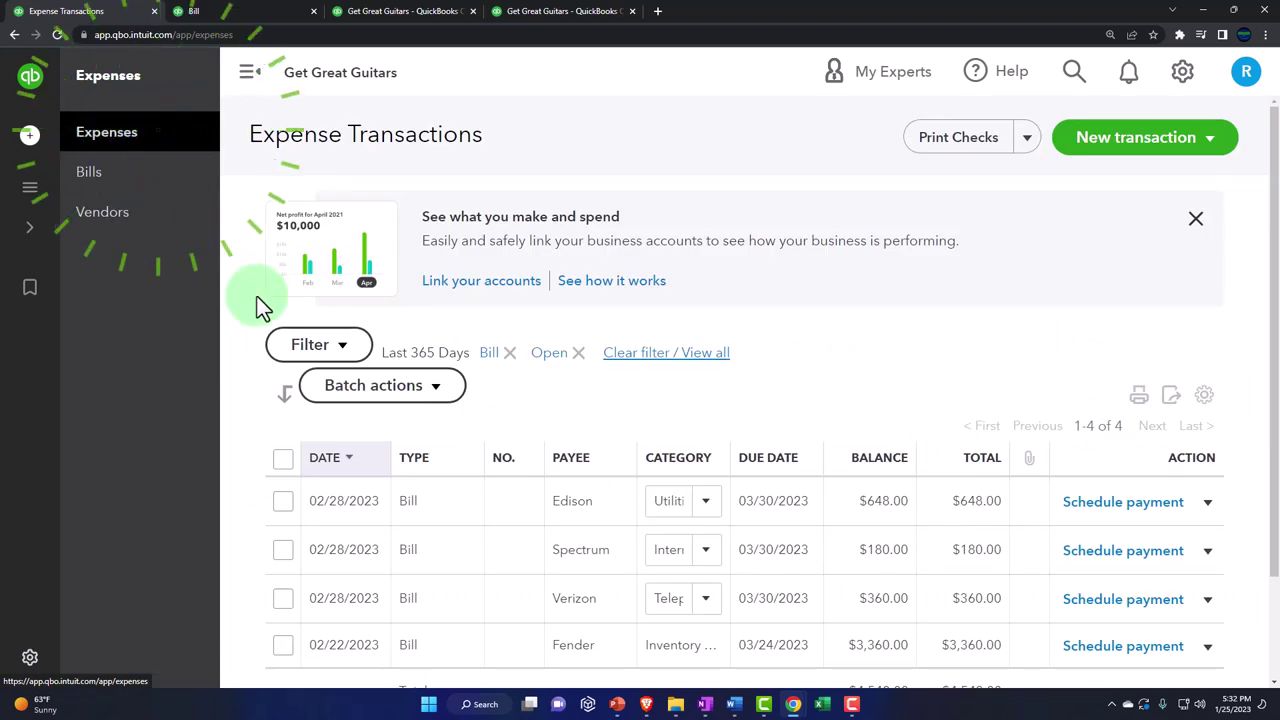
left_click(249, 72)
left_click(132, 348)
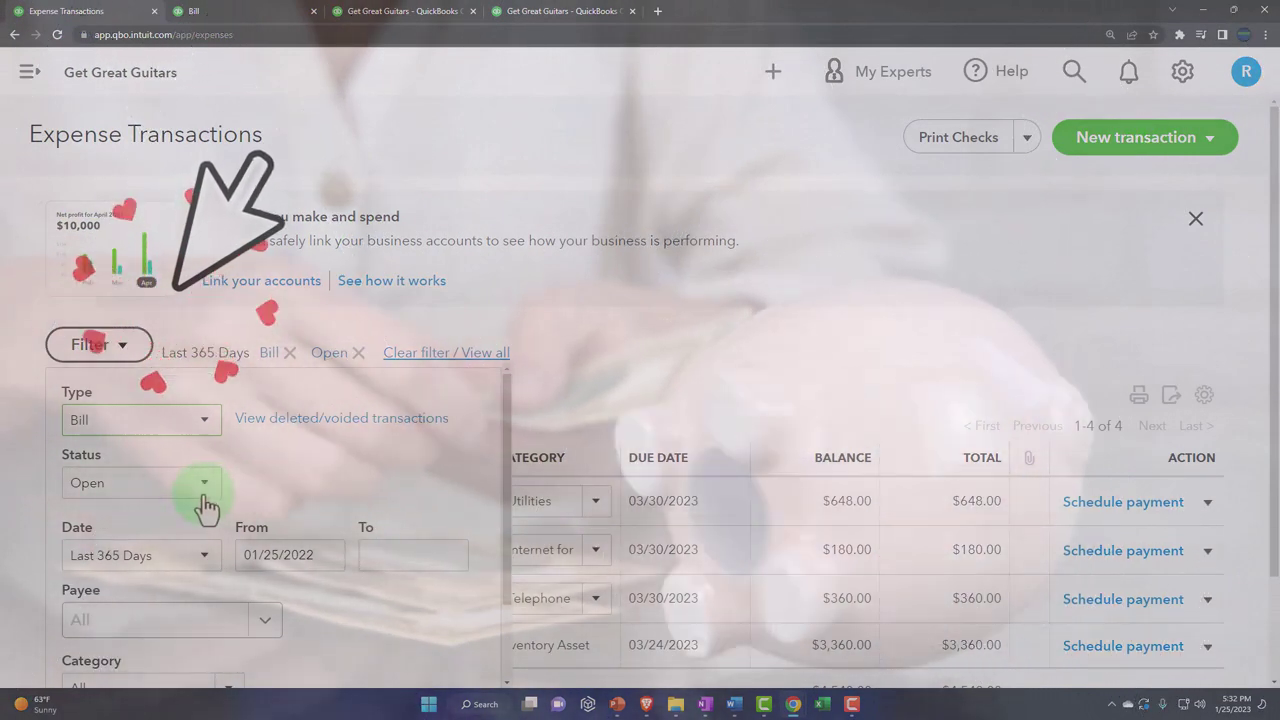
left_click(205, 500)
left_click(136, 560)
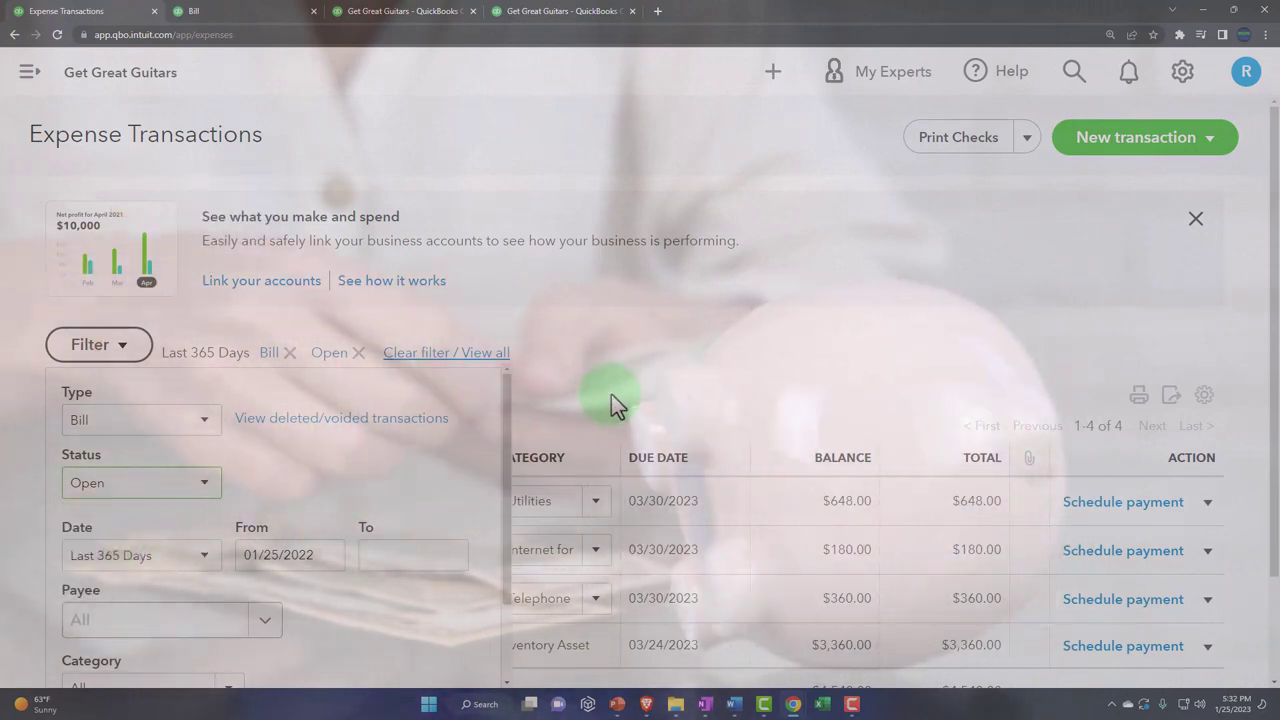
left_click(613, 395)
scroll(621, 367, "down", 1)
scroll(621, 367, "down", 1)
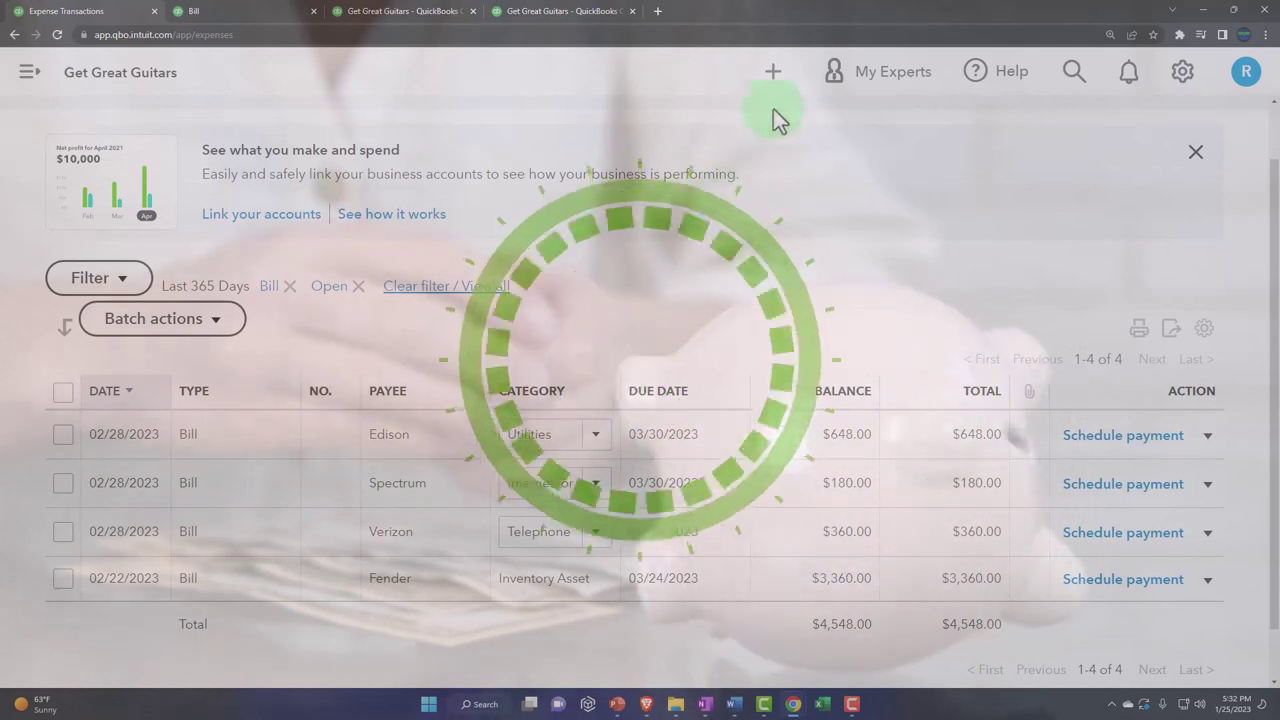
Start paying bills with a payment date of 02/28/2023 and check the filter options for the open bills
left_click(778, 80)
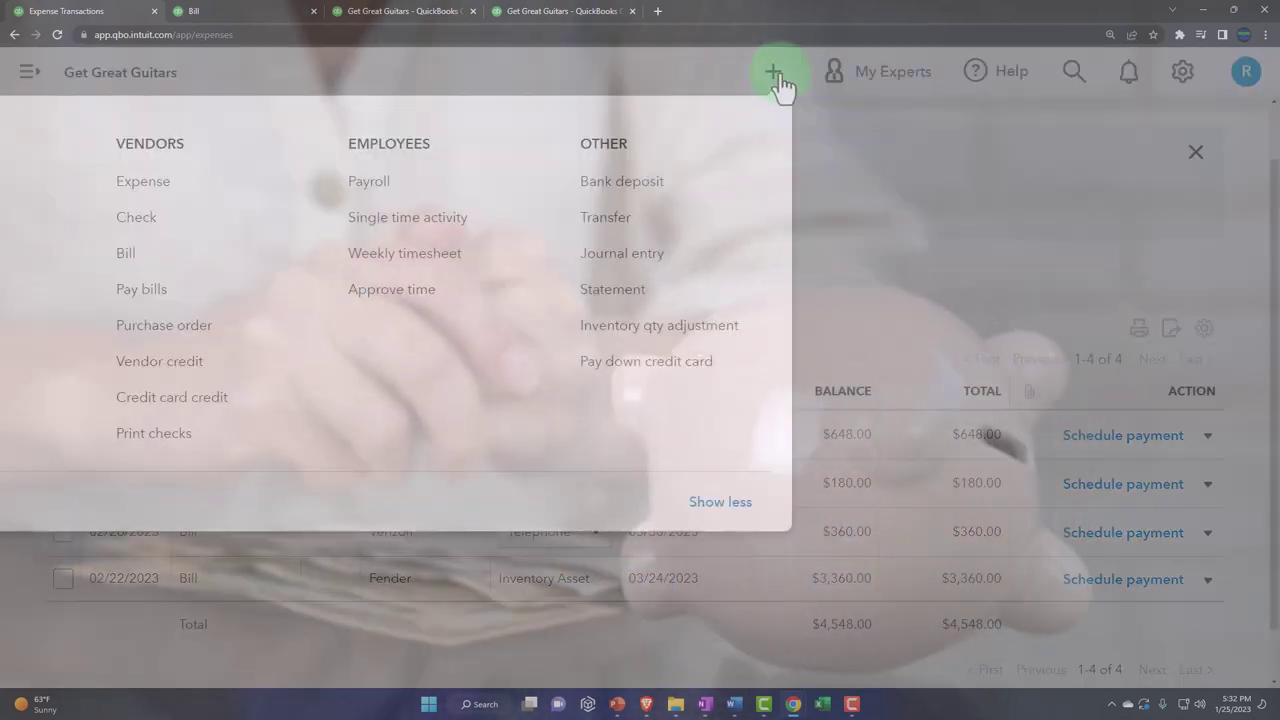
key("ctrl+minus")
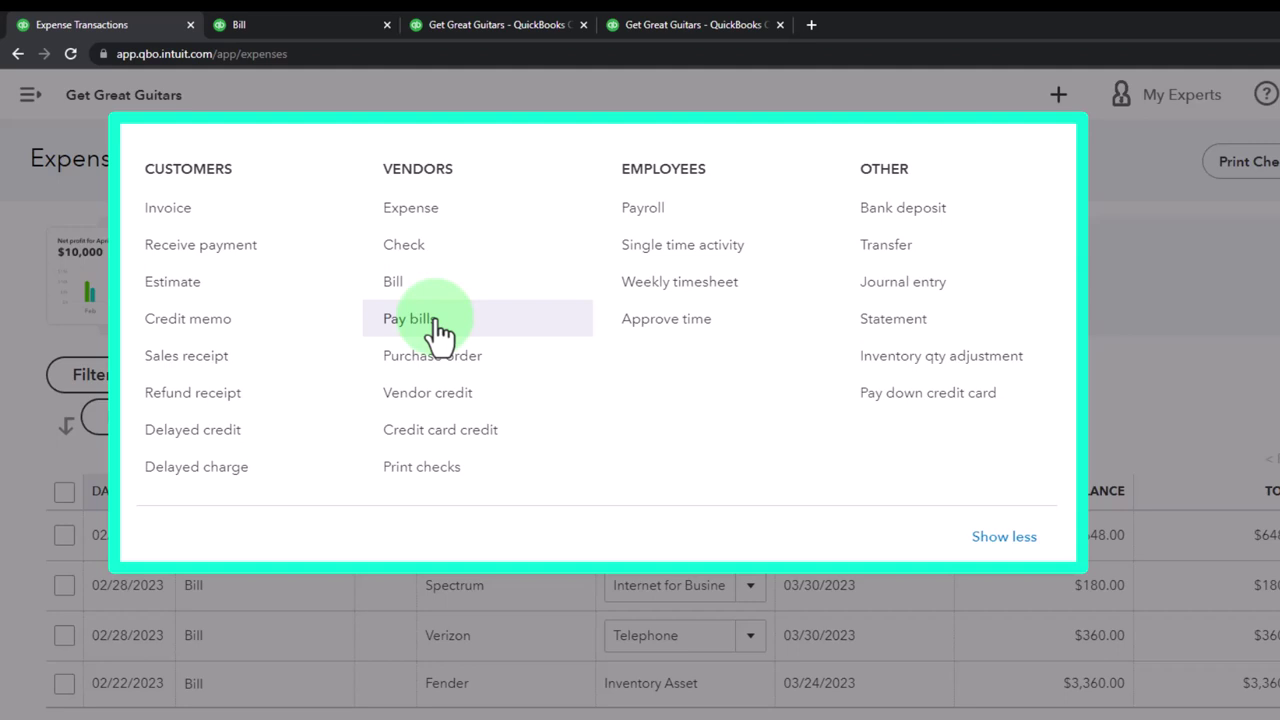
left_click(440, 330)
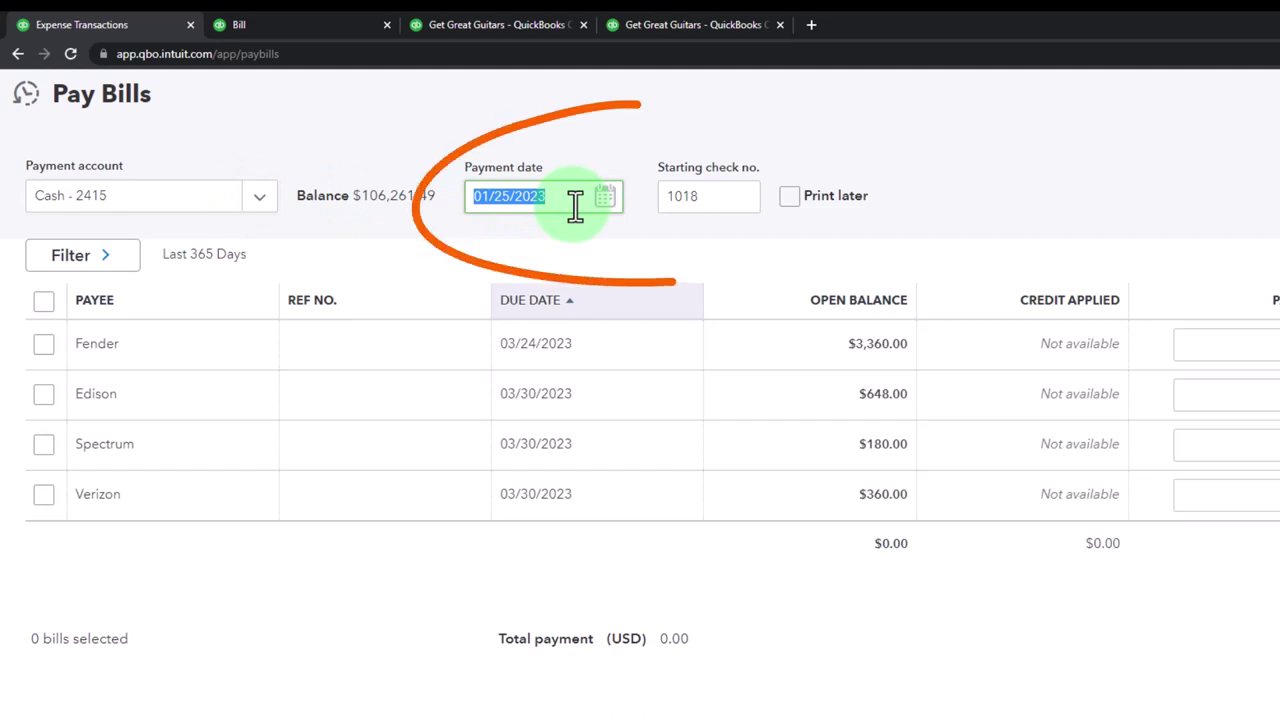
type("2")
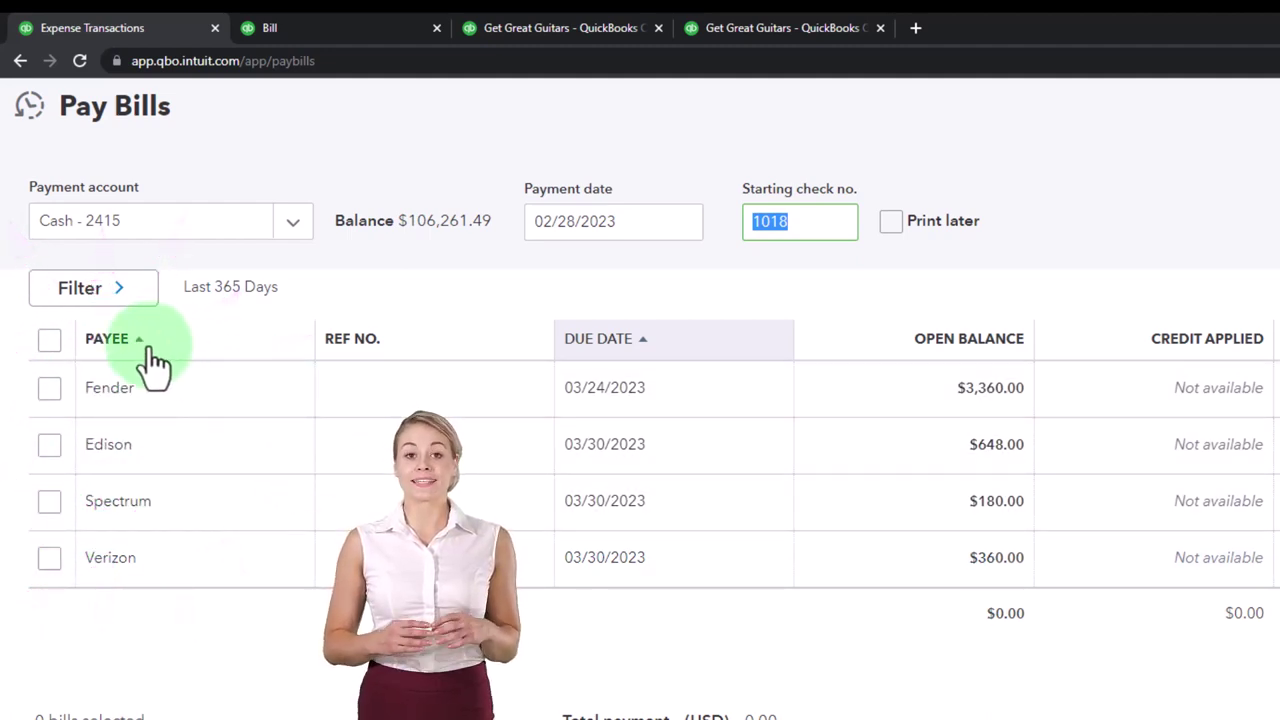
left_click(120, 295)
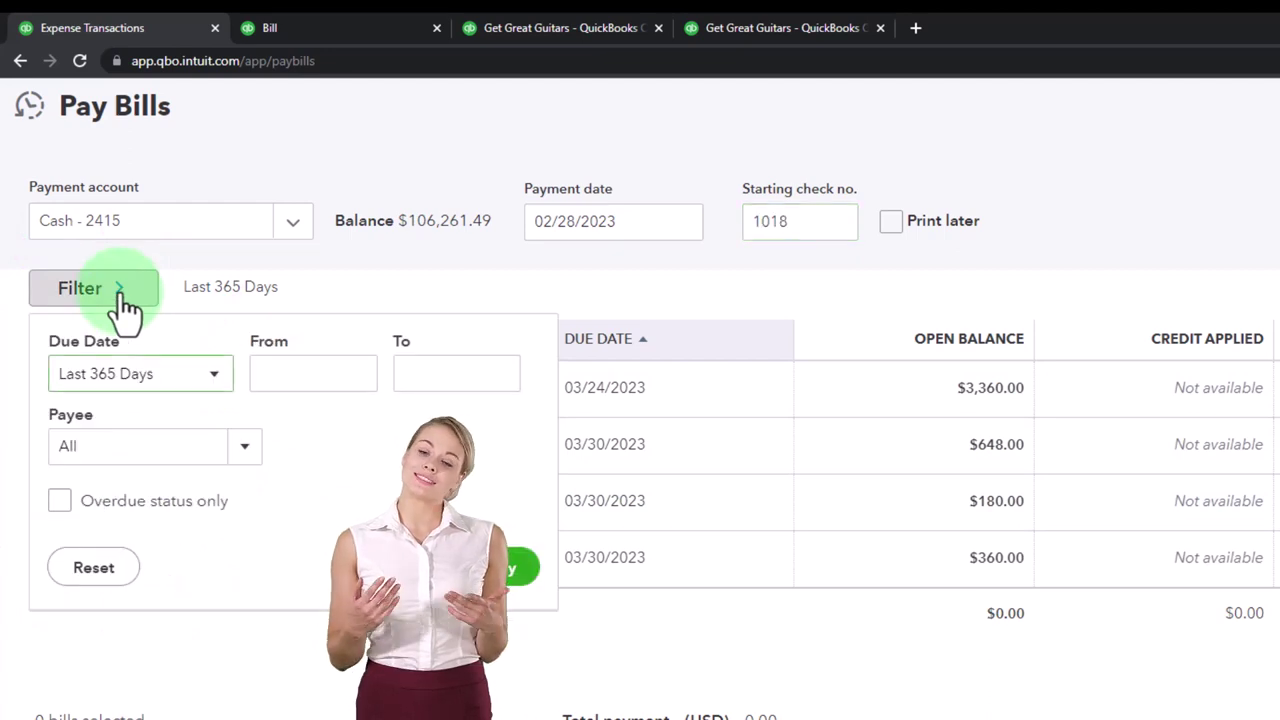
left_click(118, 300)
left_click(150, 350)
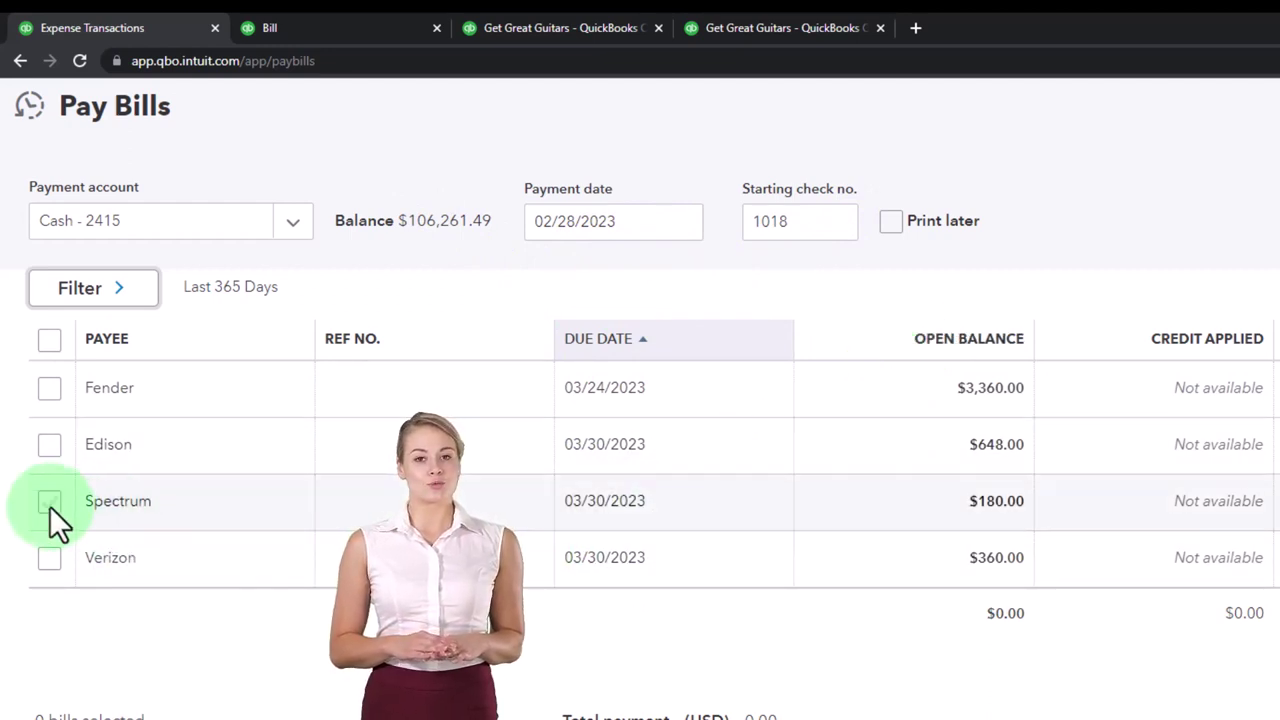
left_click(51, 392)
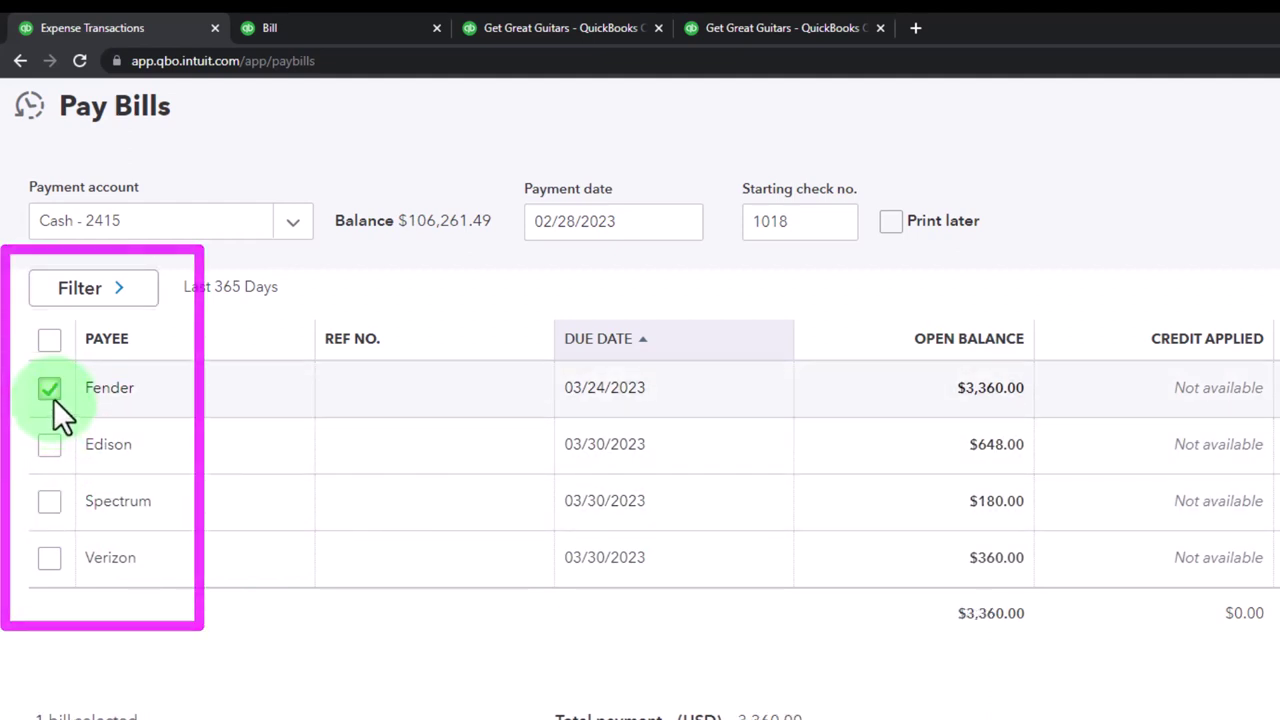
left_click(49, 558, "shift")
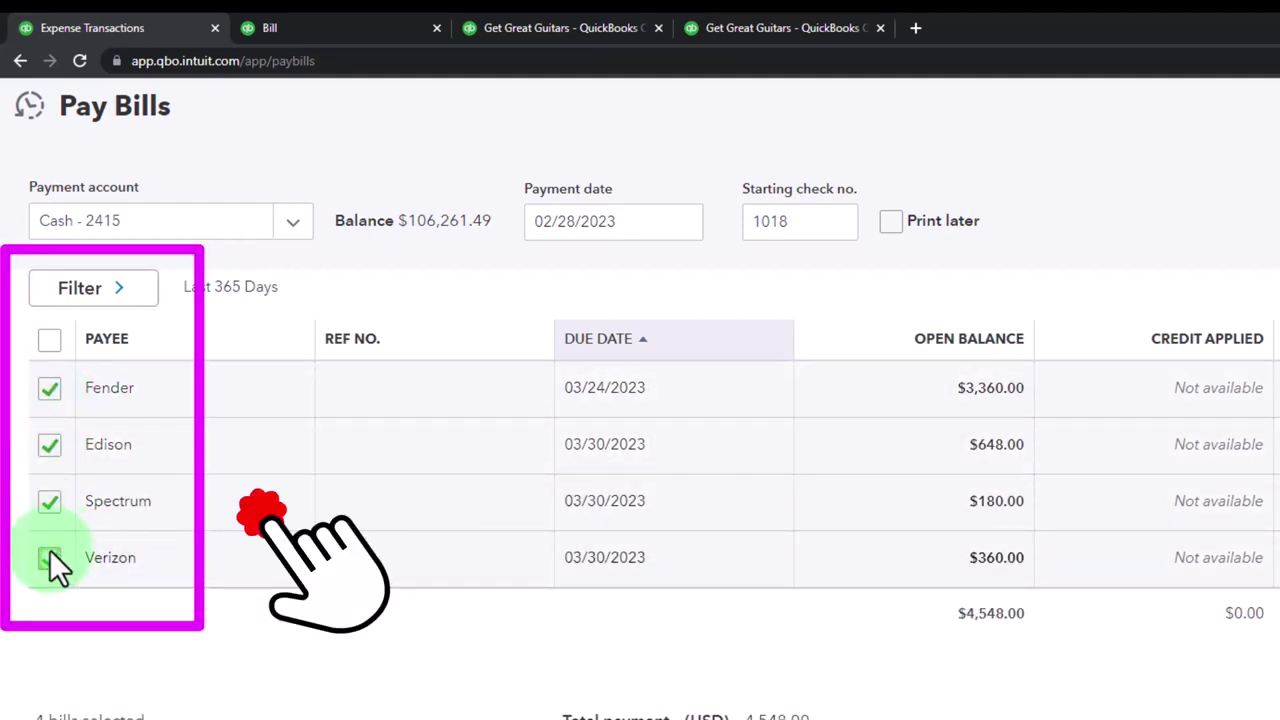
left_click(49, 557)
left_click(49, 501)
left_click(49, 444)
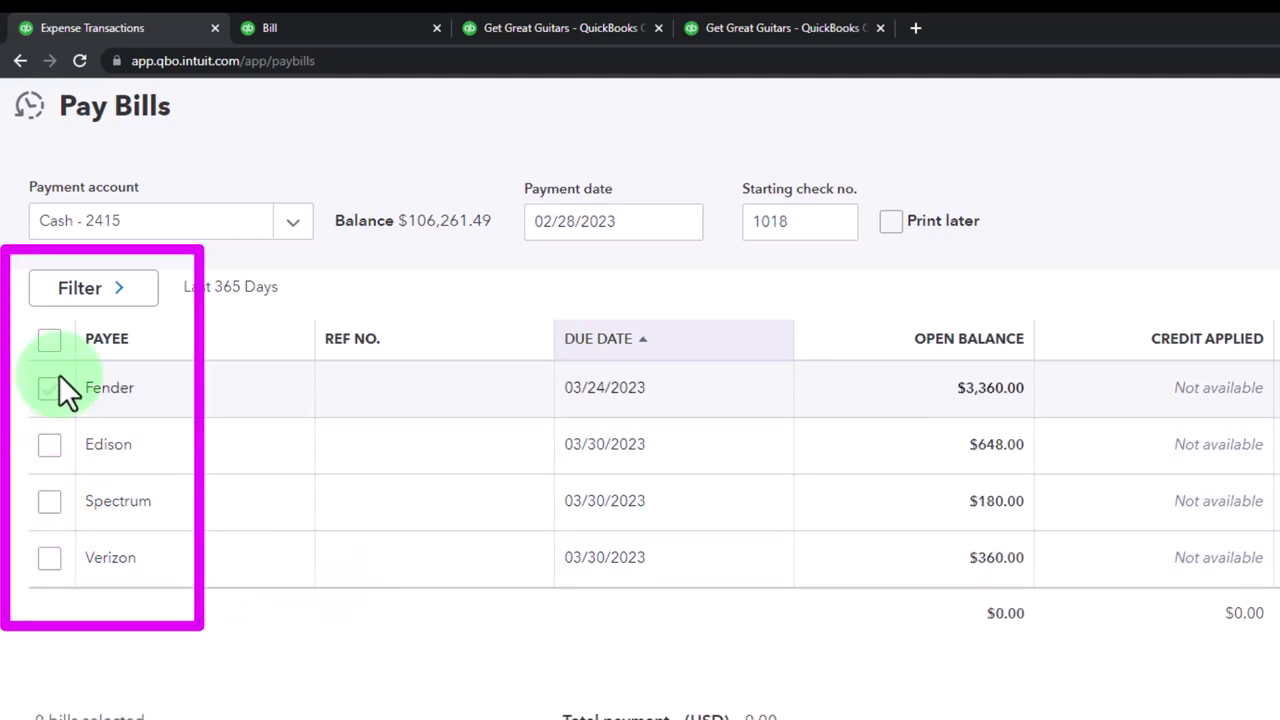
left_click(49, 341)
left_click(49, 341)
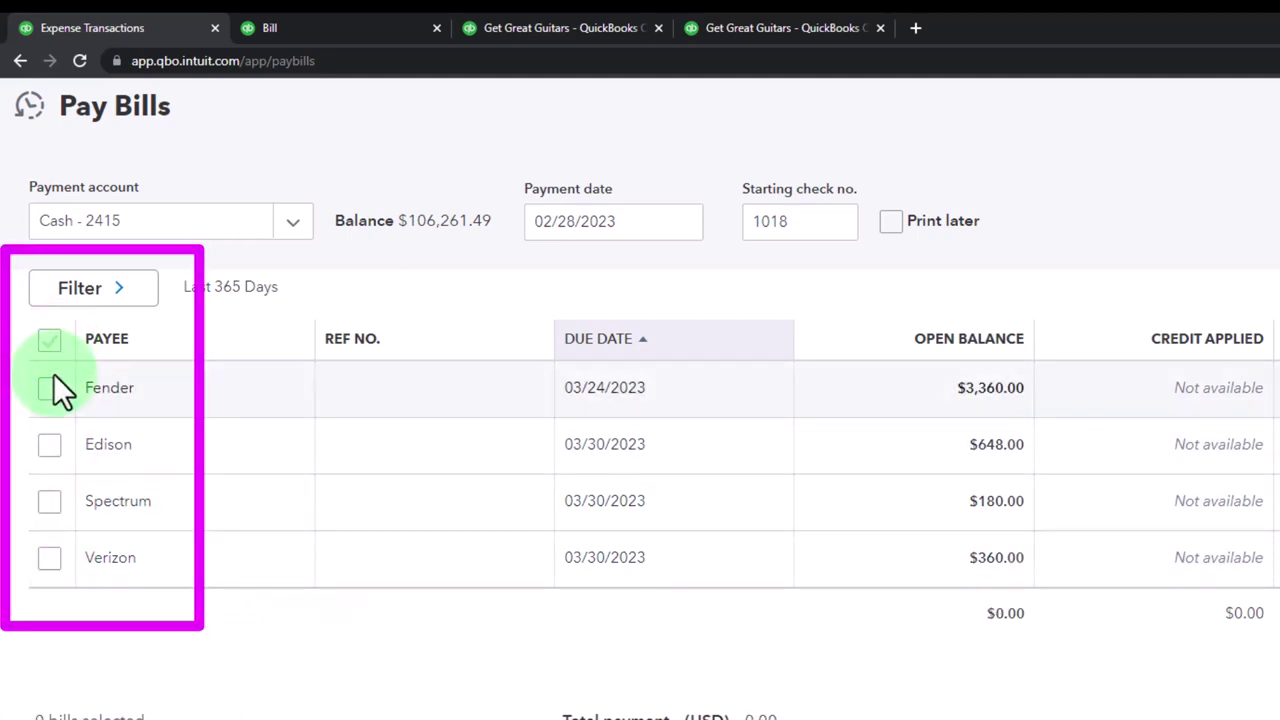
Pay the Spectrum and Verizon bills in full from Cash - 2415, starting with check number 1018, and save the payments
left_click(49, 501)
left_click(49, 557)
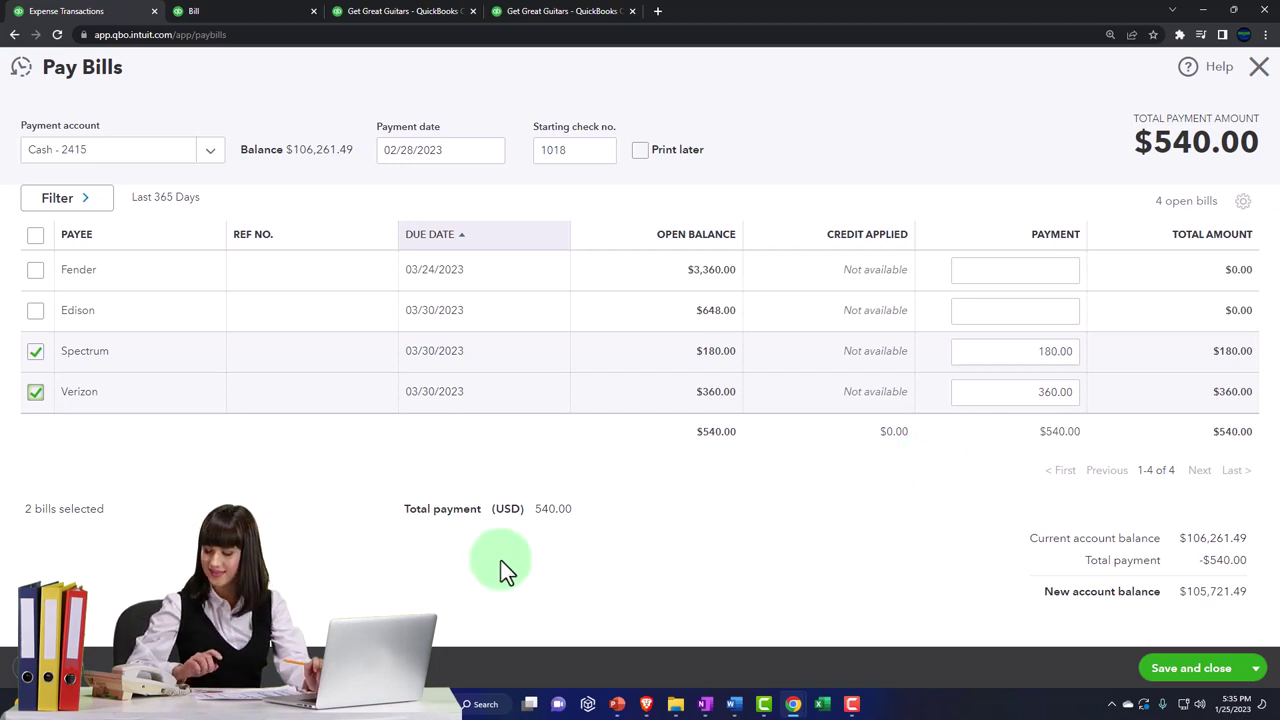
left_click(1255, 668)
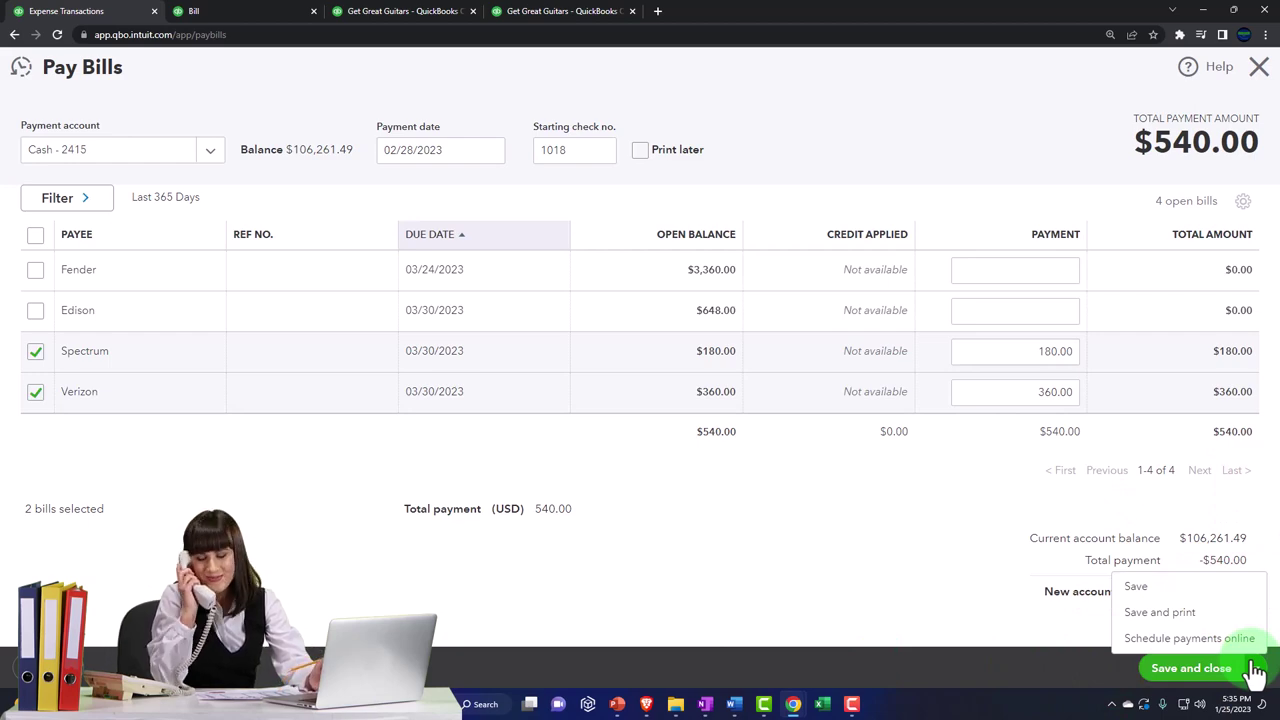
left_click(1185, 668)
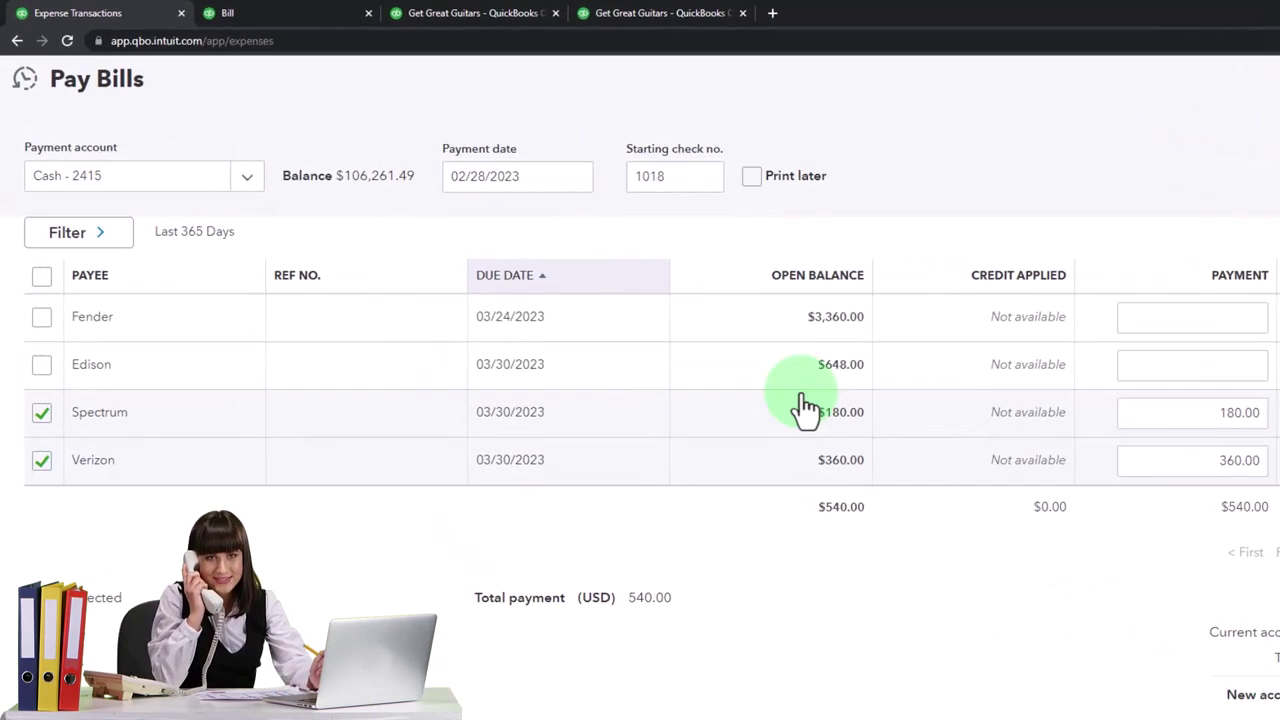
Rerun the balance sheet as of February 28, 2023 and open the transactions behind Cash - 2415
left_click(283, 10)
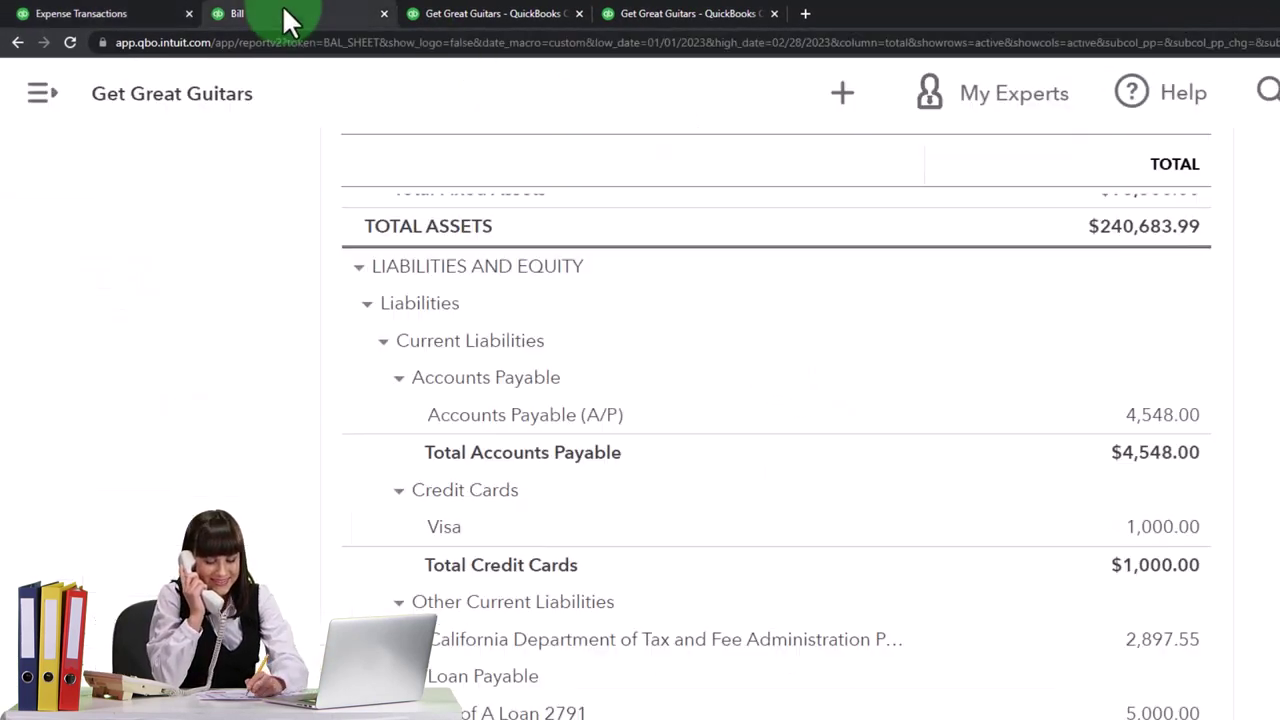
scroll(465, 400, "up", 10)
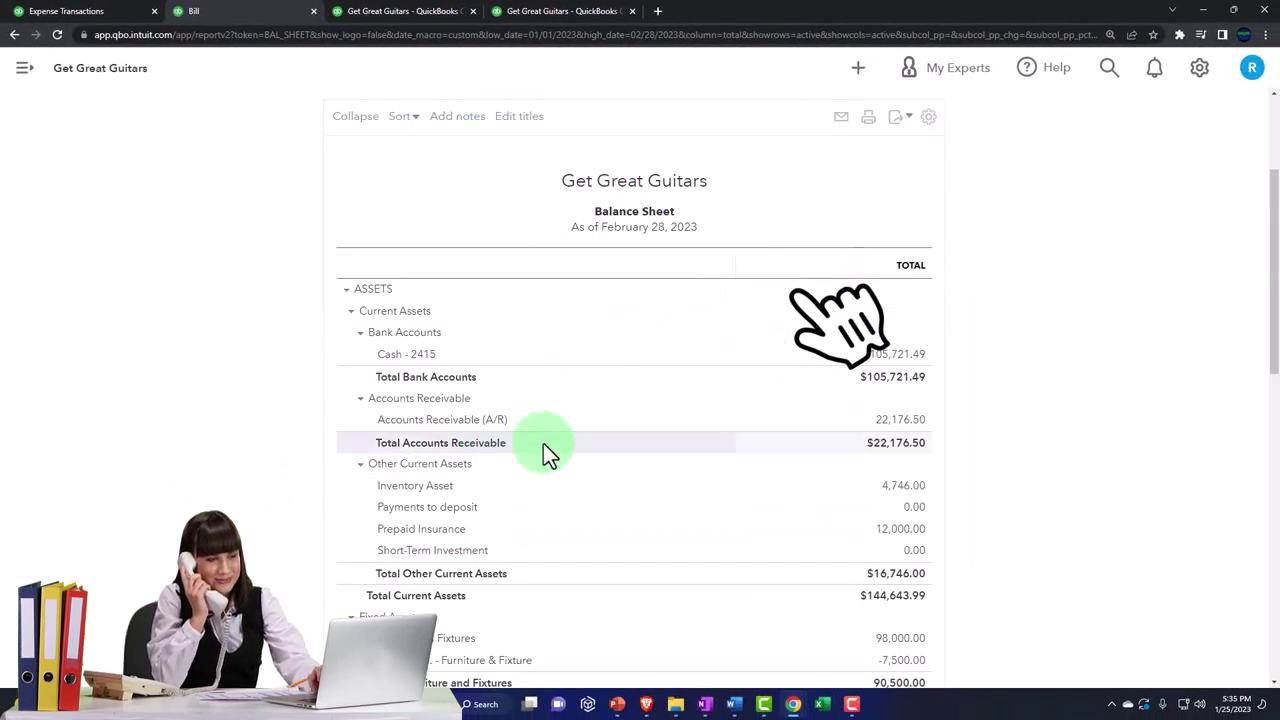
left_click(899, 356)
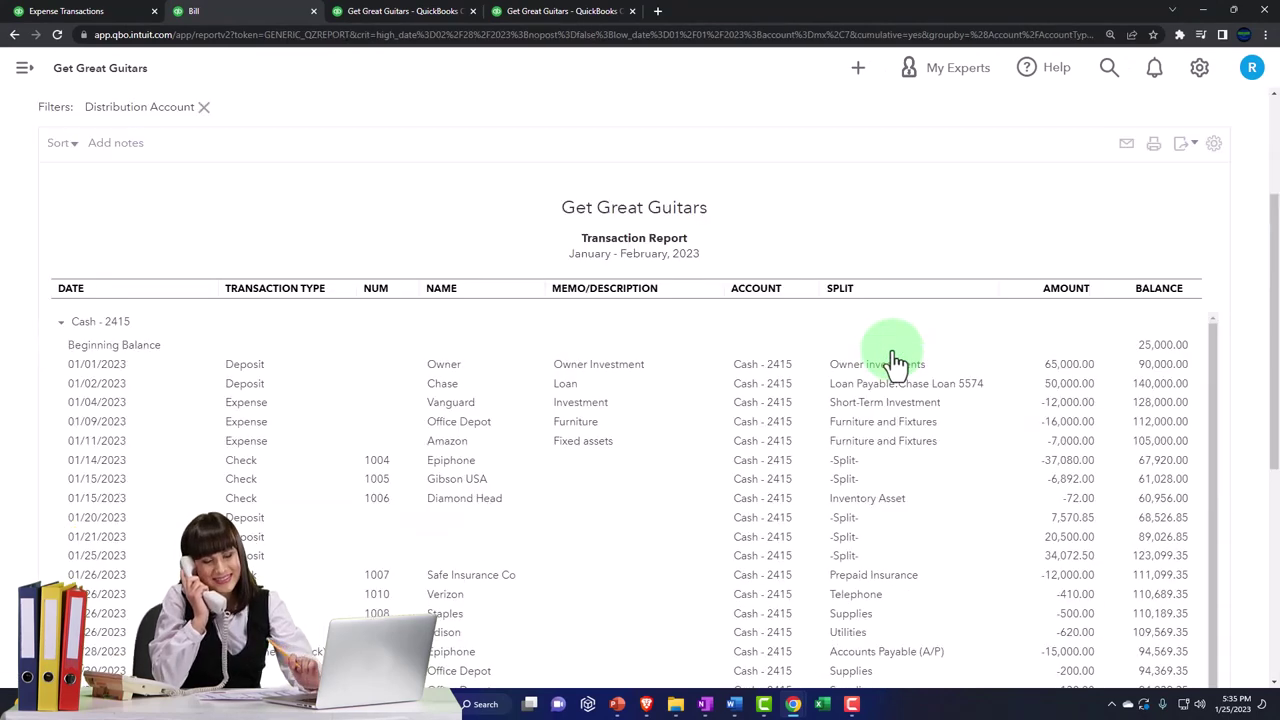
Inspect Verizon bill payment 1019 from the Cash - 2415 transactions along with its linked bill, and return to the balance sheet
scroll(374, 529, "down", 5)
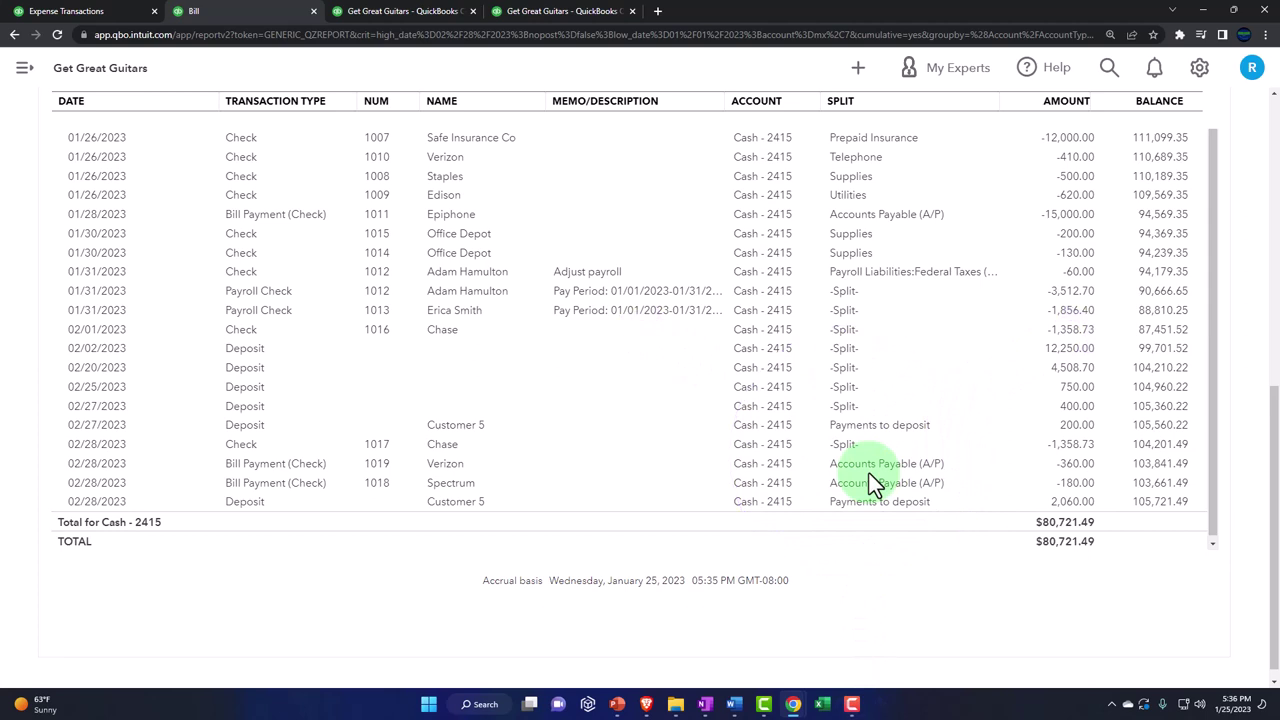
left_click(1066, 465)
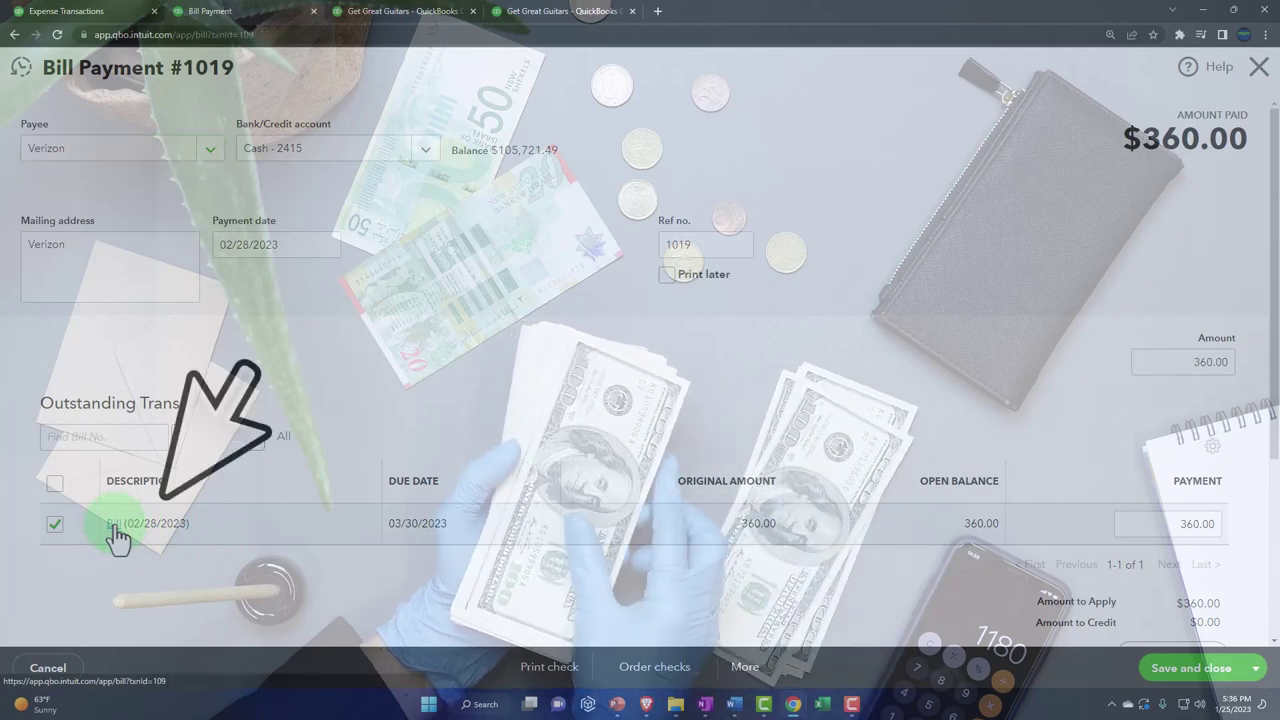
left_click(117, 527)
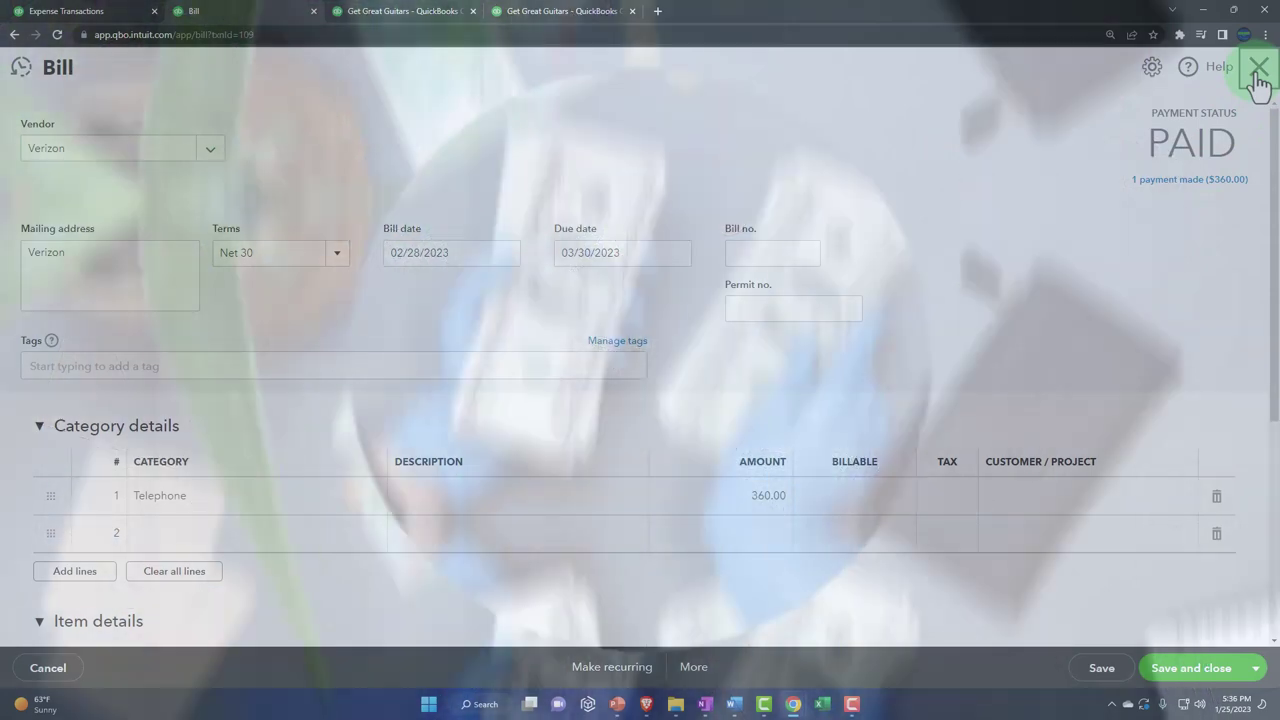
left_click(1259, 70)
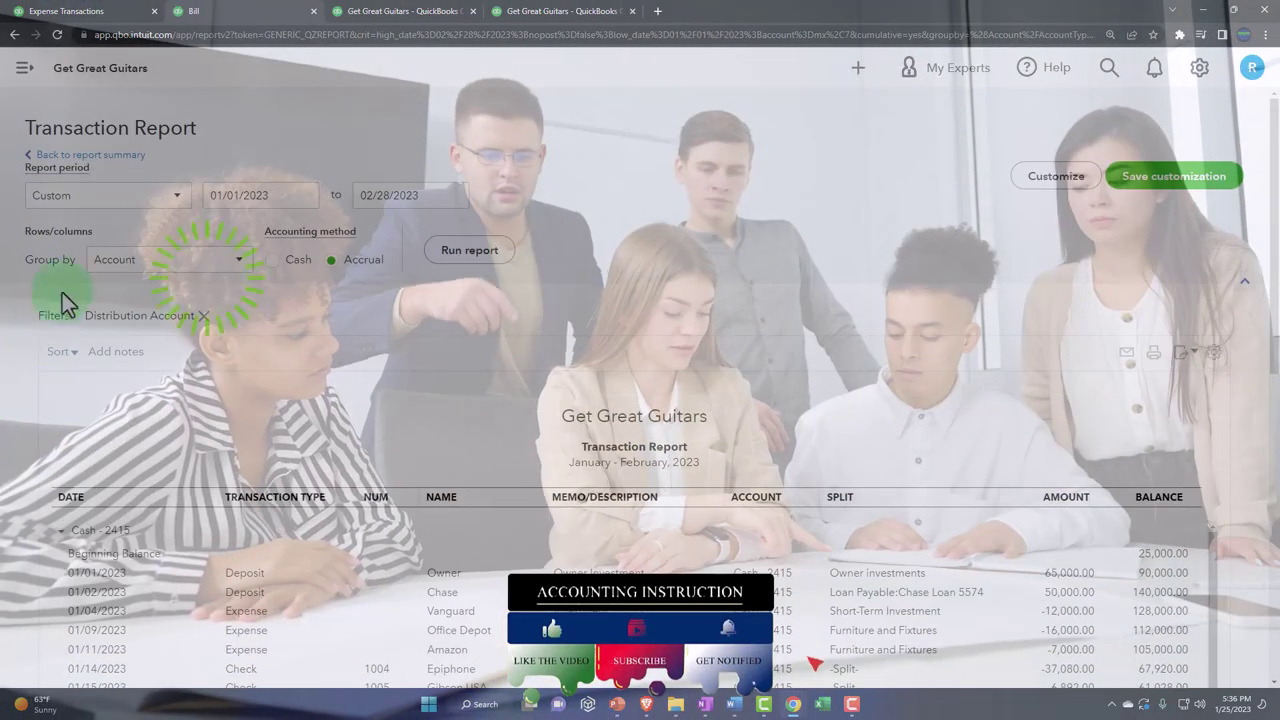
left_click(115, 156)
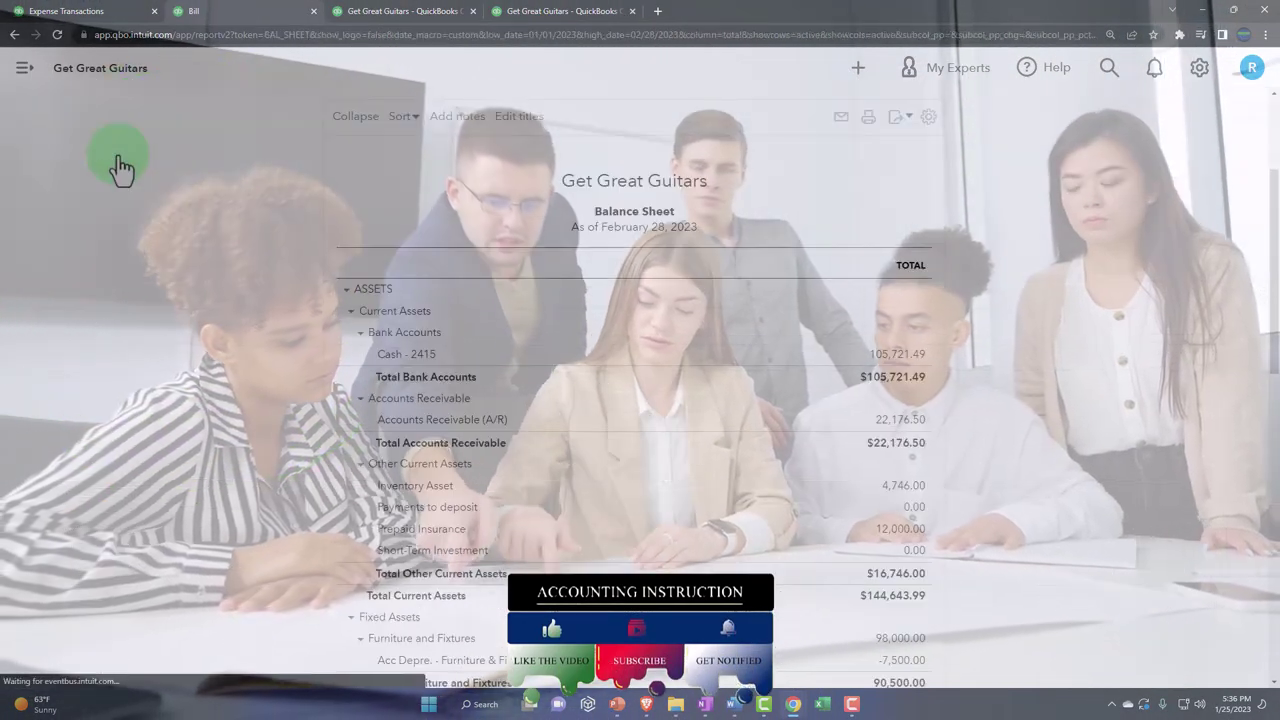
Enlarge the balance sheet and open the transactions behind Accounts Payable (A/P)
key("ctrl+plus")
key("ctrl+plus")
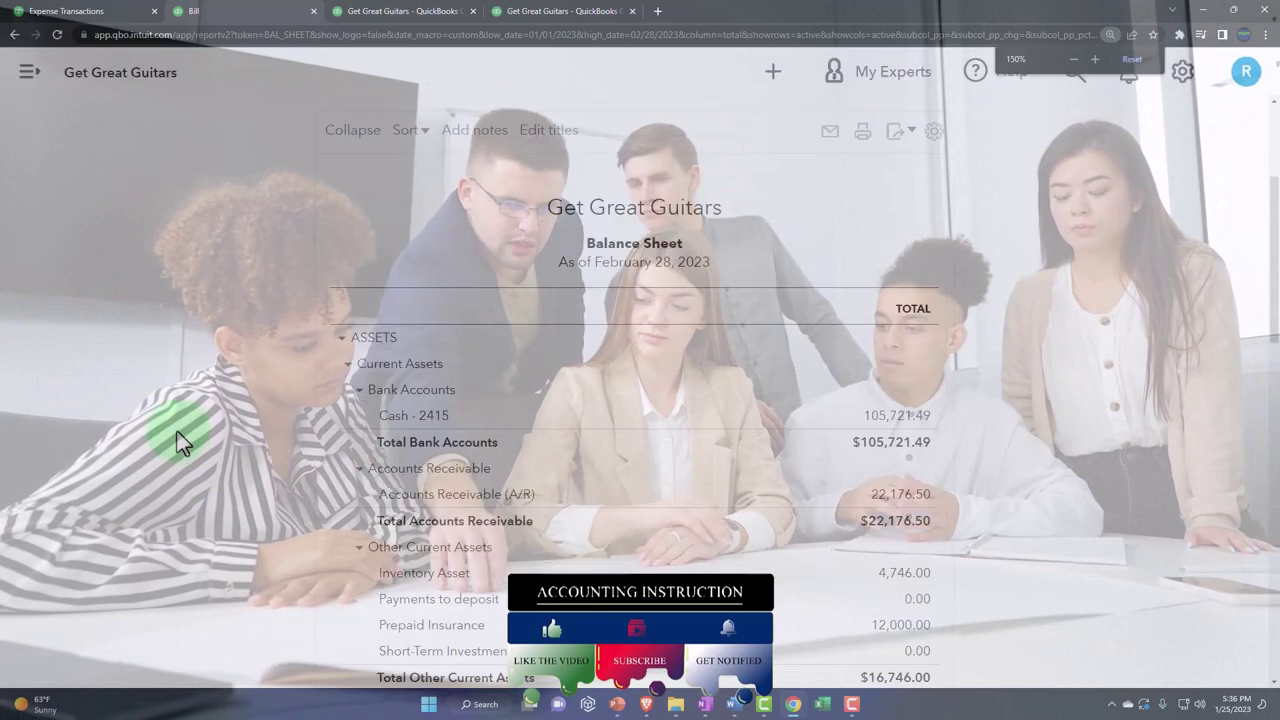
scroll(178, 443, "down", 2)
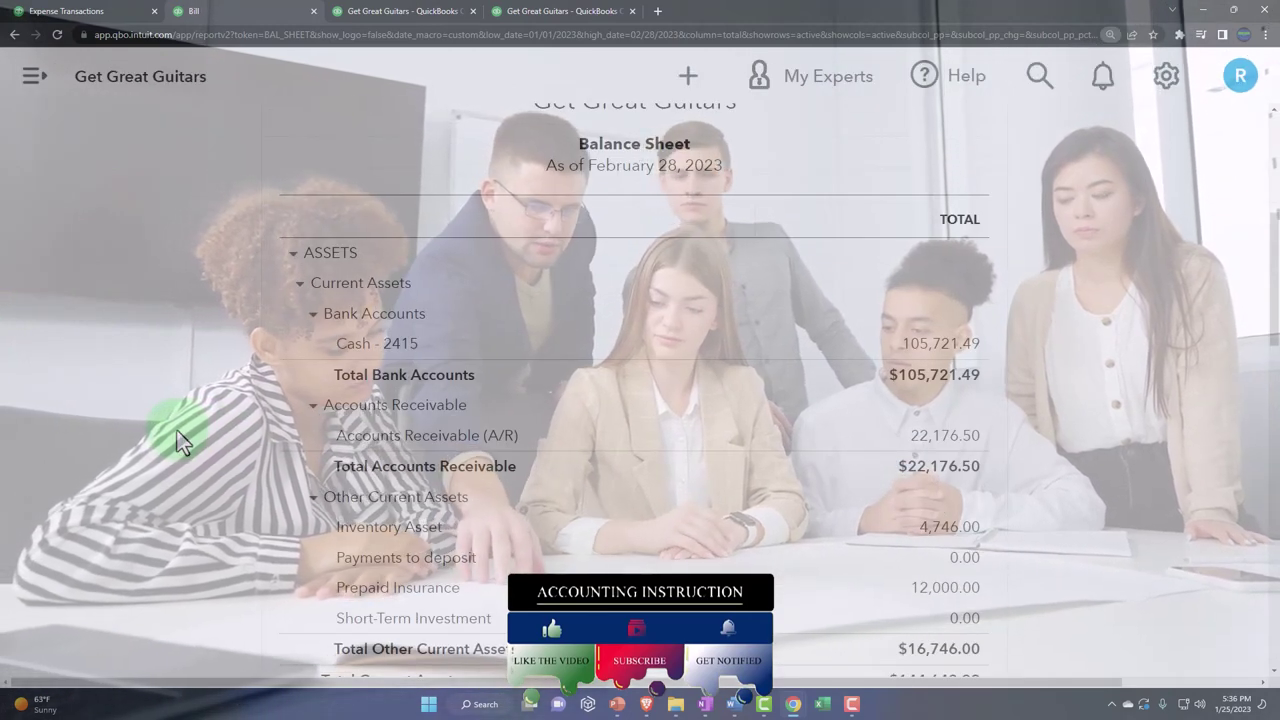
scroll(178, 443, "down", 3)
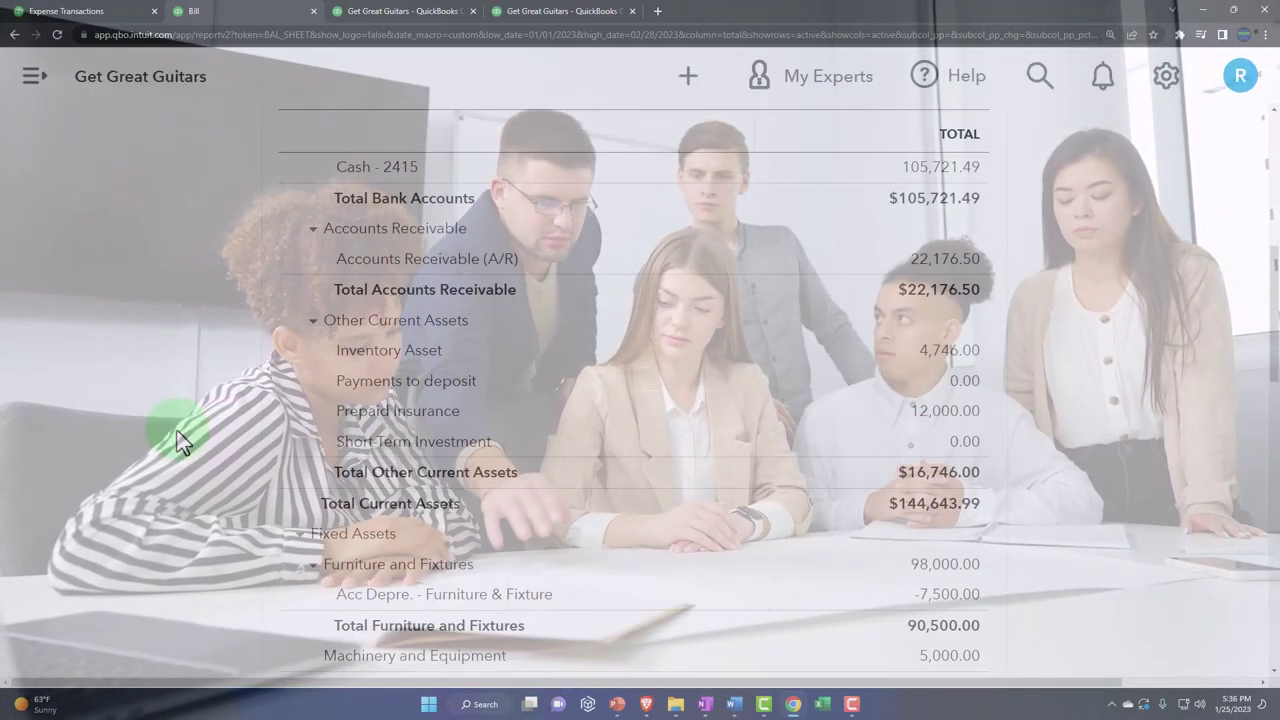
scroll(178, 443, "down", 3)
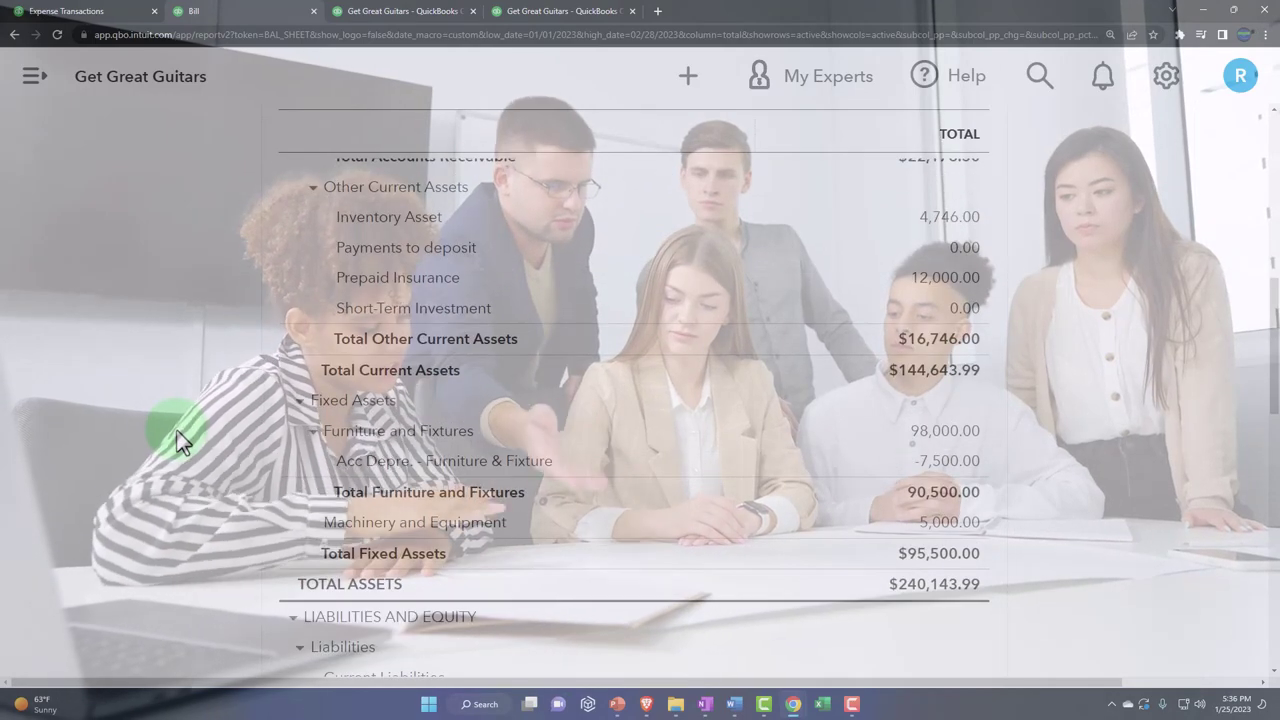
scroll(178, 443, "down", 3)
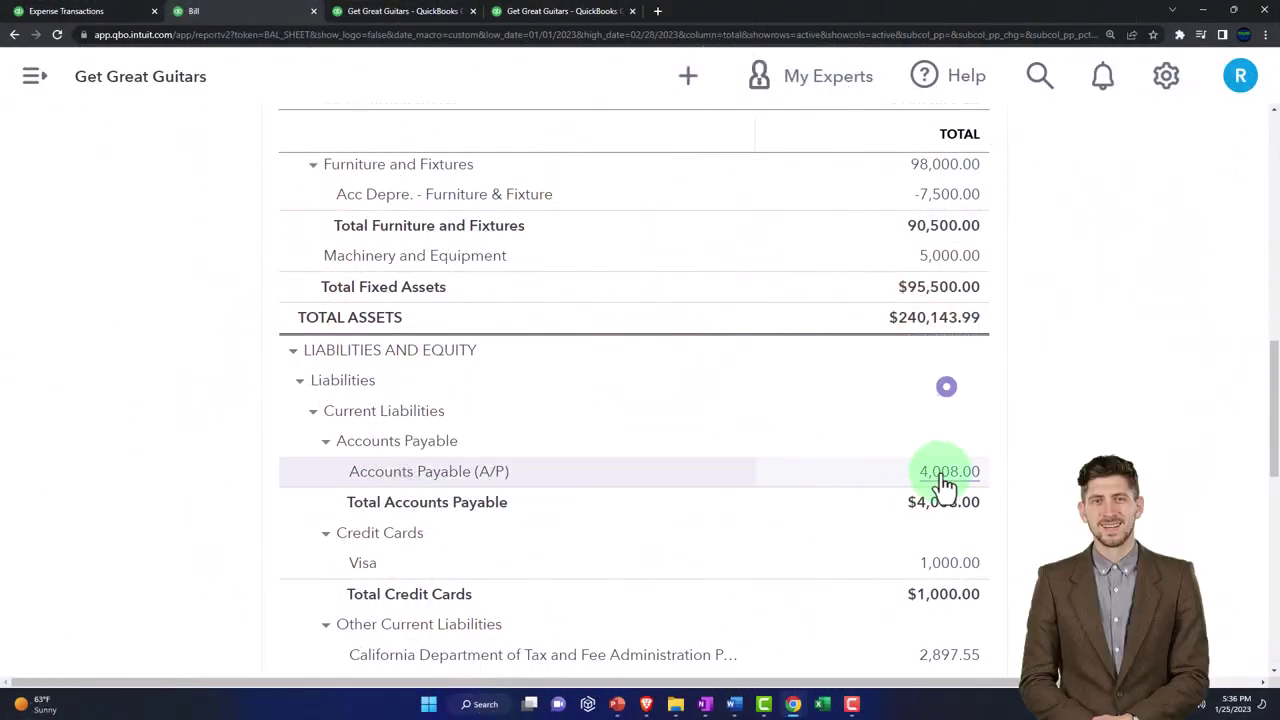
left_click(945, 474)
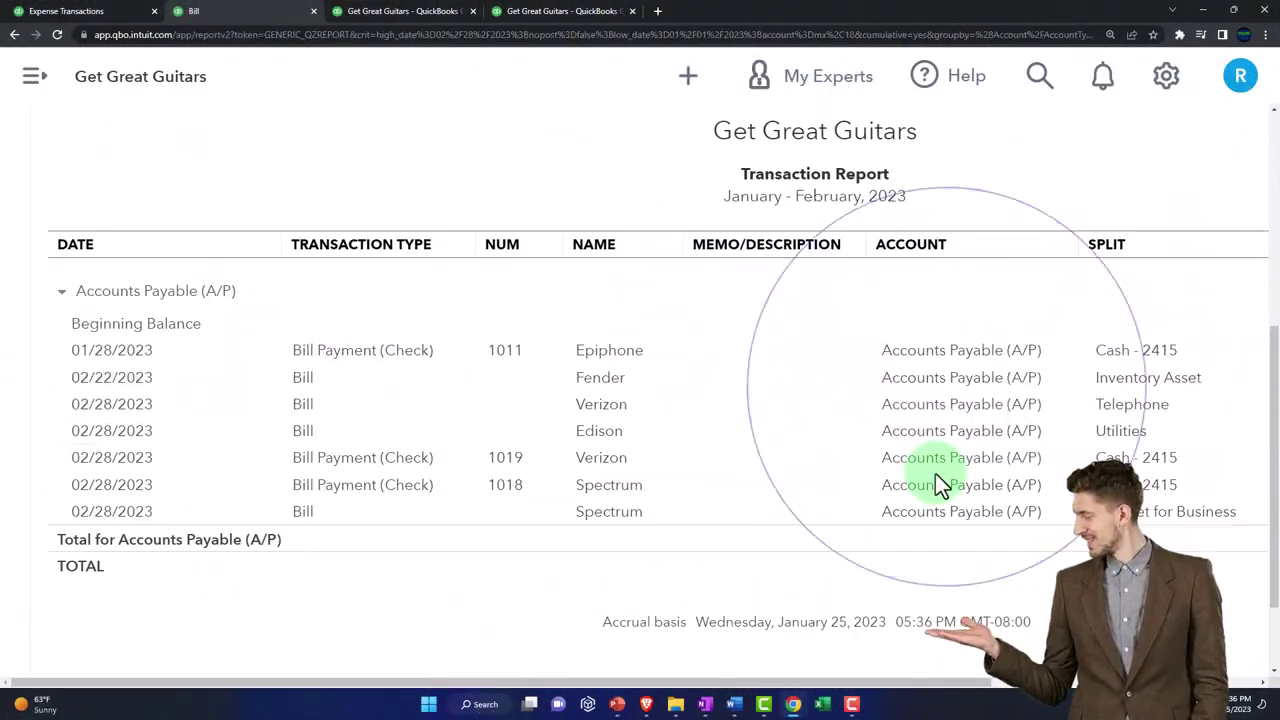
Review the bills and bill payments in the Accounts Payable (A/P) transaction report and return to the report summary
key("ctrl+minus")
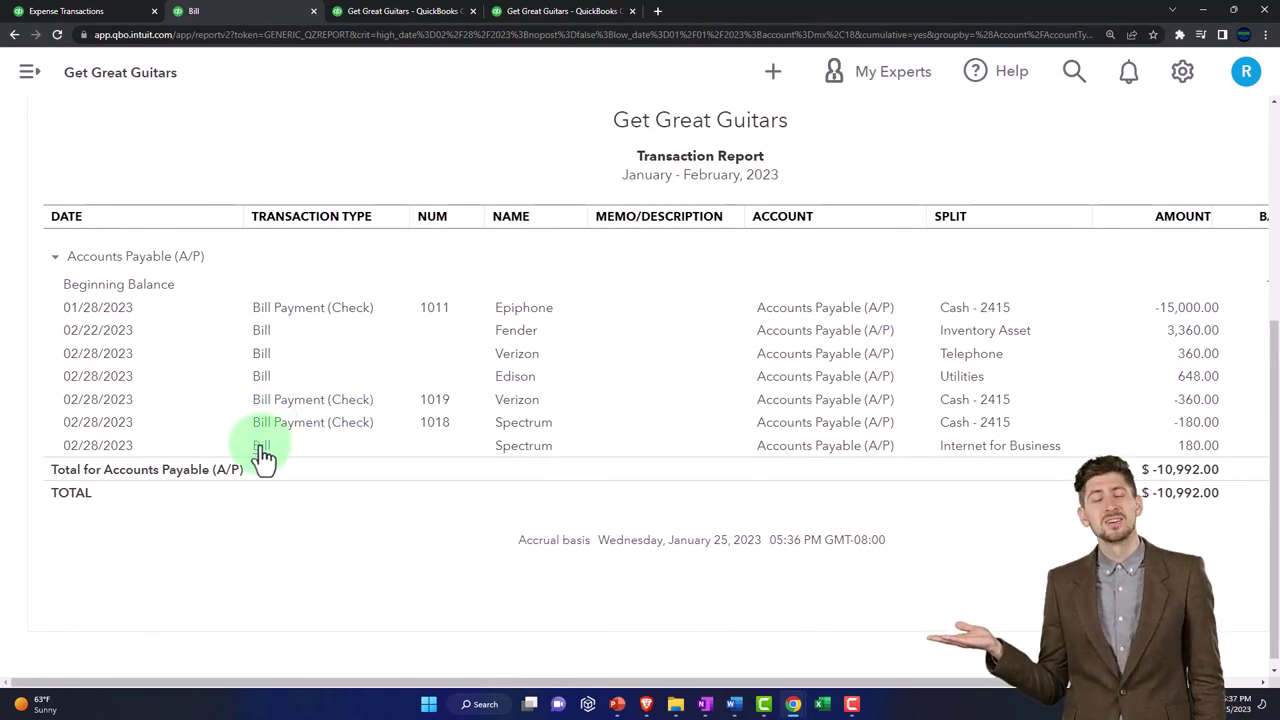
scroll(187, 478, "up", 3)
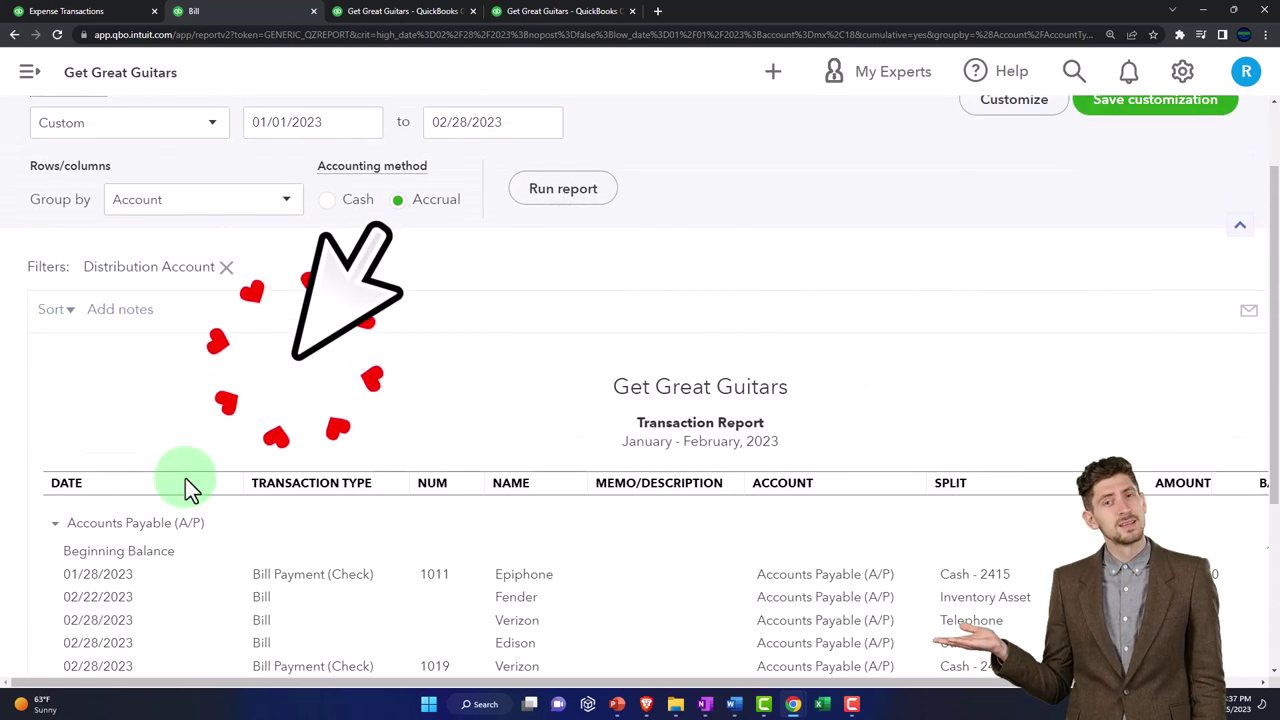
scroll(186, 486, "down", 2)
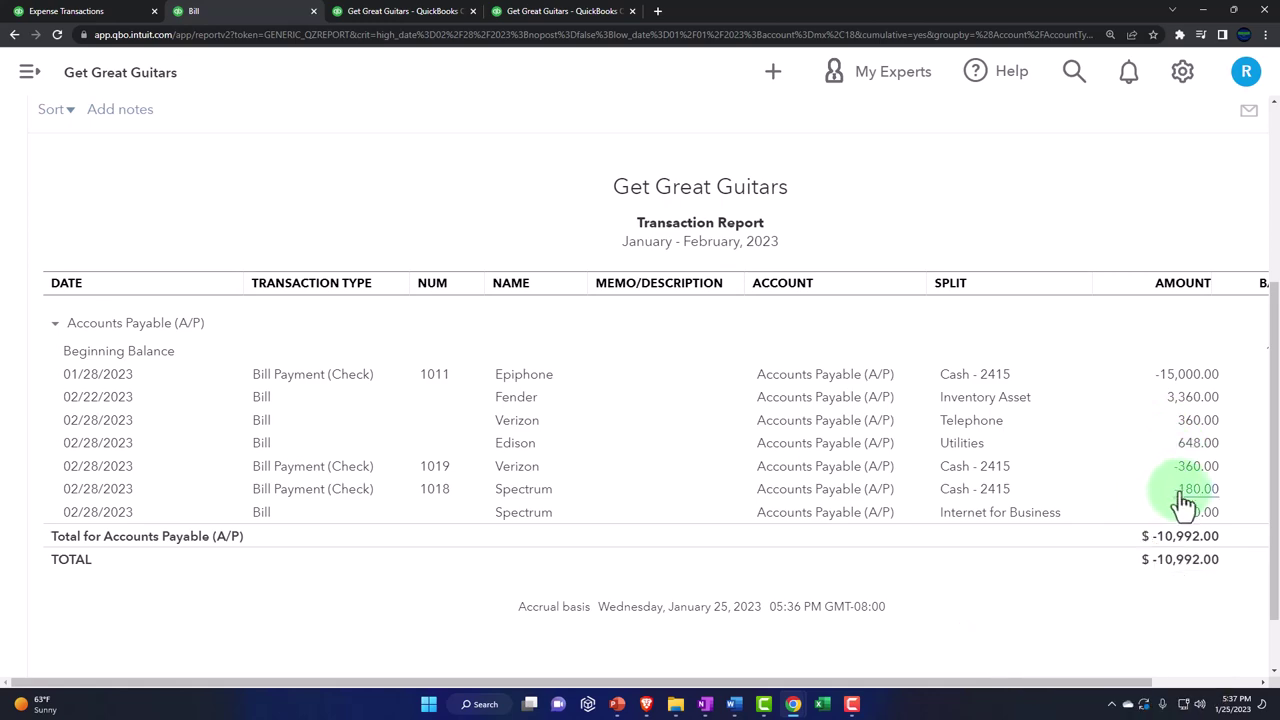
scroll(311, 537, "up", 3)
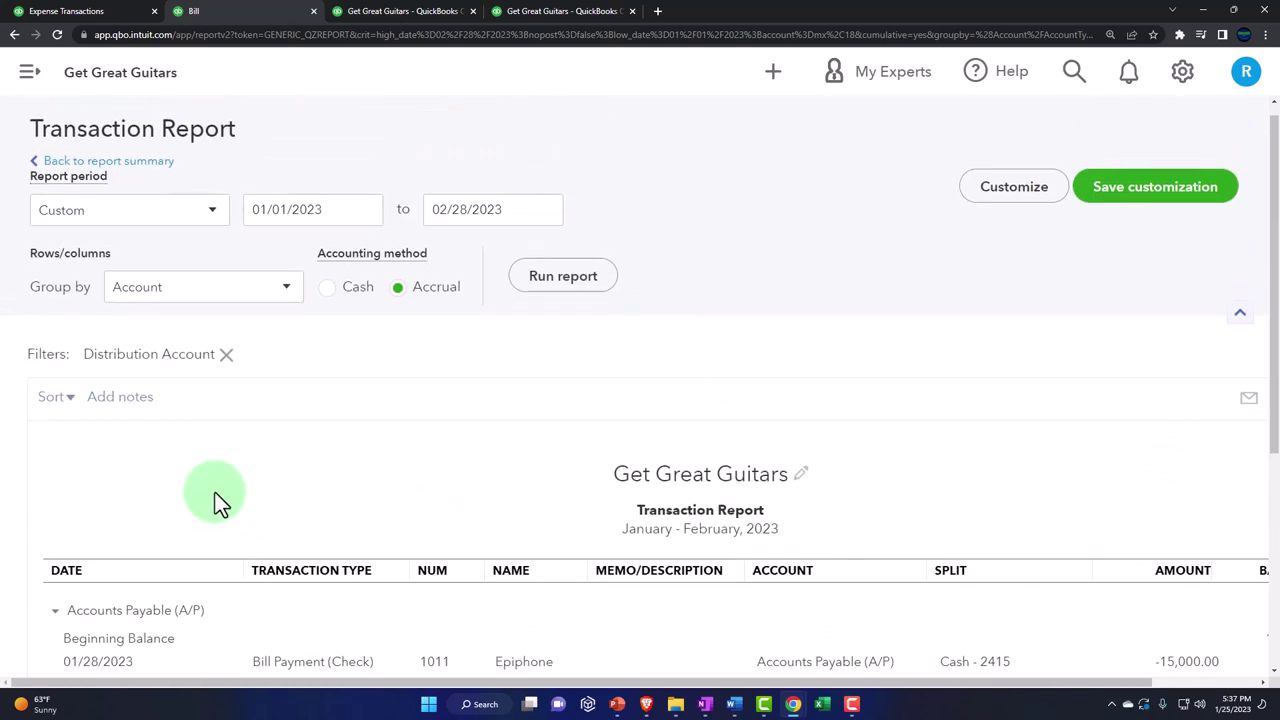
left_click(127, 184)
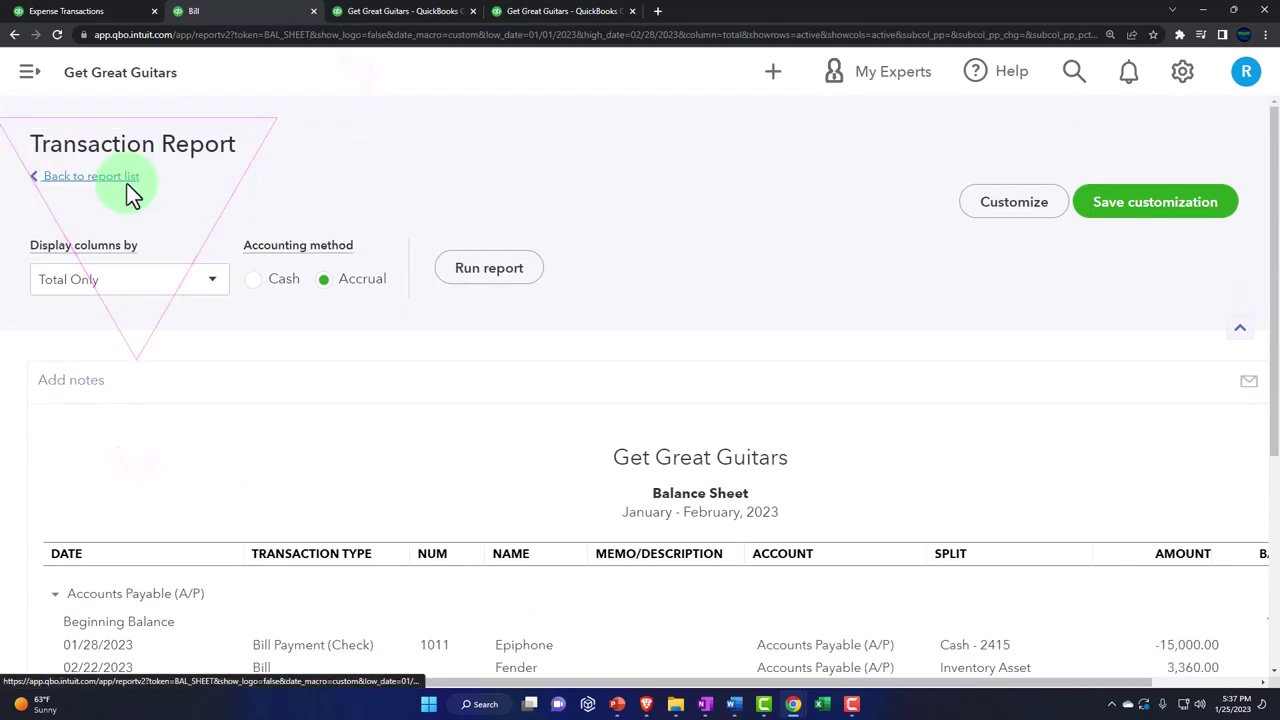
Rerun the January - February 2023 Profit and Loss report and review its expense lines and net income
left_click(400, 11)
scroll(546, 285, "up", 5)
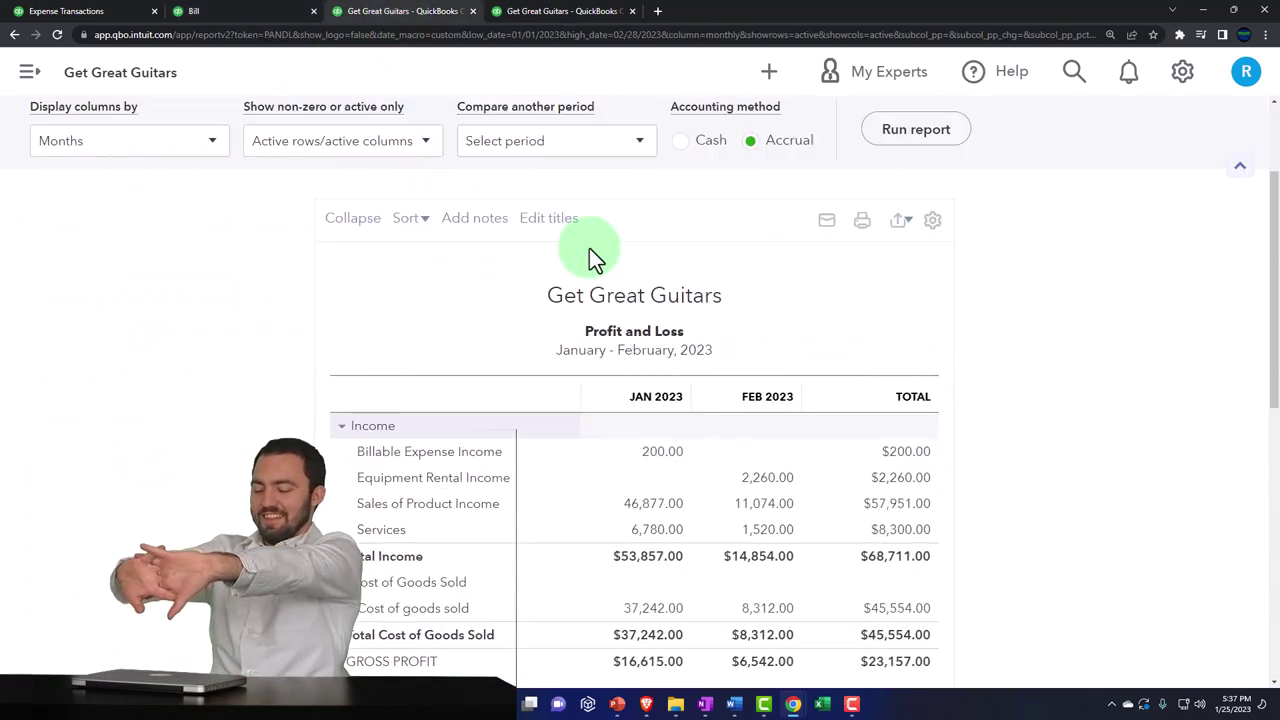
left_click(898, 138)
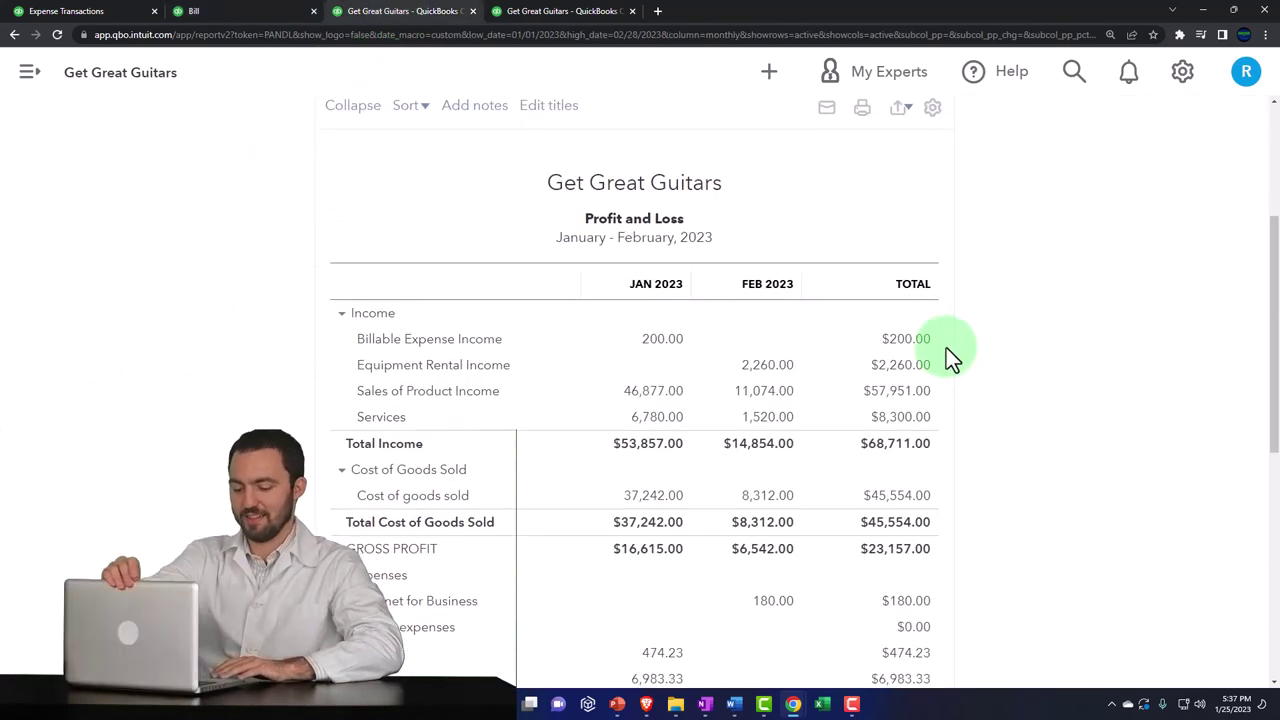
scroll(946, 348, "down", 1)
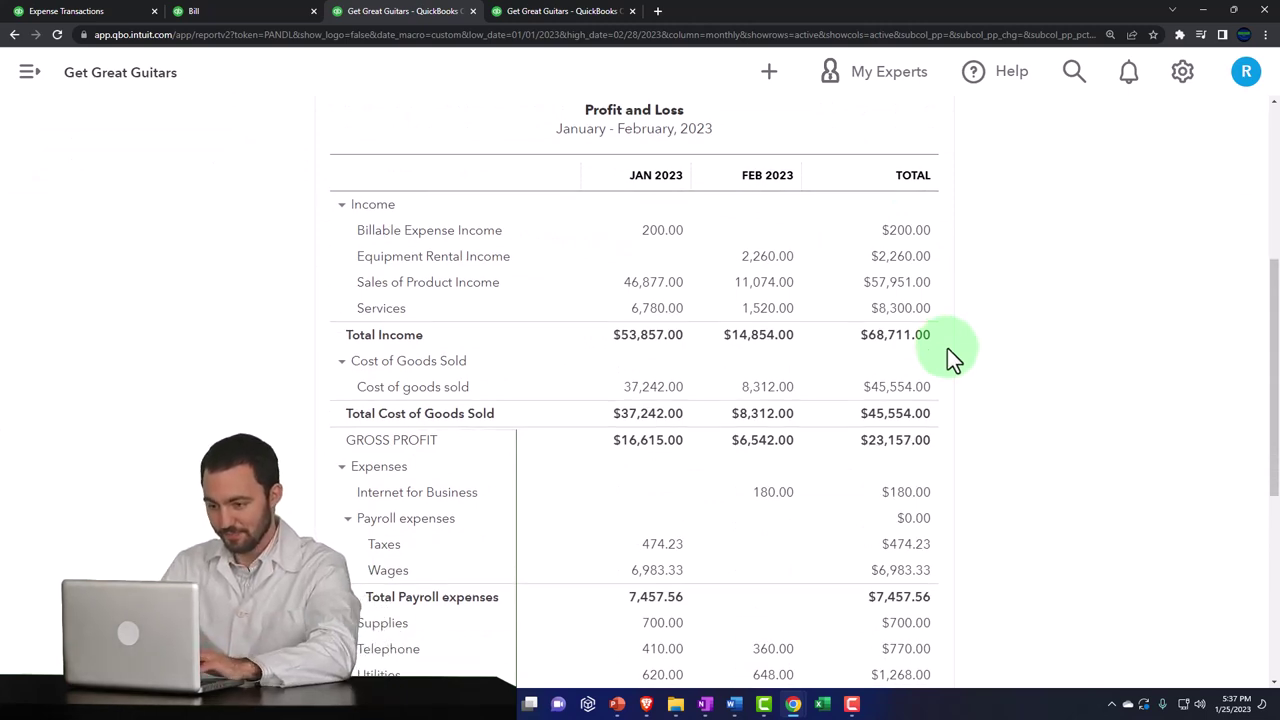
scroll(947, 348, "down", 3)
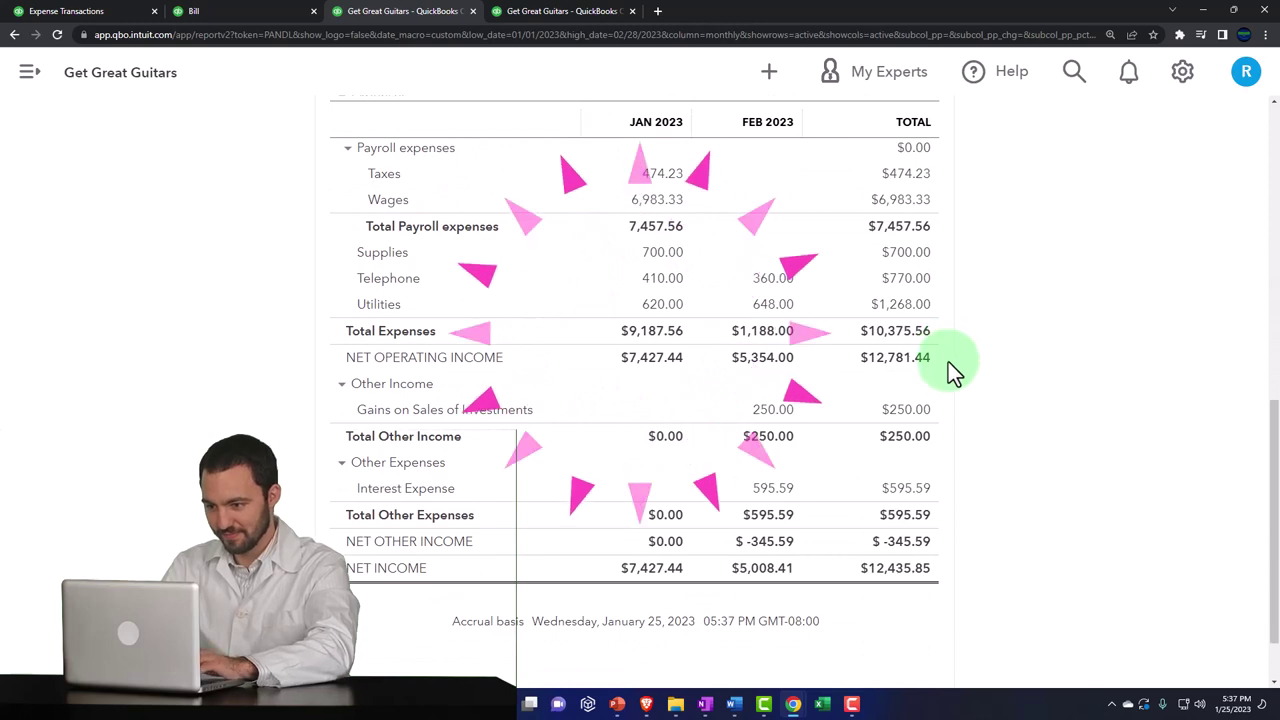
Rerun the Vendor Balance Detail report for all dates and compare its total with Accounts Payable on the balance sheet
left_click(537, 20)
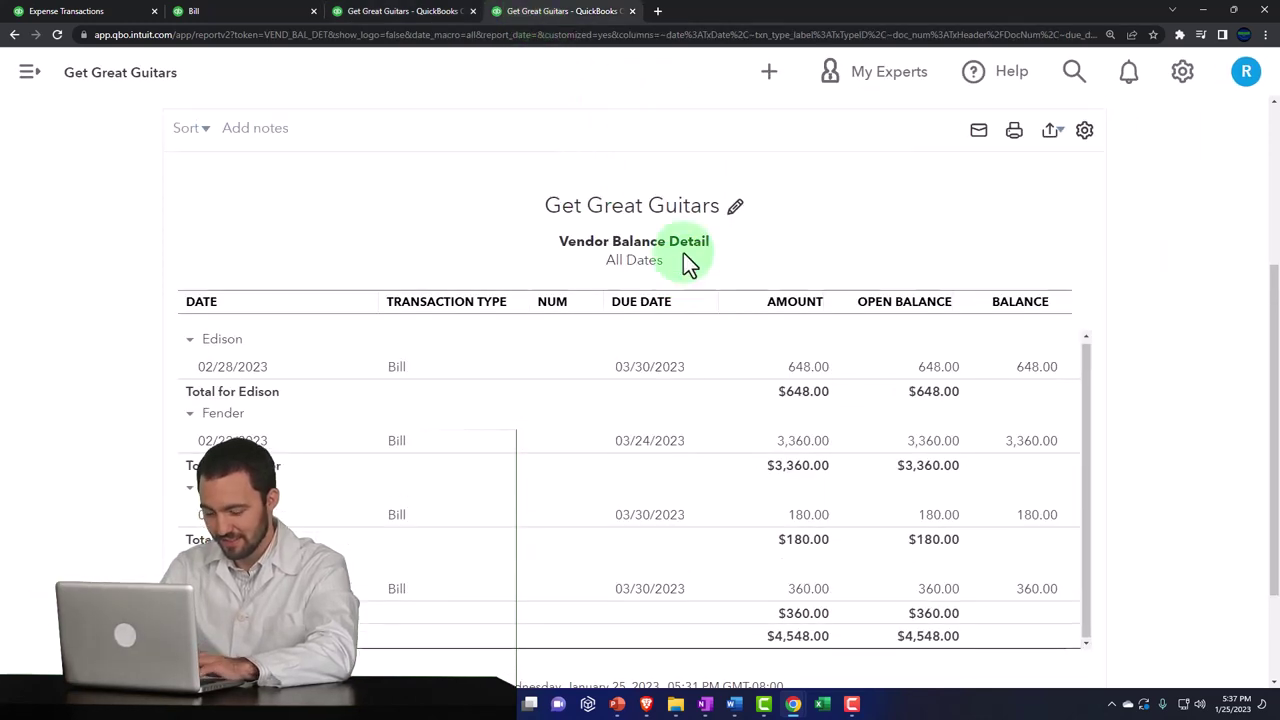
scroll(686, 262, "up", 3)
scroll(229, 393, "down", 2)
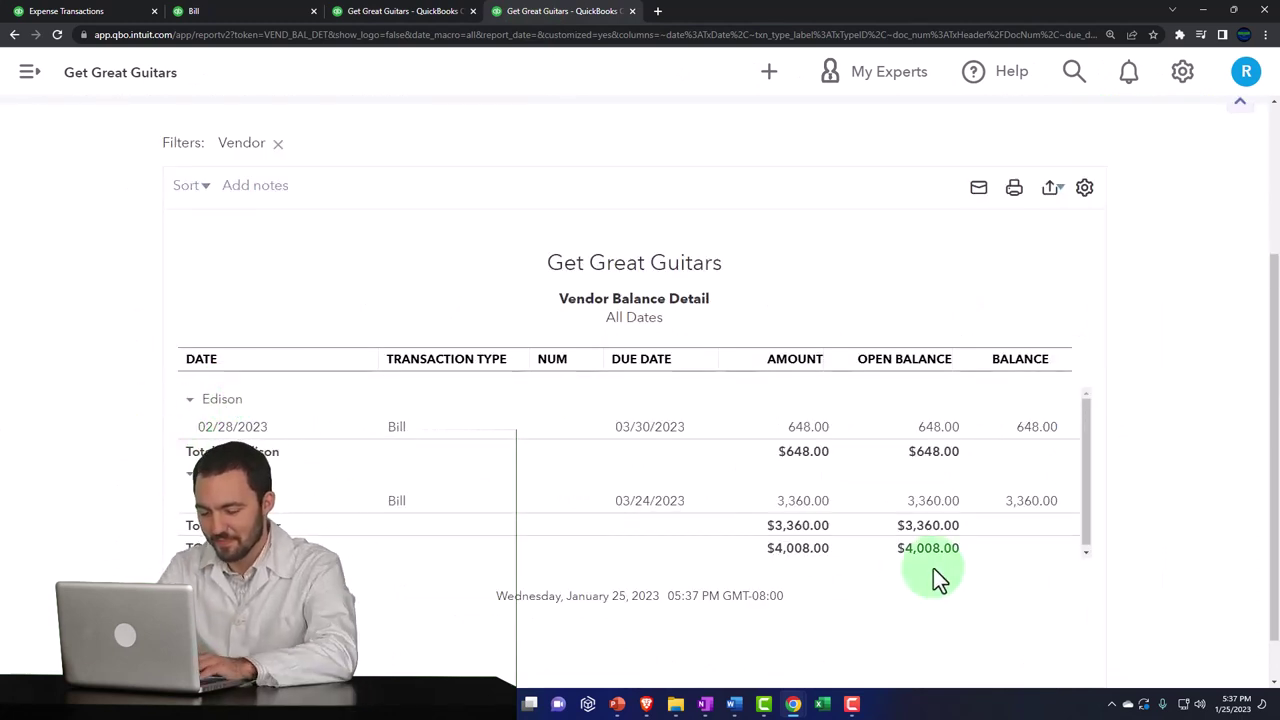
left_click(248, 11)
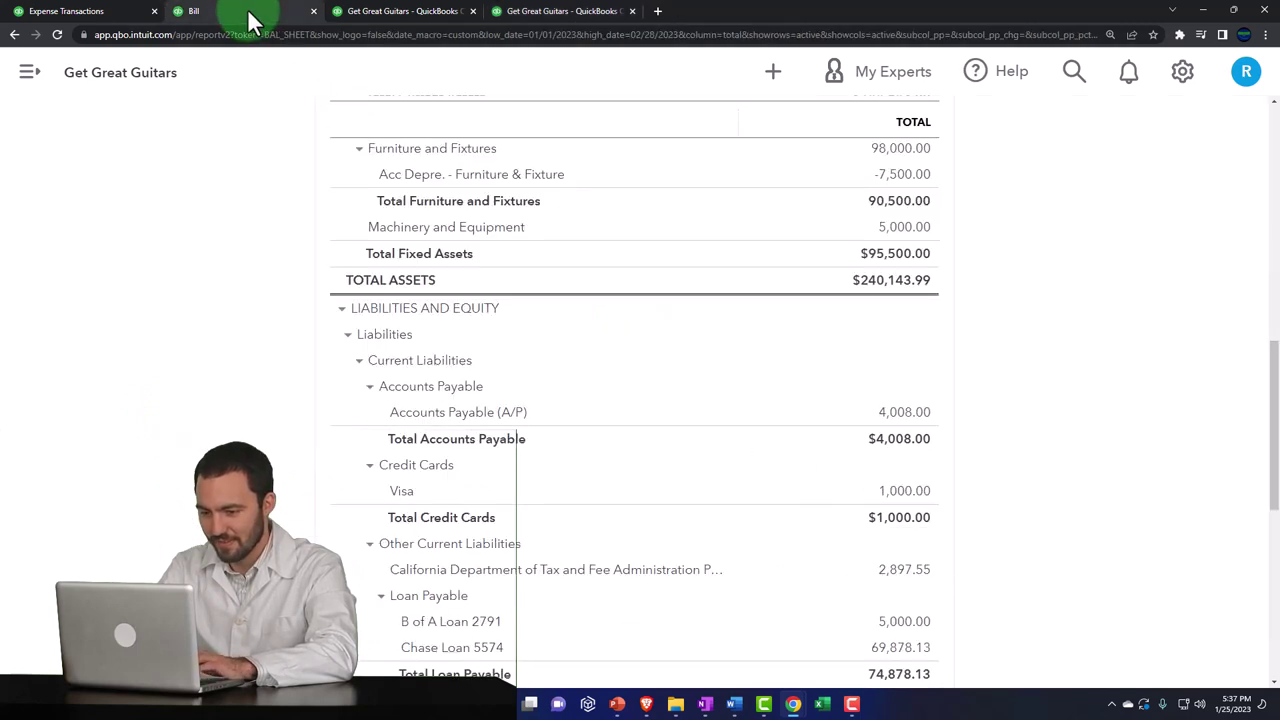
scroll(223, 319, "up", 3)
scroll(223, 319, "up", 3)
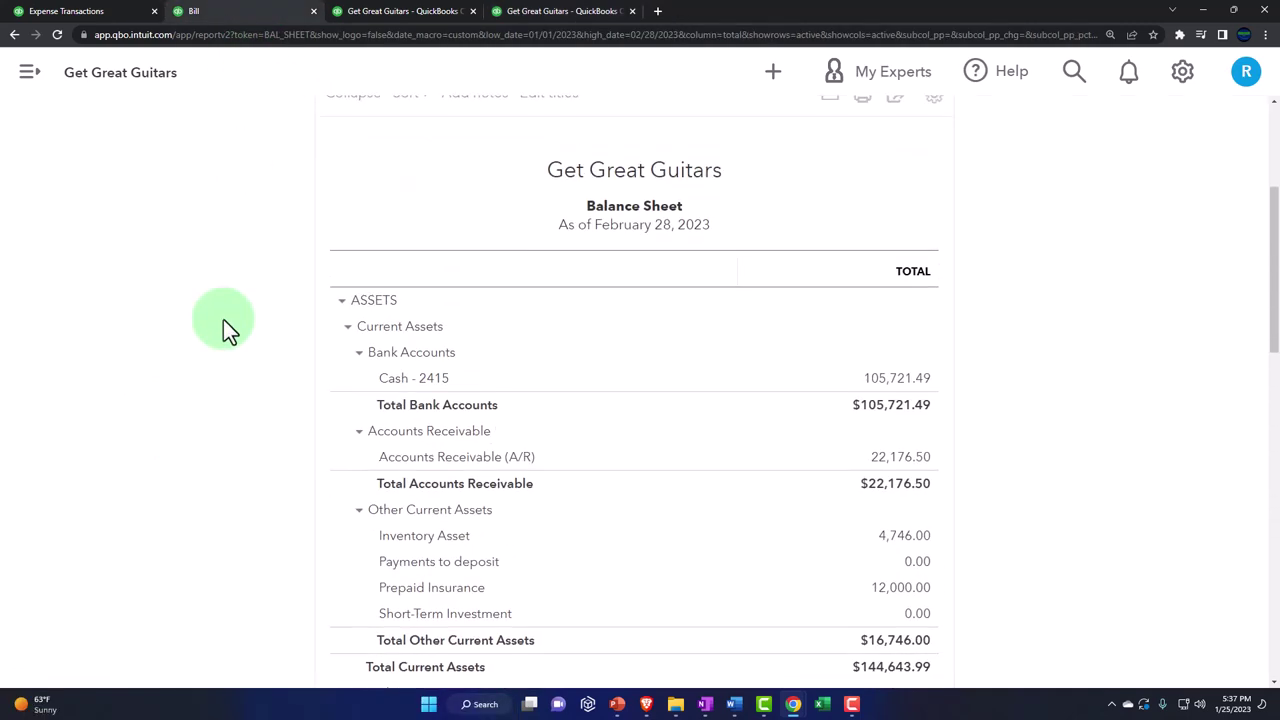
scroll(244, 380, "down", 6)
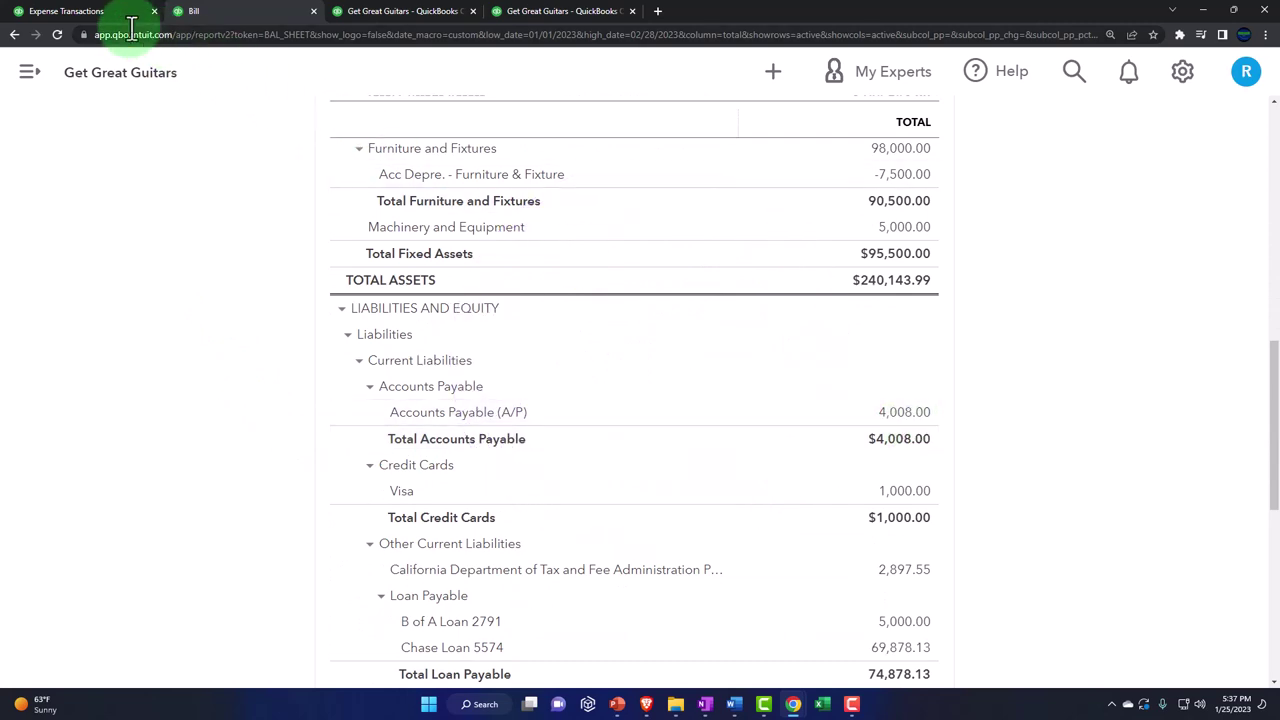
Refresh the expense transactions by reapplying the filter for type Bill and status Open over the last 365 days
left_click(100, 14)
scroll(225, 355, "down", 2)
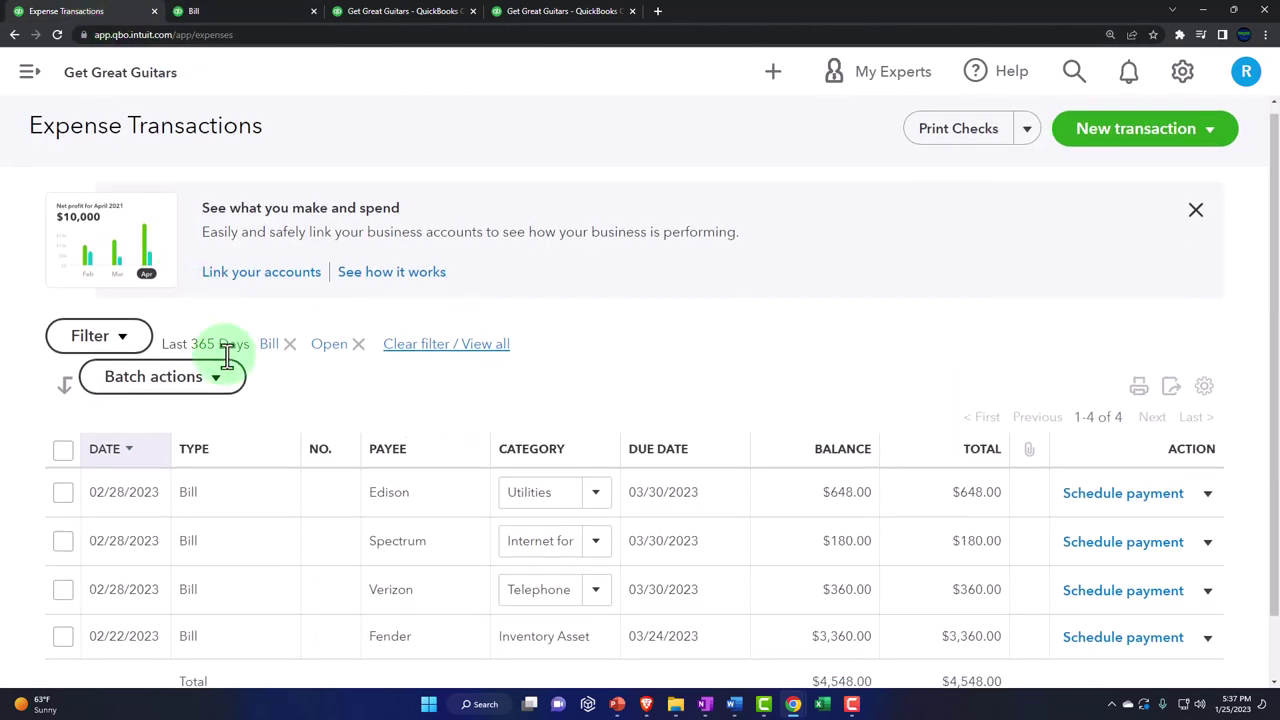
left_click(36, 90)
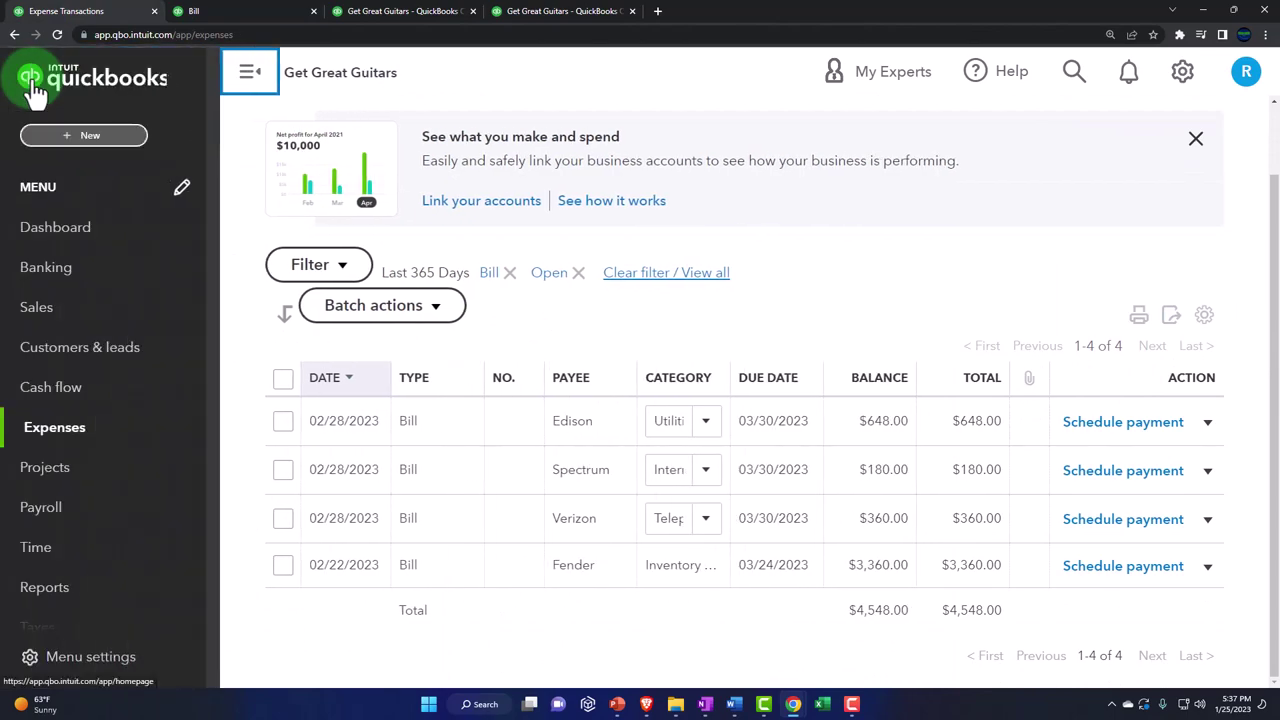
left_click(236, 88)
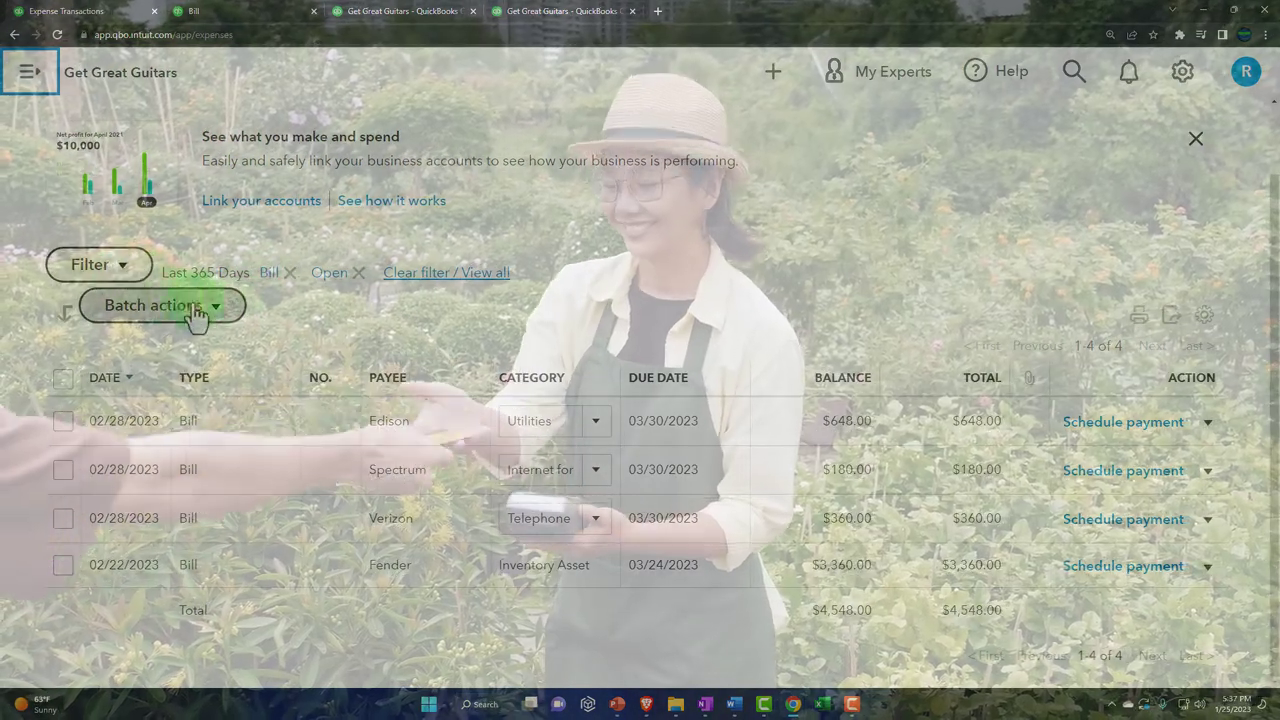
left_click(217, 313)
left_click(128, 266)
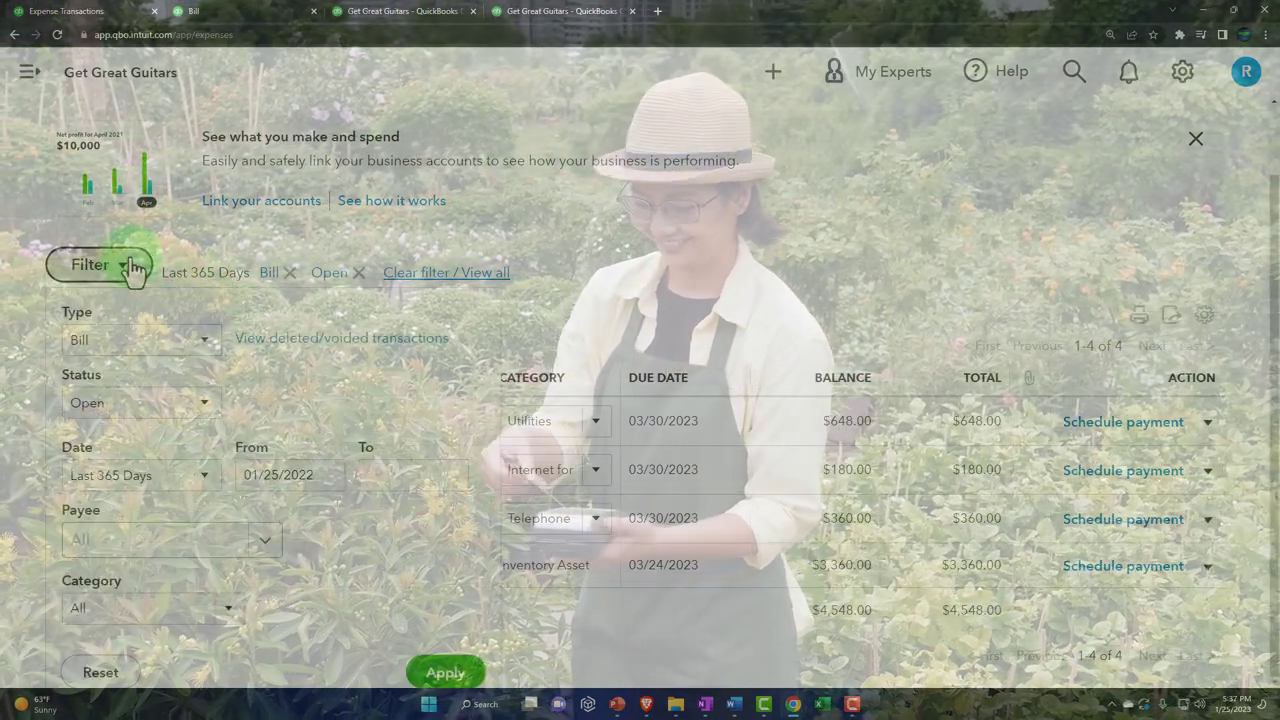
left_click(205, 412)
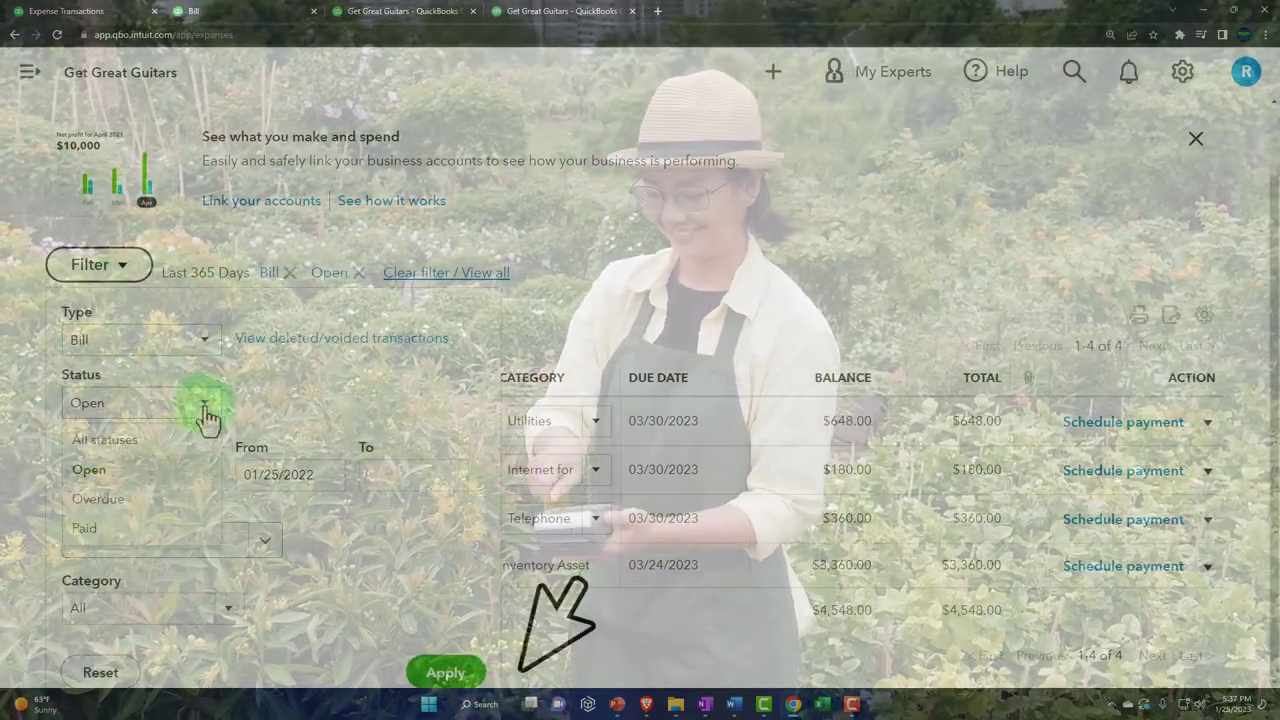
left_click(88, 474)
left_click(428, 645)
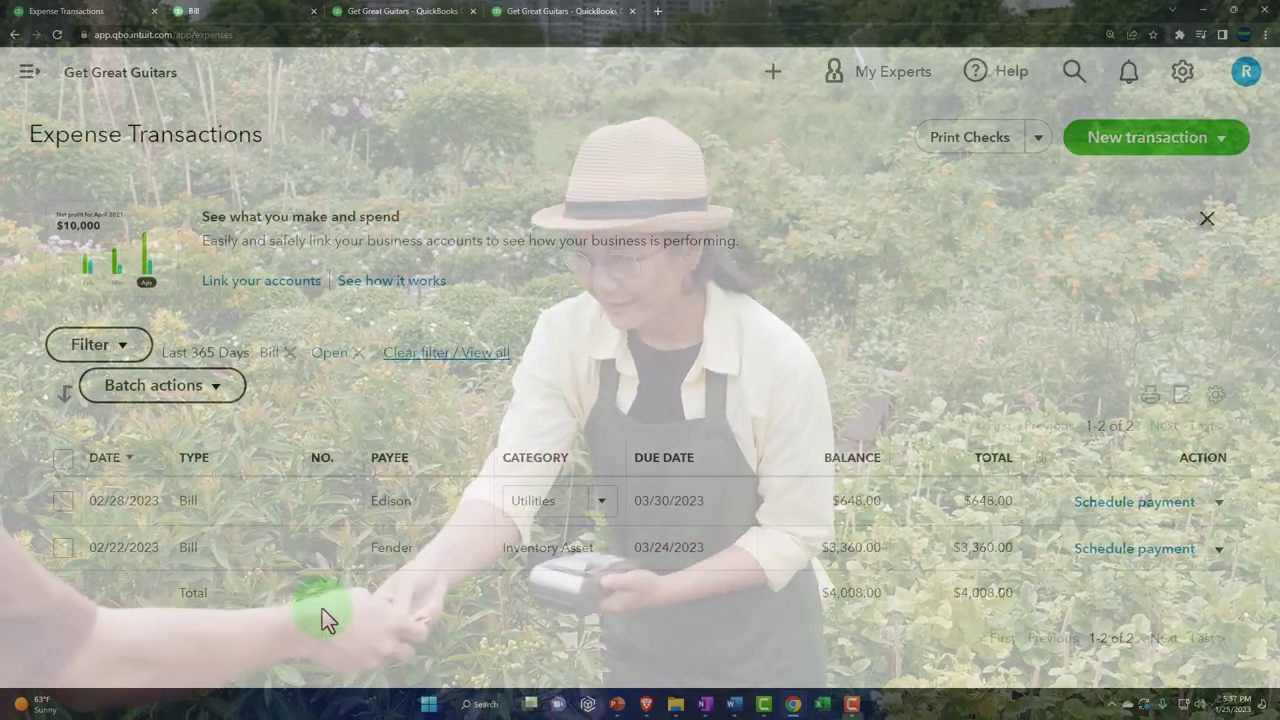
left_click(122, 348)
left_click(199, 478)
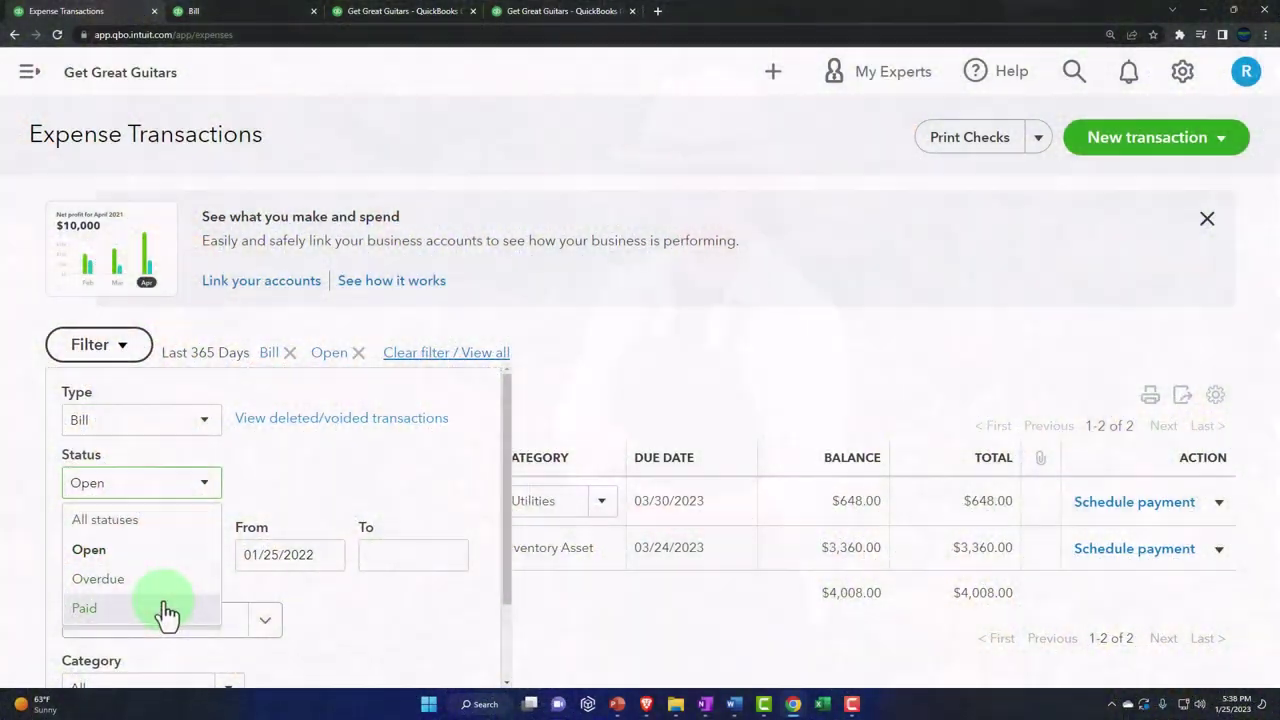
left_click(166, 609)
left_click(615, 397)
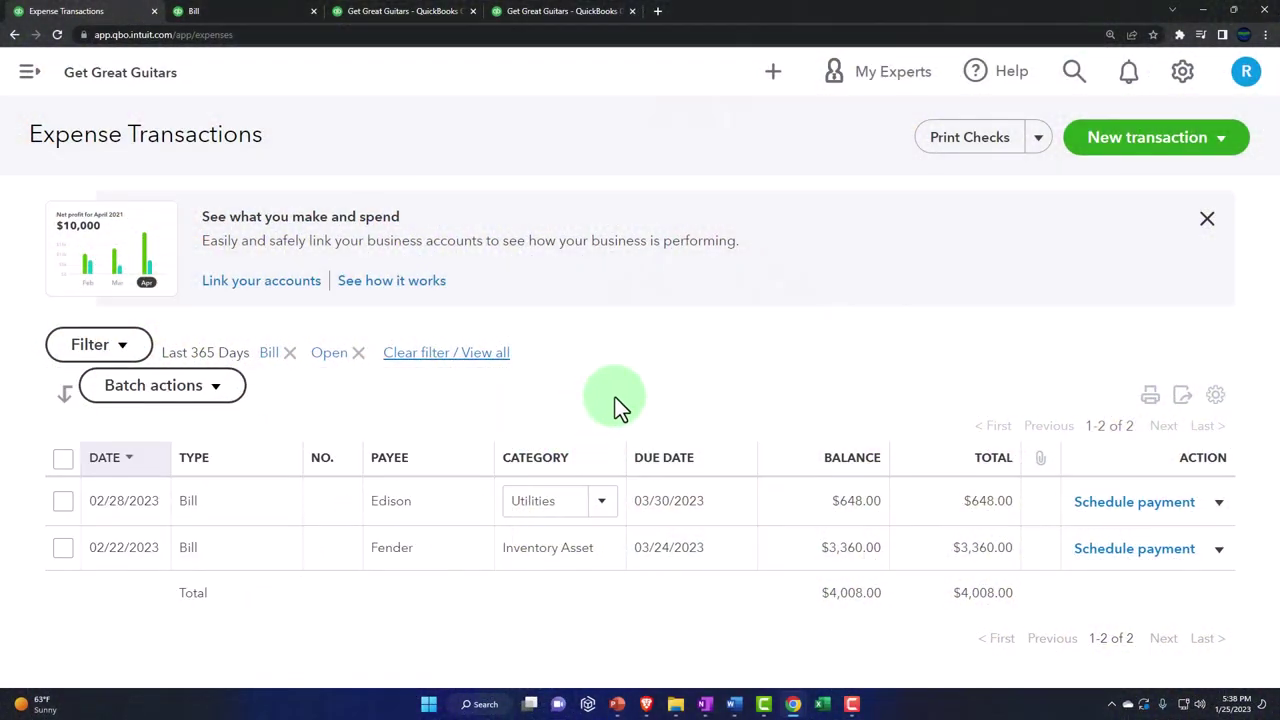
Filter the expense transactions to bills with status Paid over the last 365 days
left_click(124, 350)
scroll(160, 430, "down", 2)
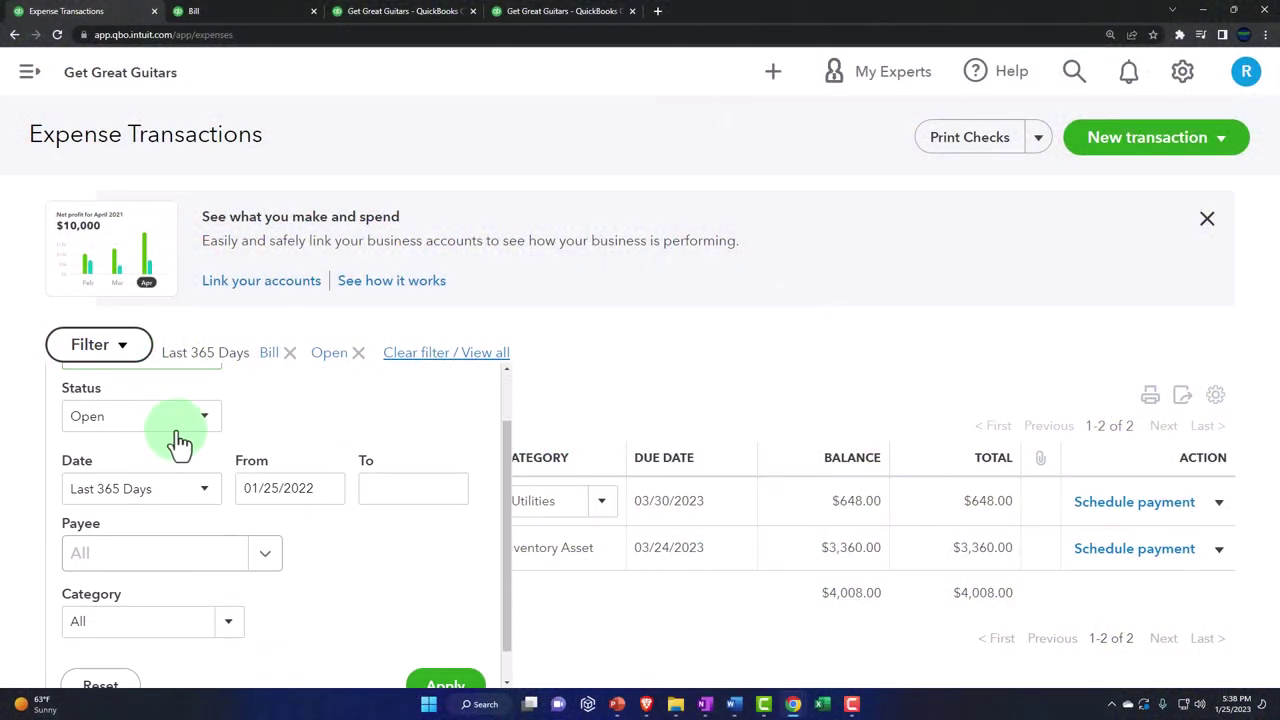
left_click(180, 418)
left_click(149, 541)
scroll(346, 557, "down", 1)
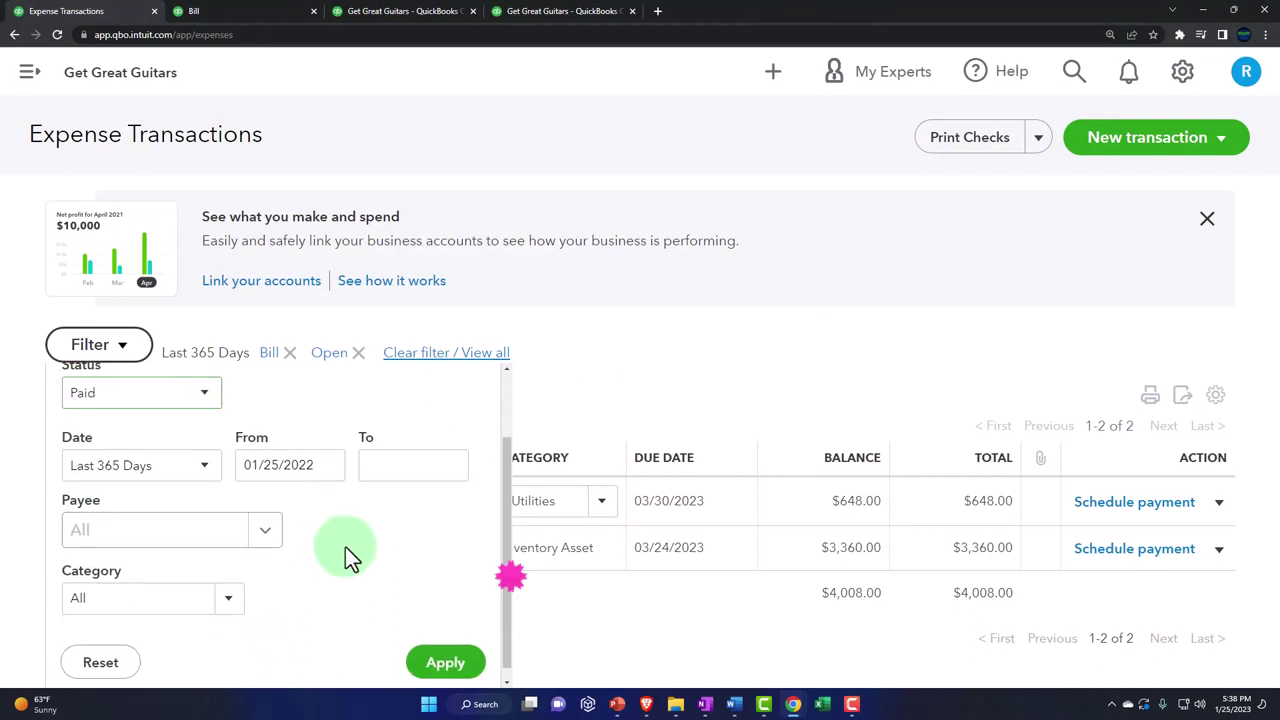
left_click(450, 650)
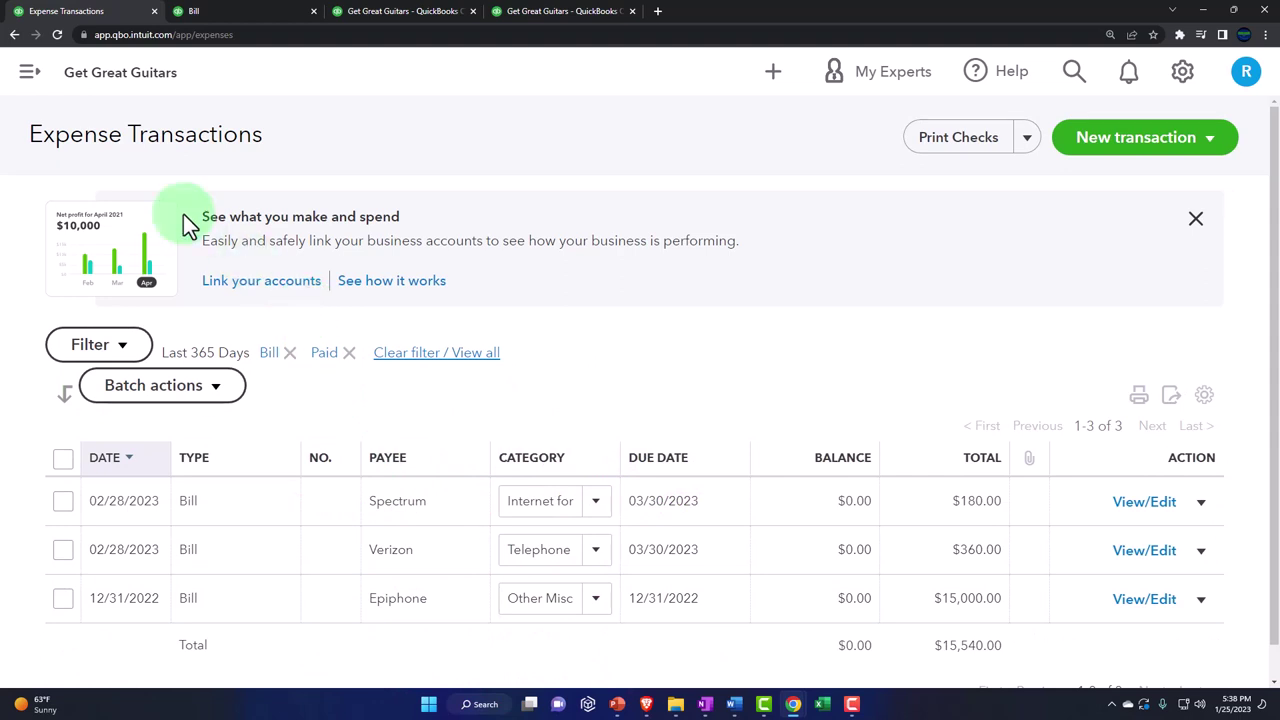
Open the Vendors page and review the vendors with open bills and their balances
left_click(29, 74)
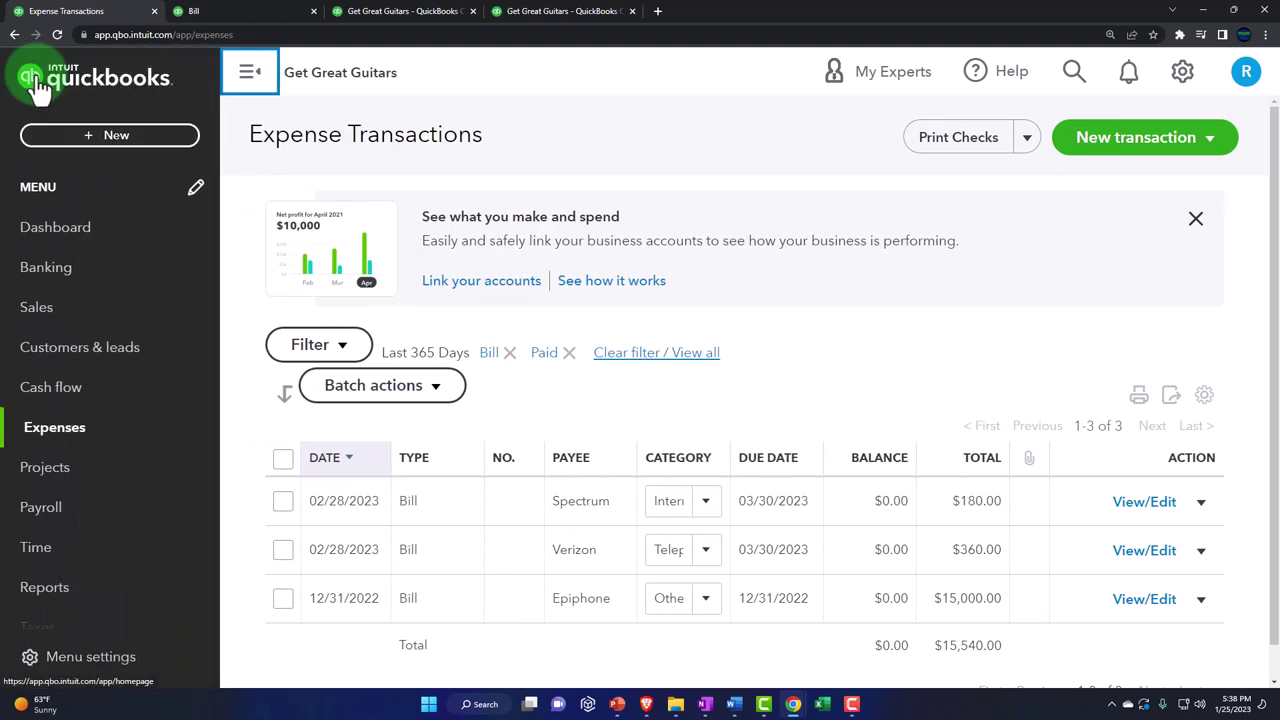
left_click(75, 430)
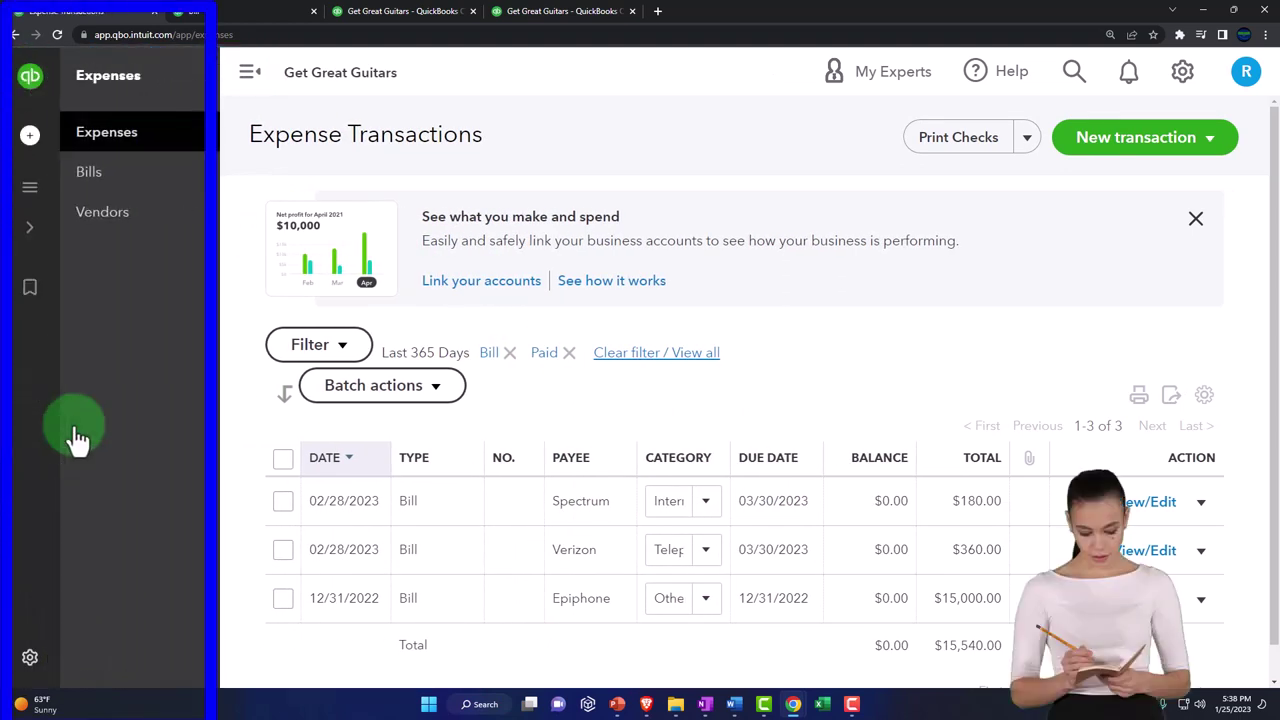
left_click(118, 224)
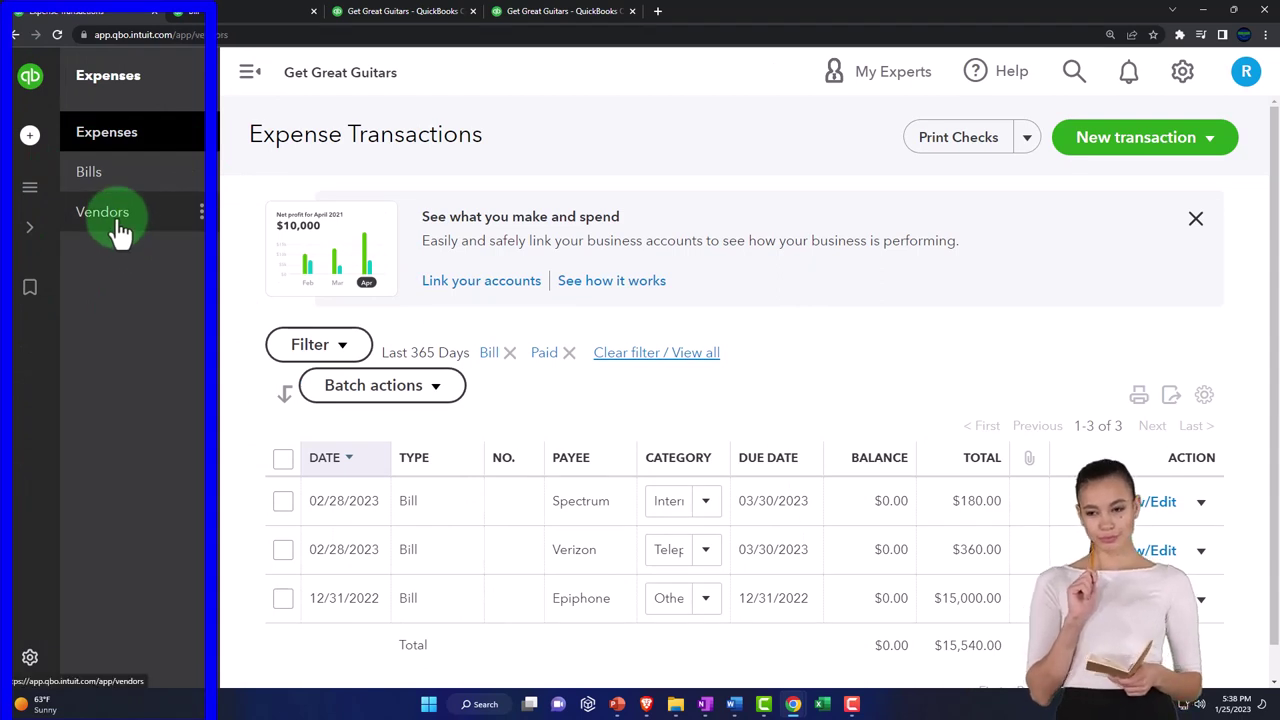
left_click(250, 74)
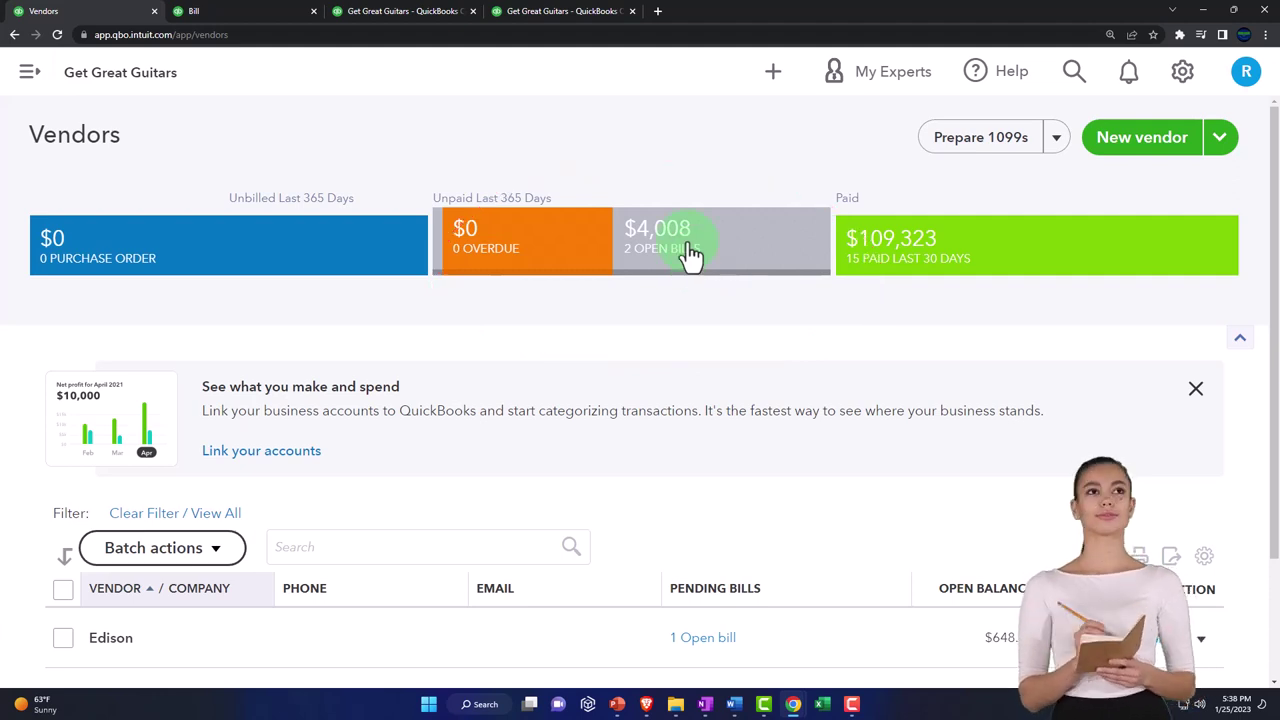
scroll(644, 333, "down", 2)
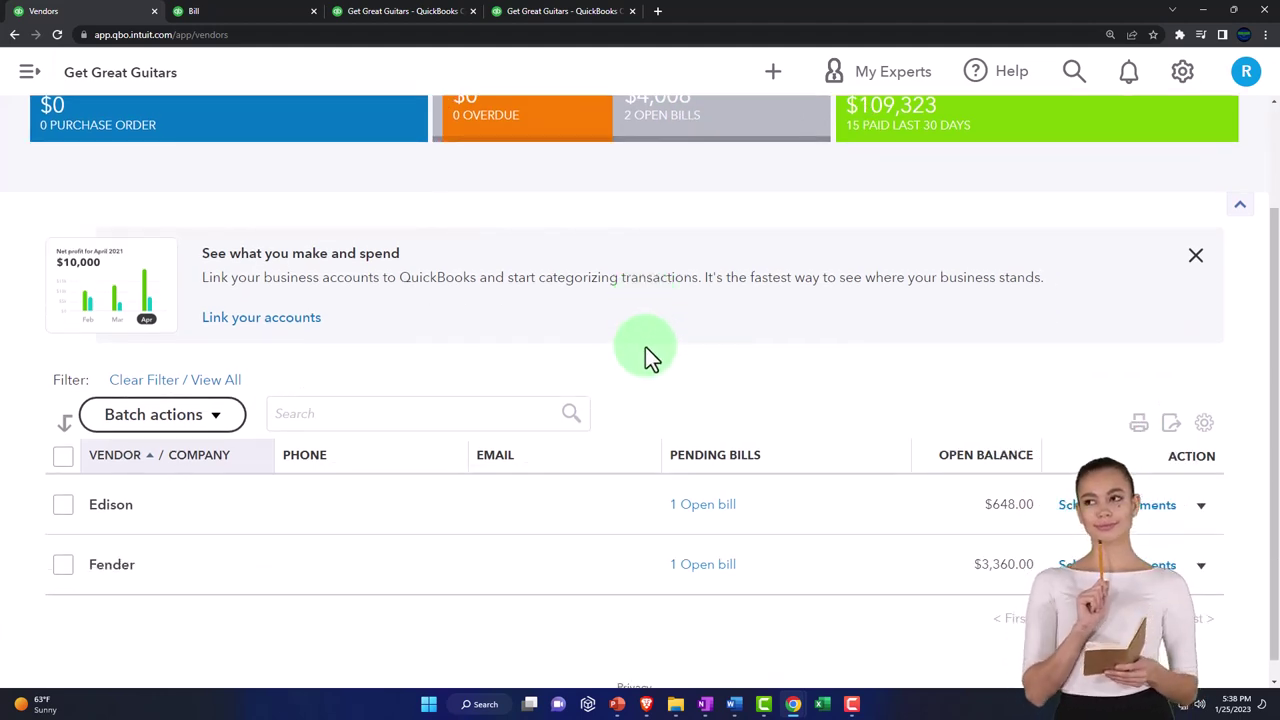
scroll(645, 350, "up", 2)
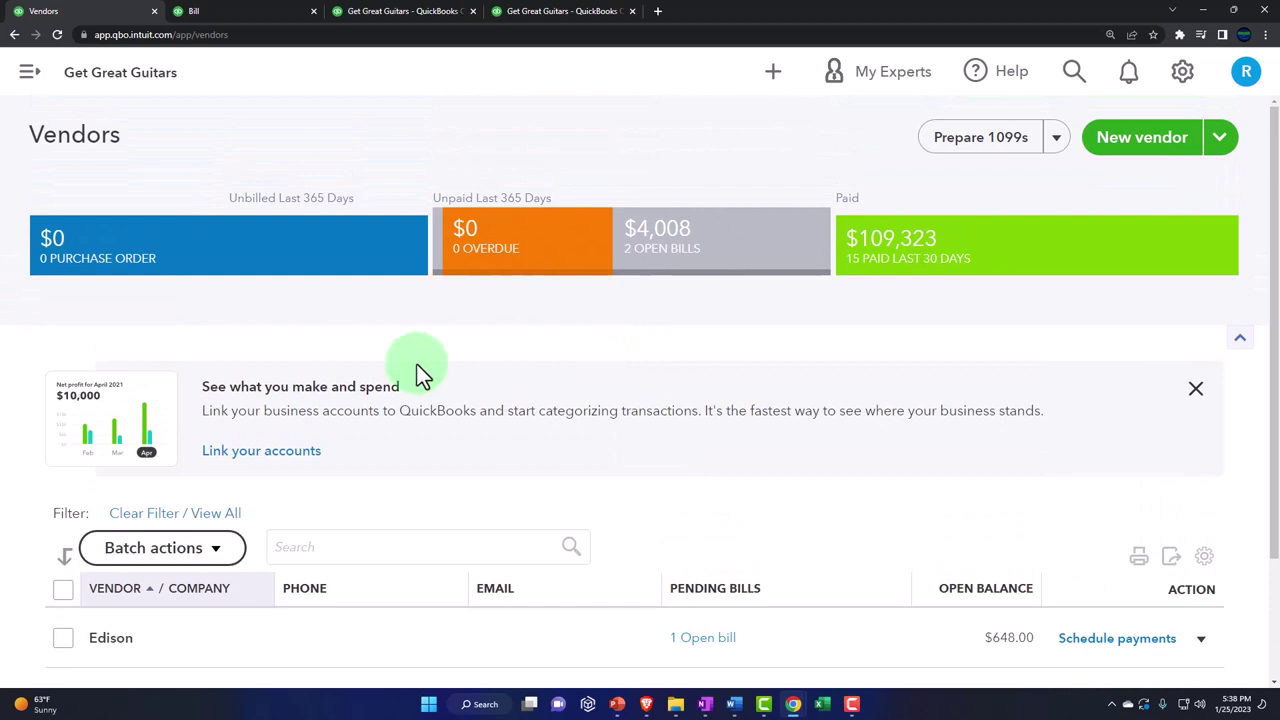
Clear the vendor list filter to show all vendors, and open Spectrum's transaction list
left_click(222, 516)
scroll(194, 557, "down", 7)
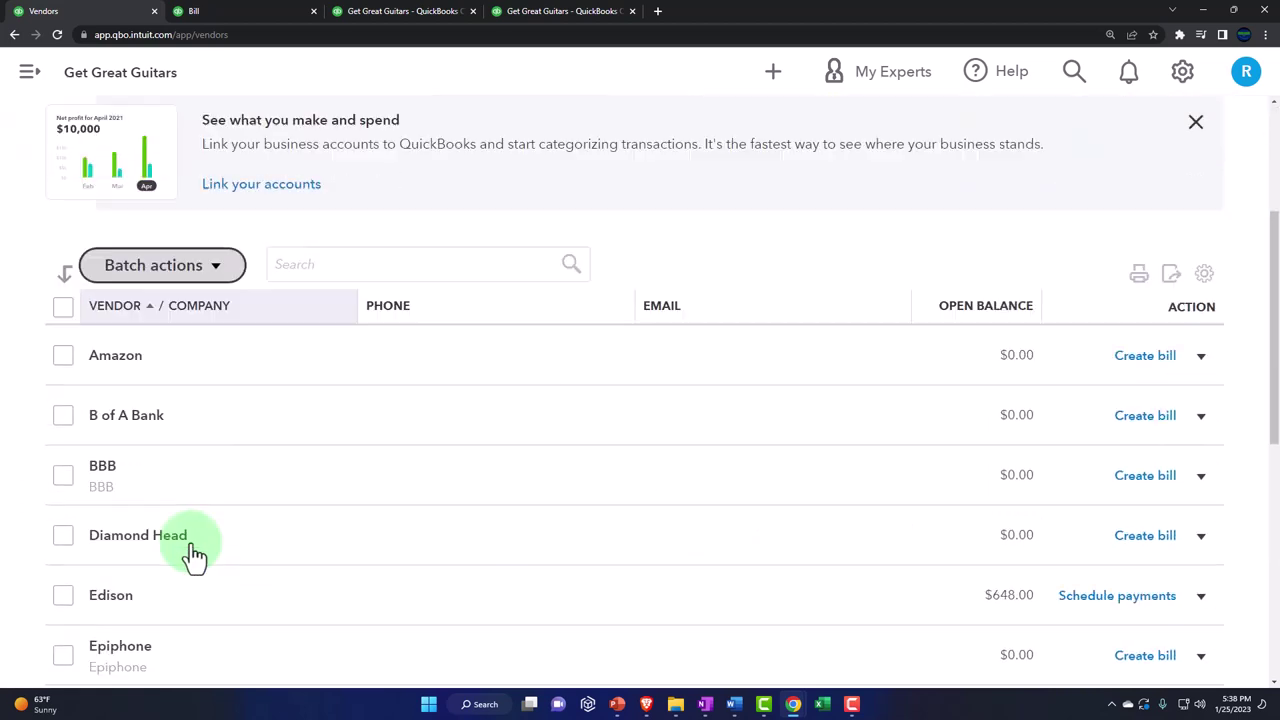
scroll(194, 557, "down", 4)
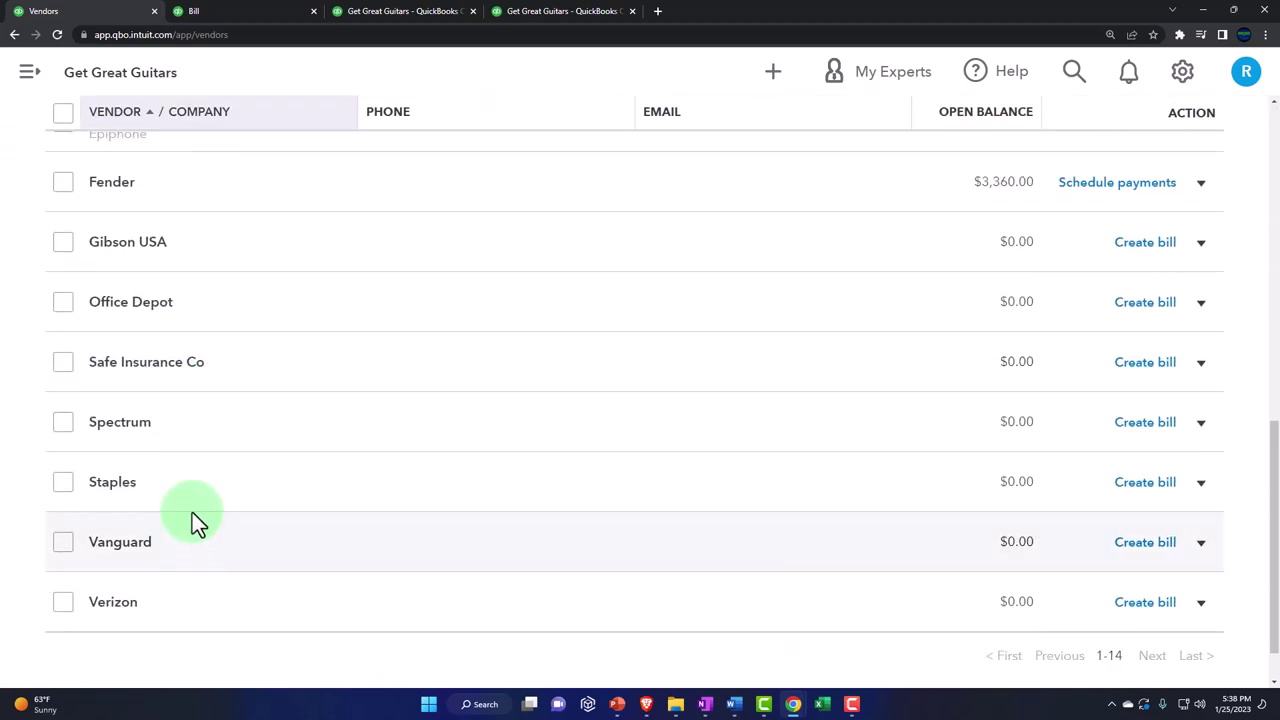
left_click(138, 443)
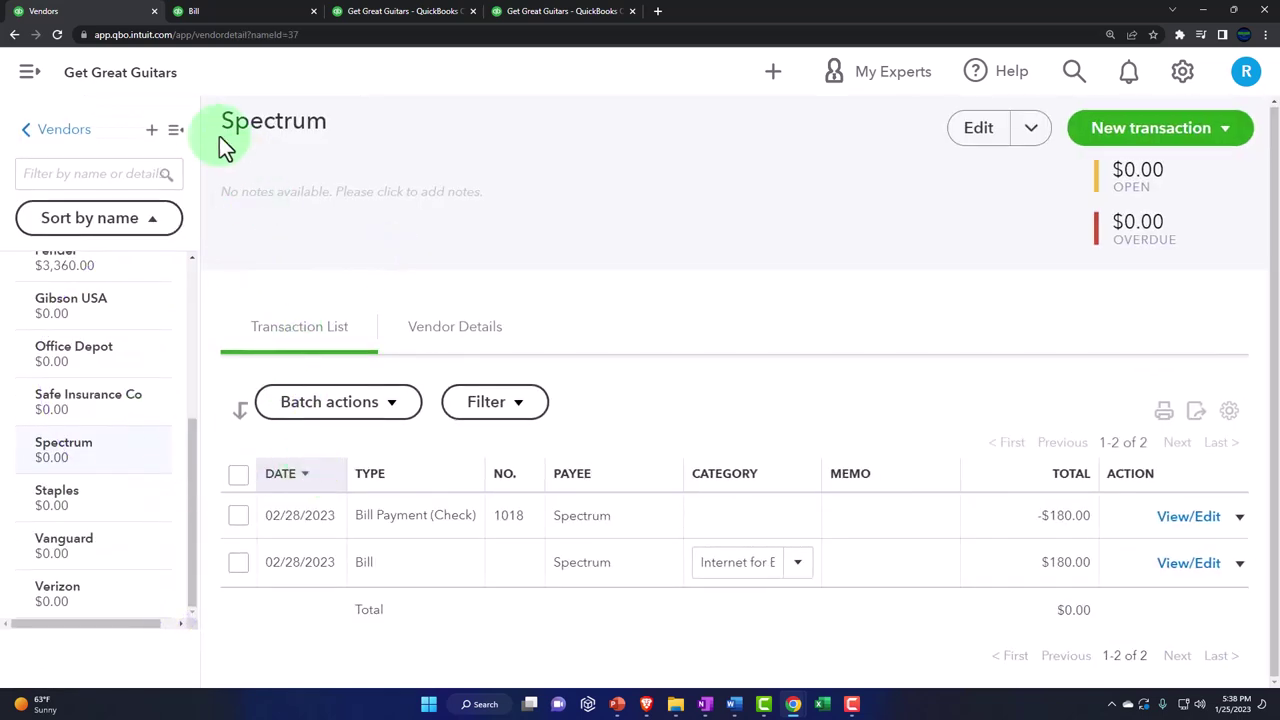
left_click(175, 133)
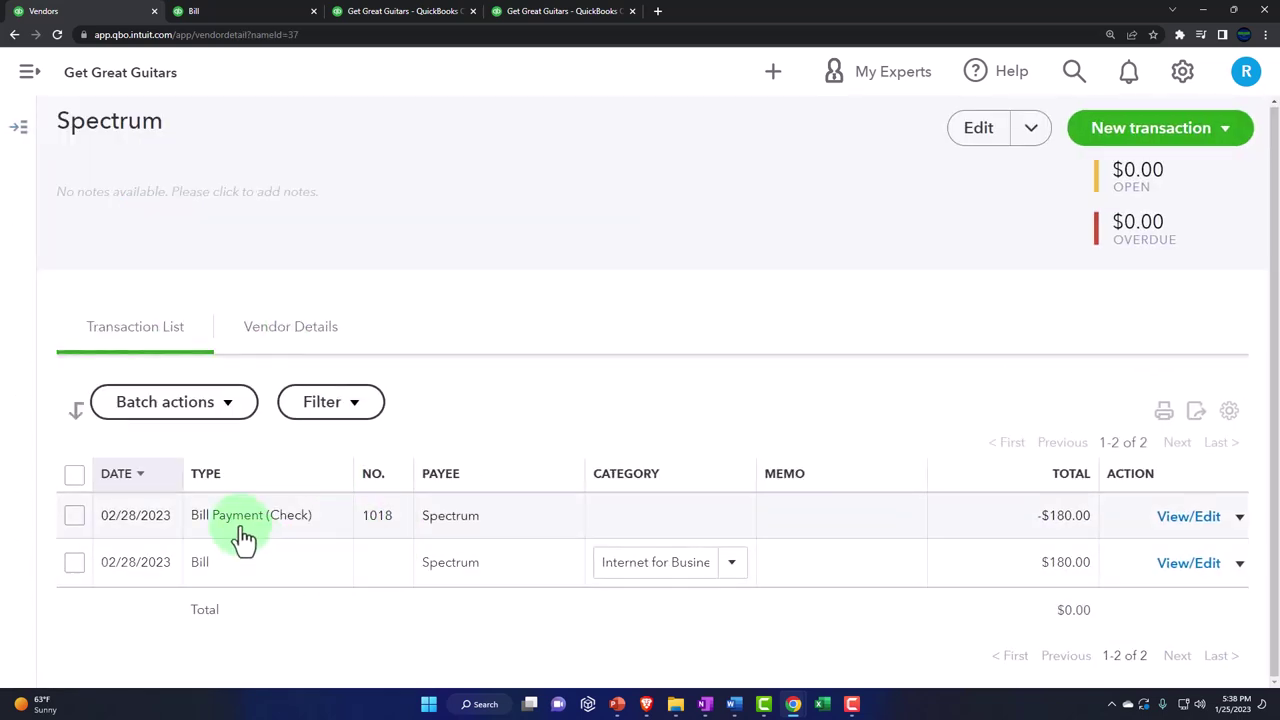
Review Spectrum's 02/28/2023 bill and its linked bill payment check 1018, closing each without changes
left_click(230, 570)
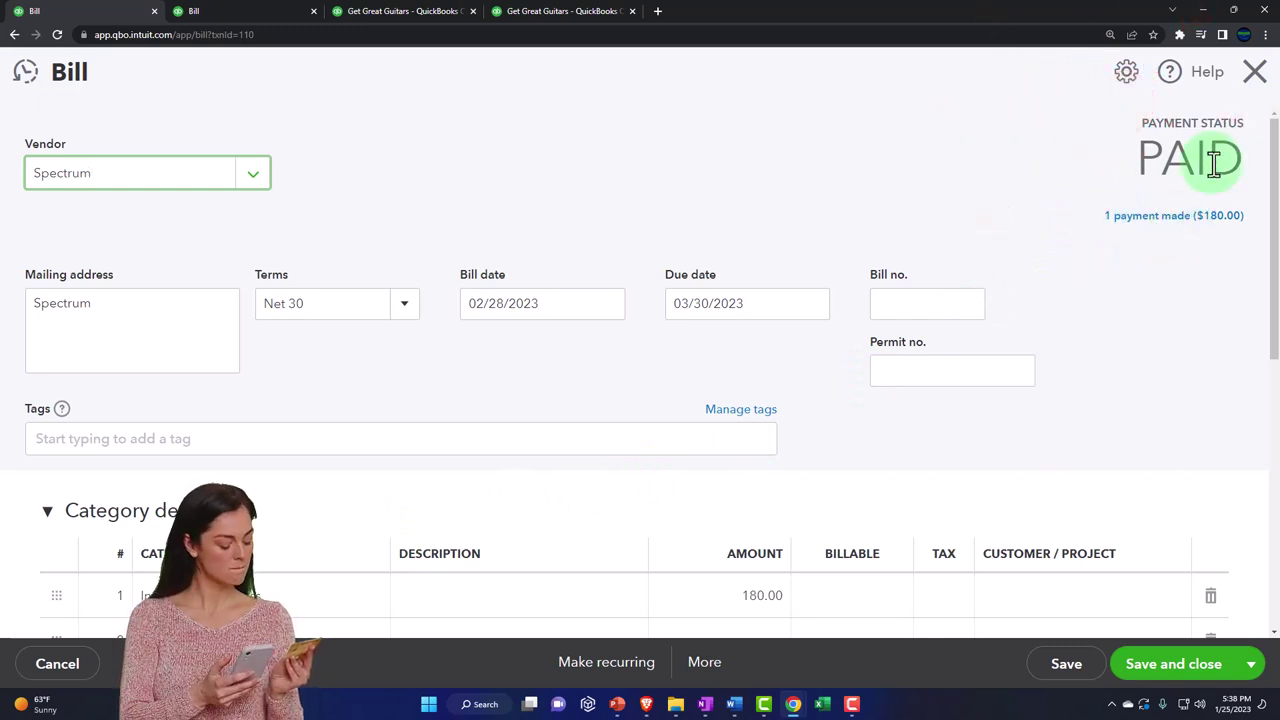
left_click(1256, 78)
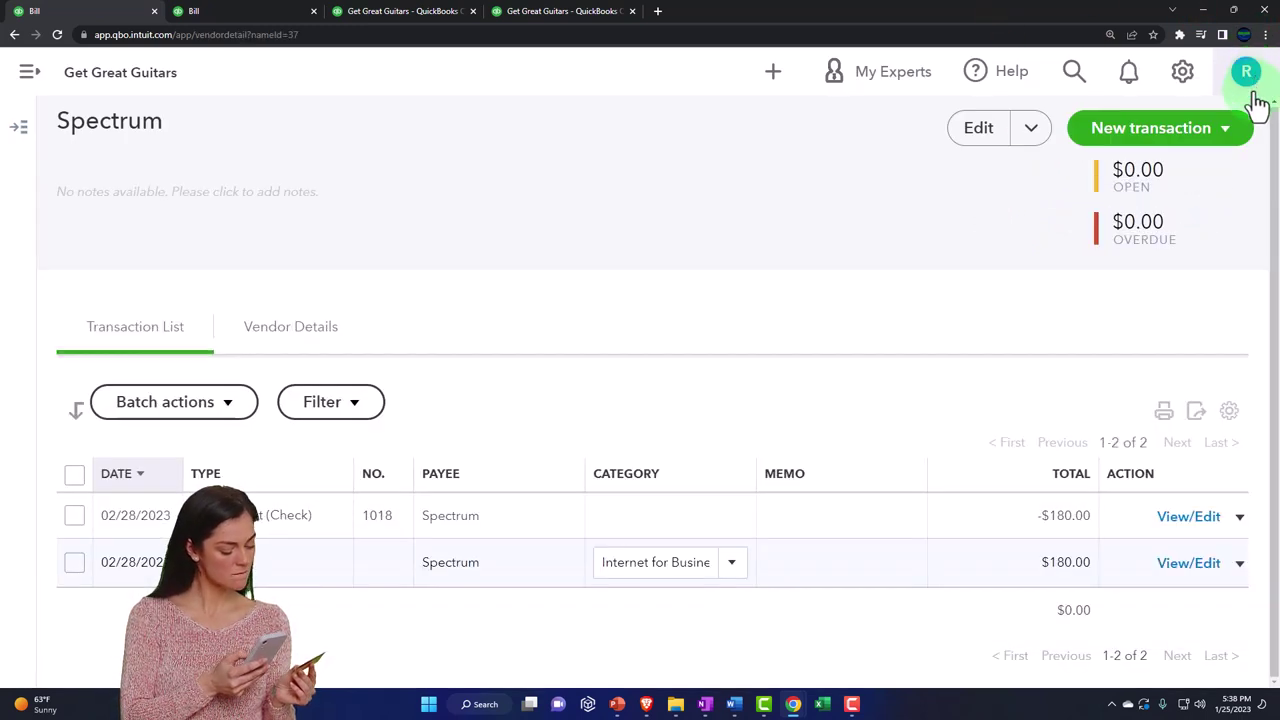
left_click(267, 530)
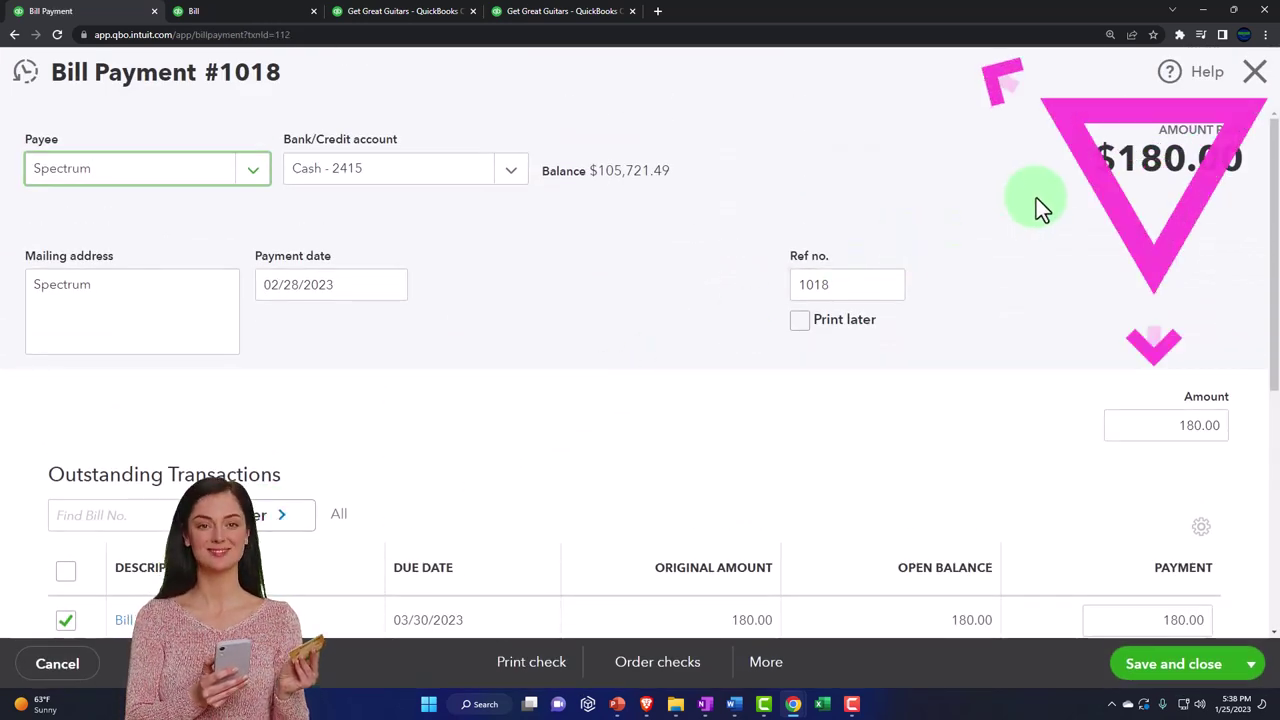
scroll(1036, 198, "down", 2)
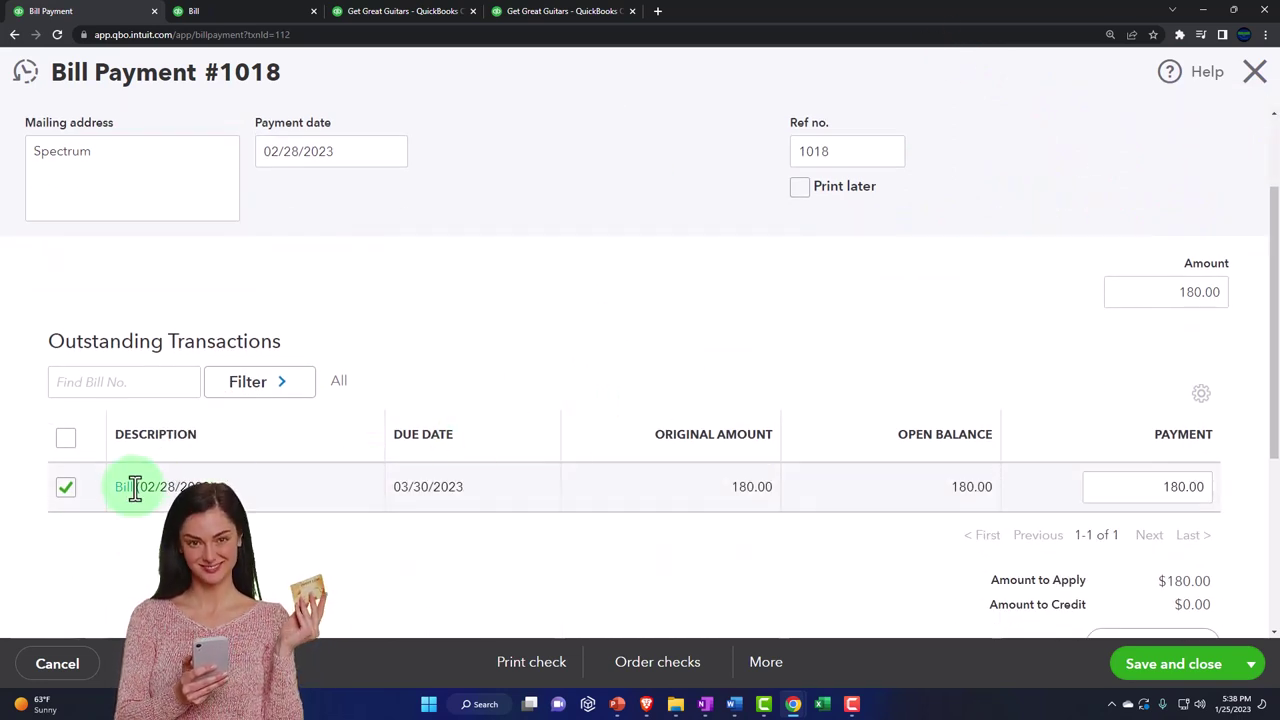
left_click(1255, 73)
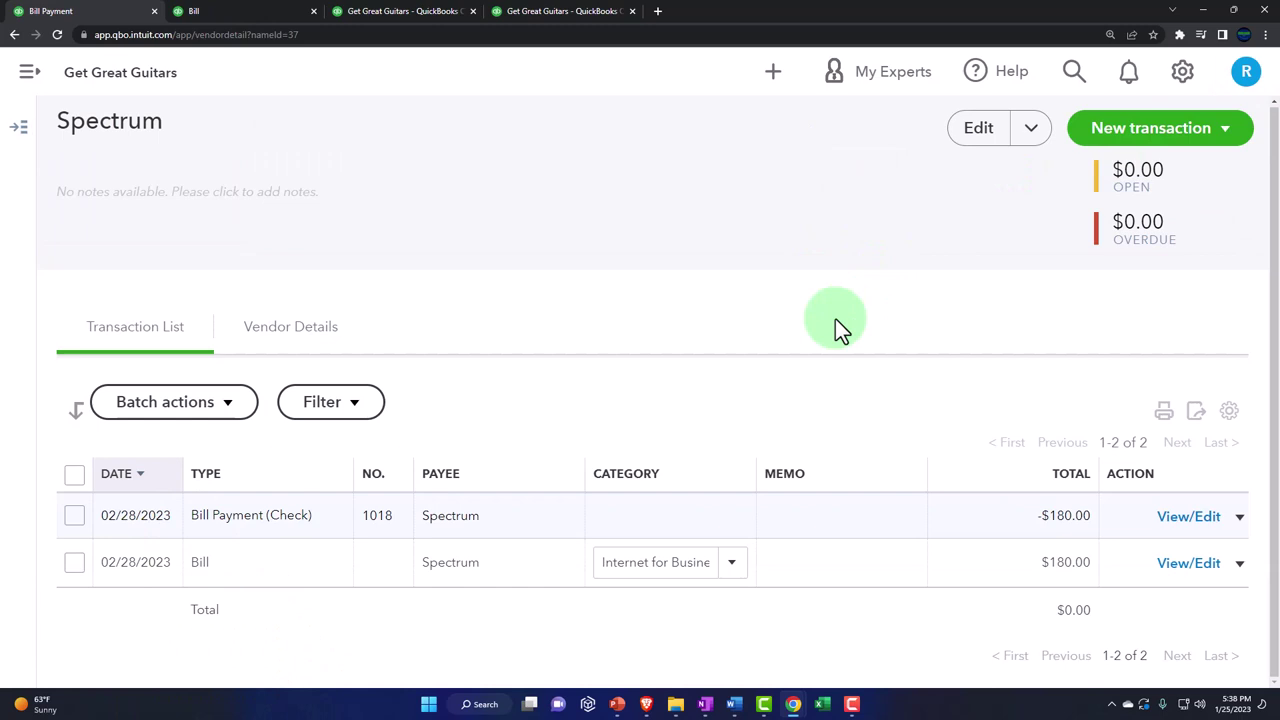
left_click(378, 515)
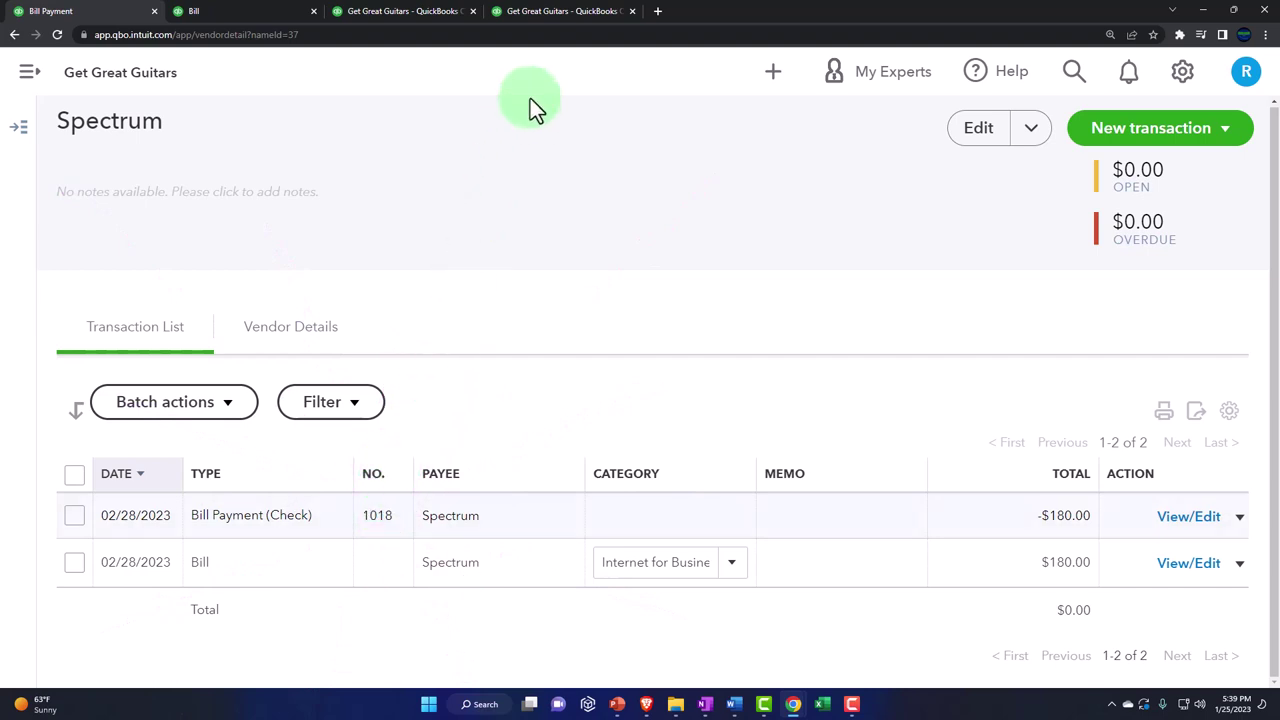
Find and open the Trial Balance report in place of the Vendor Balance Detail report
left_click(547, 18)
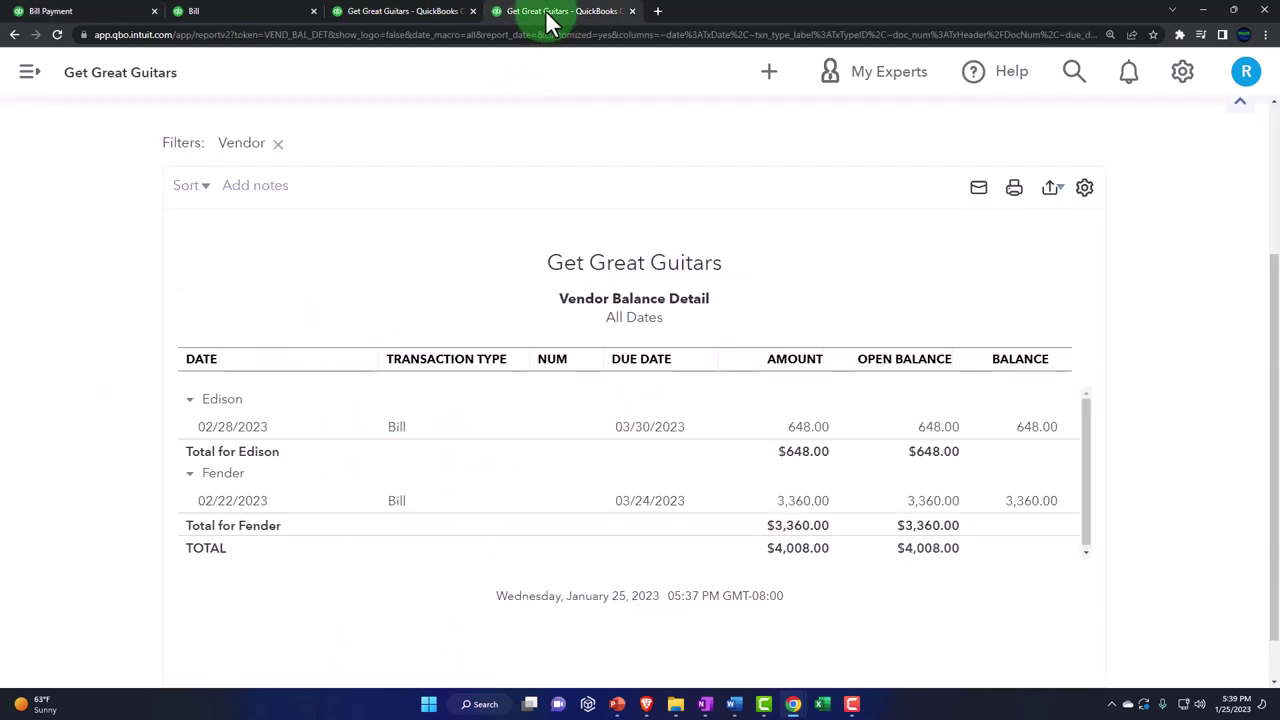
left_click(30, 80)
scroll(106, 452, "down", 2)
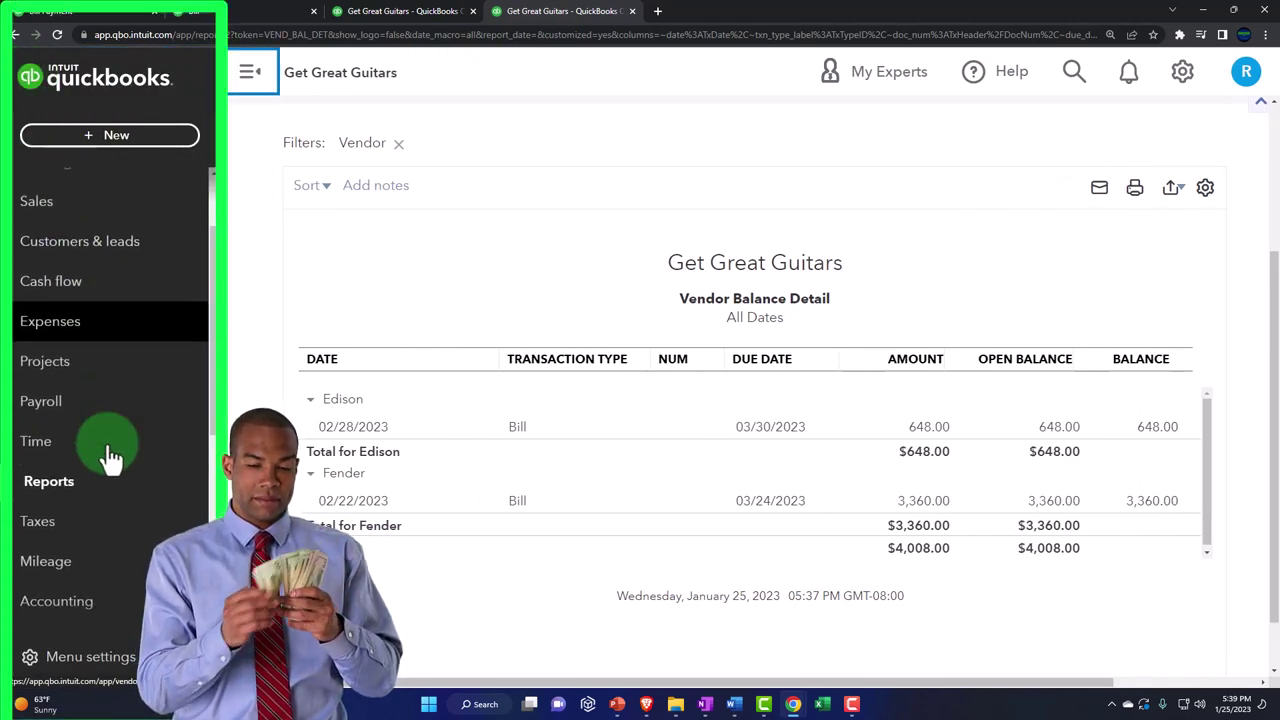
left_click(70, 456)
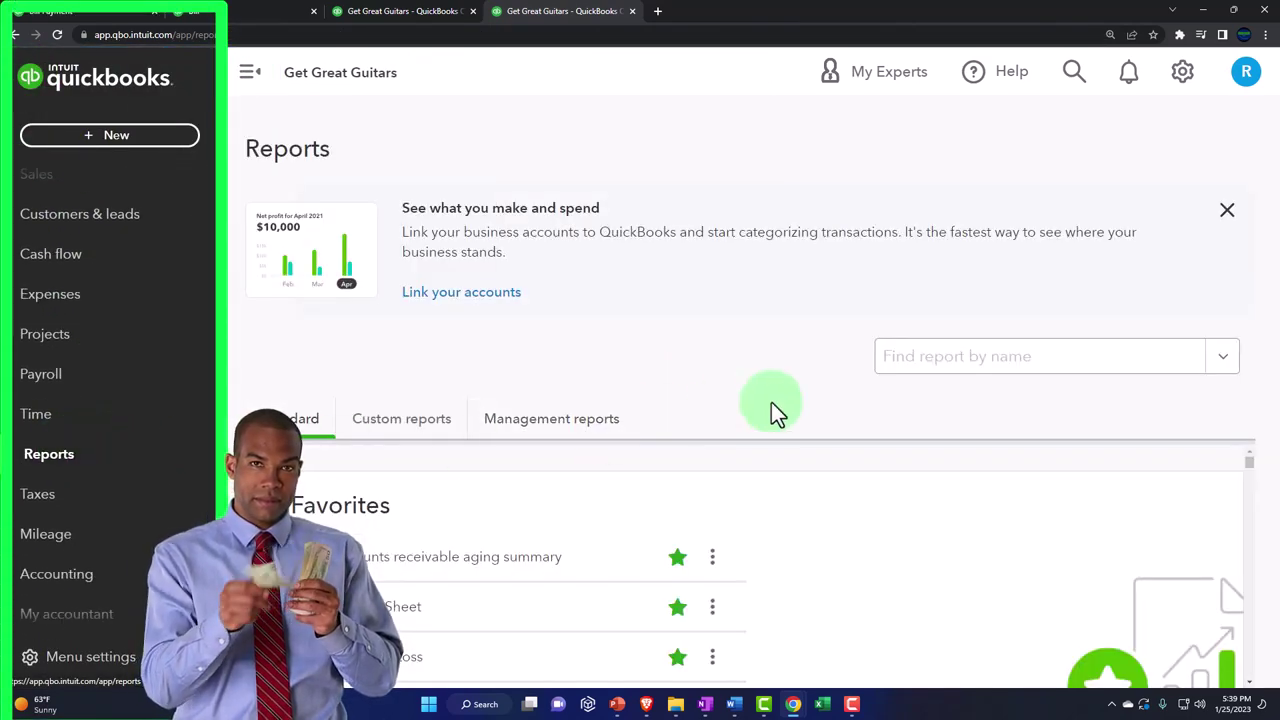
left_click(933, 360)
type("tri")
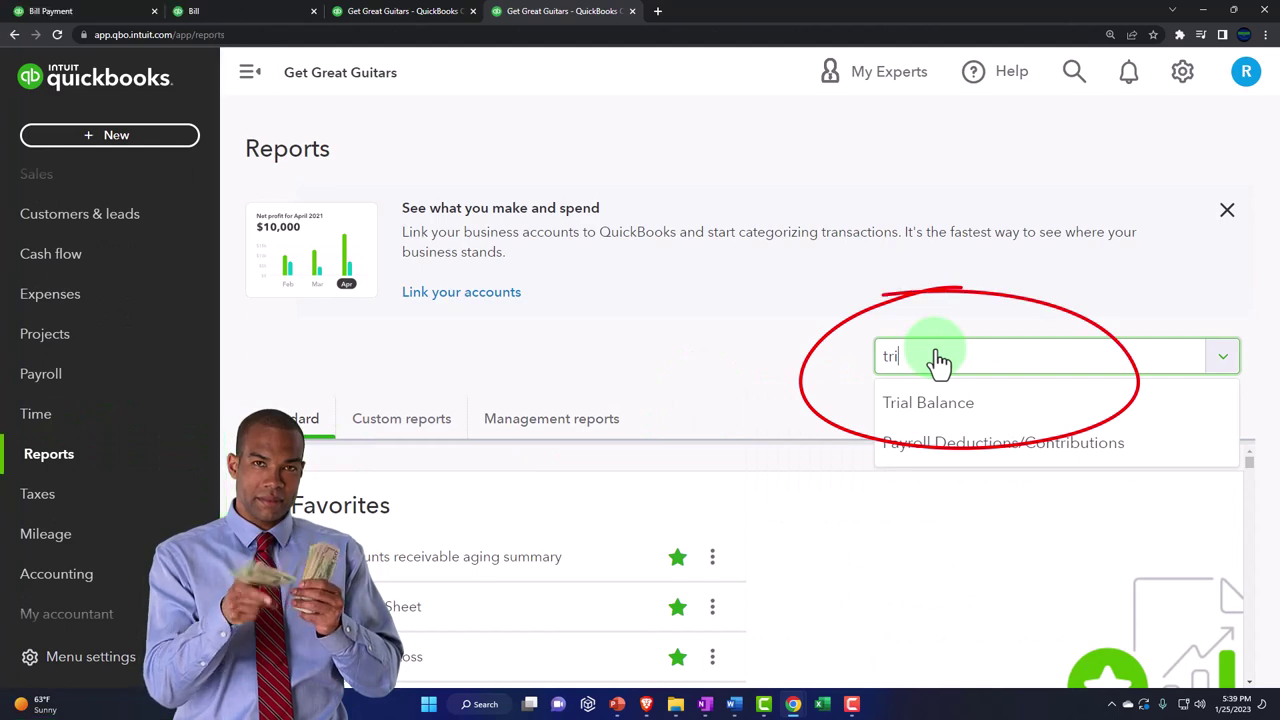
key("Down")
key("Return")
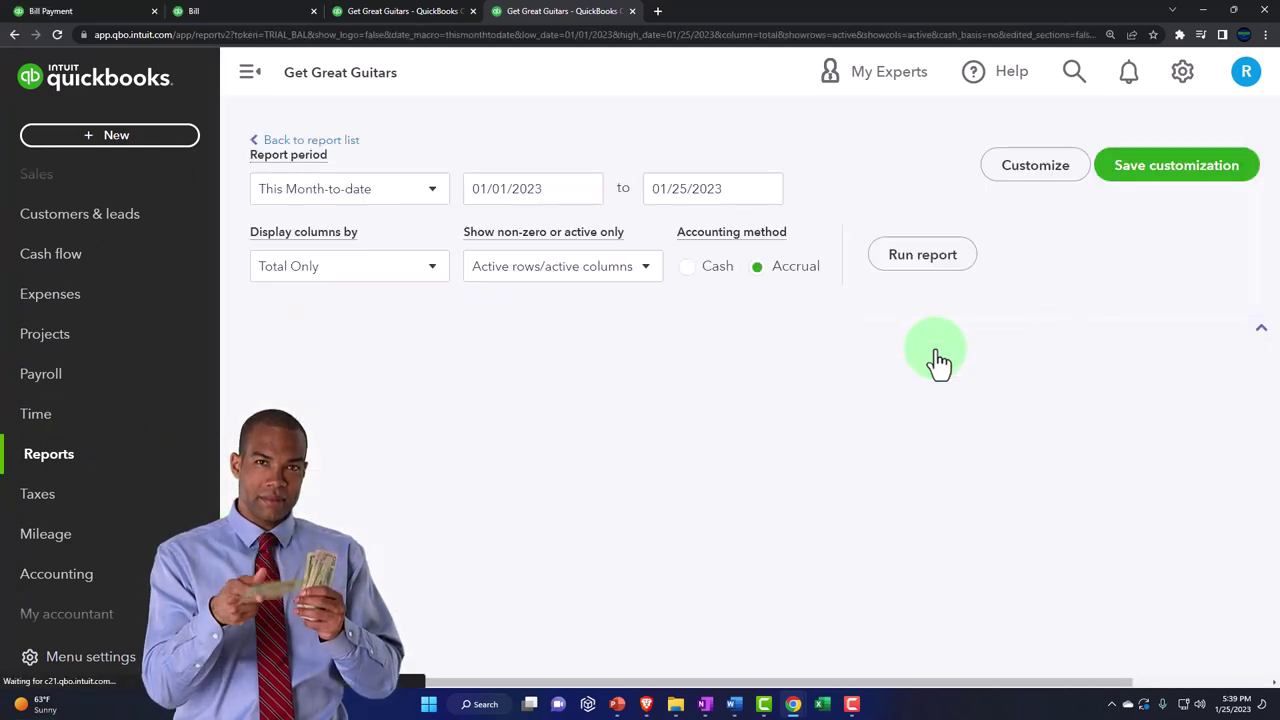
scroll(710, 280, "down", 3)
left_click(250, 80)
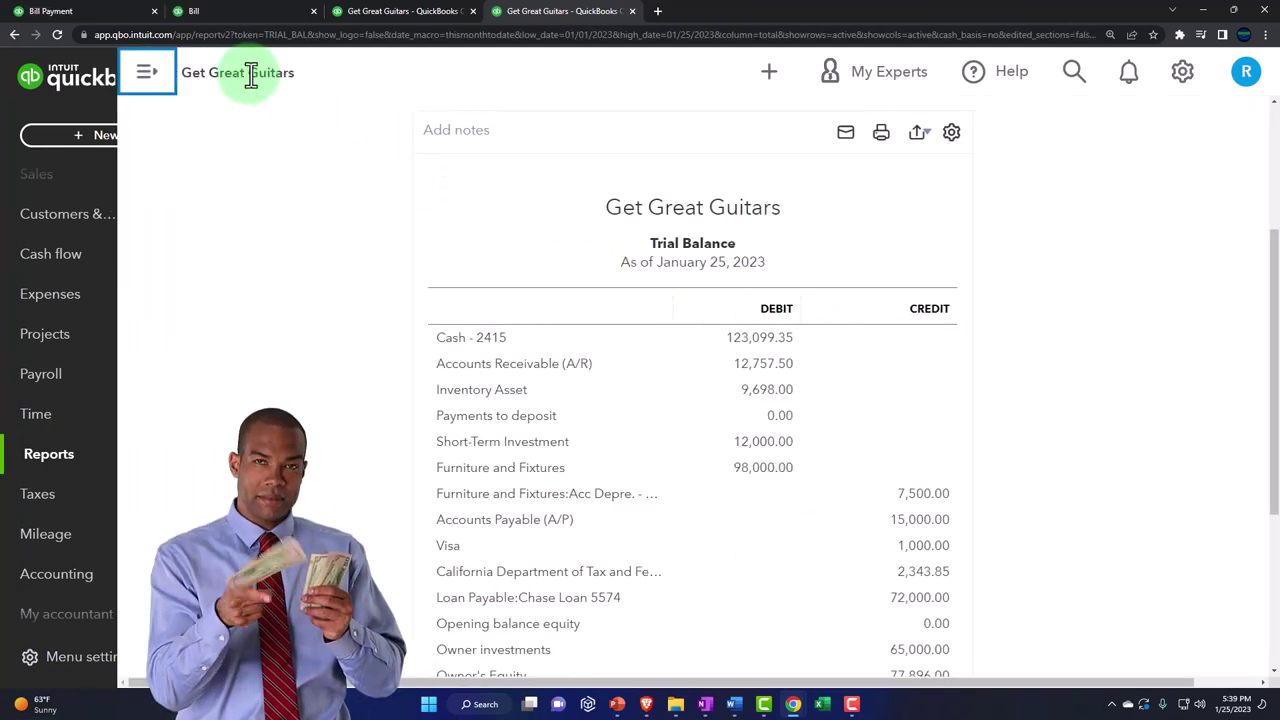
Run the Trial Balance for 01/01/2023 to 02/28/2023 with columns displayed by Months
scroll(266, 326, "up", 3)
left_click(252, 224)
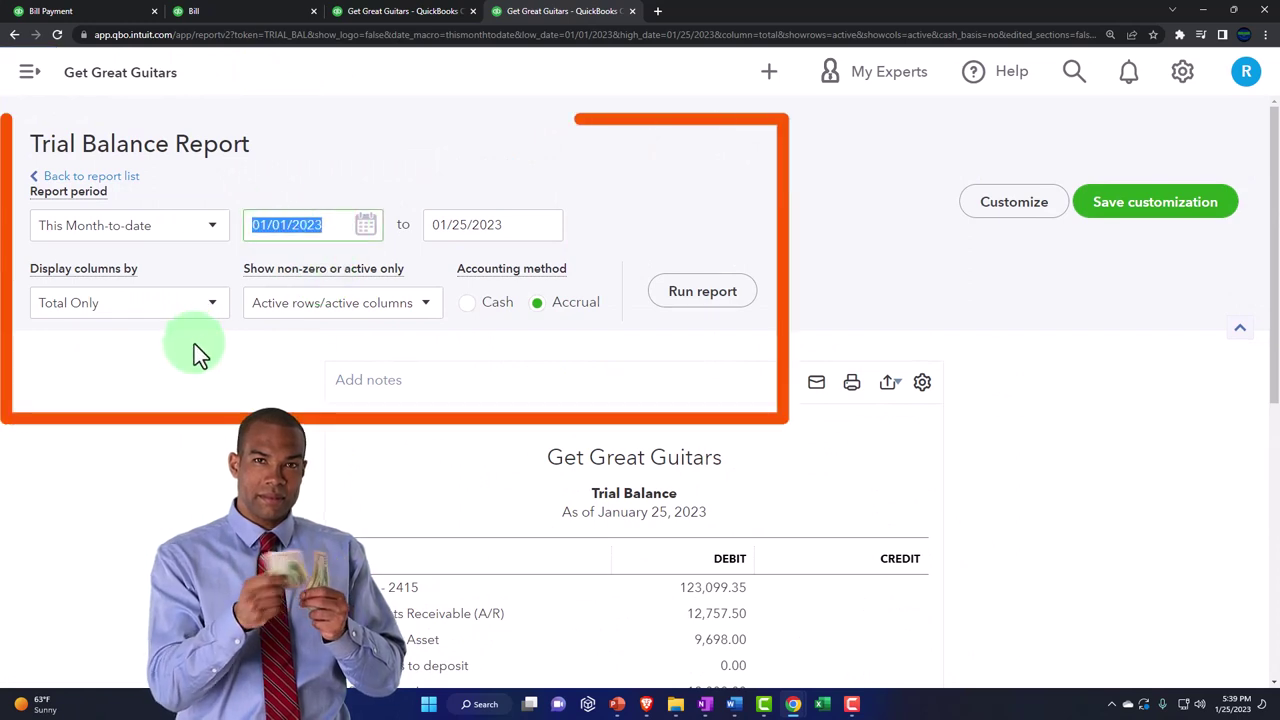
type("01")
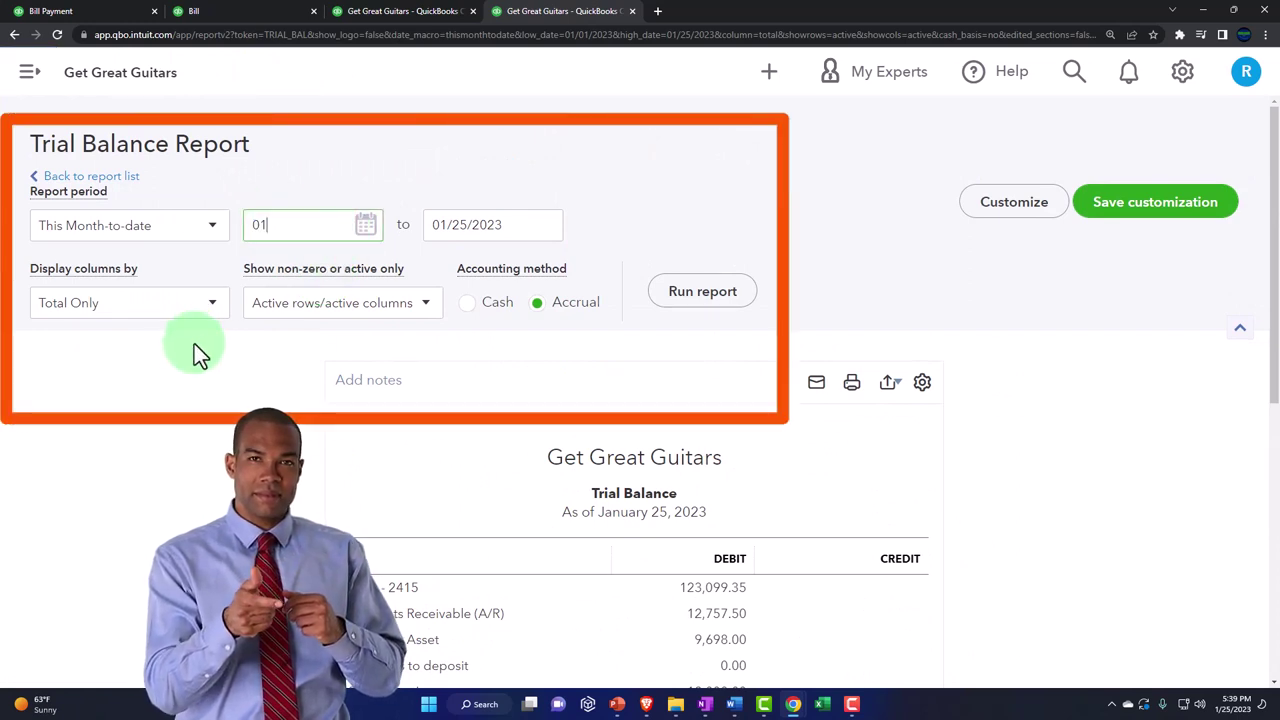
type("/01/2023")
key("Tab")
type("0")
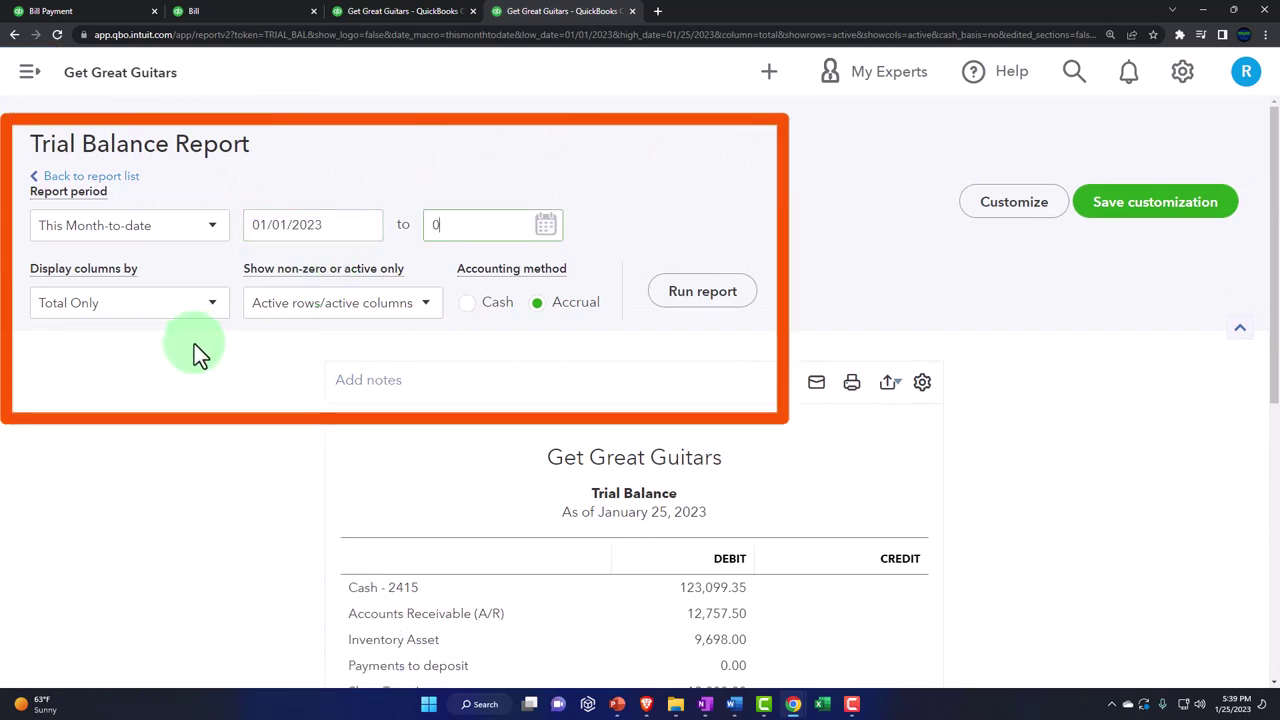
type("2/28/2023")
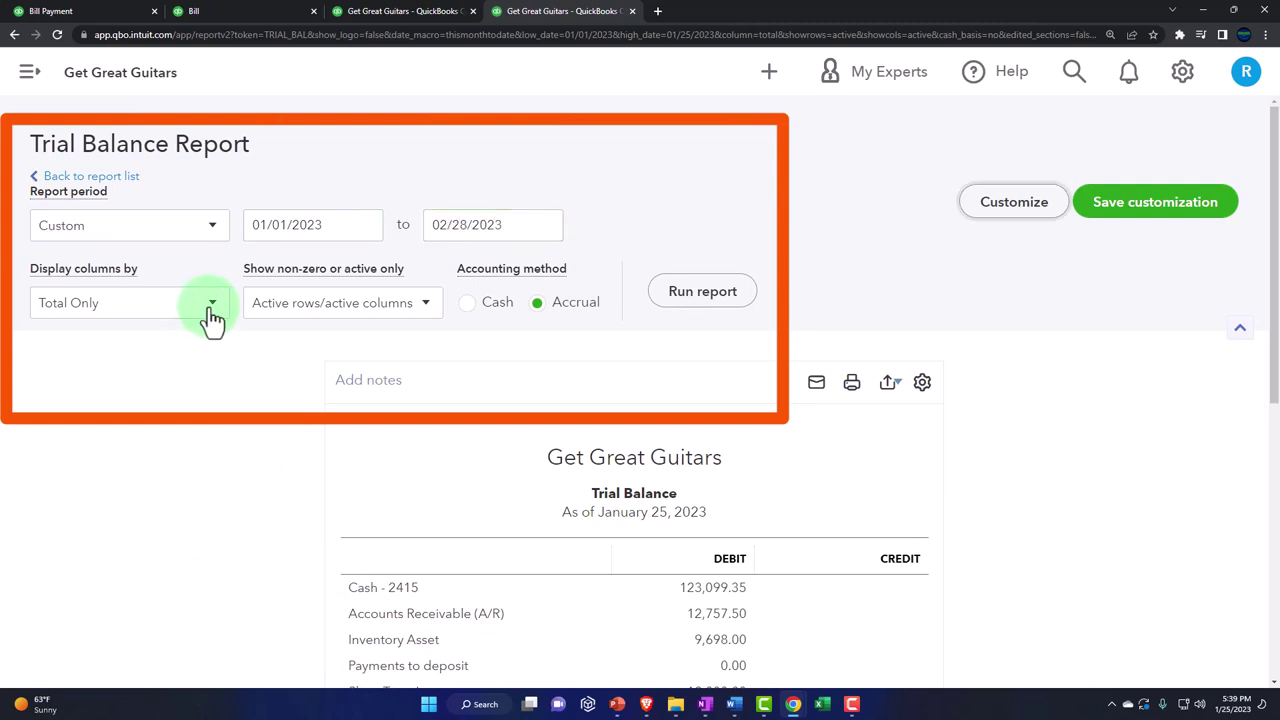
left_click(212, 305)
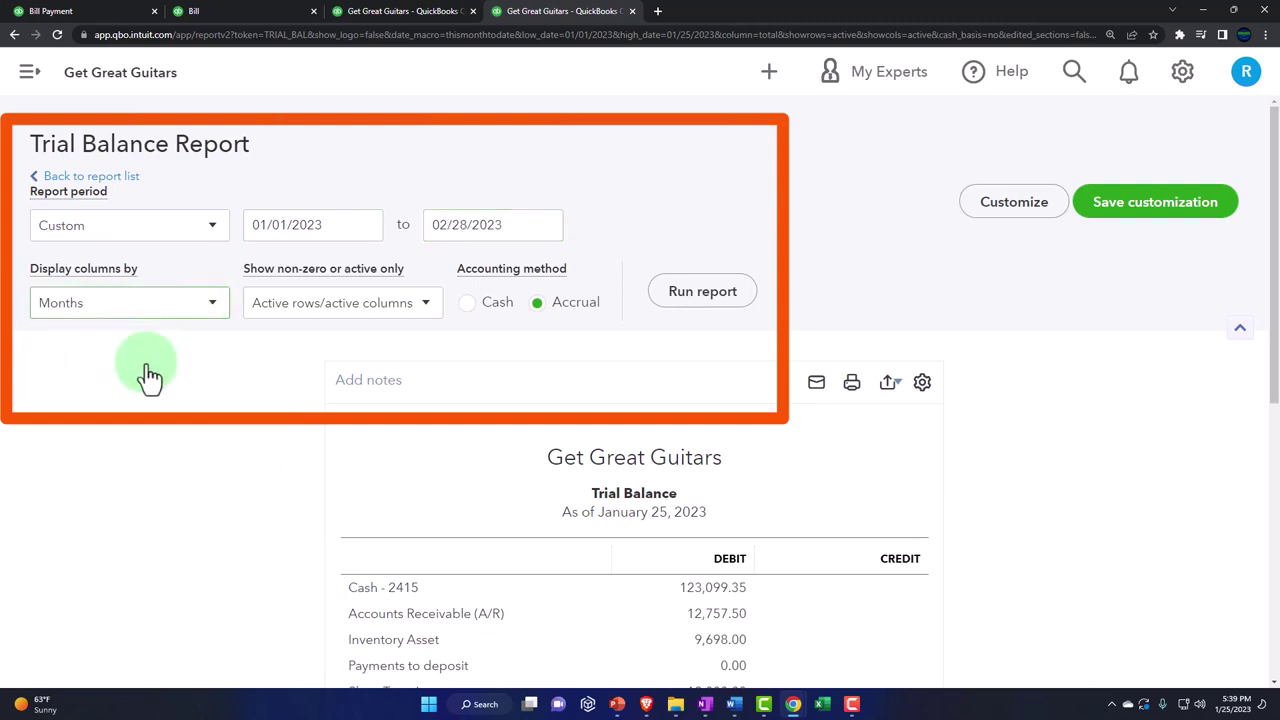
left_click(702, 291)
Enlarge the Trial Balance and review the January and February account balances down to the totals
scroll(1111, 377, "down", 3)
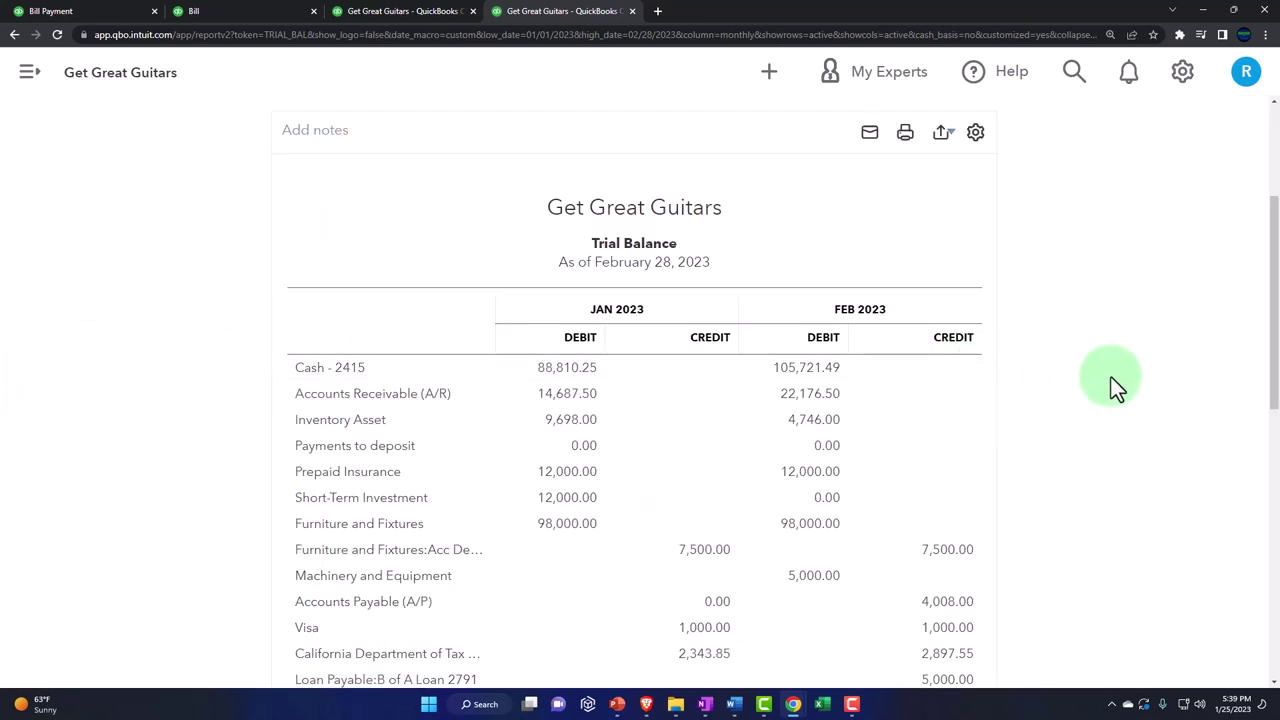
key("ctrl+plus")
key("ctrl+plus")
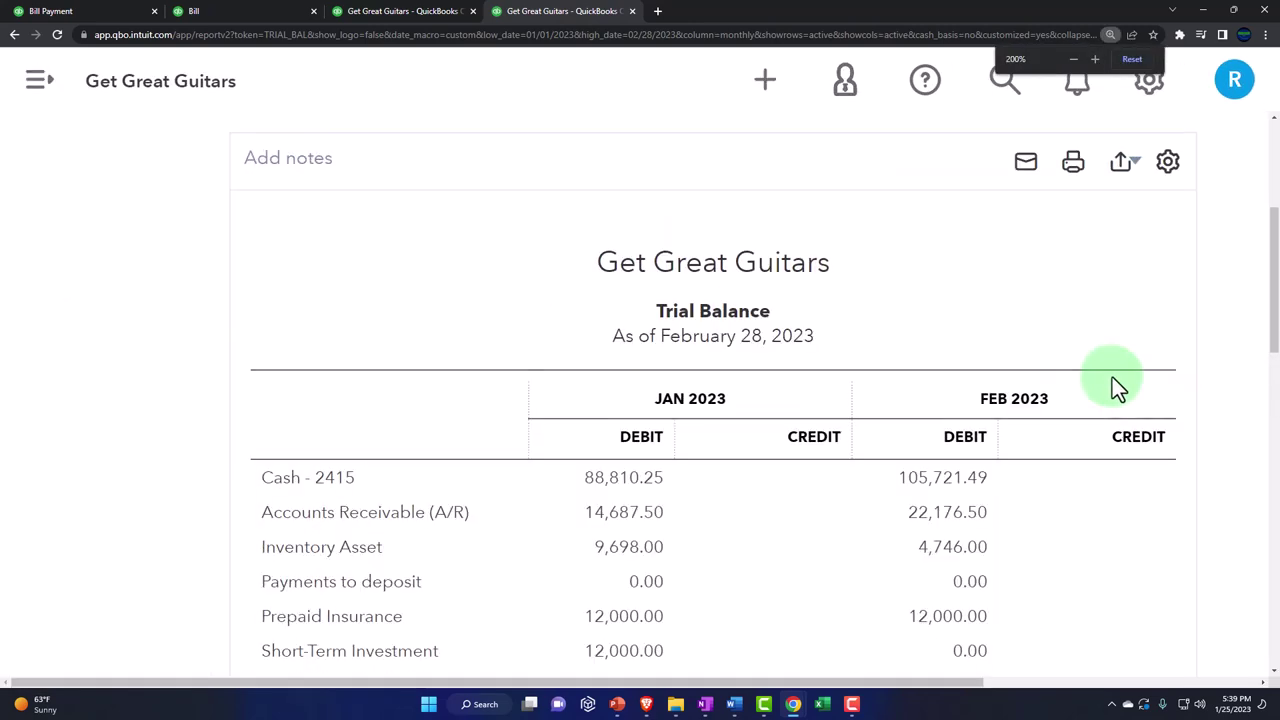
scroll(1192, 355, "down", 2)
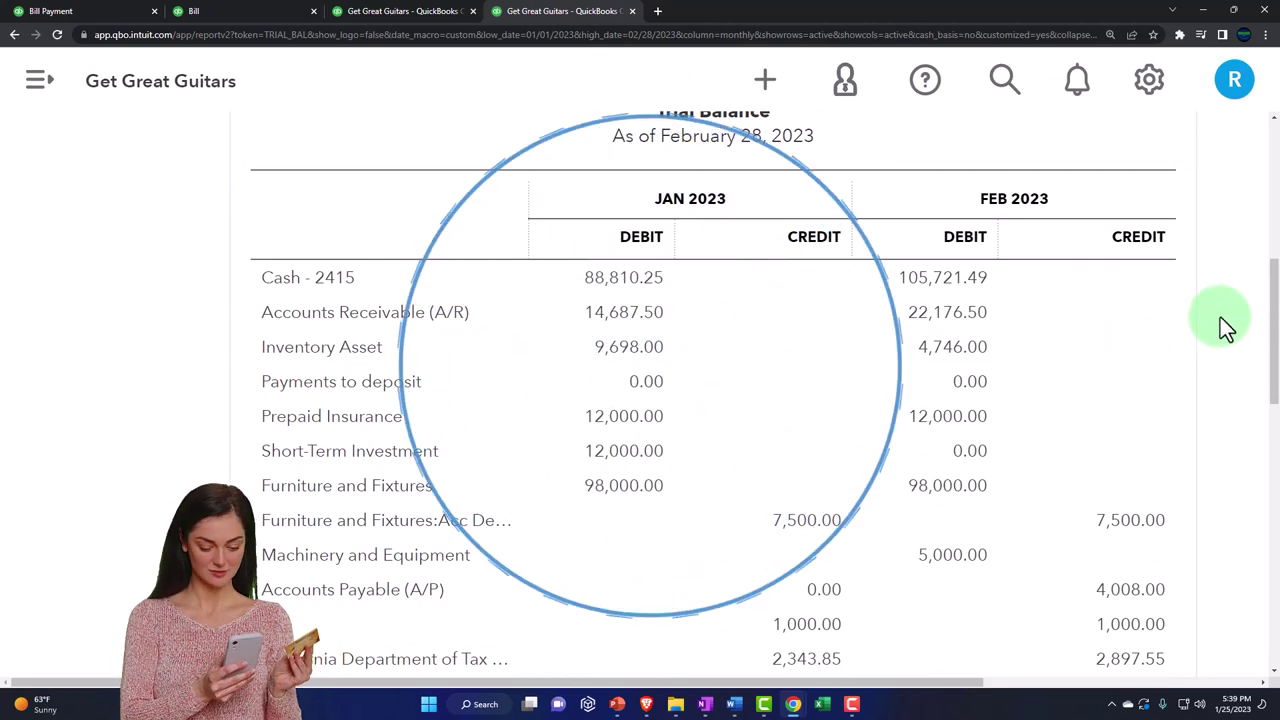
scroll(1220, 318, "down", 2)
scroll(1220, 316, "down", 1)
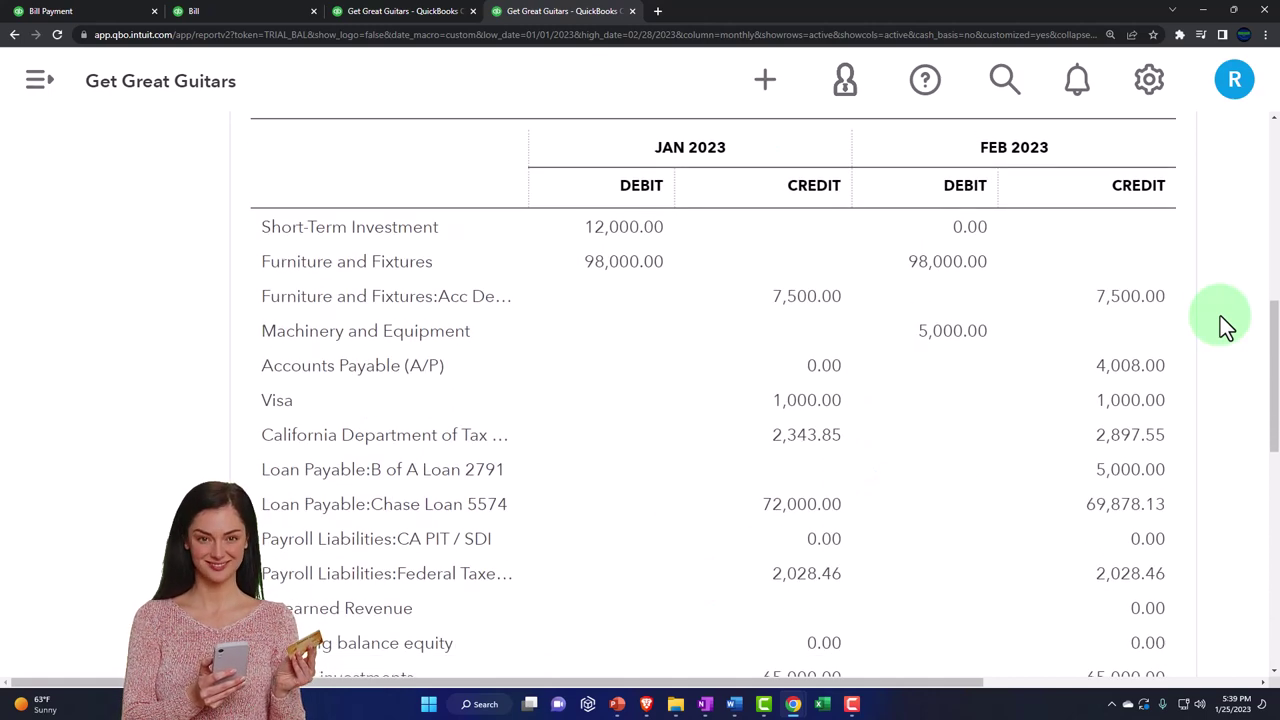
scroll(1220, 316, "down", 1)
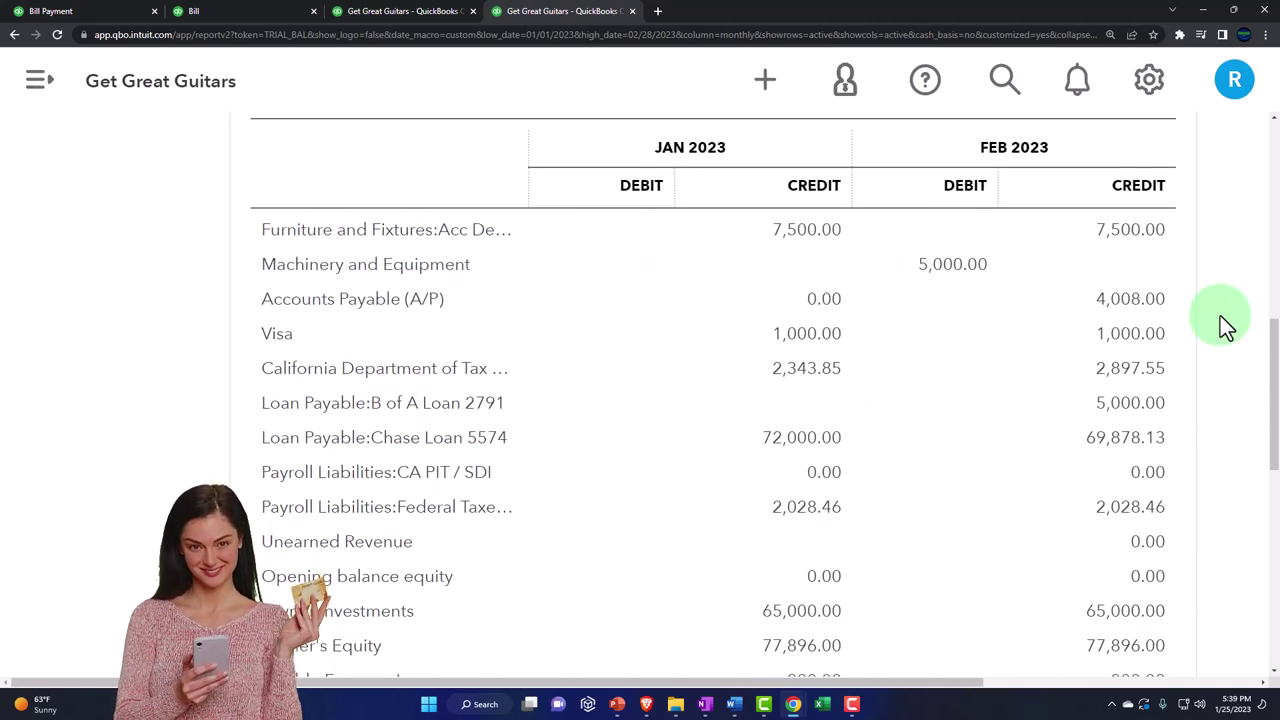
scroll(1226, 326, "down", 1)
scroll(1226, 326, "down", 2)
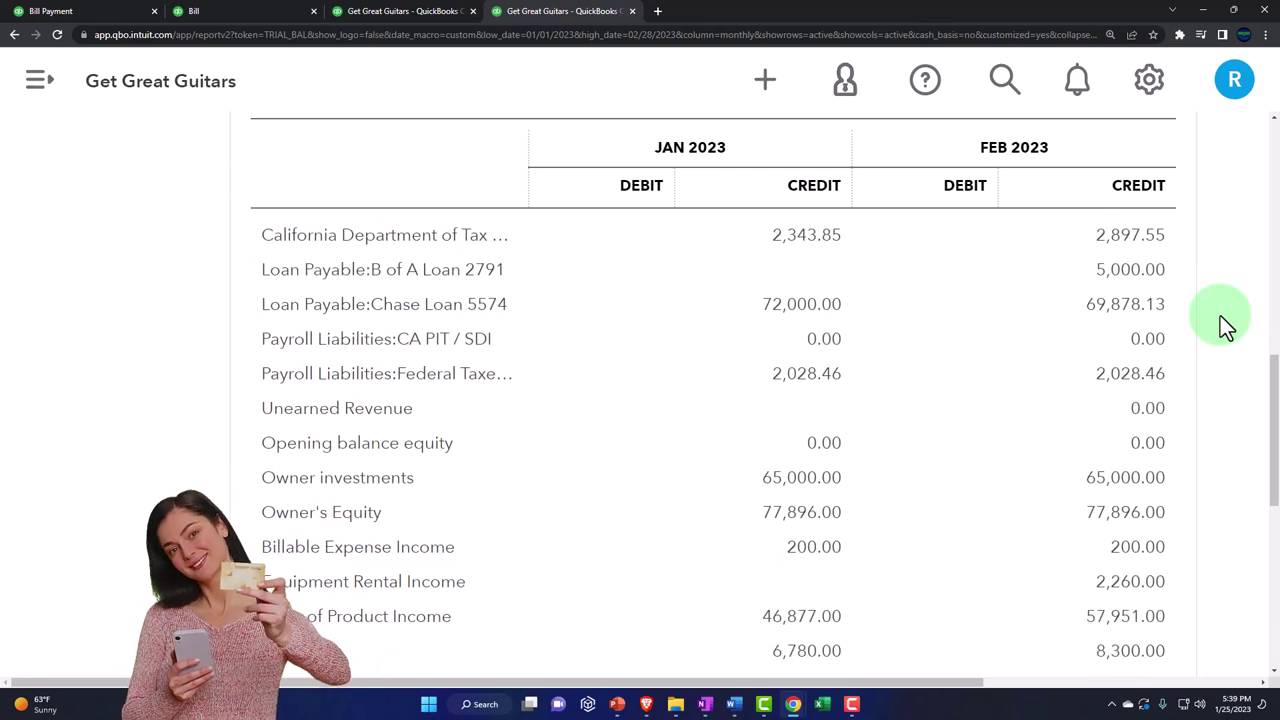
scroll(1222, 318, "down", 1)
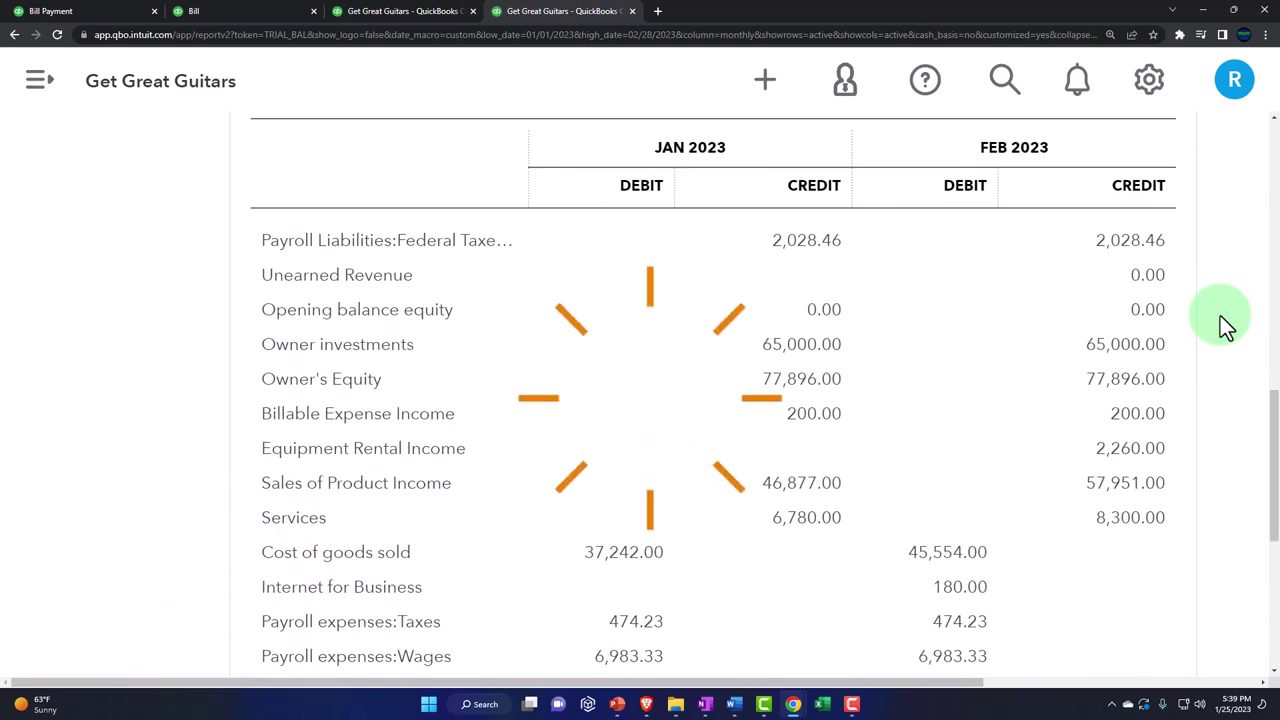
scroll(1226, 326, "down", 1)
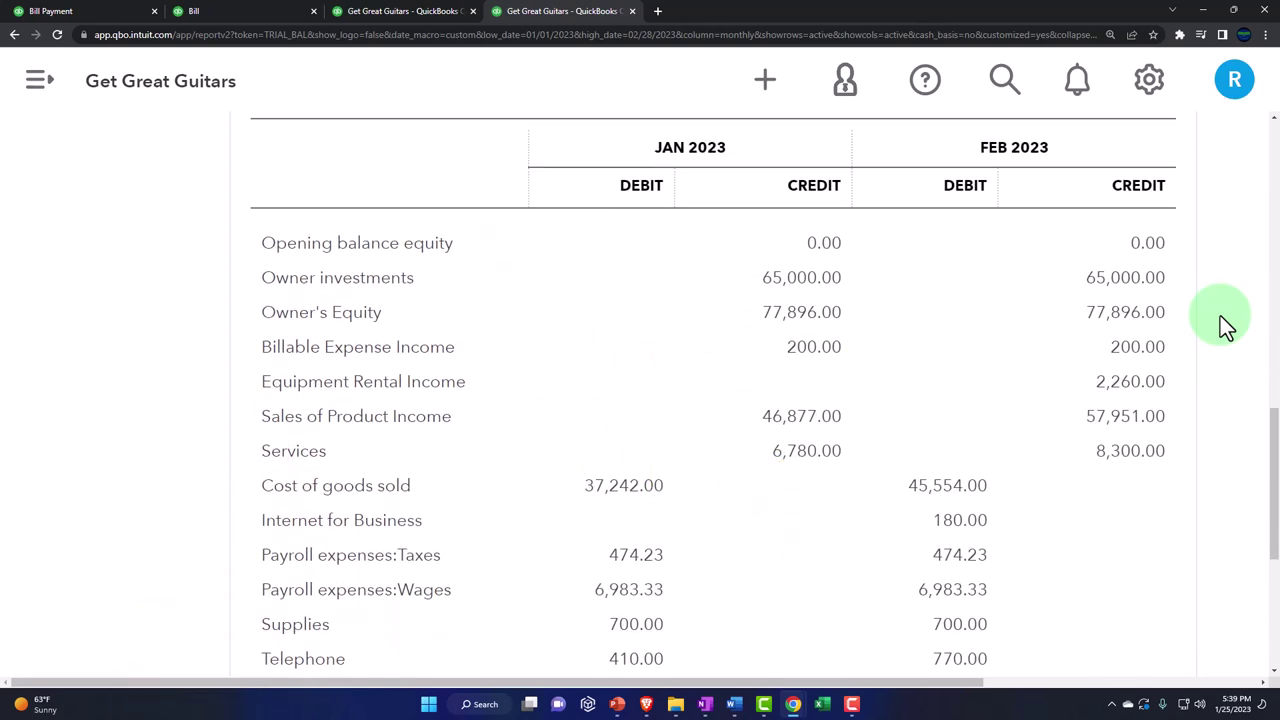
scroll(1222, 318, "down", 1)
scroll(1220, 316, "down", 1)
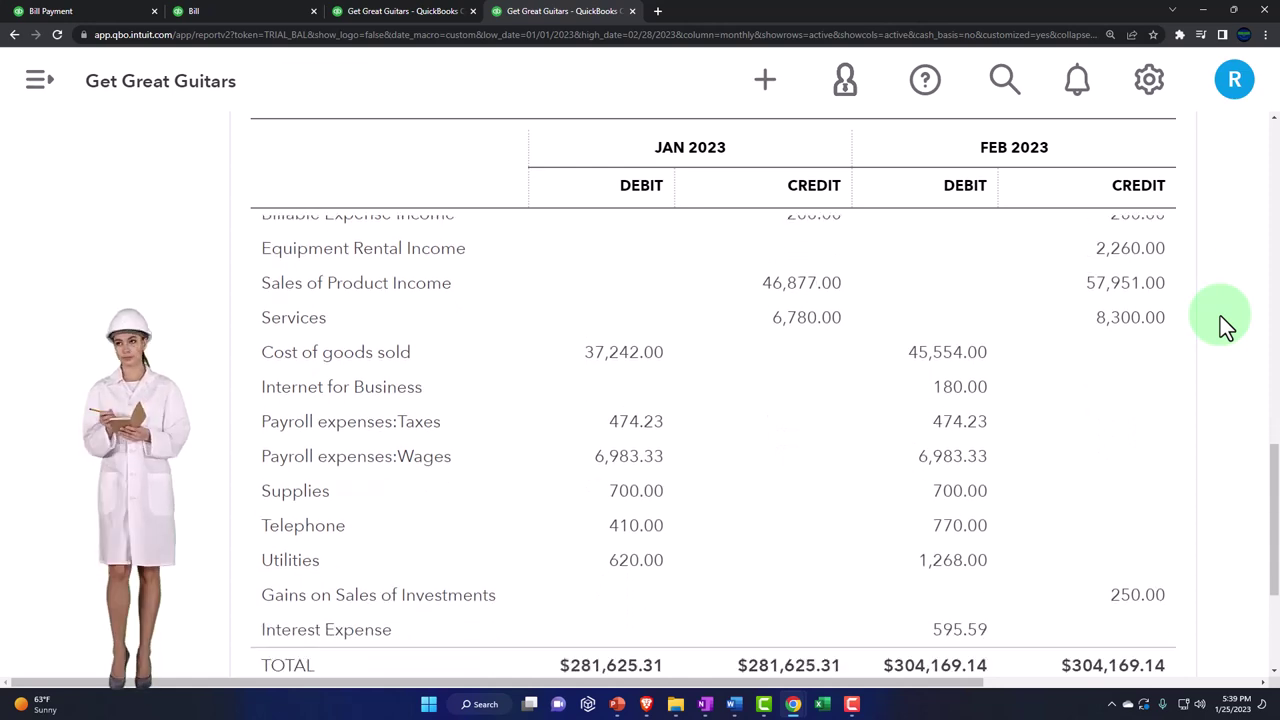